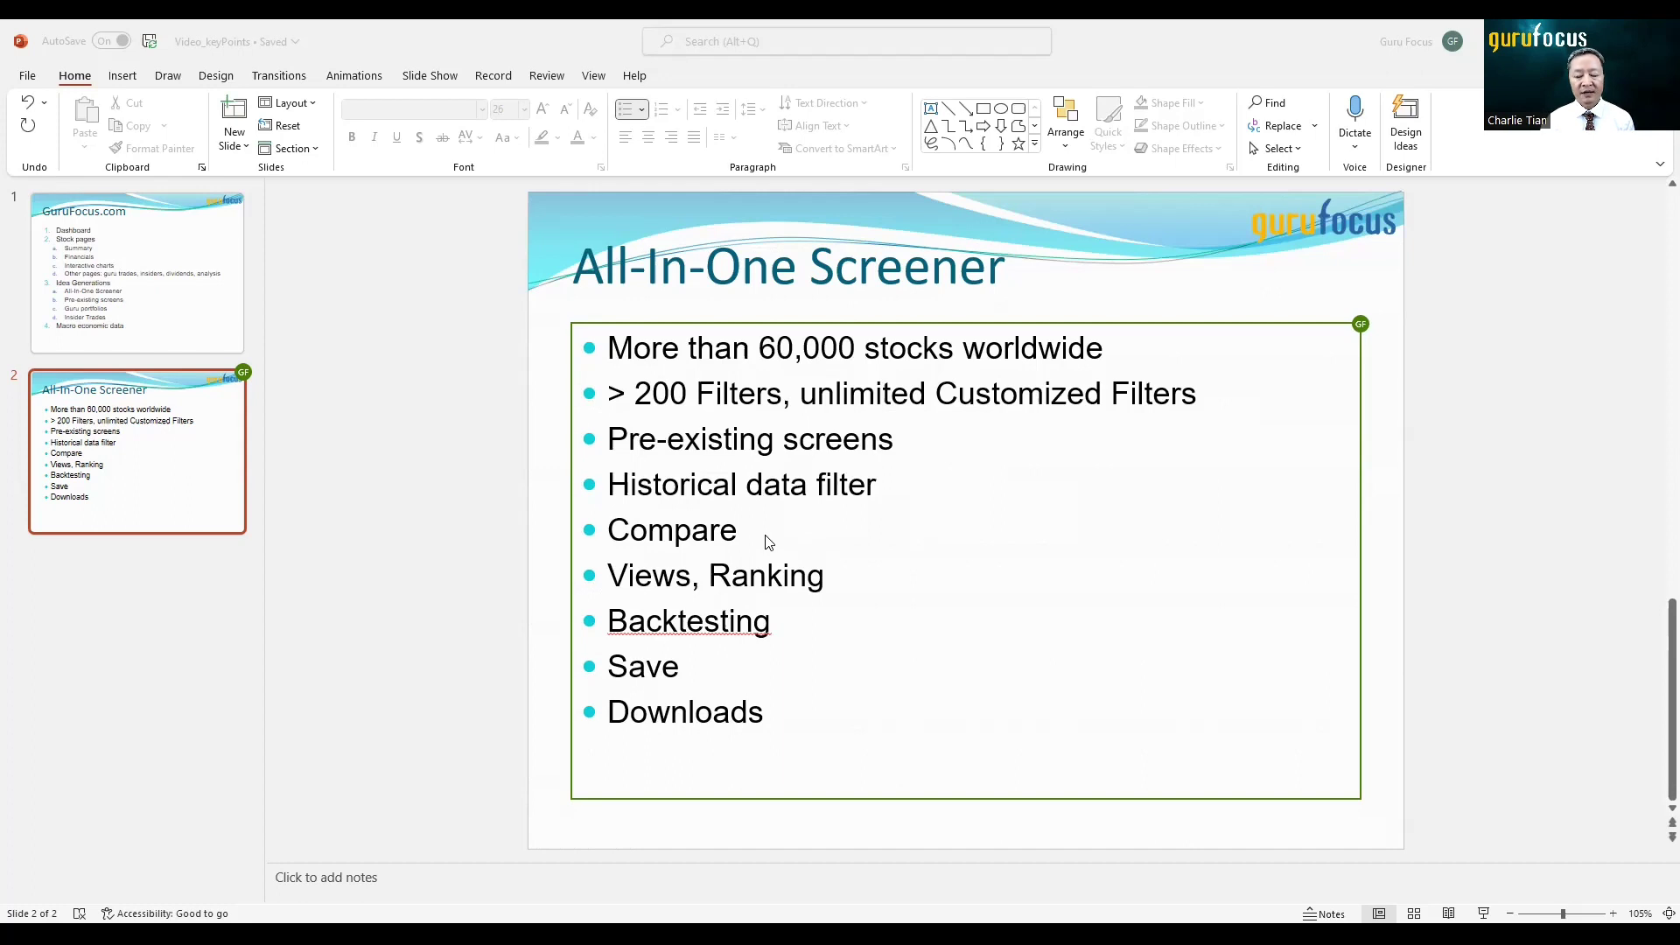
Switch to the GuruFocus website in the browser and open the All-In-One Screener
click(803, 561)
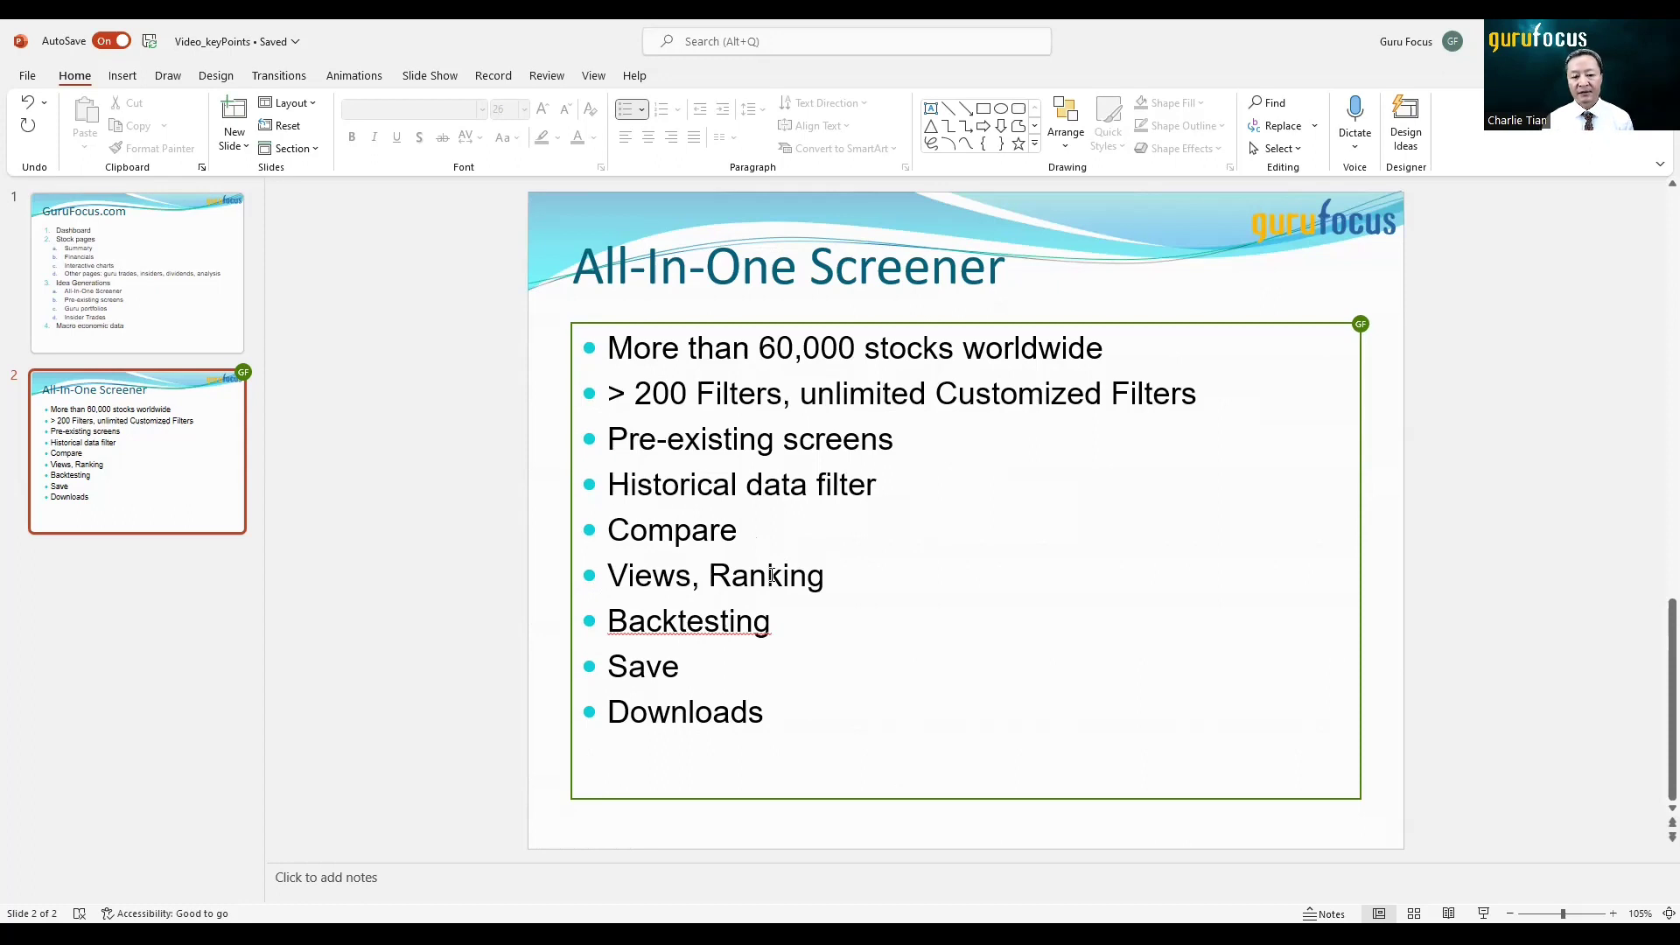
click(783, 628)
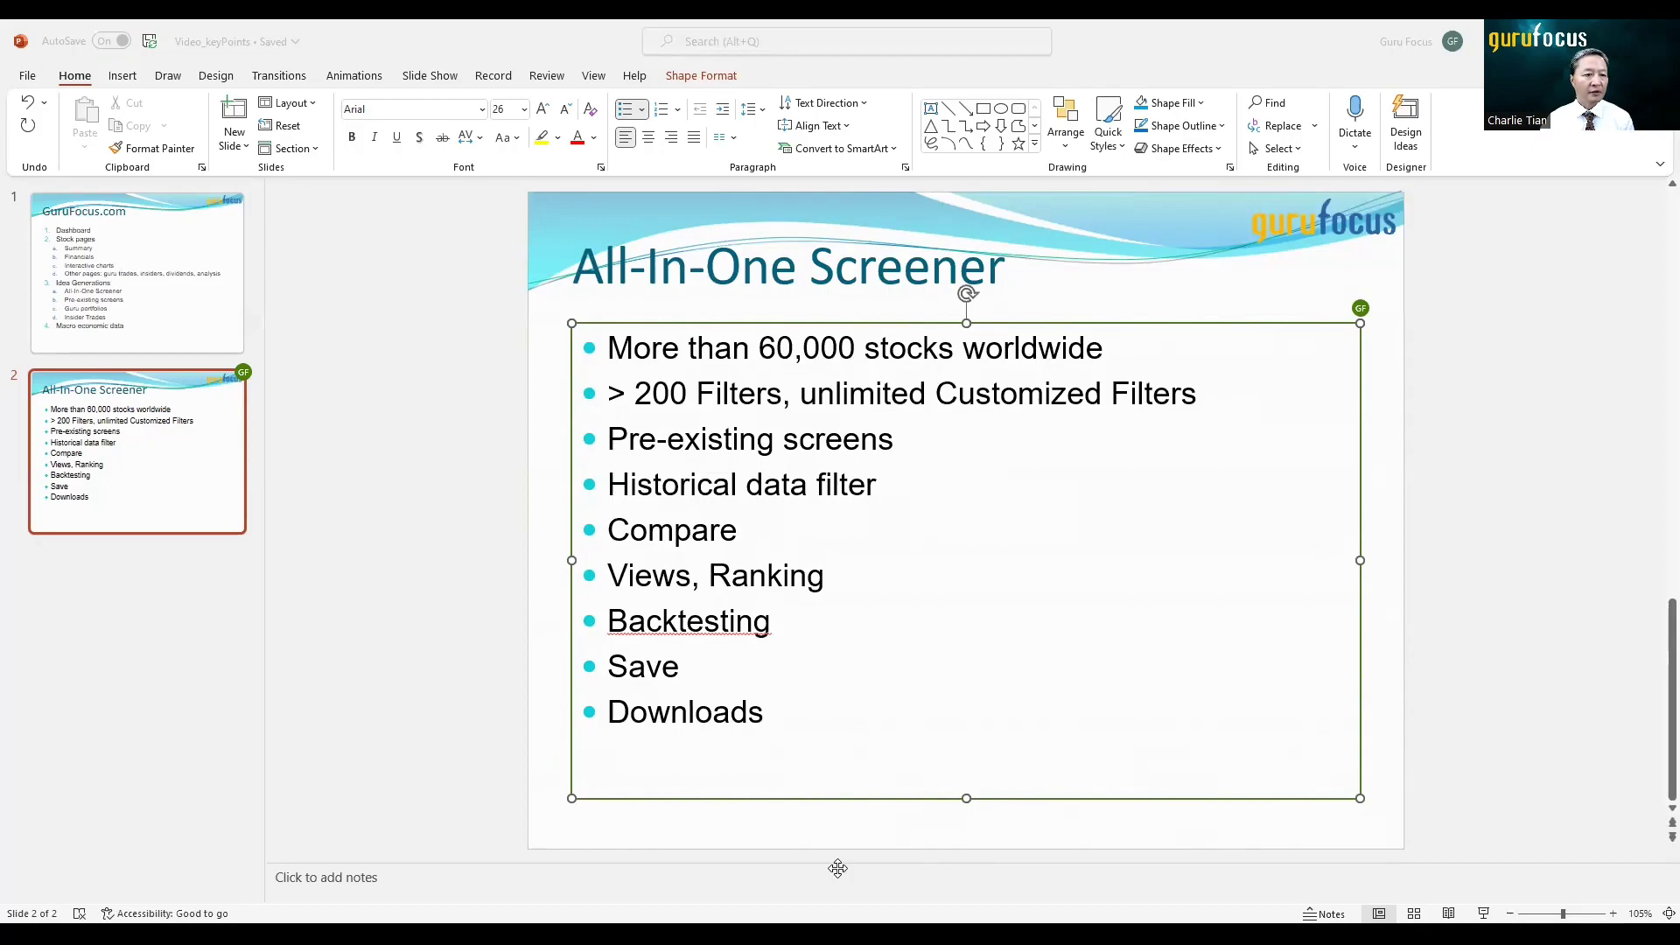
key(alt+Tab)
click(79, 116)
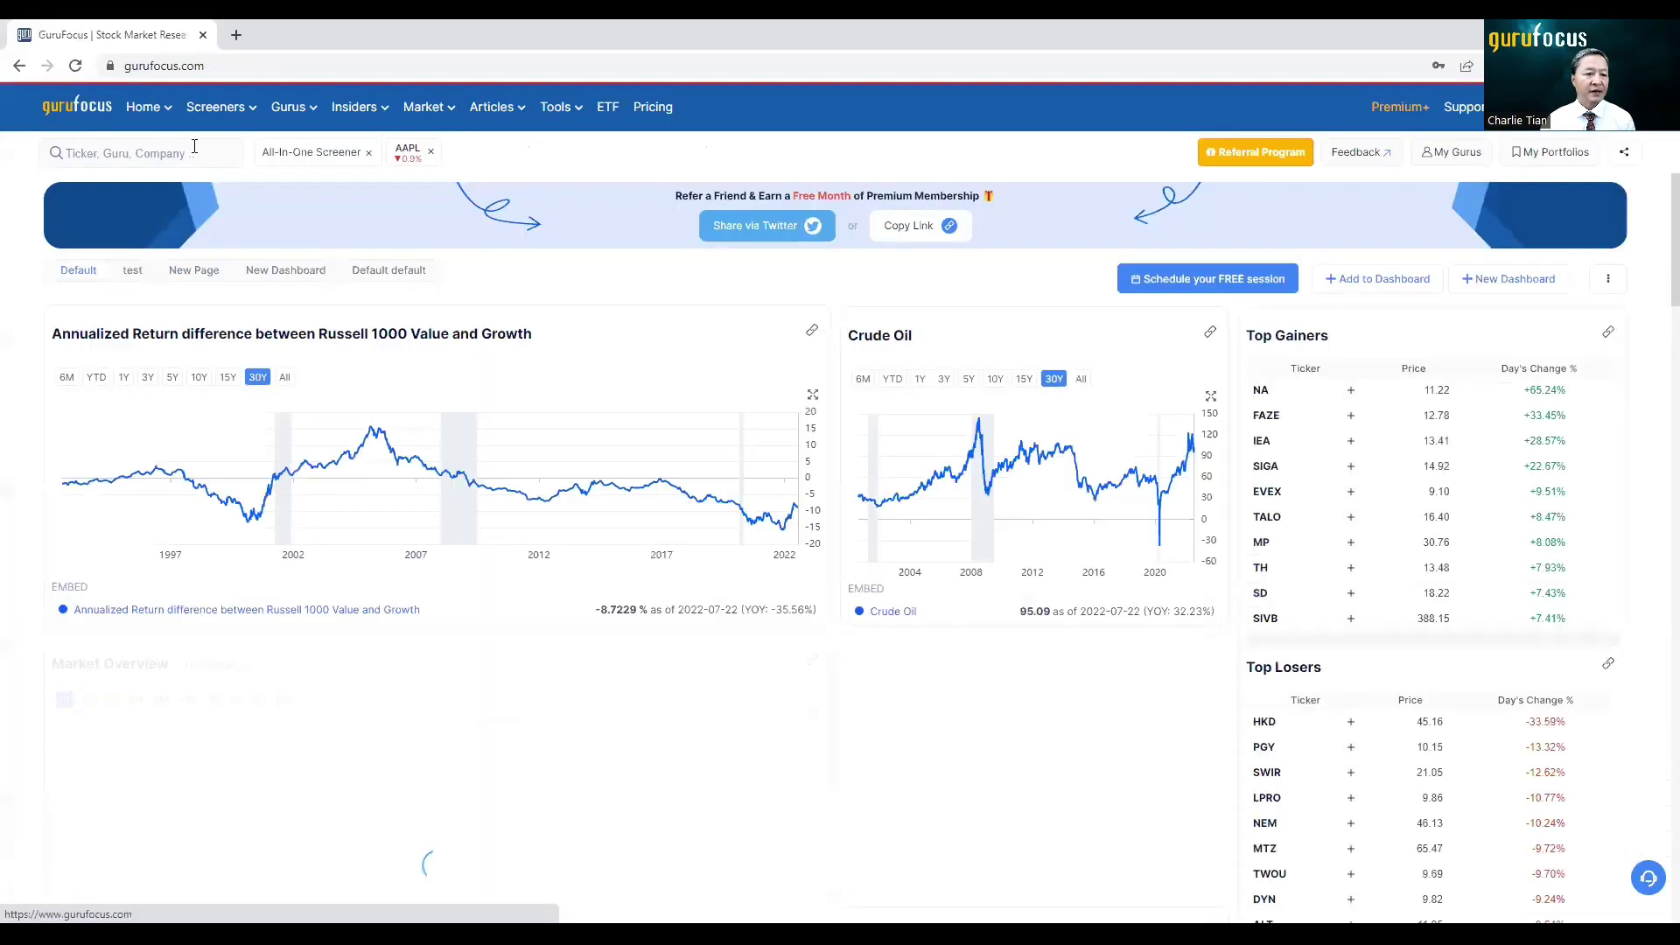
mouse_move(219, 114)
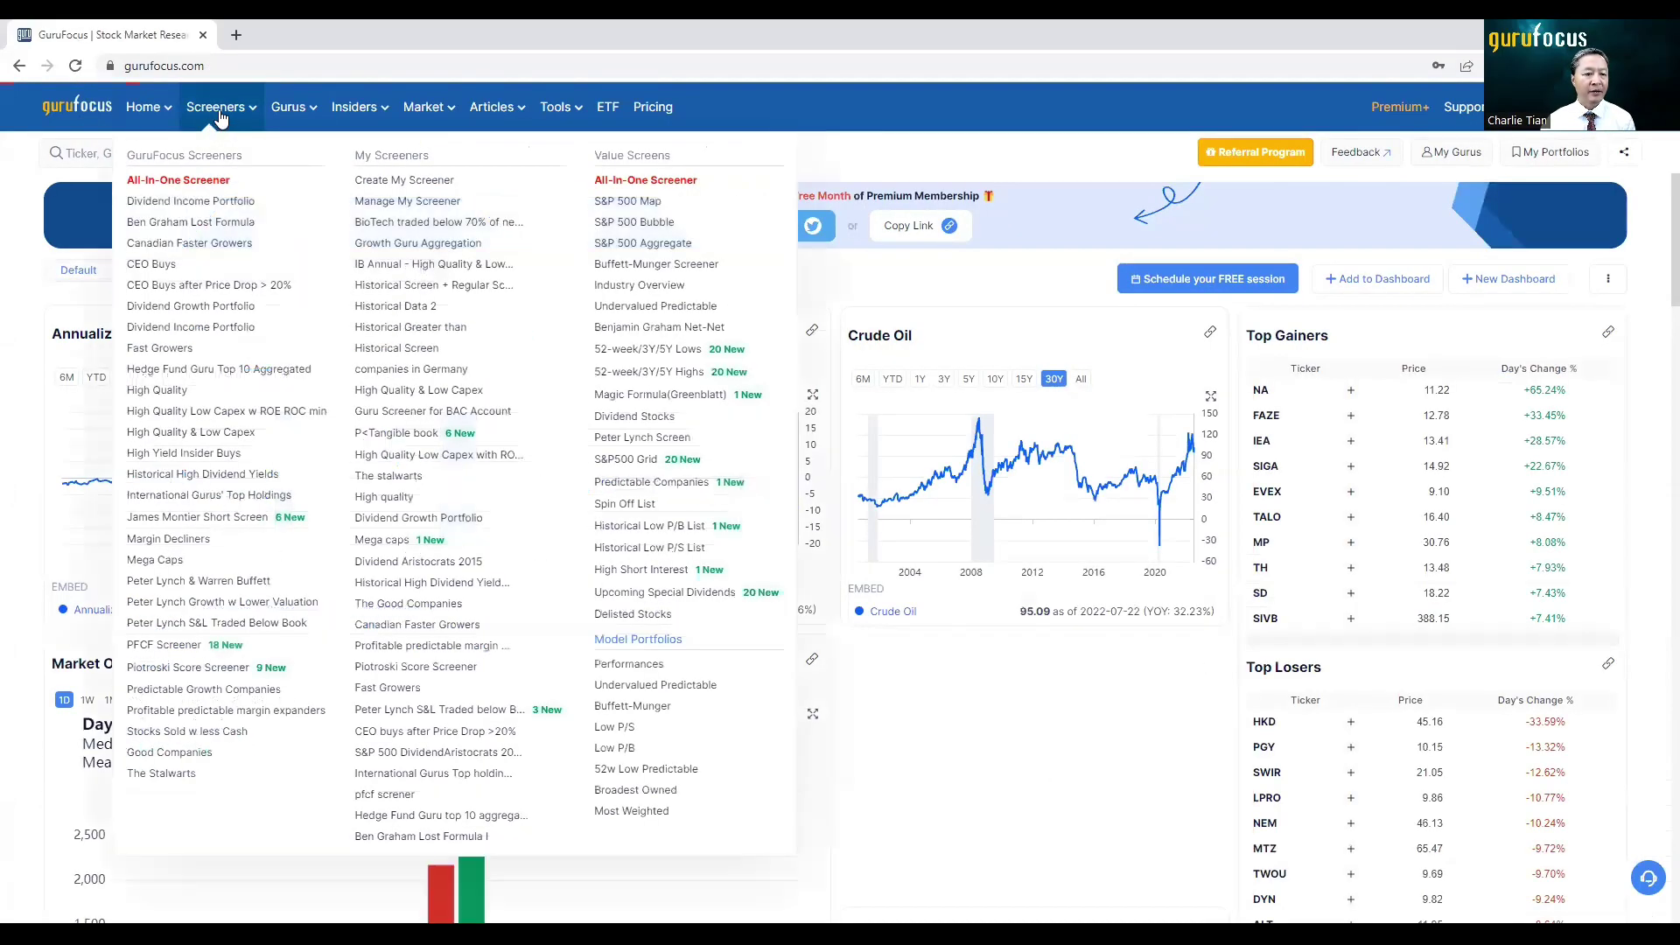
click(206, 184)
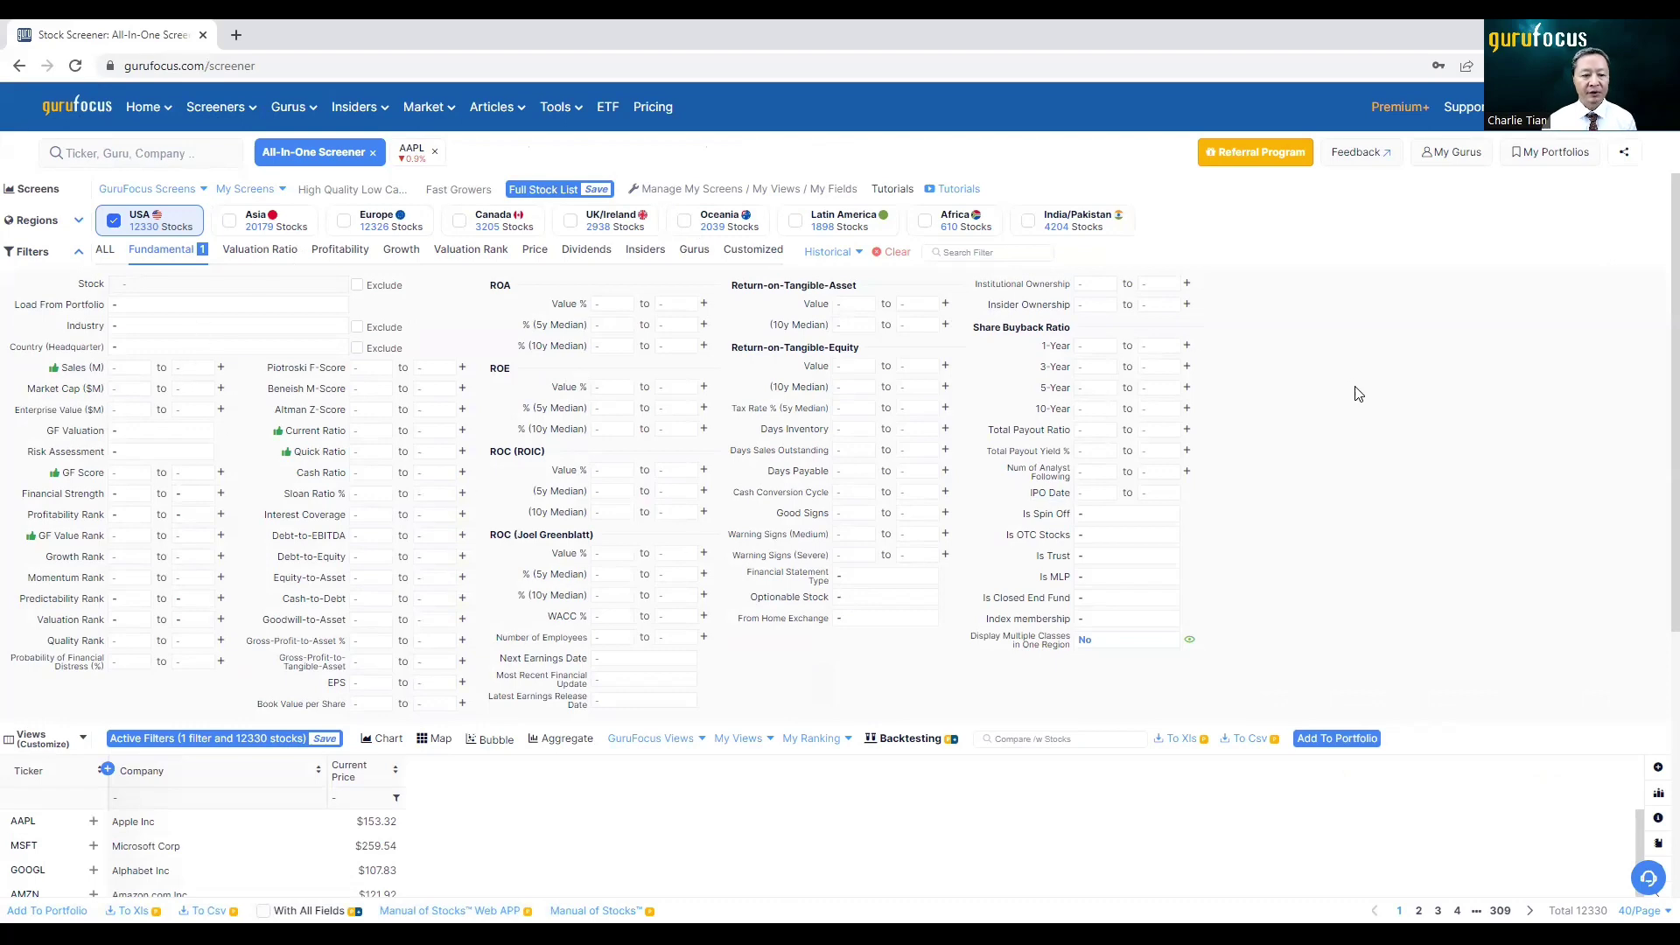
Look over the screener's fundamental filters and the full stock list beneath them
scroll(1342, 415, down, 3)
scroll(1341, 413, up, 3)
scroll(1341, 413, down, 2)
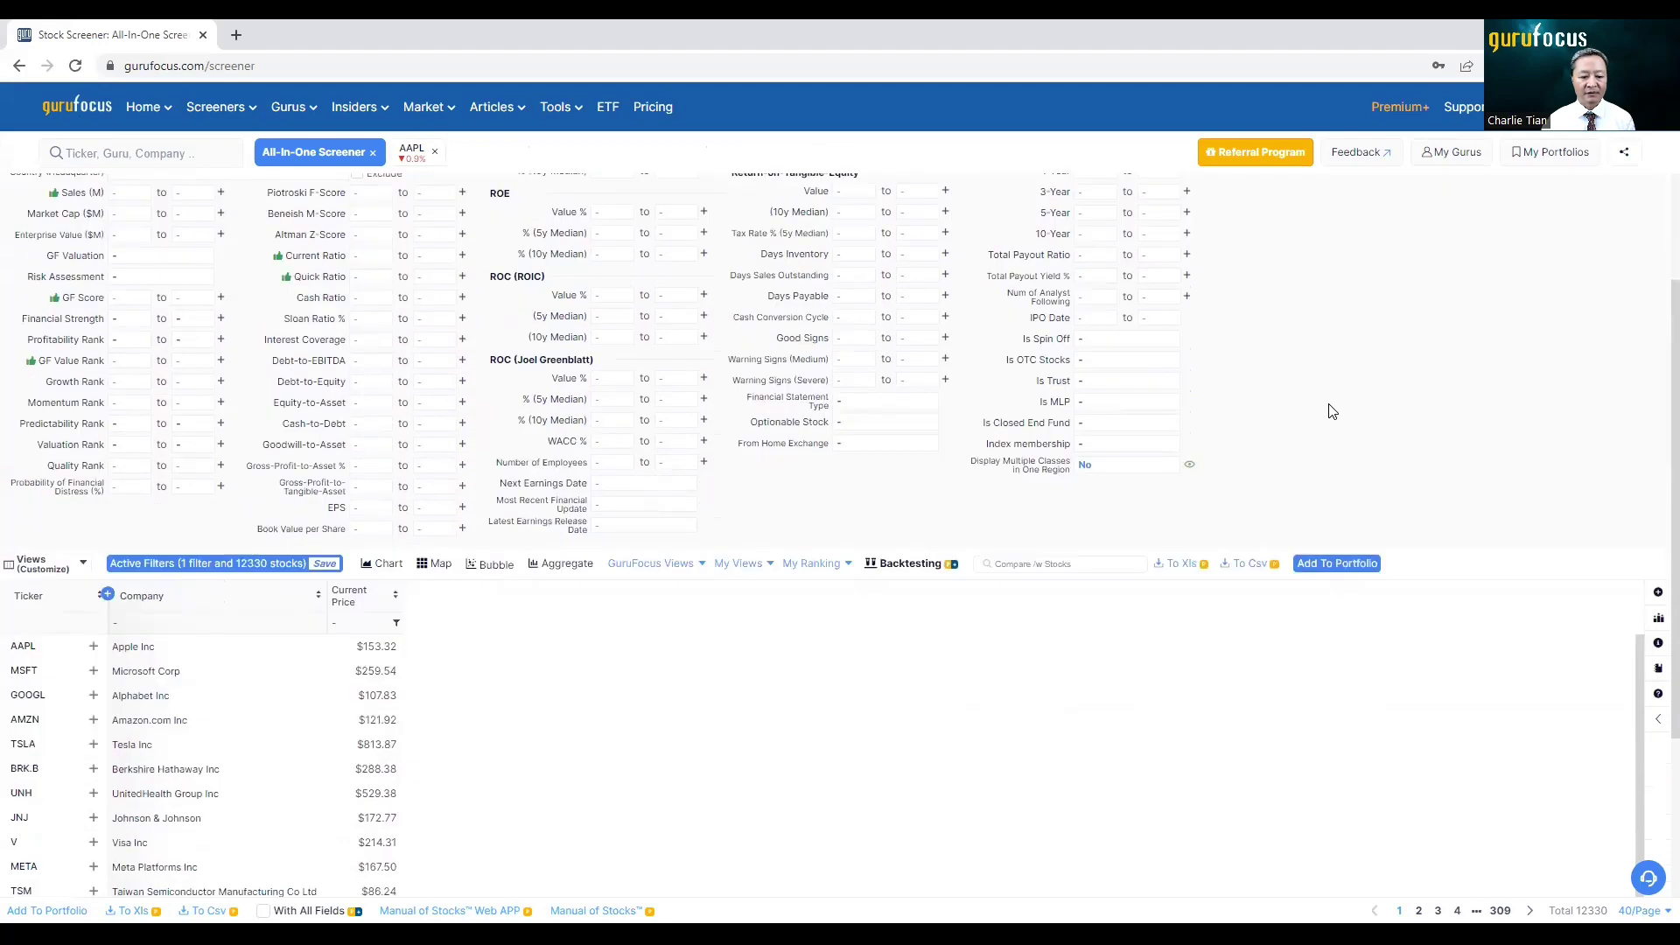
scroll(1321, 409, up, 2)
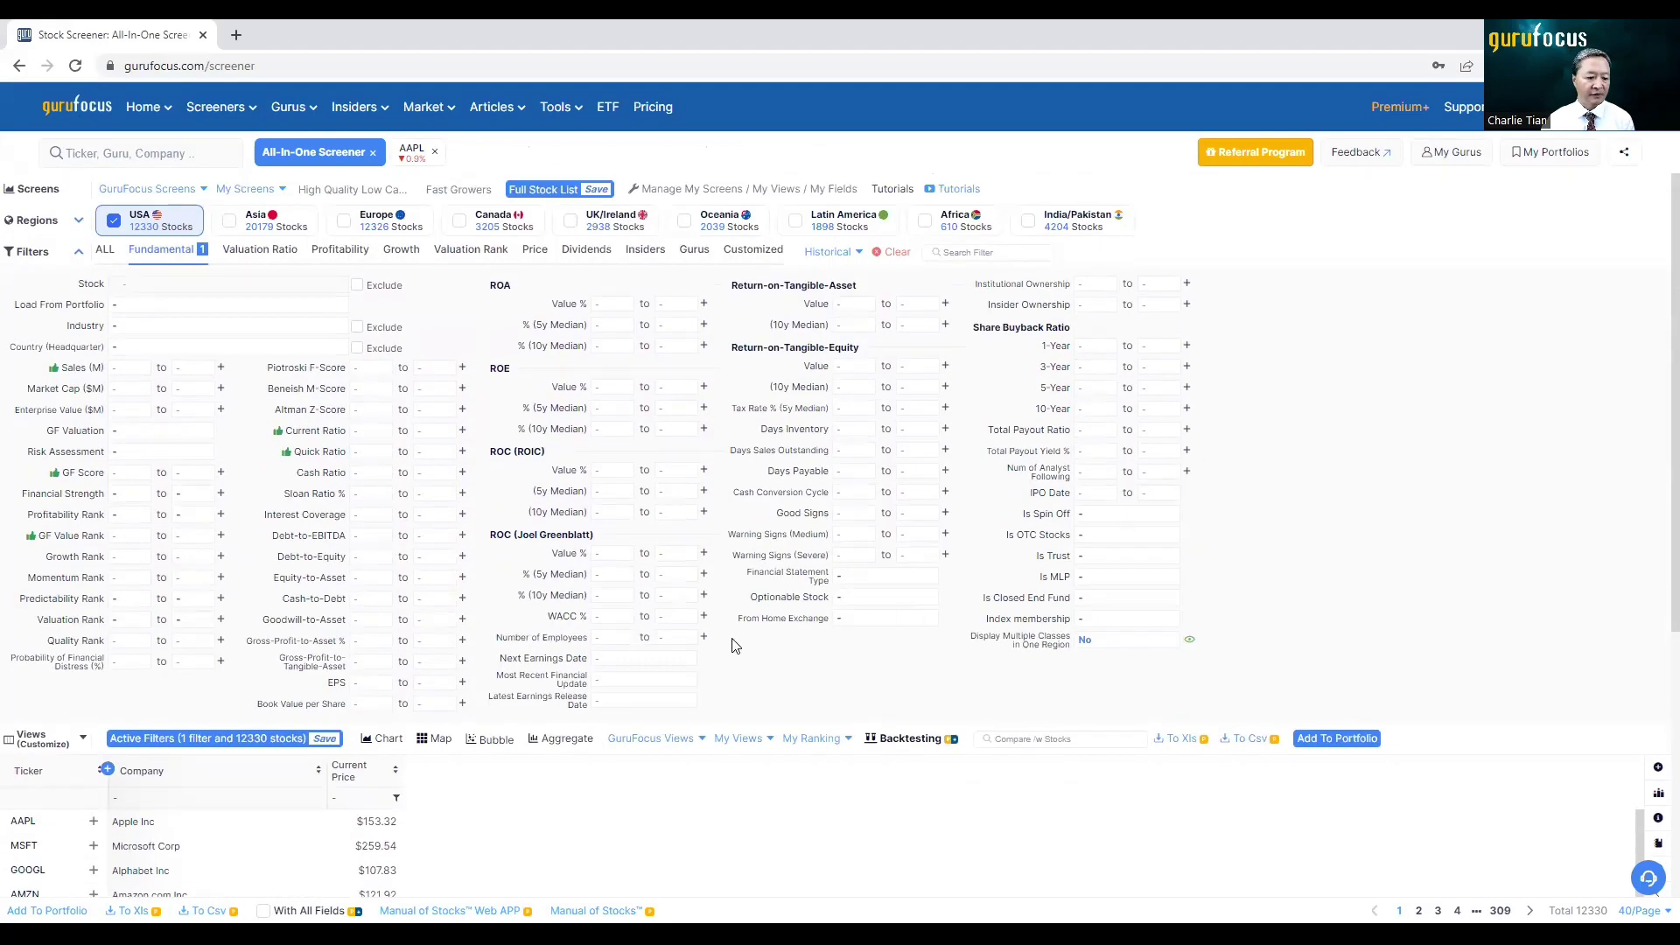
scroll(1059, 626, down, 3)
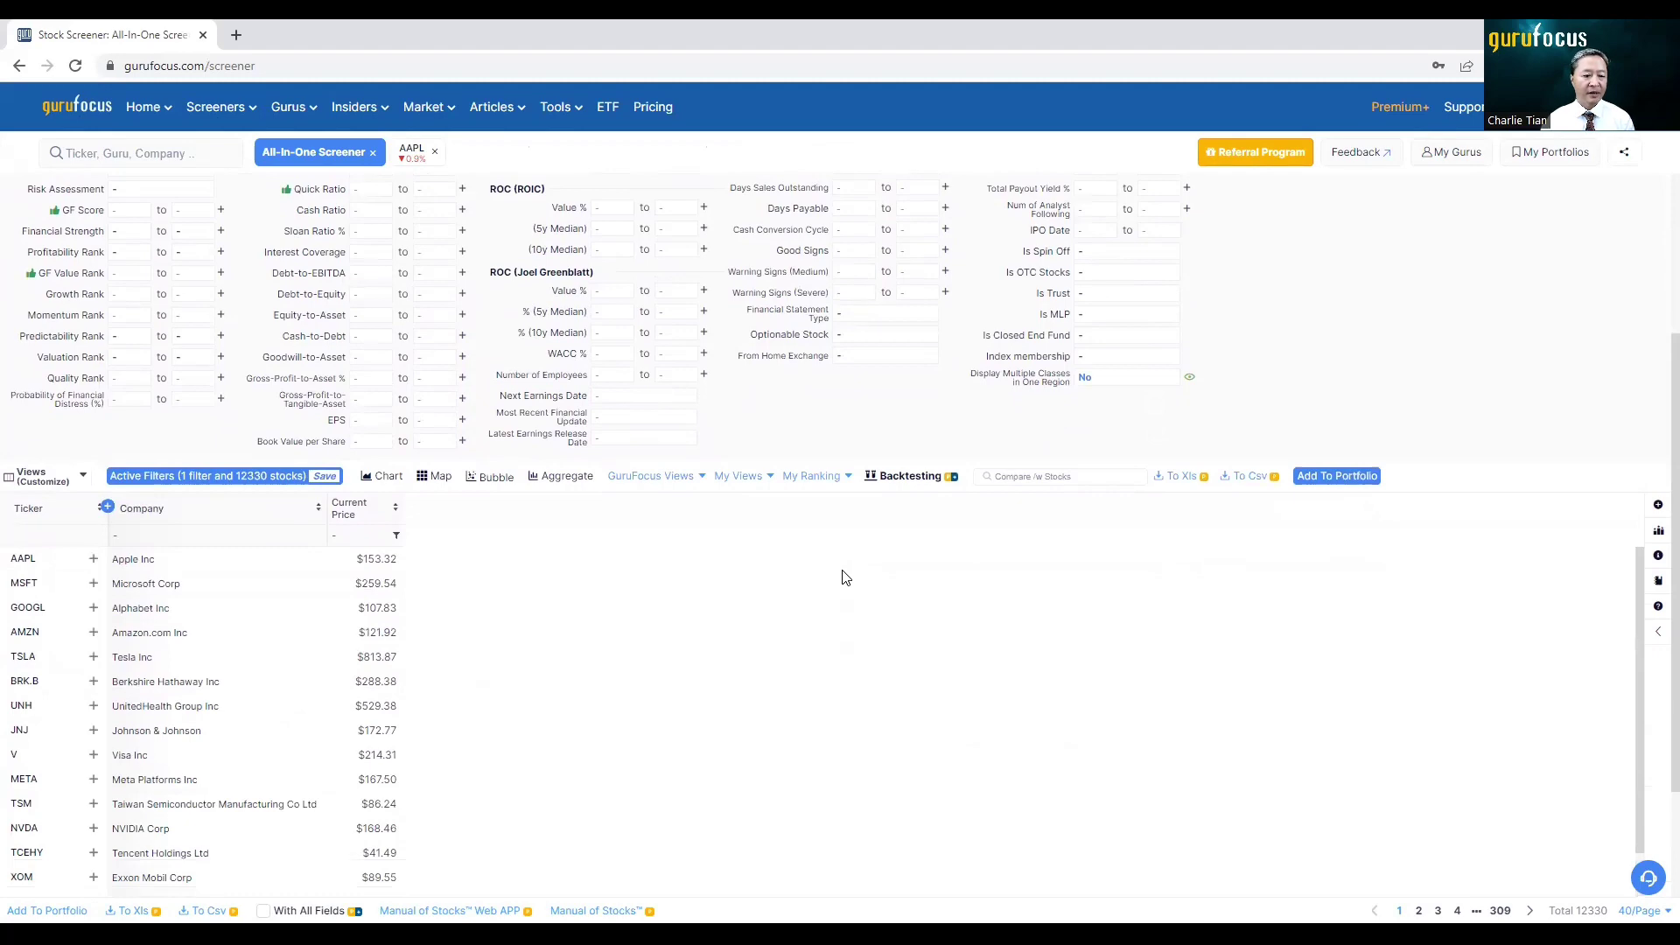
scroll(615, 728, up, 3)
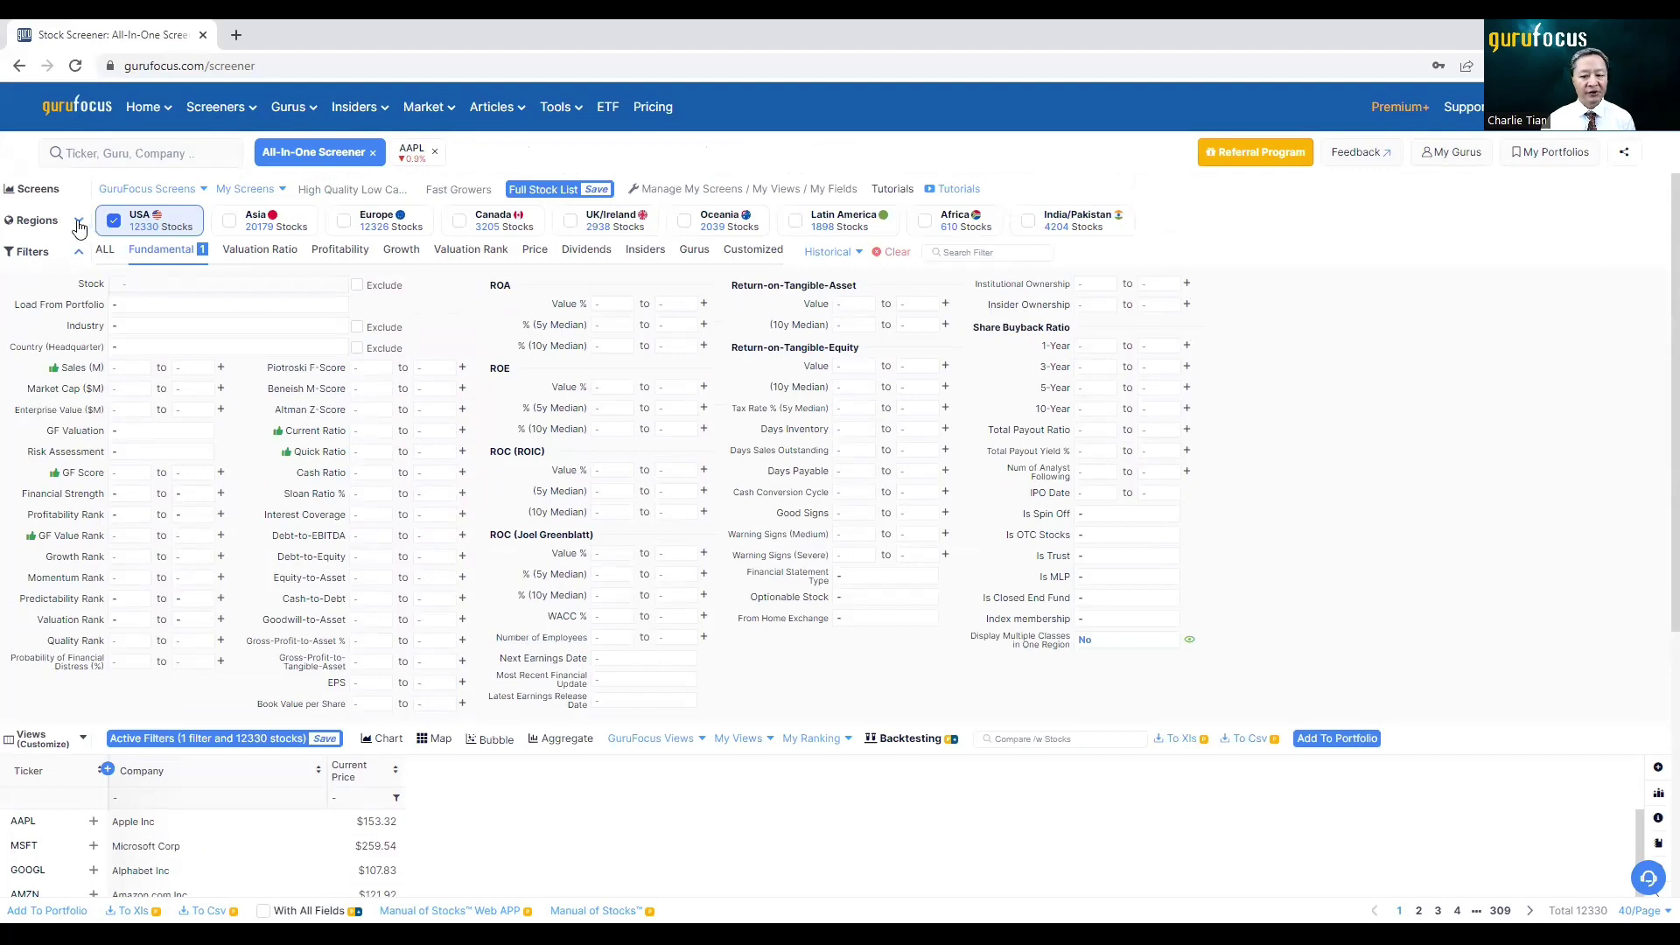
Expand the region choices, include Austria under Europe, exclude all USA exchanges, and collapse the country list
click(78, 224)
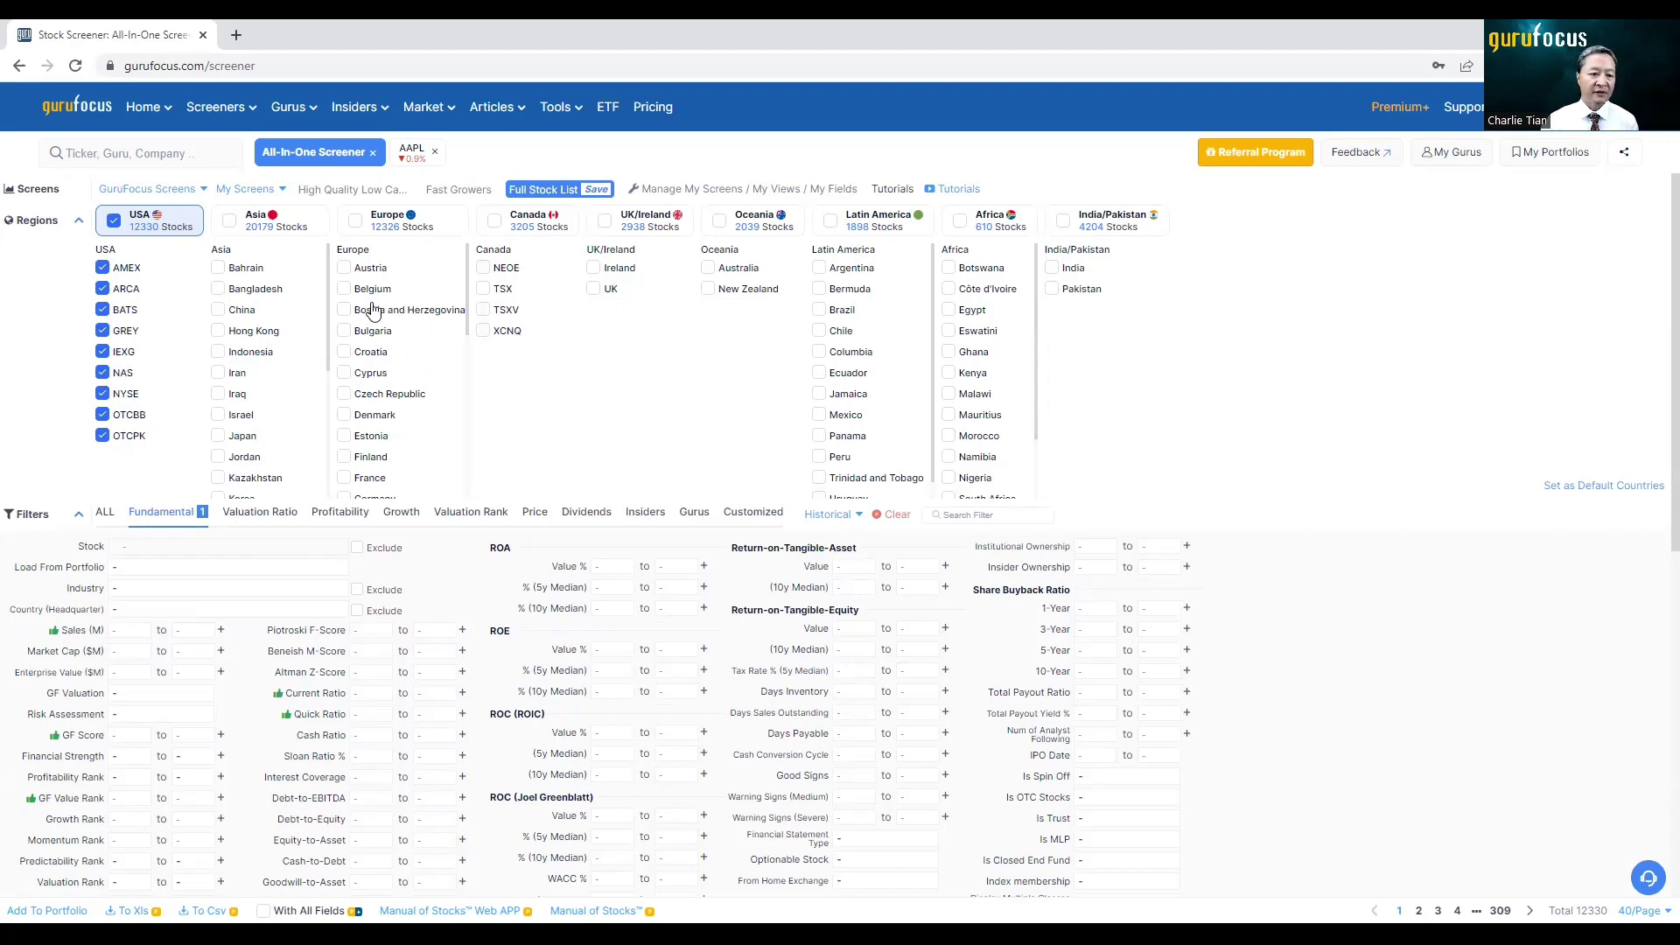
click(342, 270)
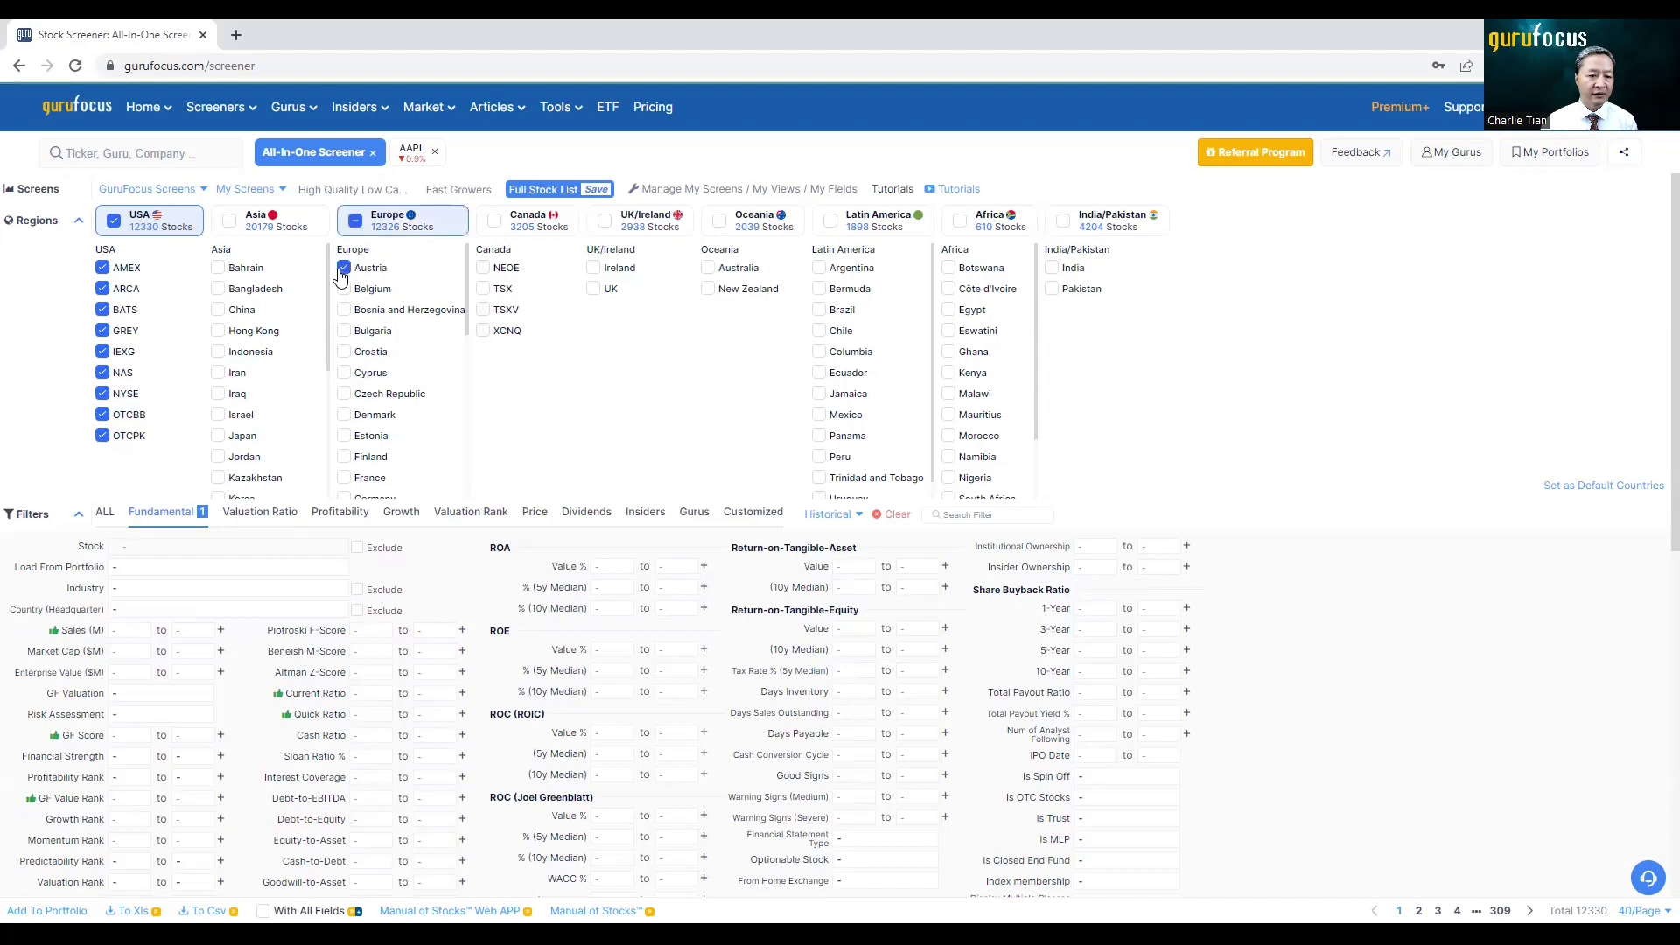
click(115, 222)
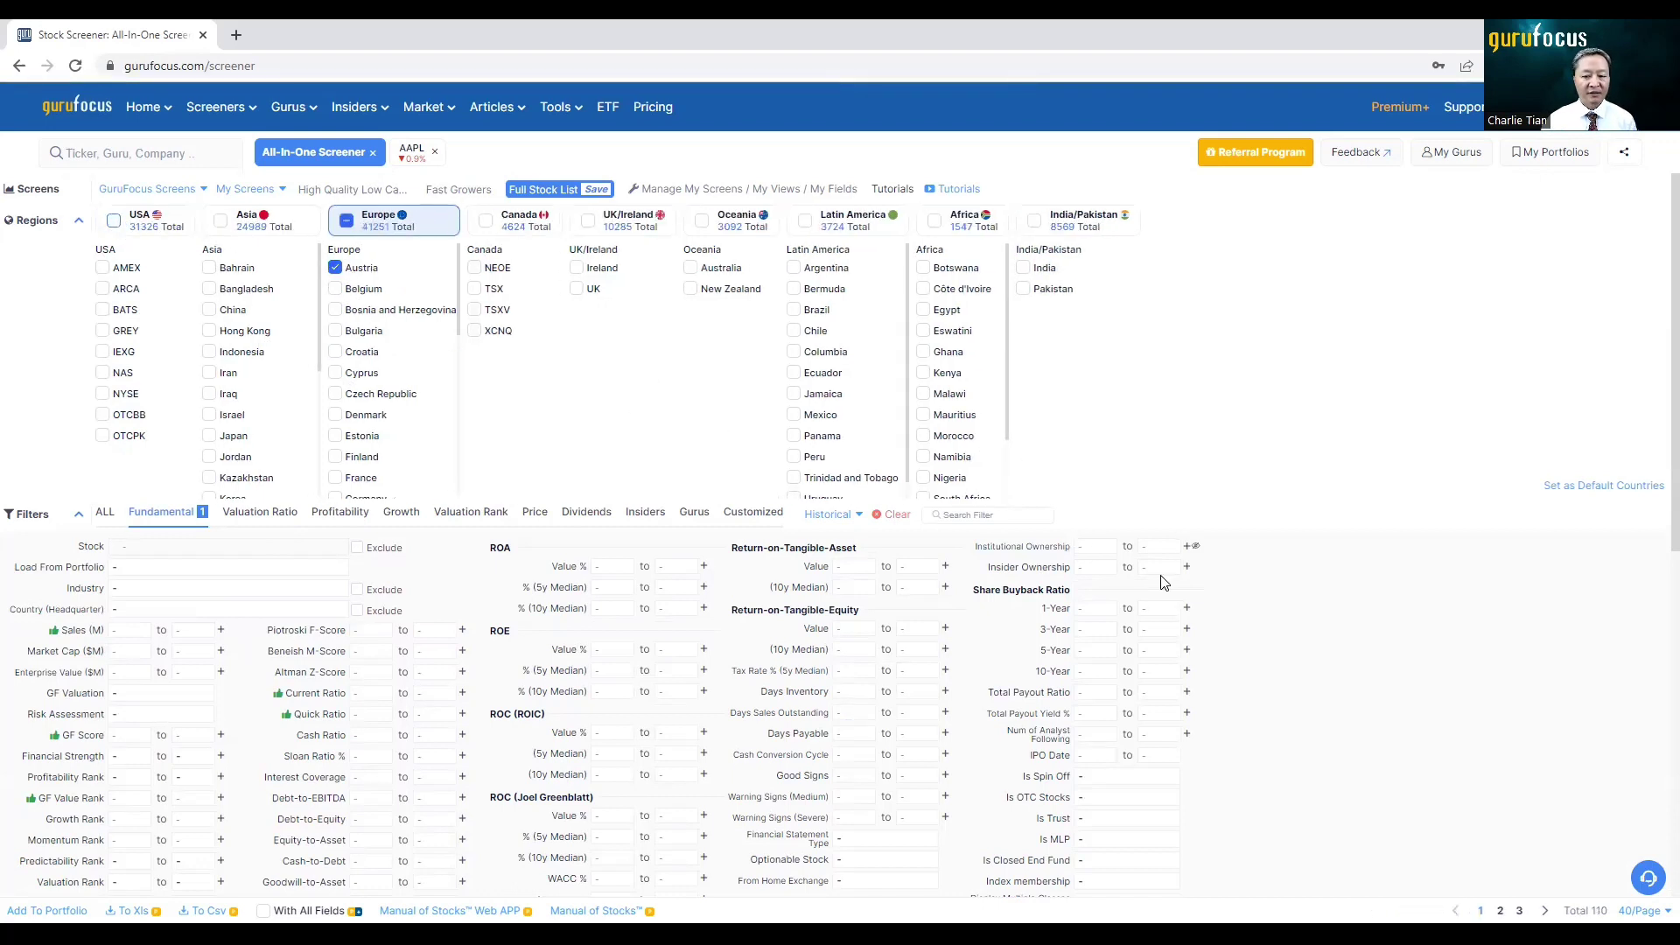
click(78, 224)
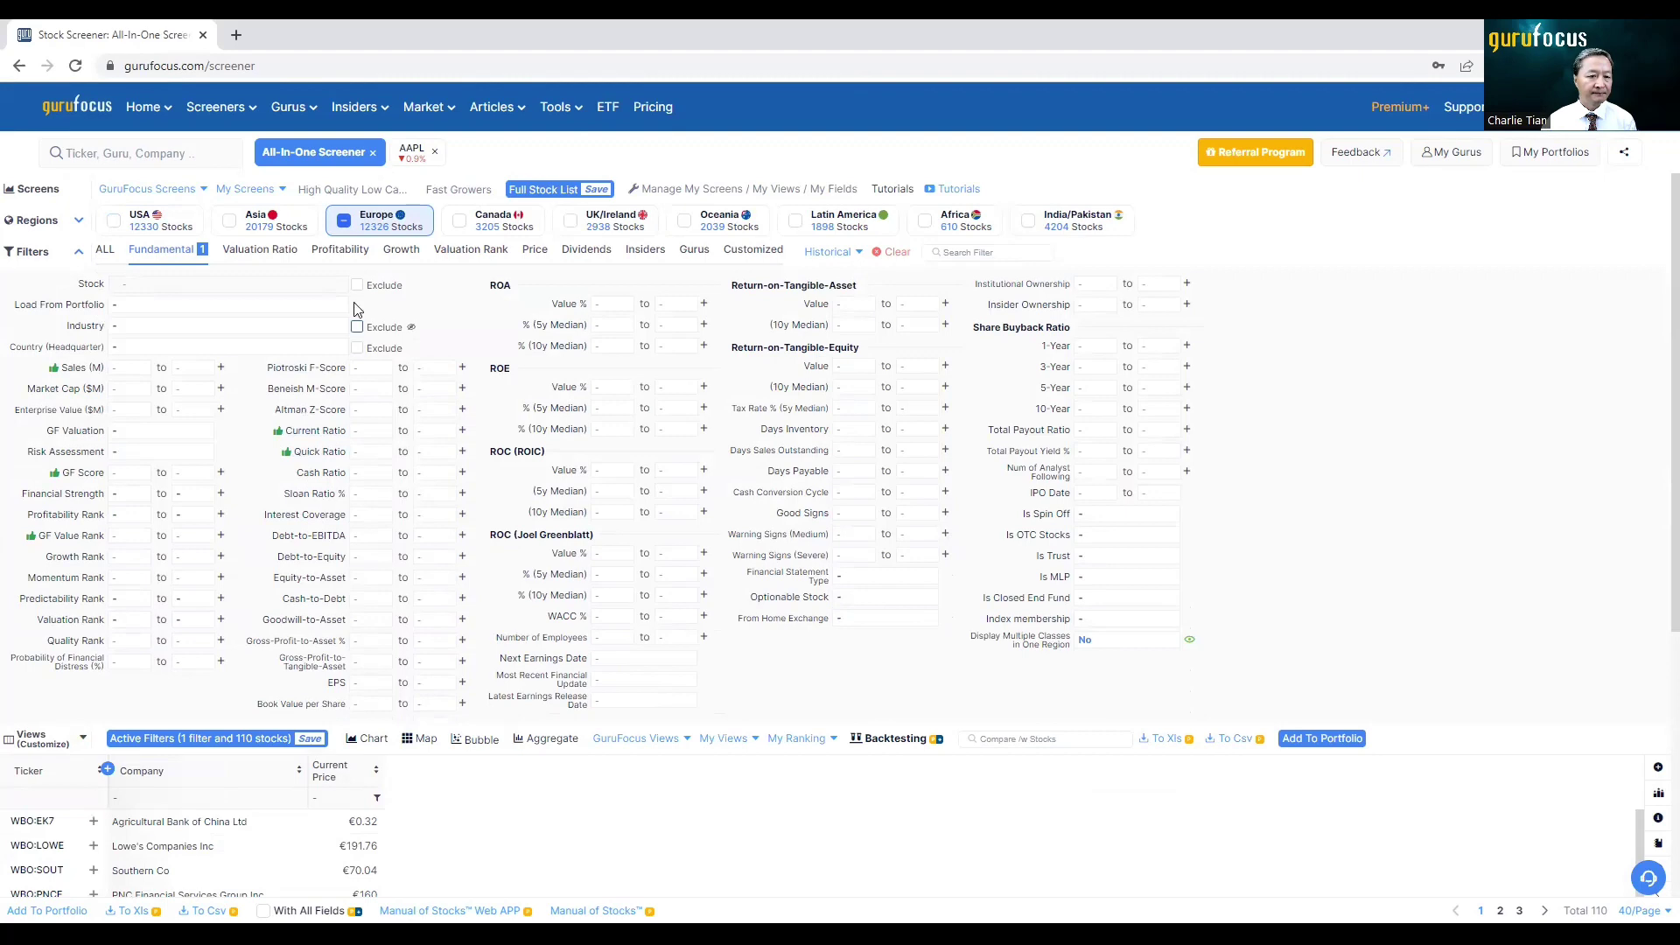
Add Denmark and Finland to the included European countries
click(78, 221)
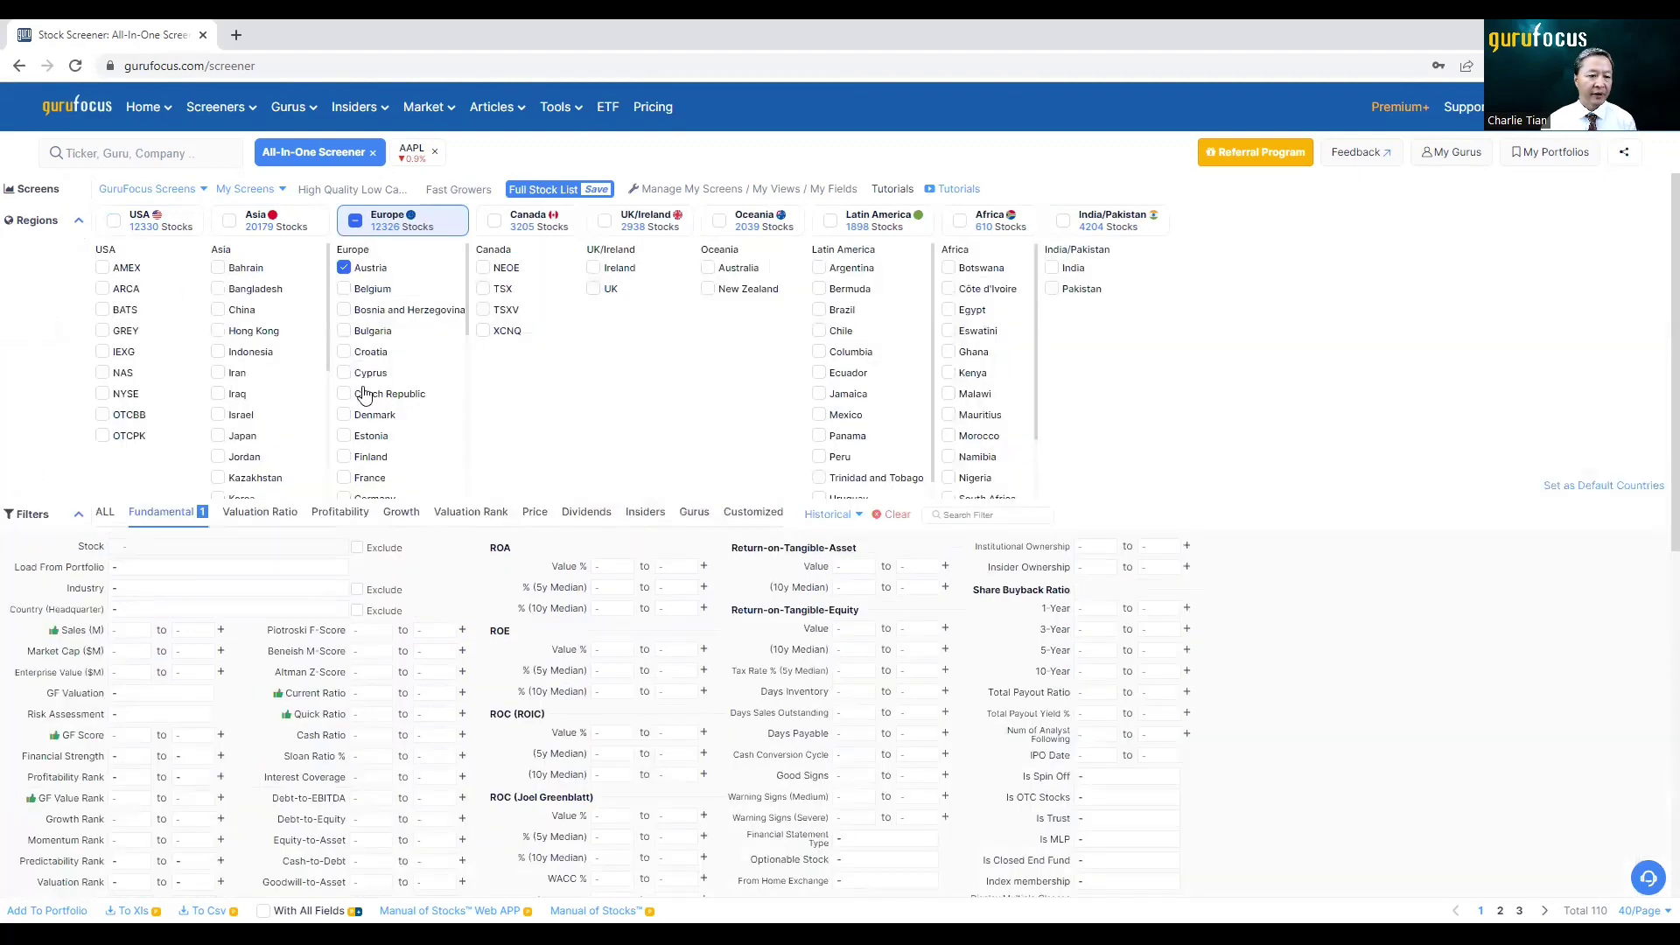
click(348, 416)
click(359, 455)
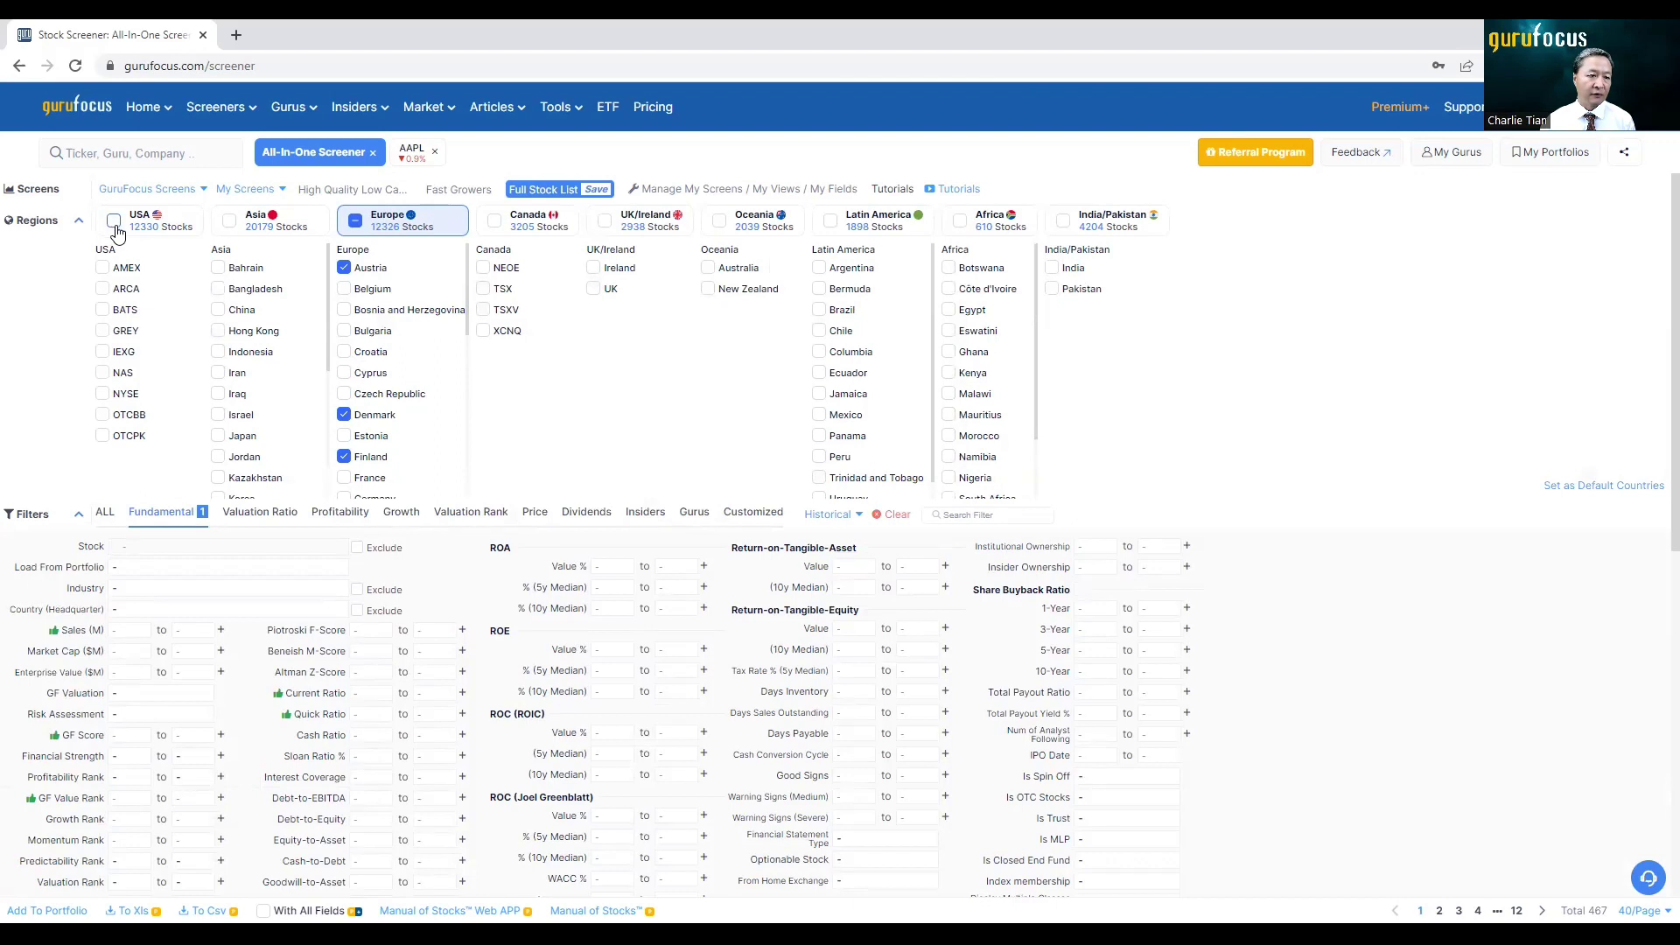
Include all USA exchanges, clear the whole Europe selection, and collapse the country list
click(114, 221)
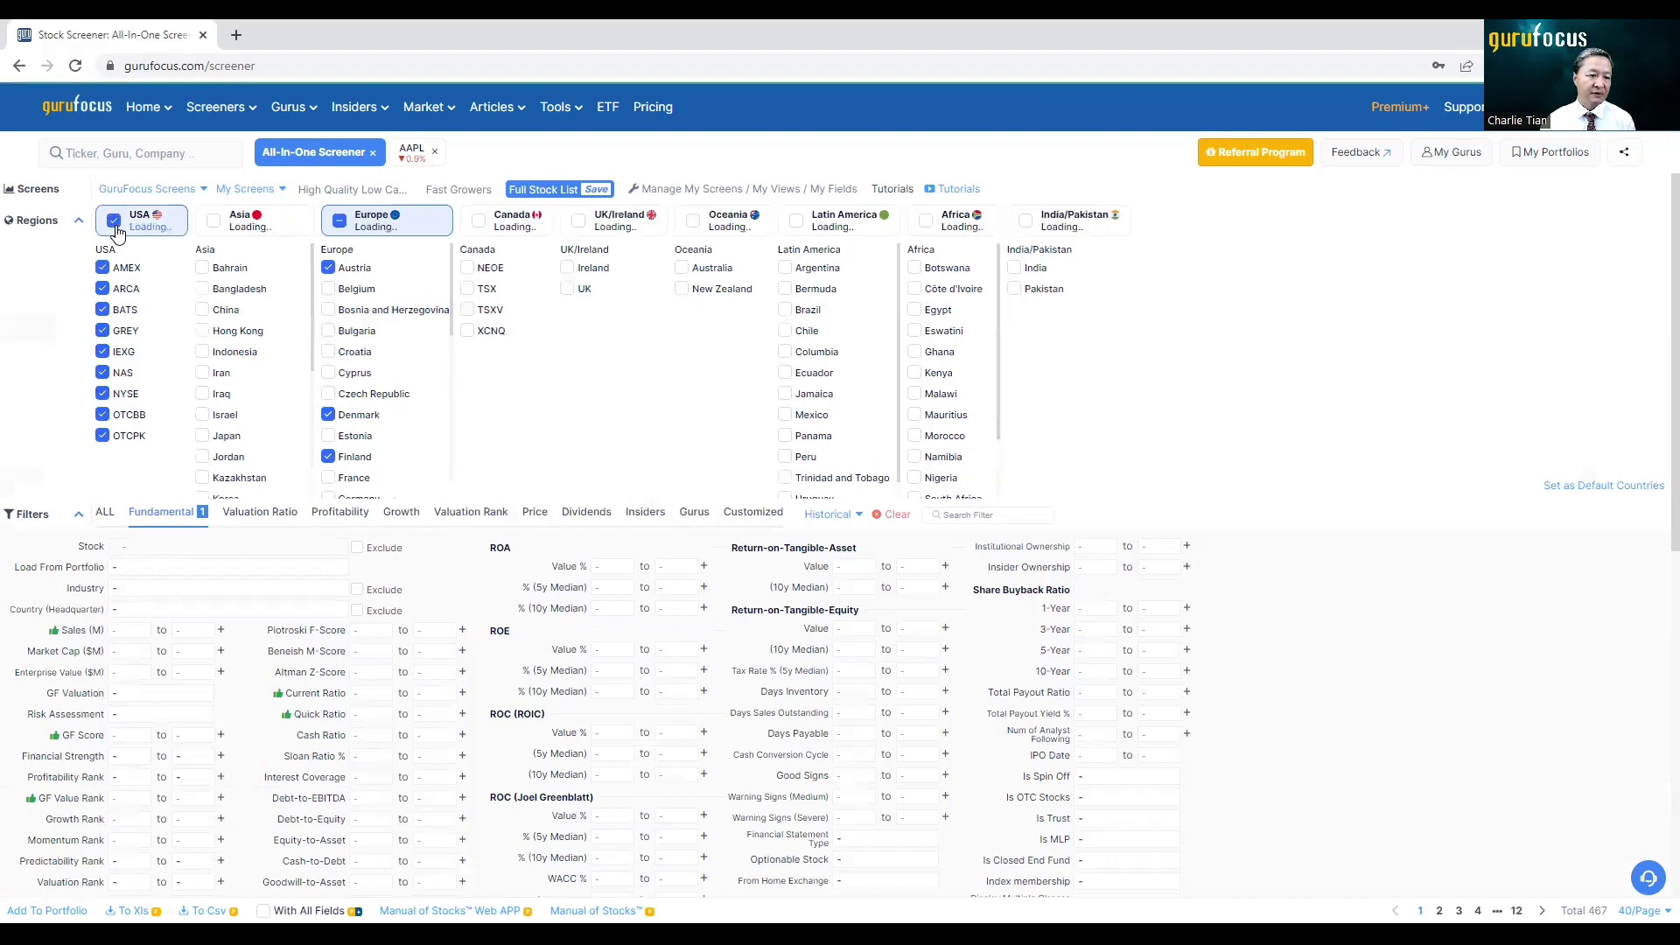
click(339, 221)
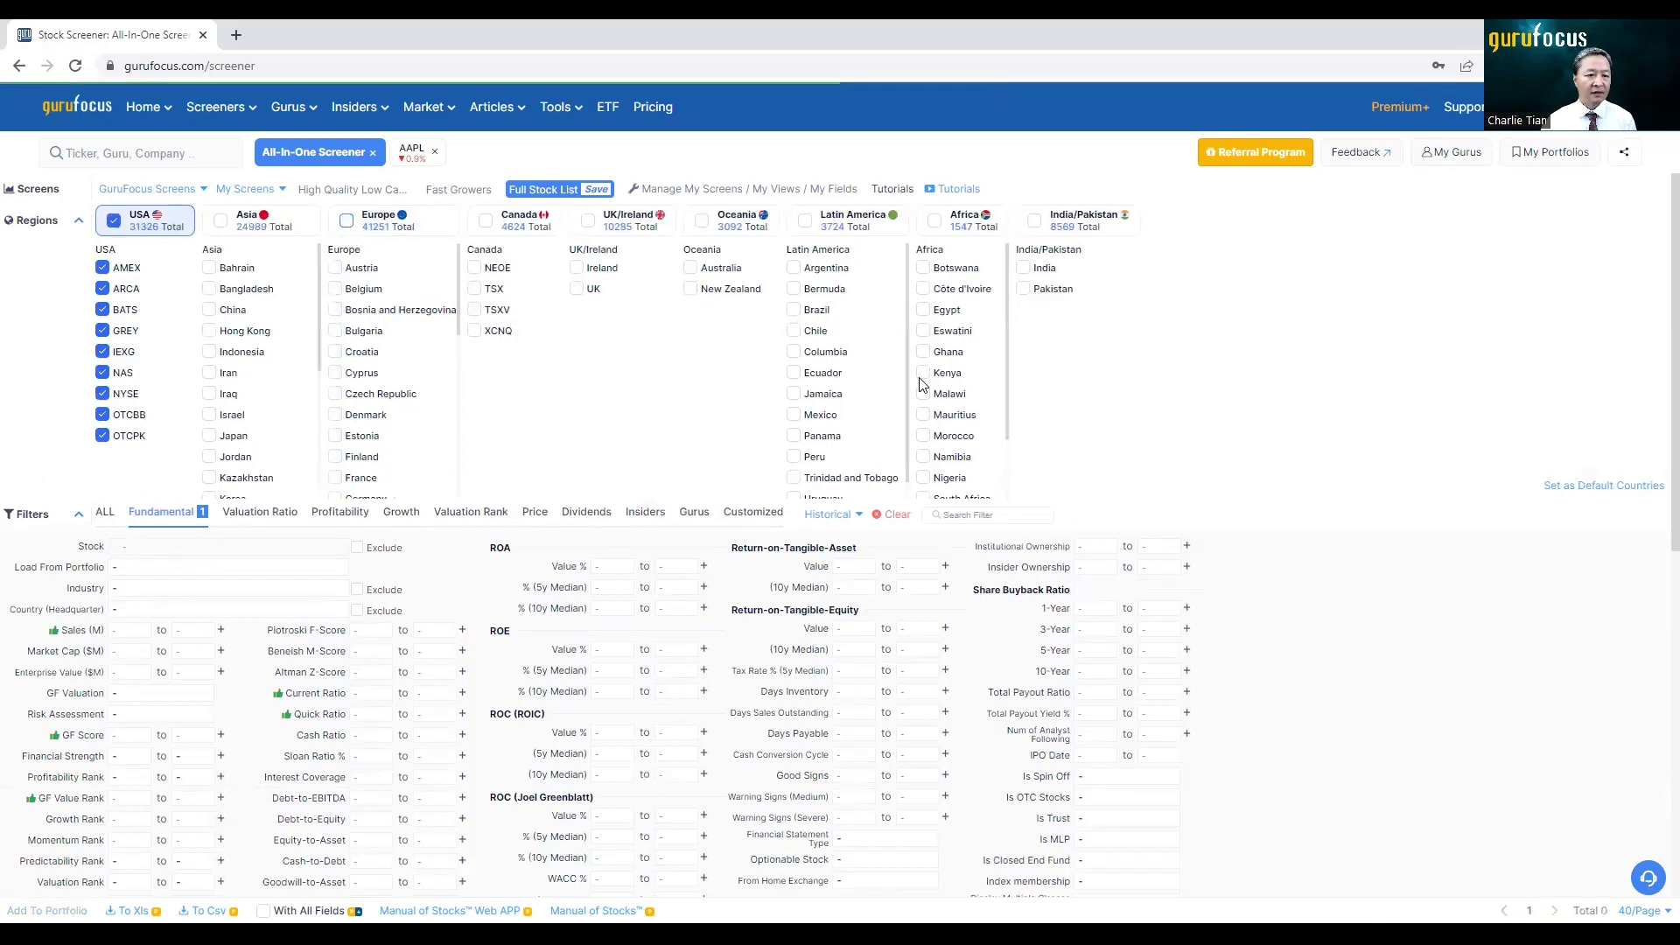
click(79, 222)
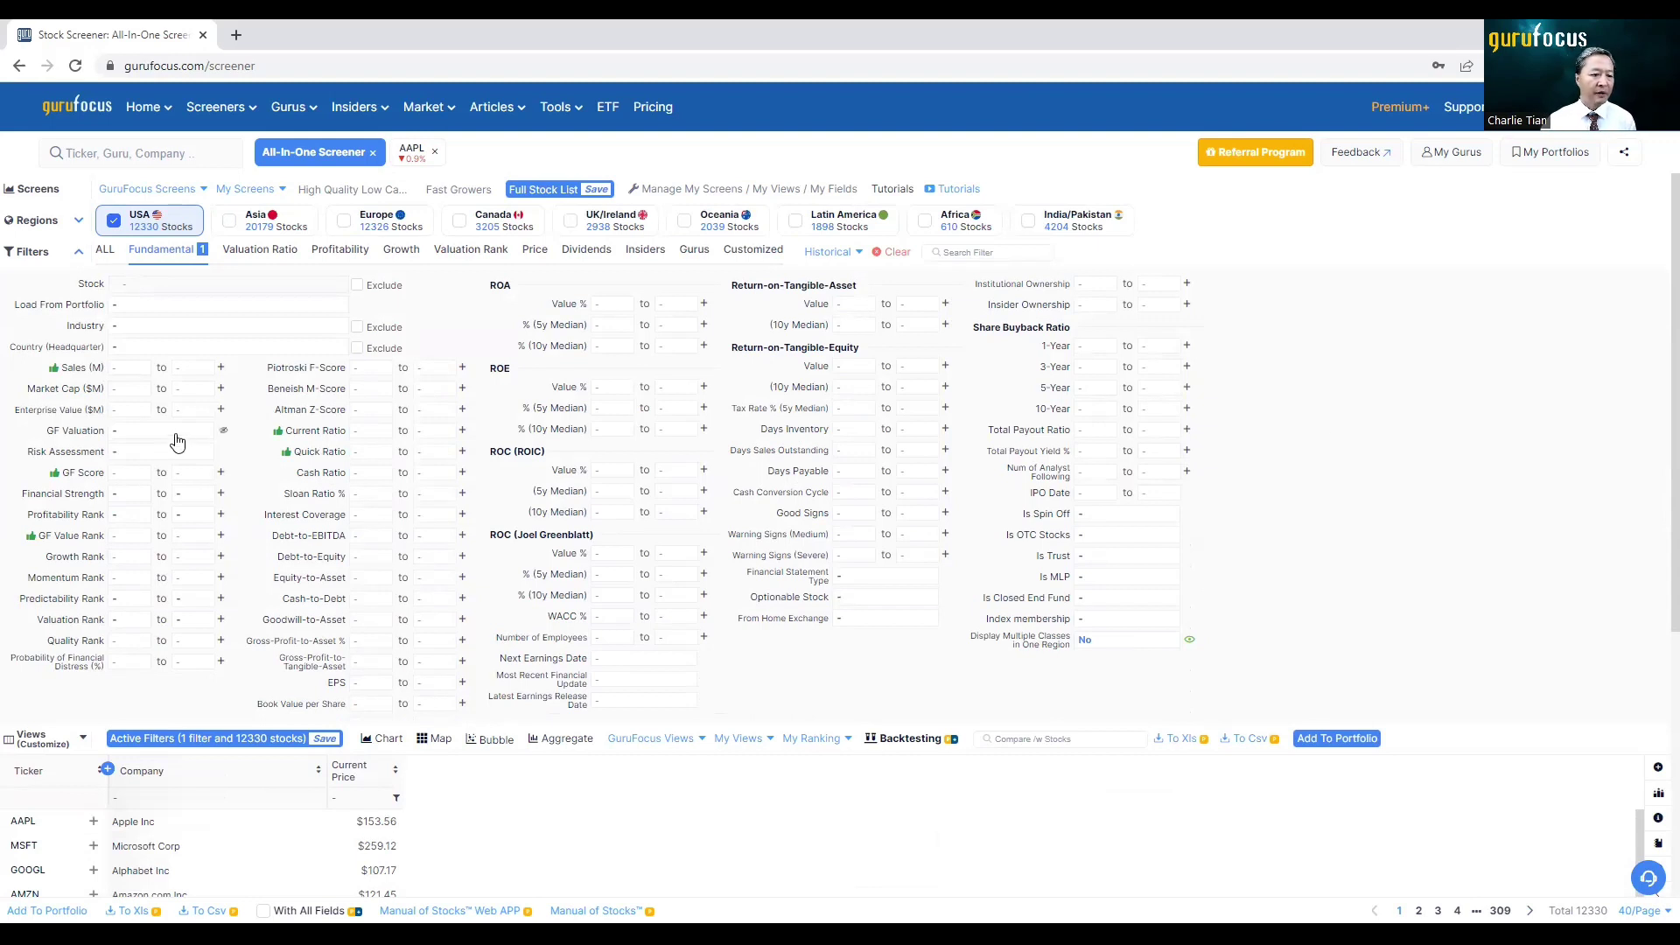
Set the minimum of the Sales (M) filter to "$50B - large"
click(138, 368)
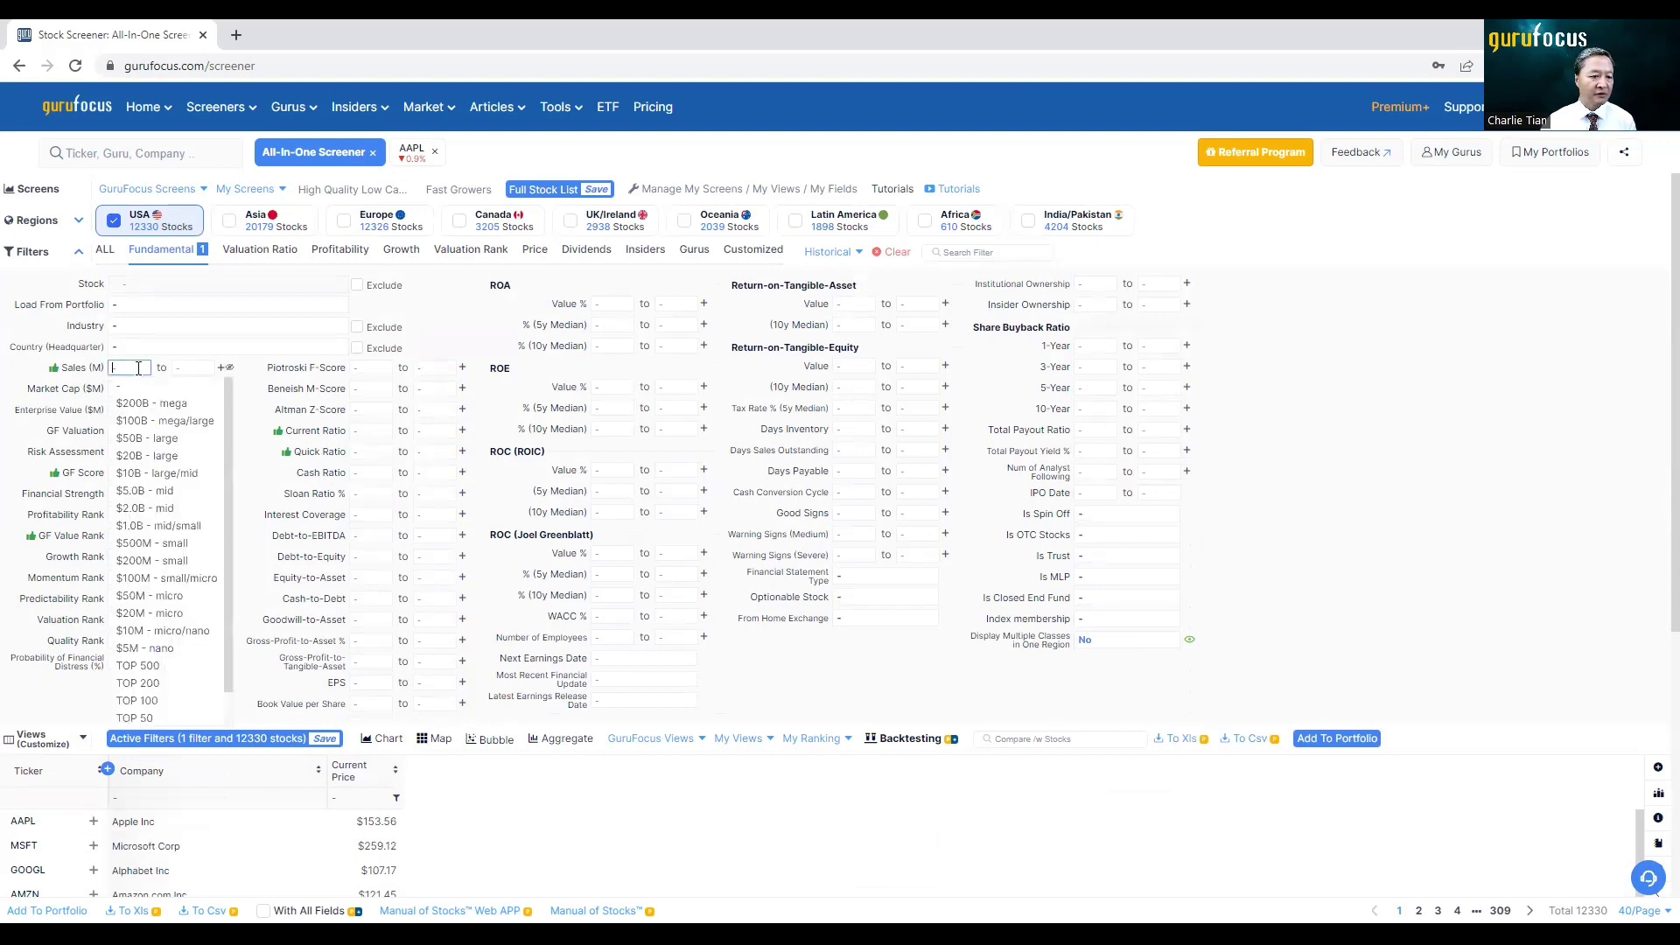
click(150, 444)
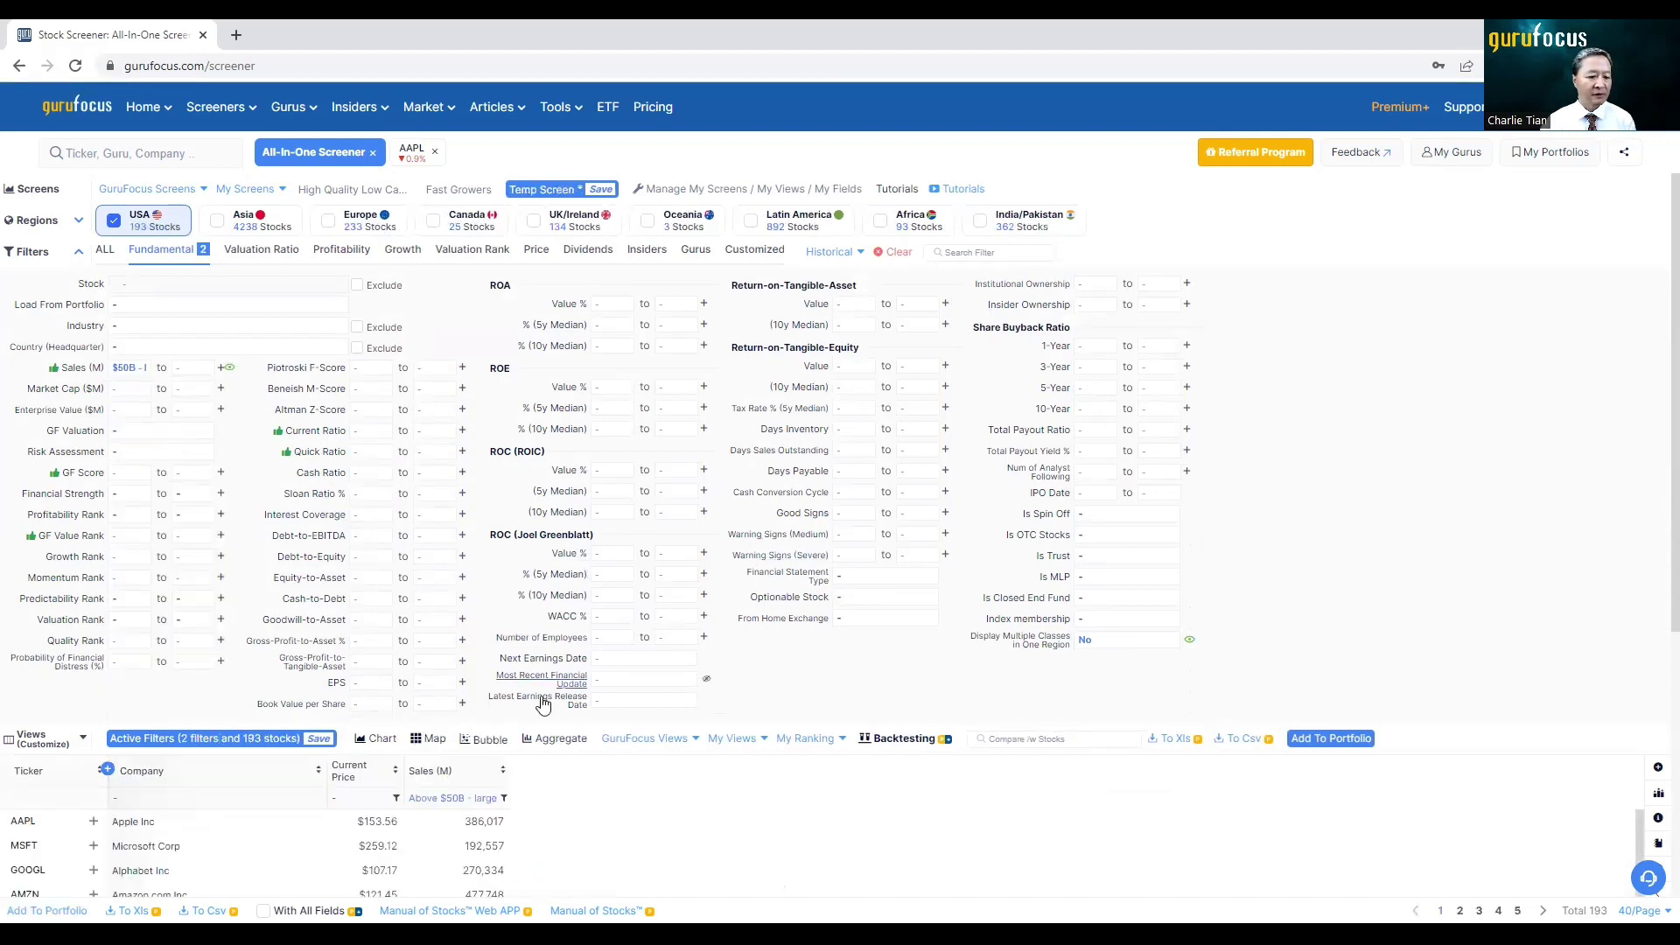
scroll(625, 823, down, 1)
scroll(626, 823, up, 1)
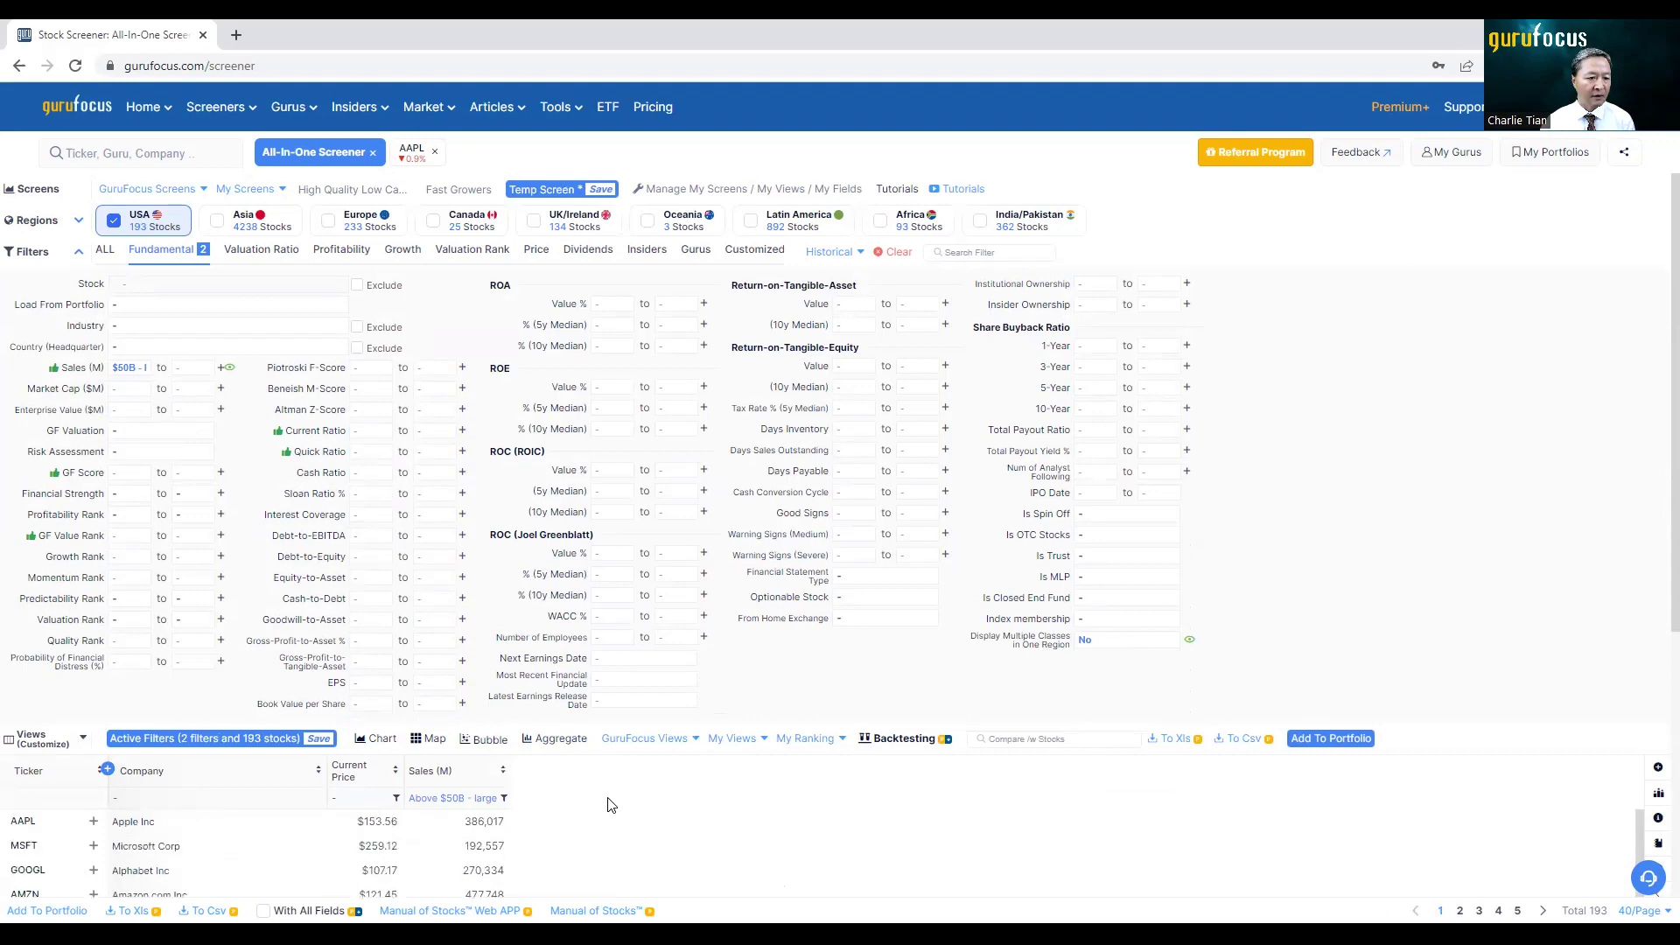
Filter the stocks by the Financial Services industry and look over the resulting list
click(240, 326)
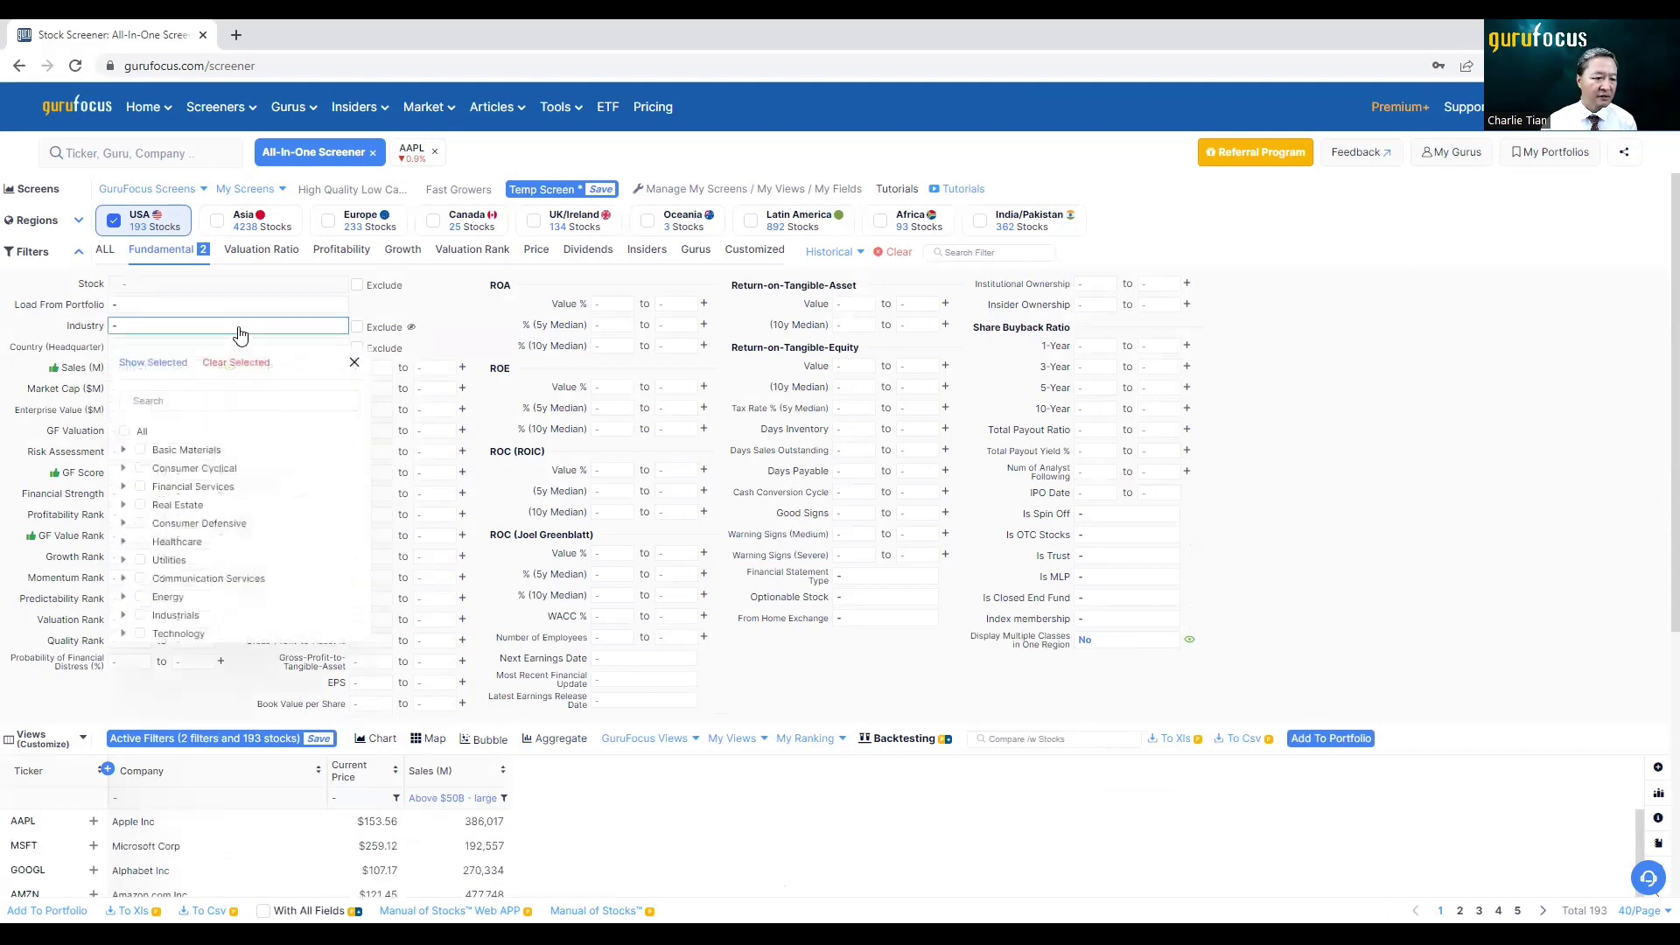
click(141, 486)
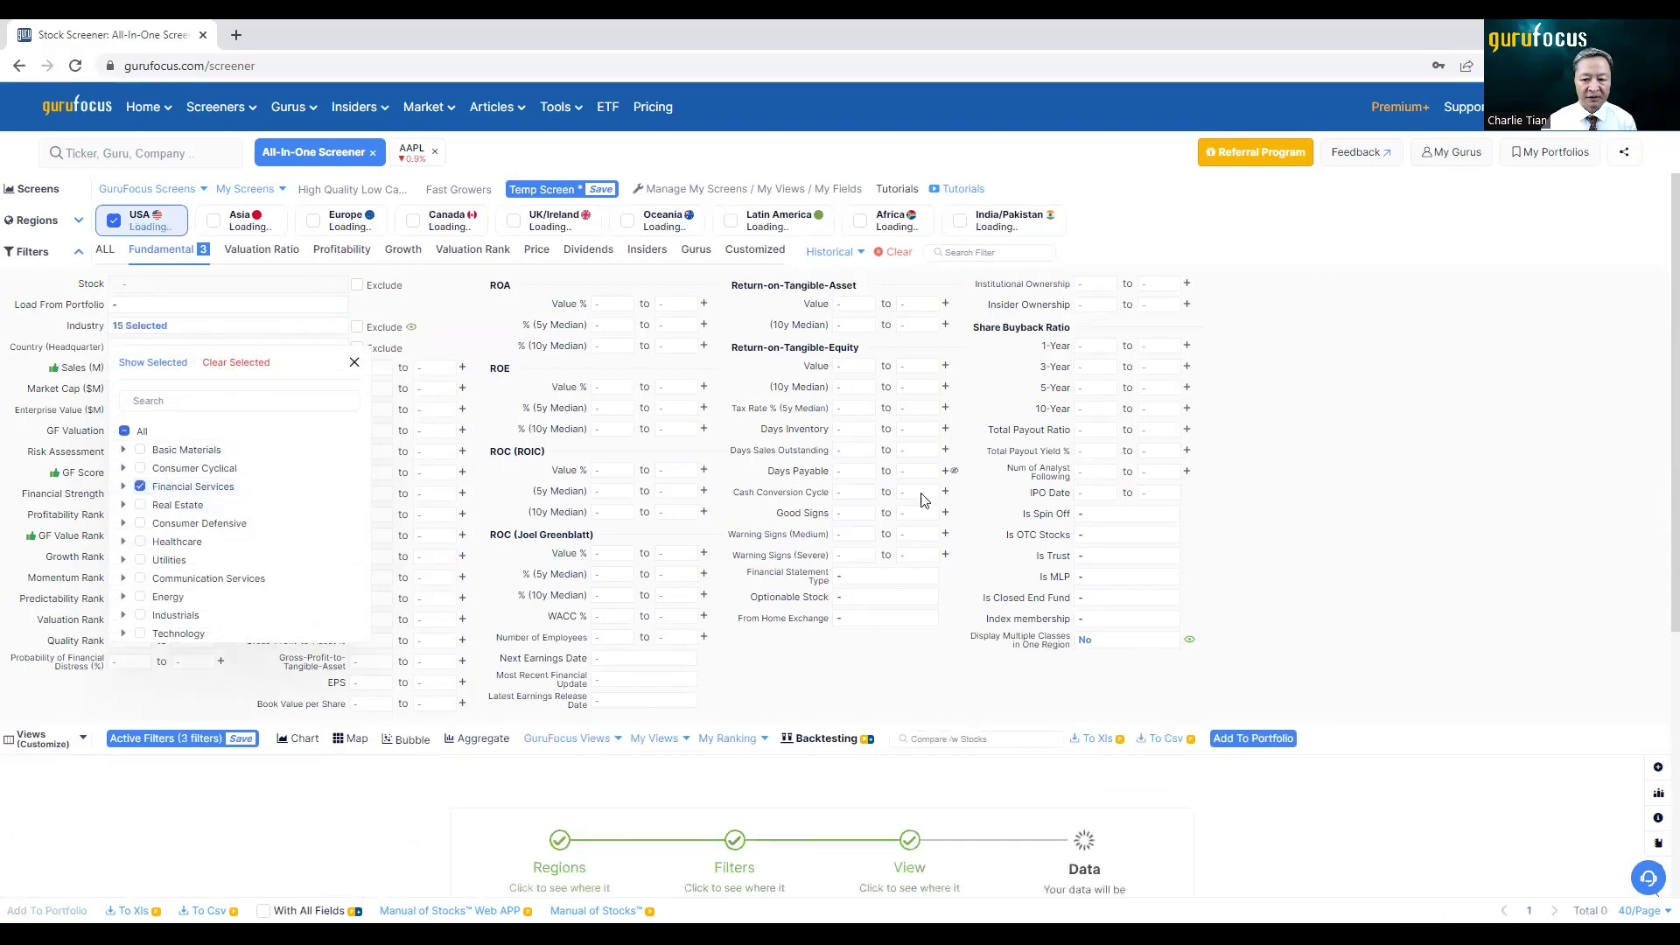
click(1312, 515)
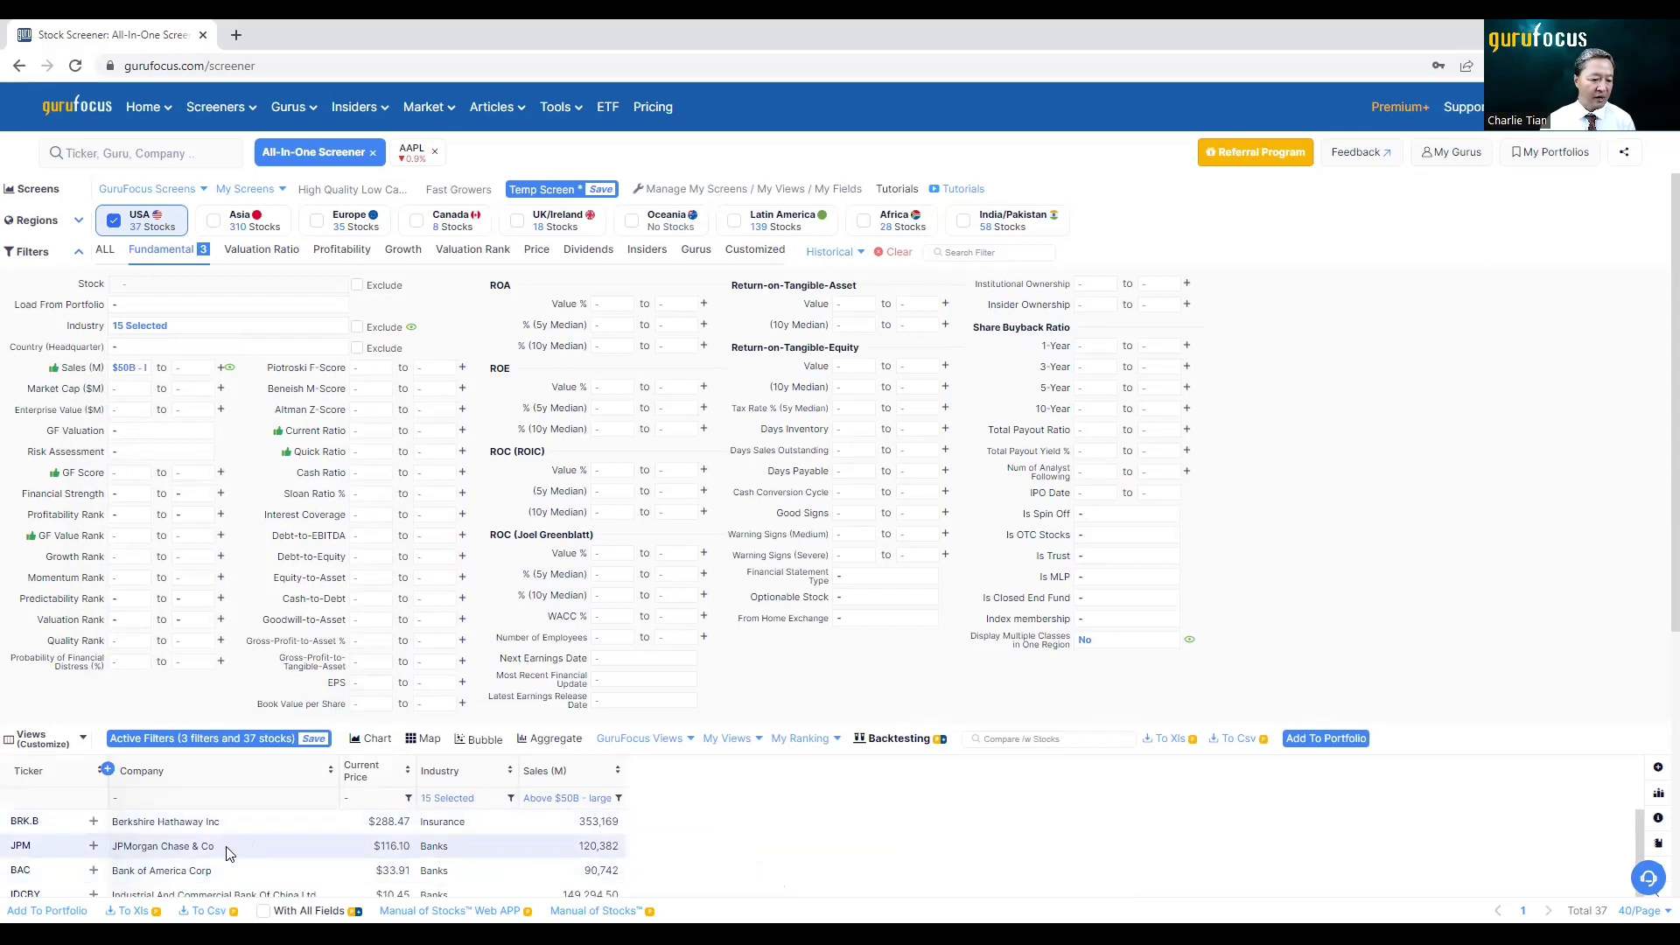
scroll(236, 871, down, 4)
scroll(247, 868, up, 4)
Change the Industry filter from all of Financial Services to only its Insurance group
click(209, 332)
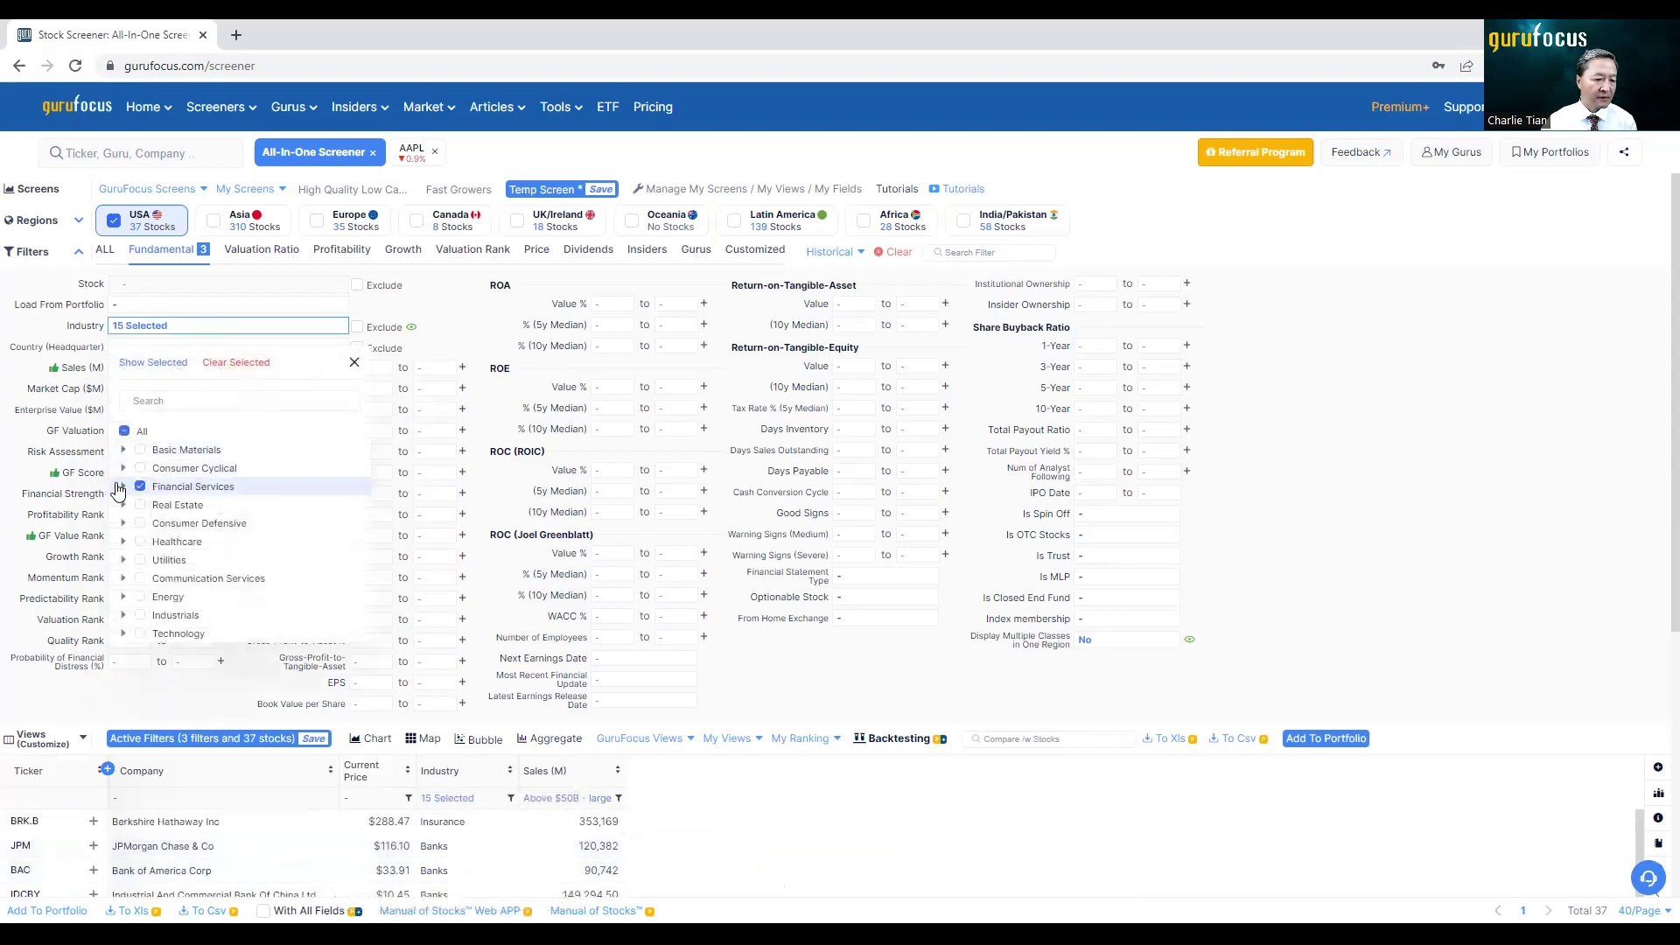
click(123, 488)
scroll(271, 595, down, 2)
scroll(249, 560, up, 2)
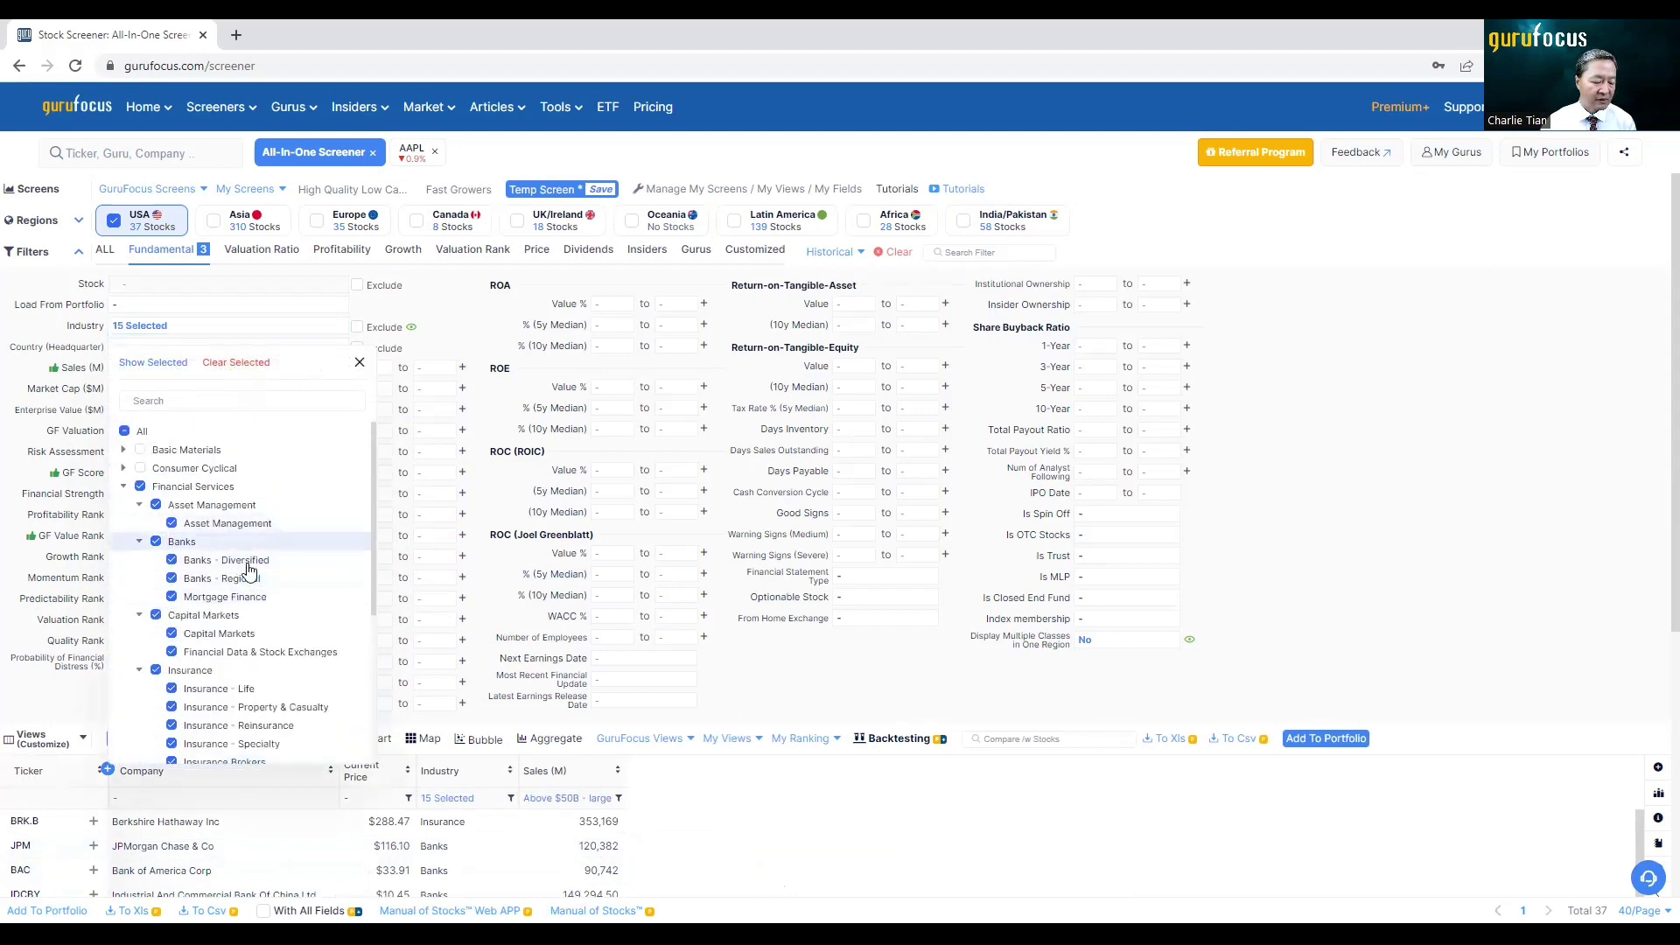
scroll(263, 588, down, 1)
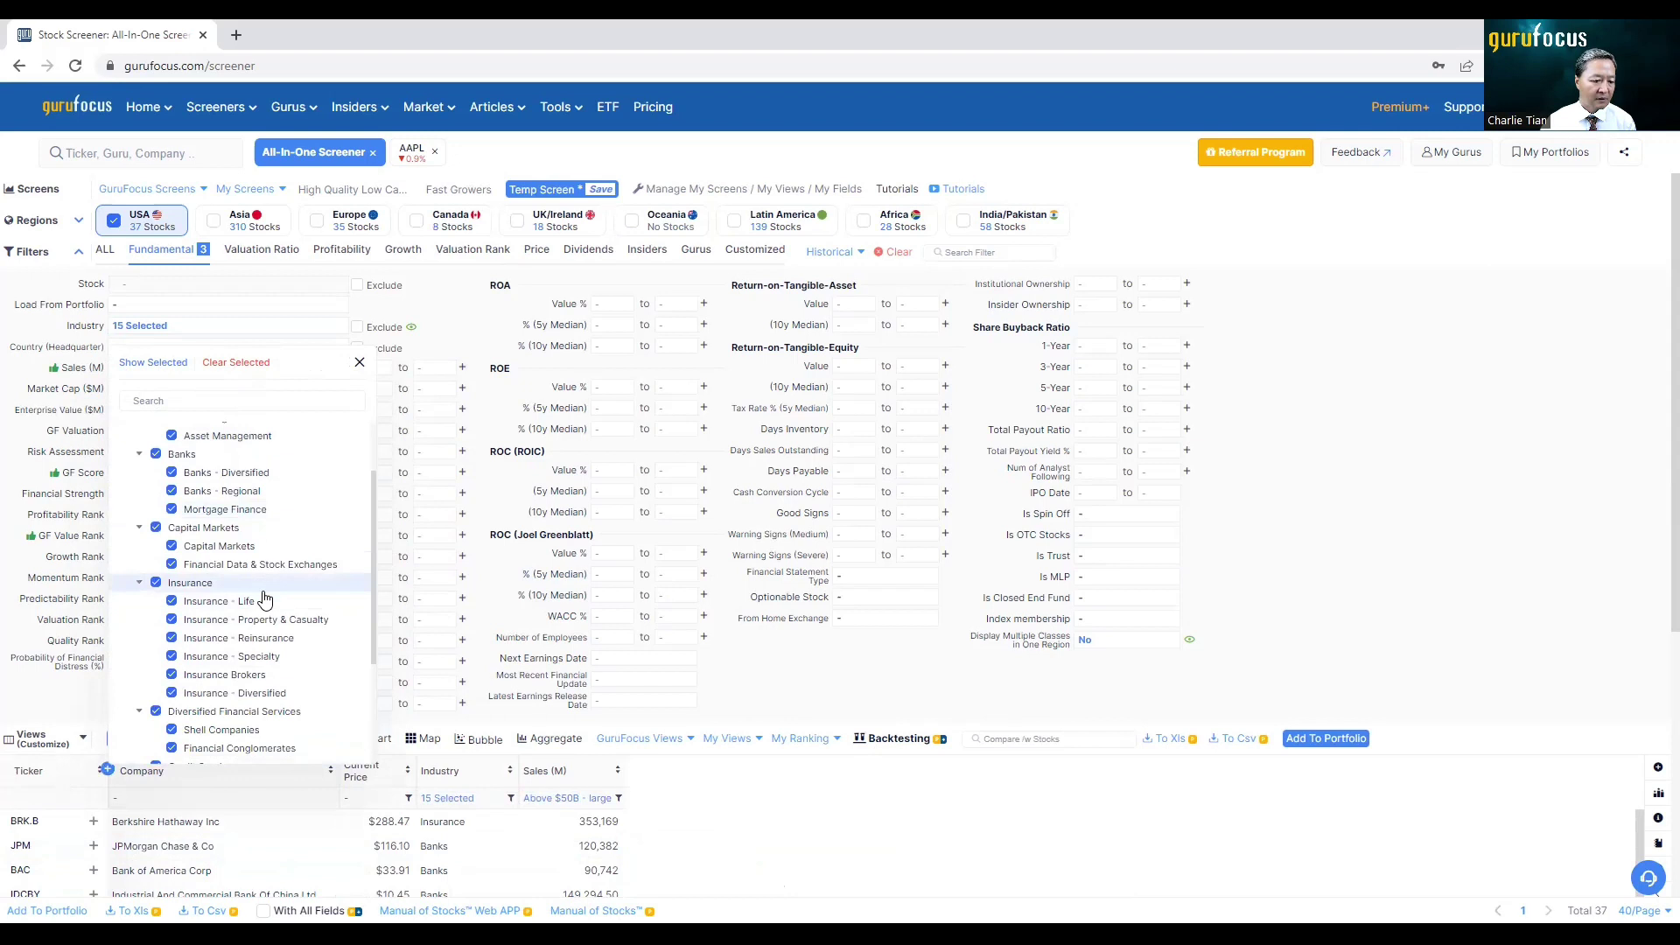
scroll(259, 587, up, 1)
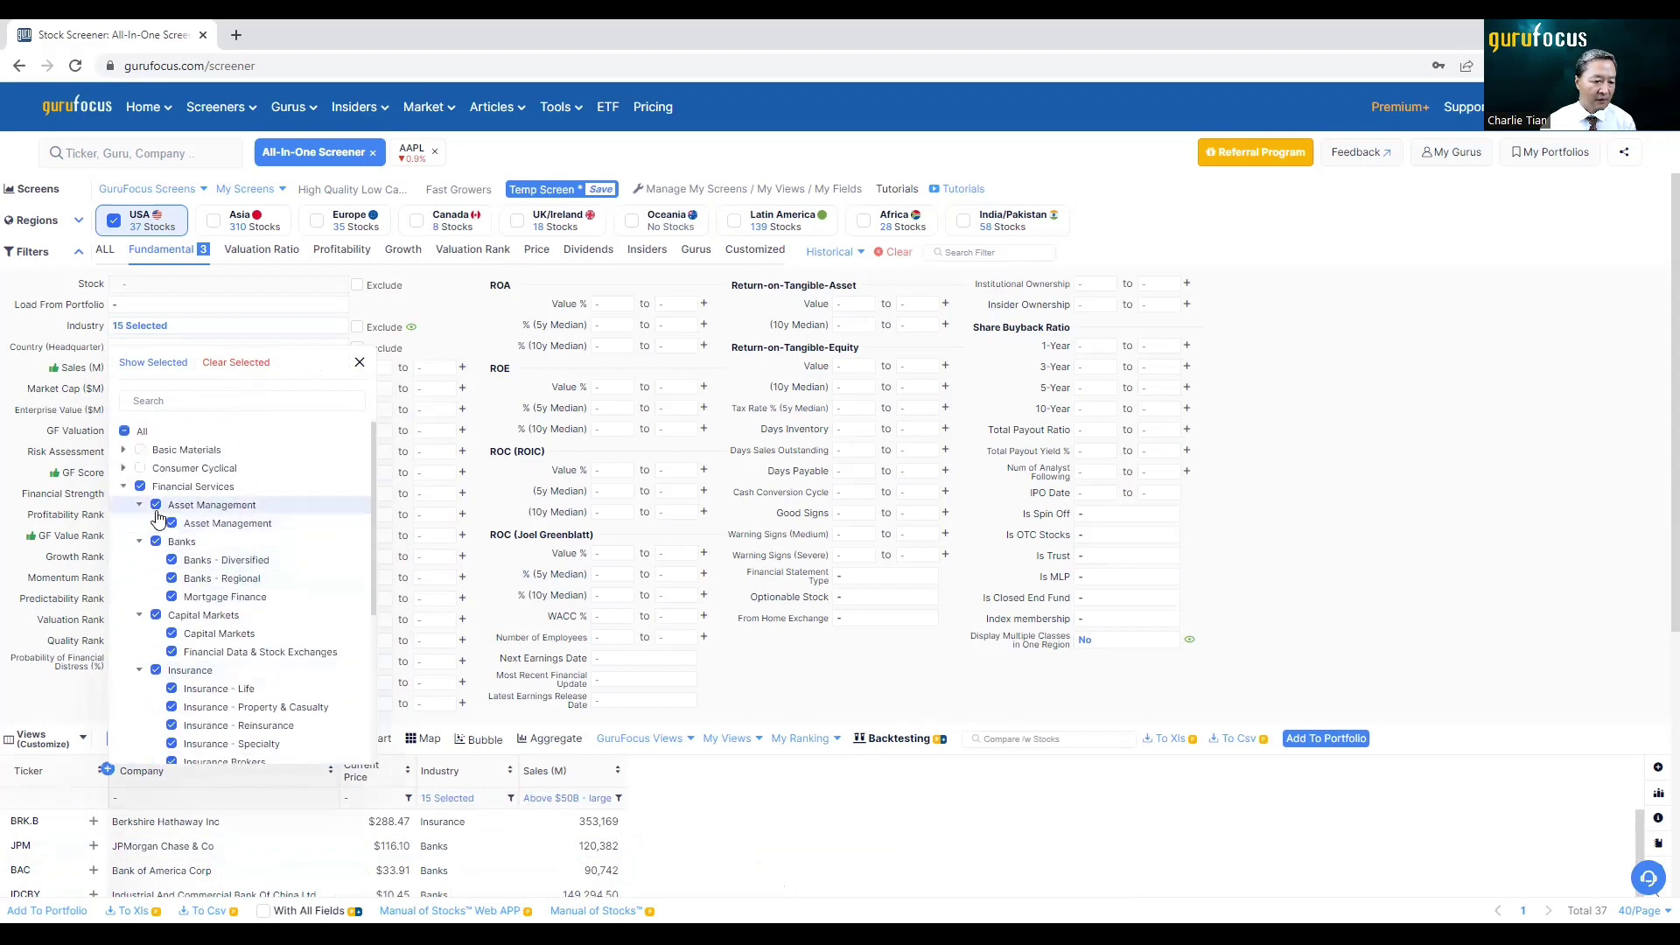
click(140, 489)
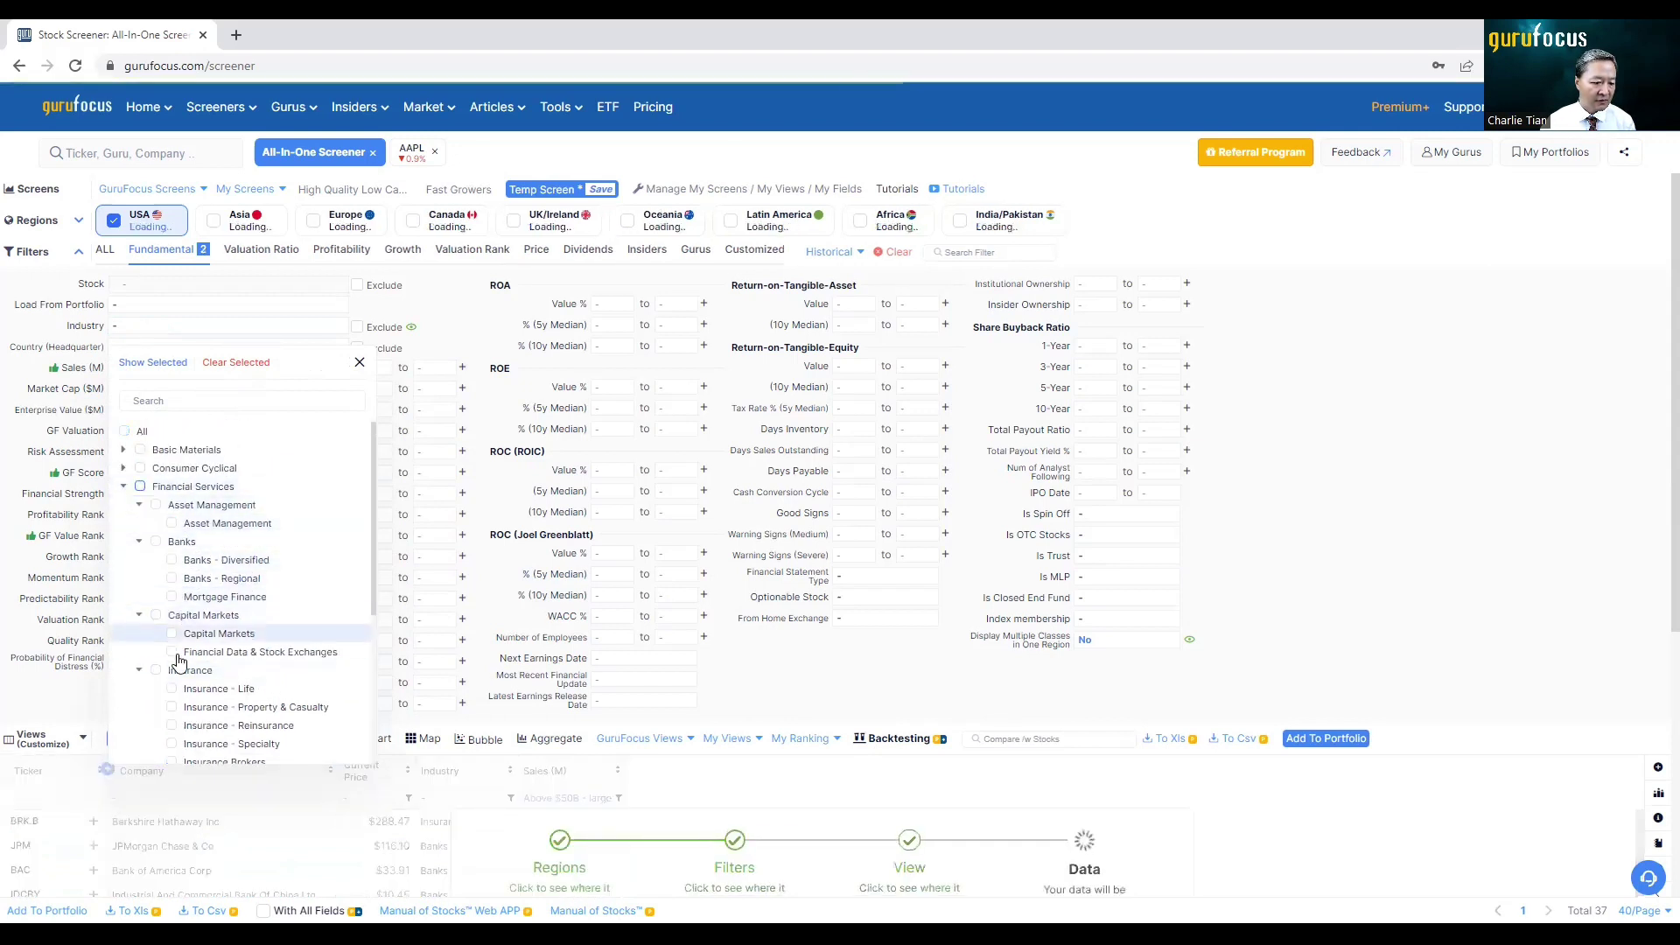
click(156, 671)
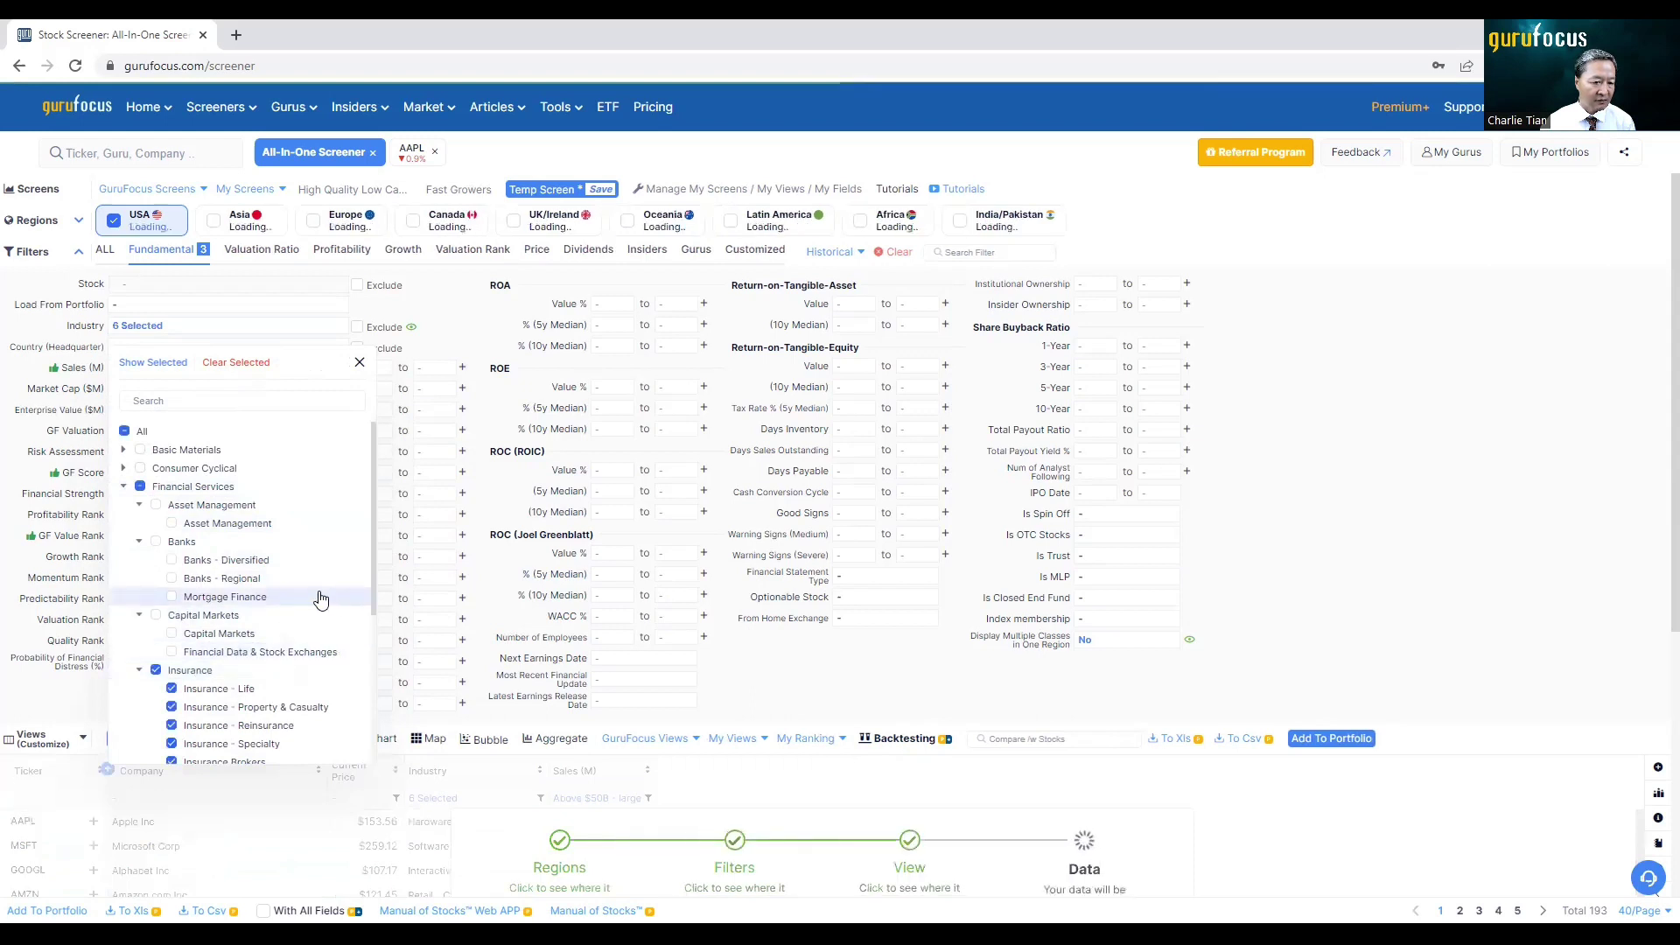
scroll(319, 592, down, 3)
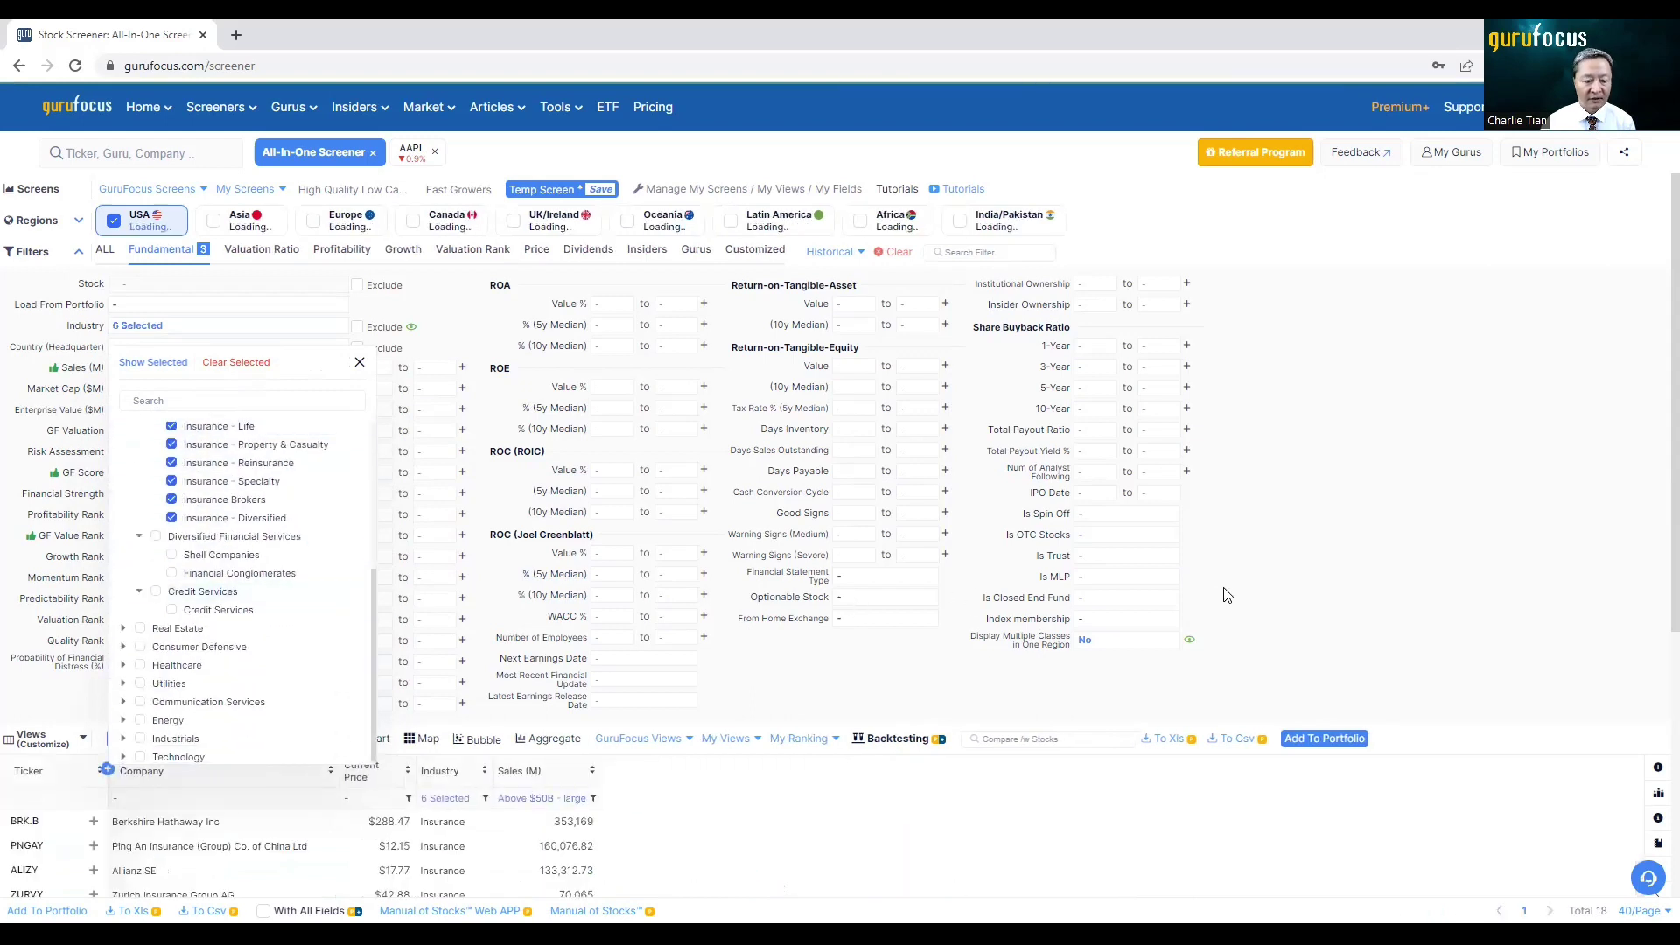
click(1252, 587)
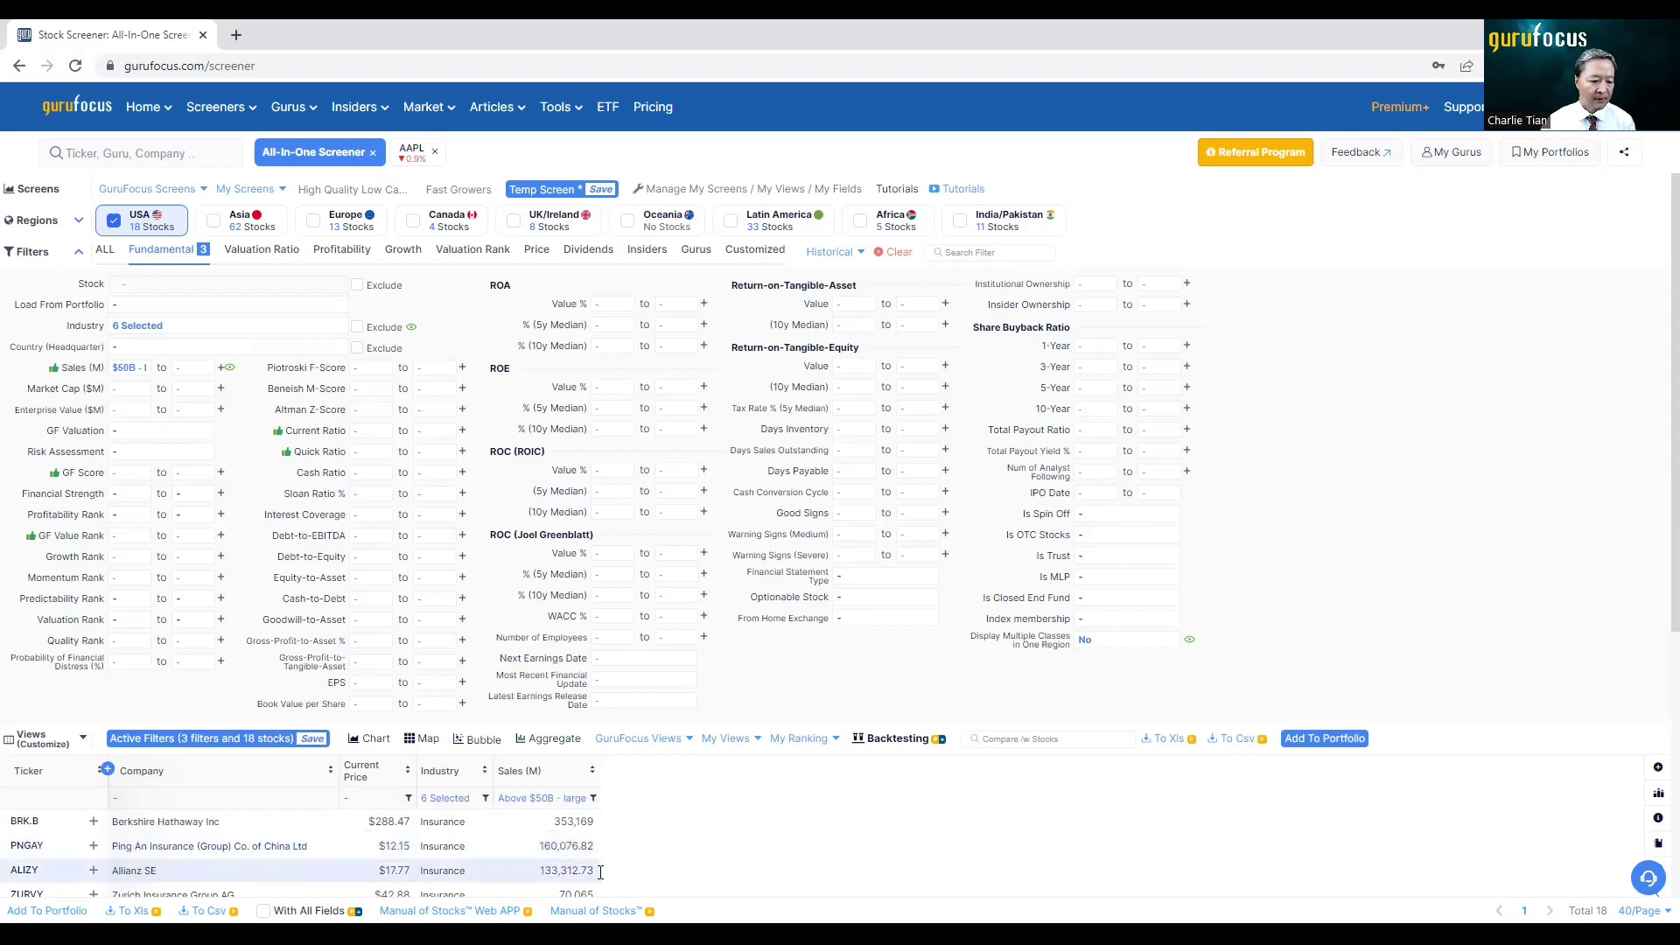
Look through the companies in the filtered insurance stock list
scroll(612, 867, down, 3)
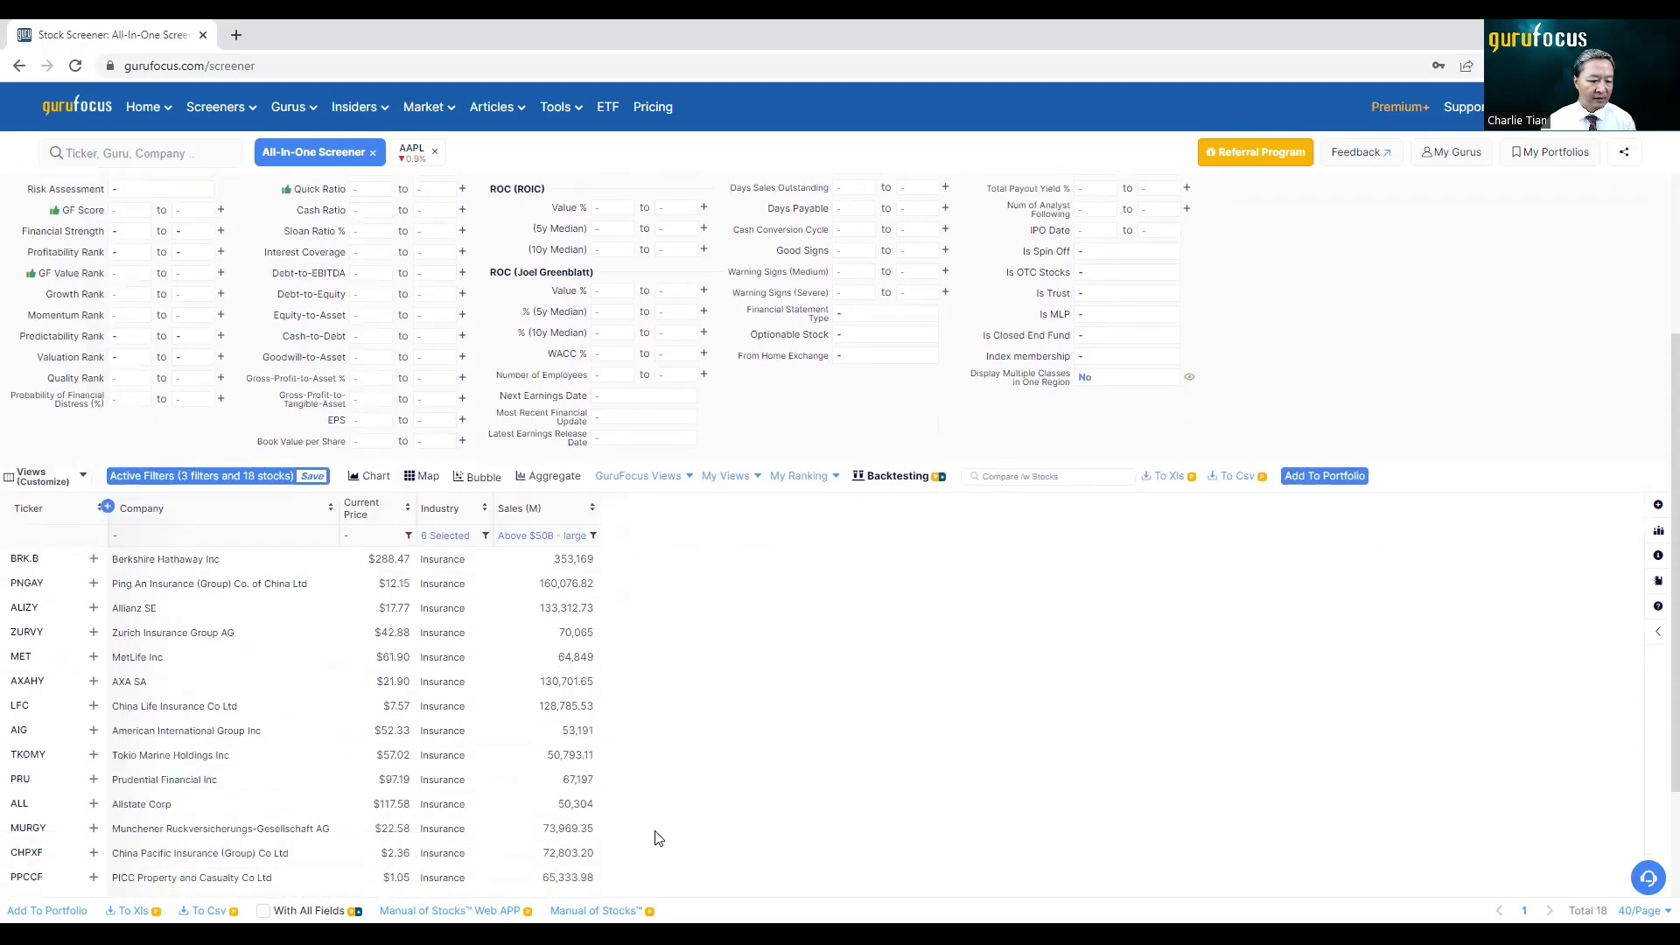
scroll(585, 757, down, 1)
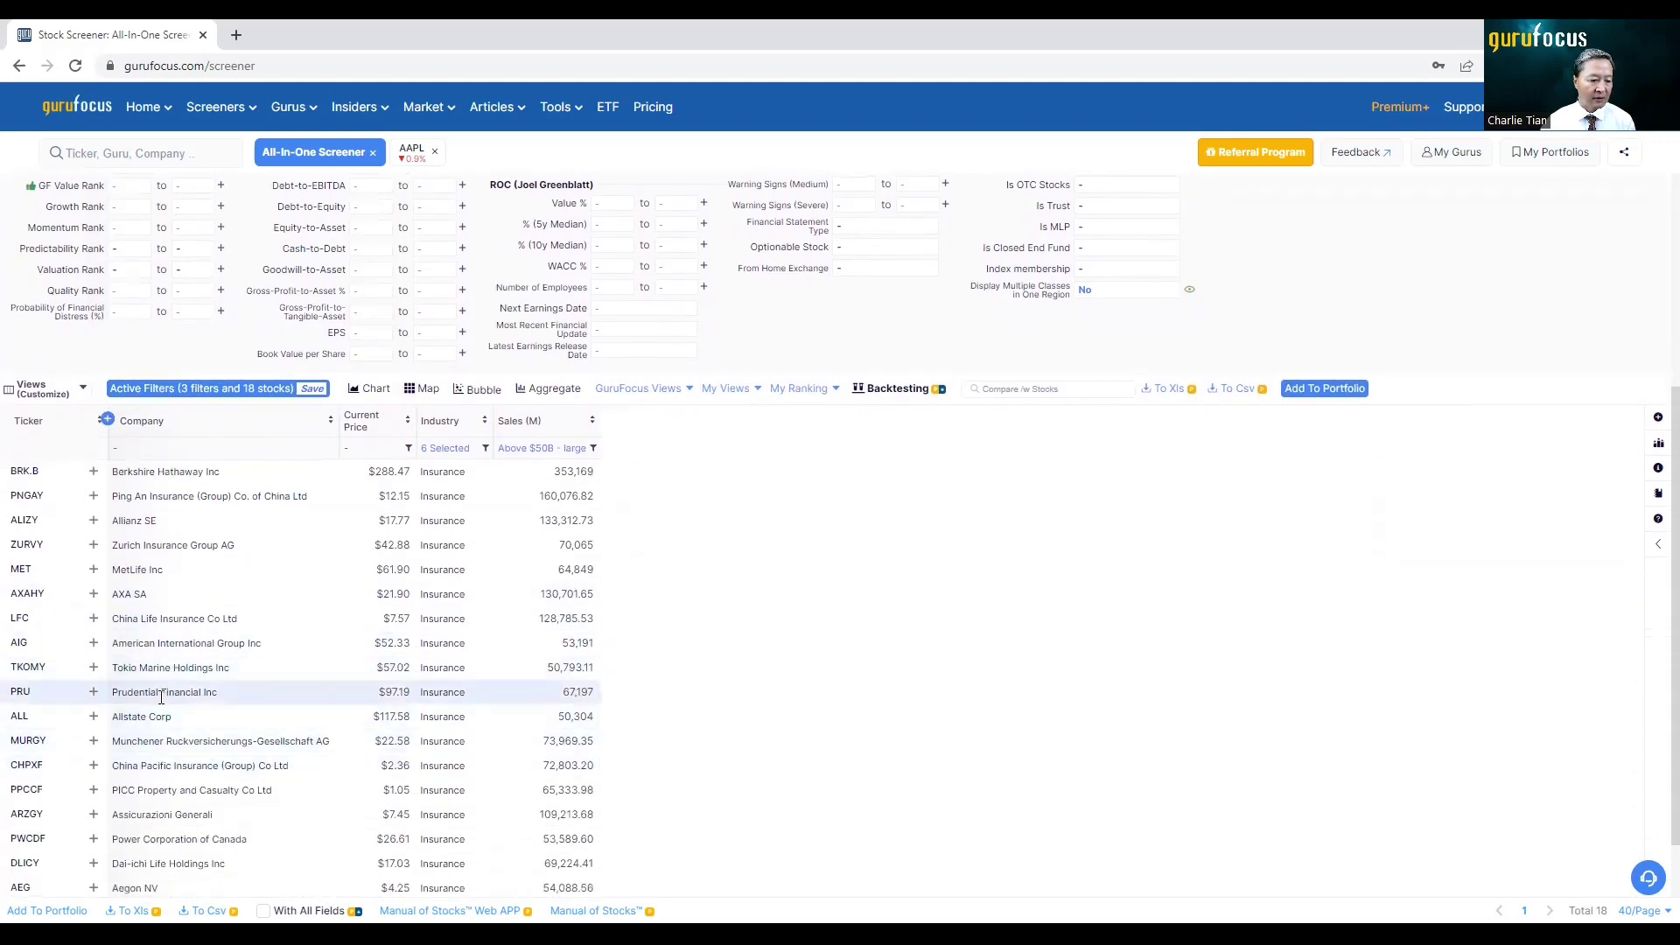
scroll(624, 740, up, 1)
scroll(624, 742, up, 4)
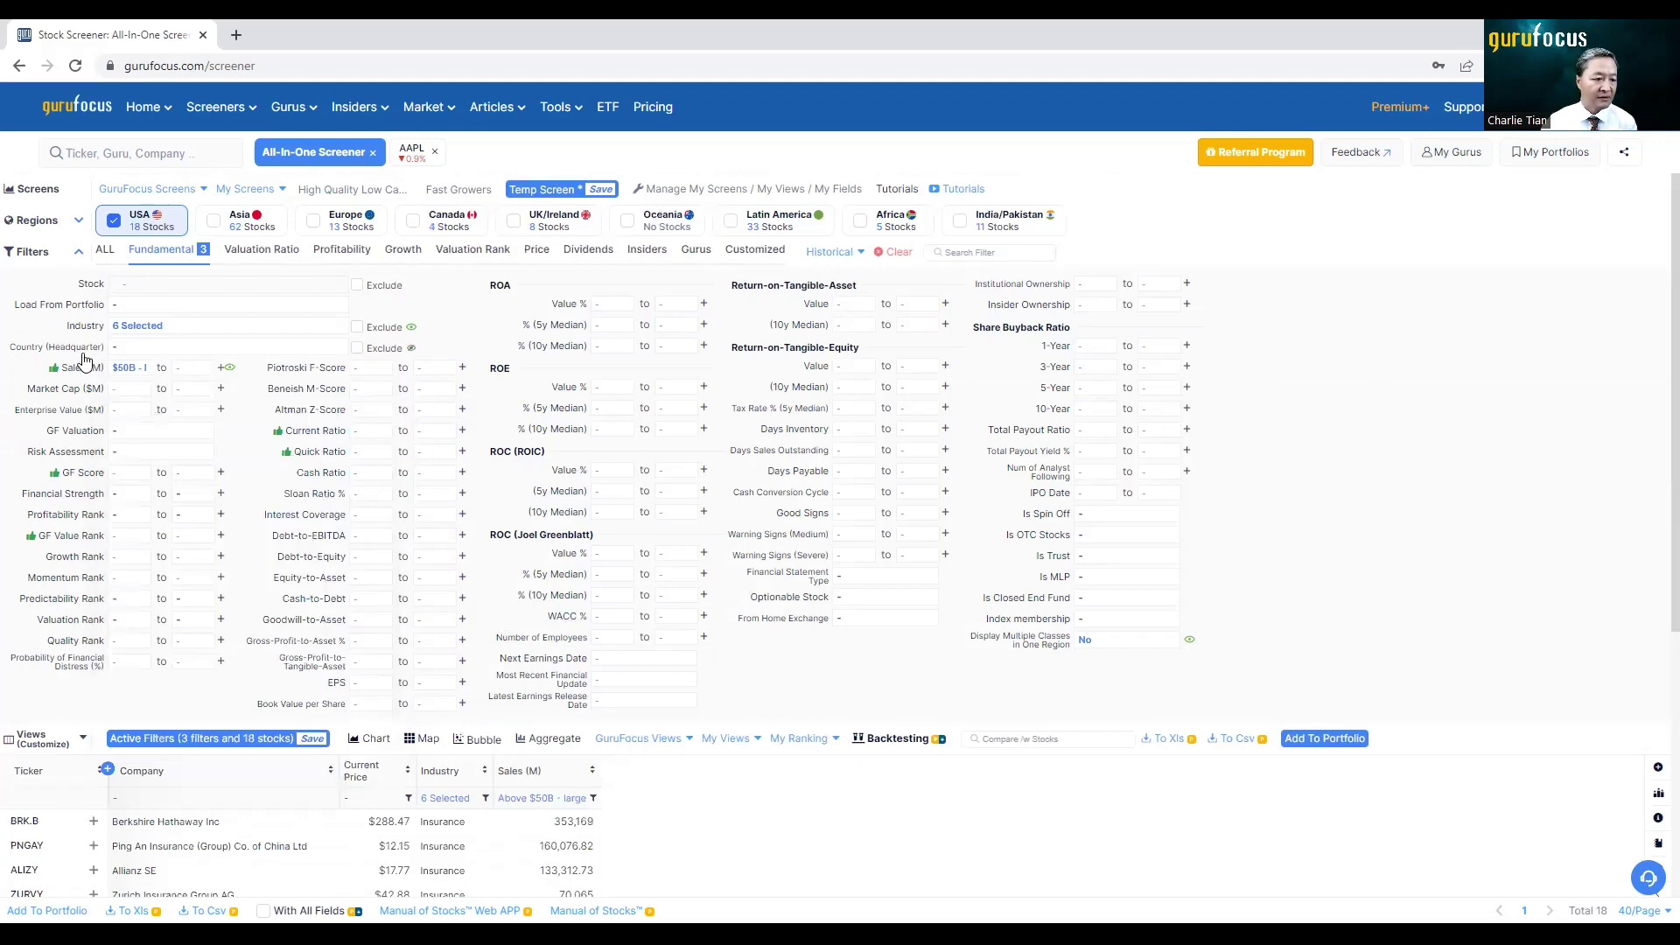
Filter the insurance stocks by USA as the headquarters country and look over the resulting list
click(145, 353)
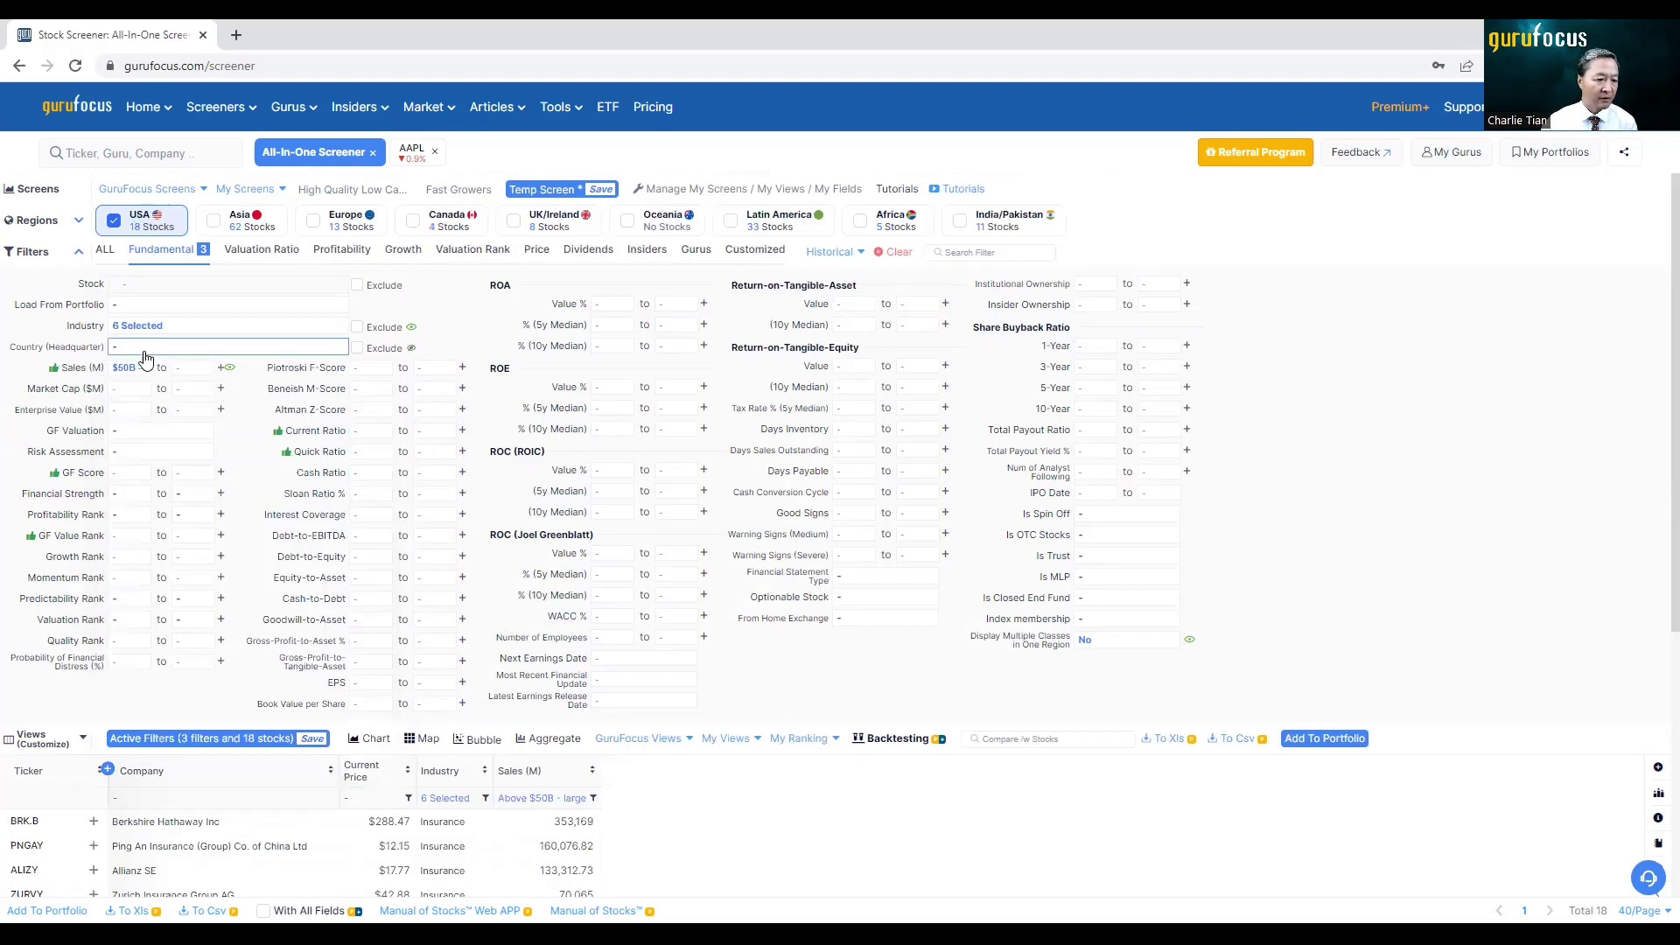
click(140, 470)
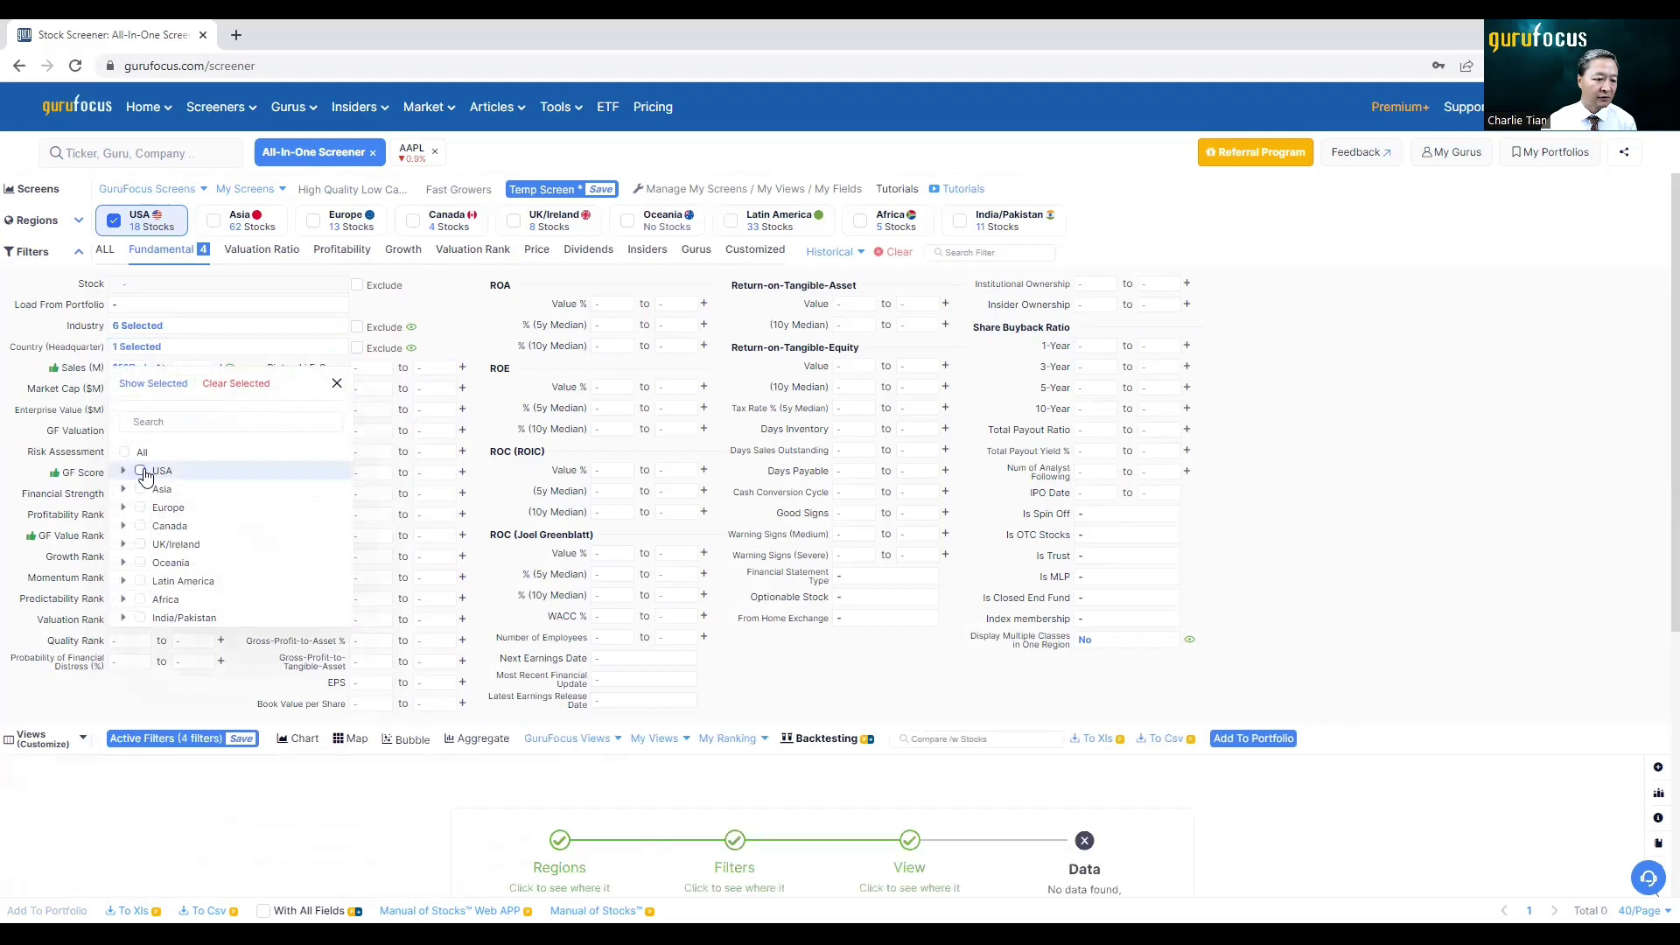
click(1326, 595)
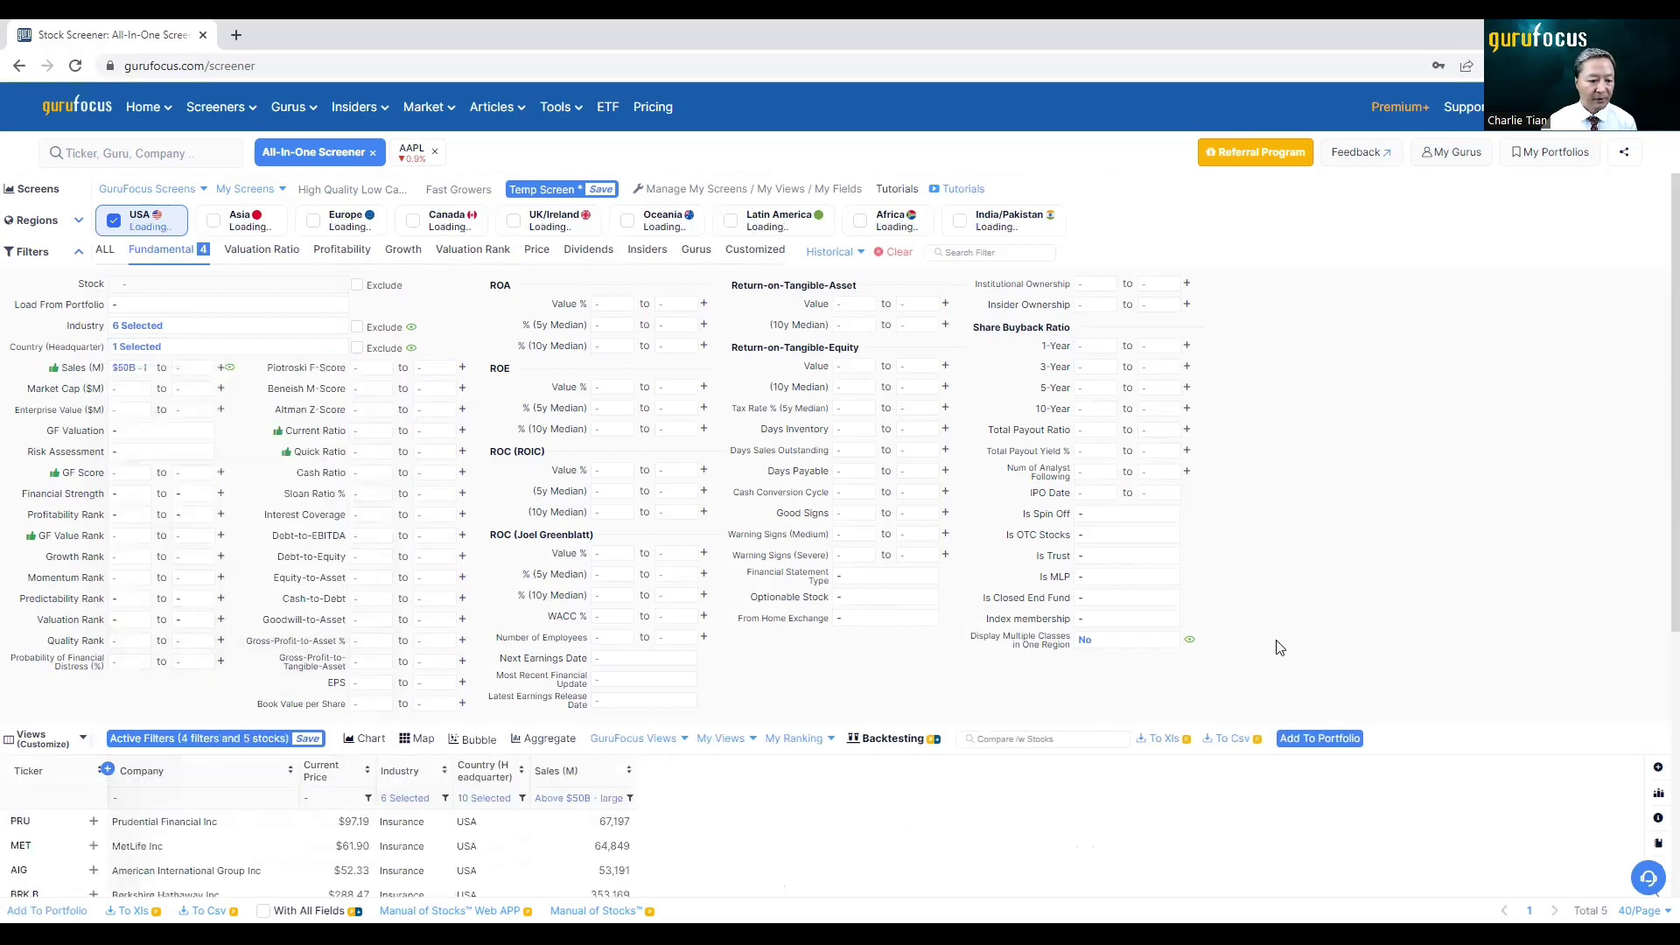
scroll(957, 818, down, 1)
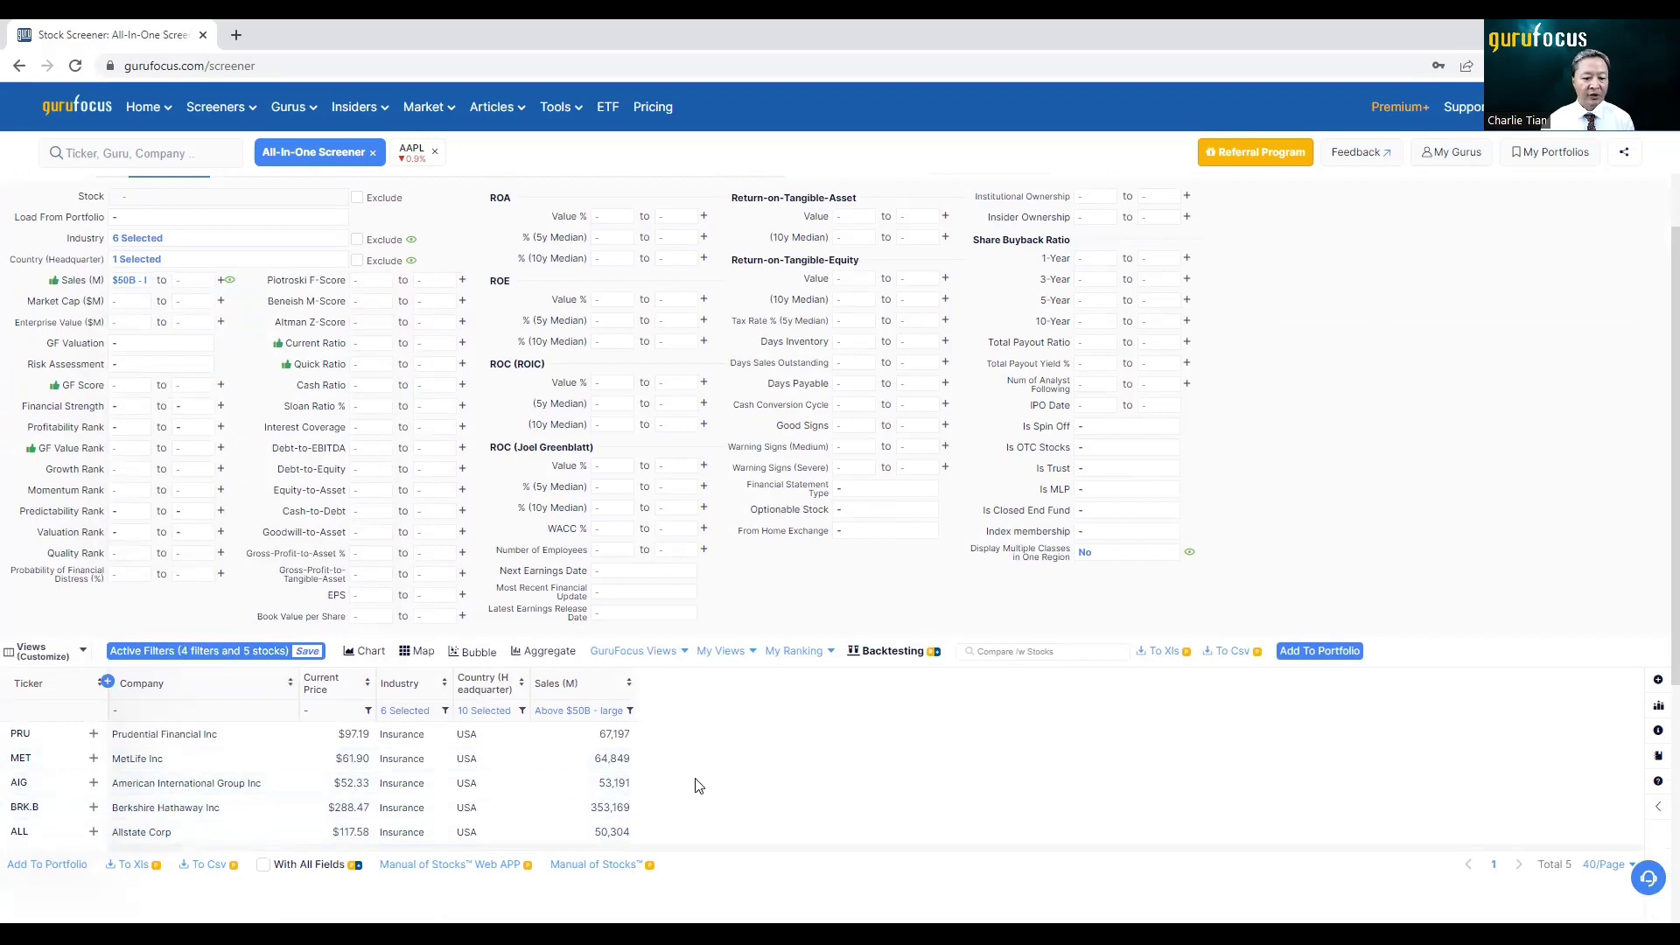
scroll(667, 660, up, 2)
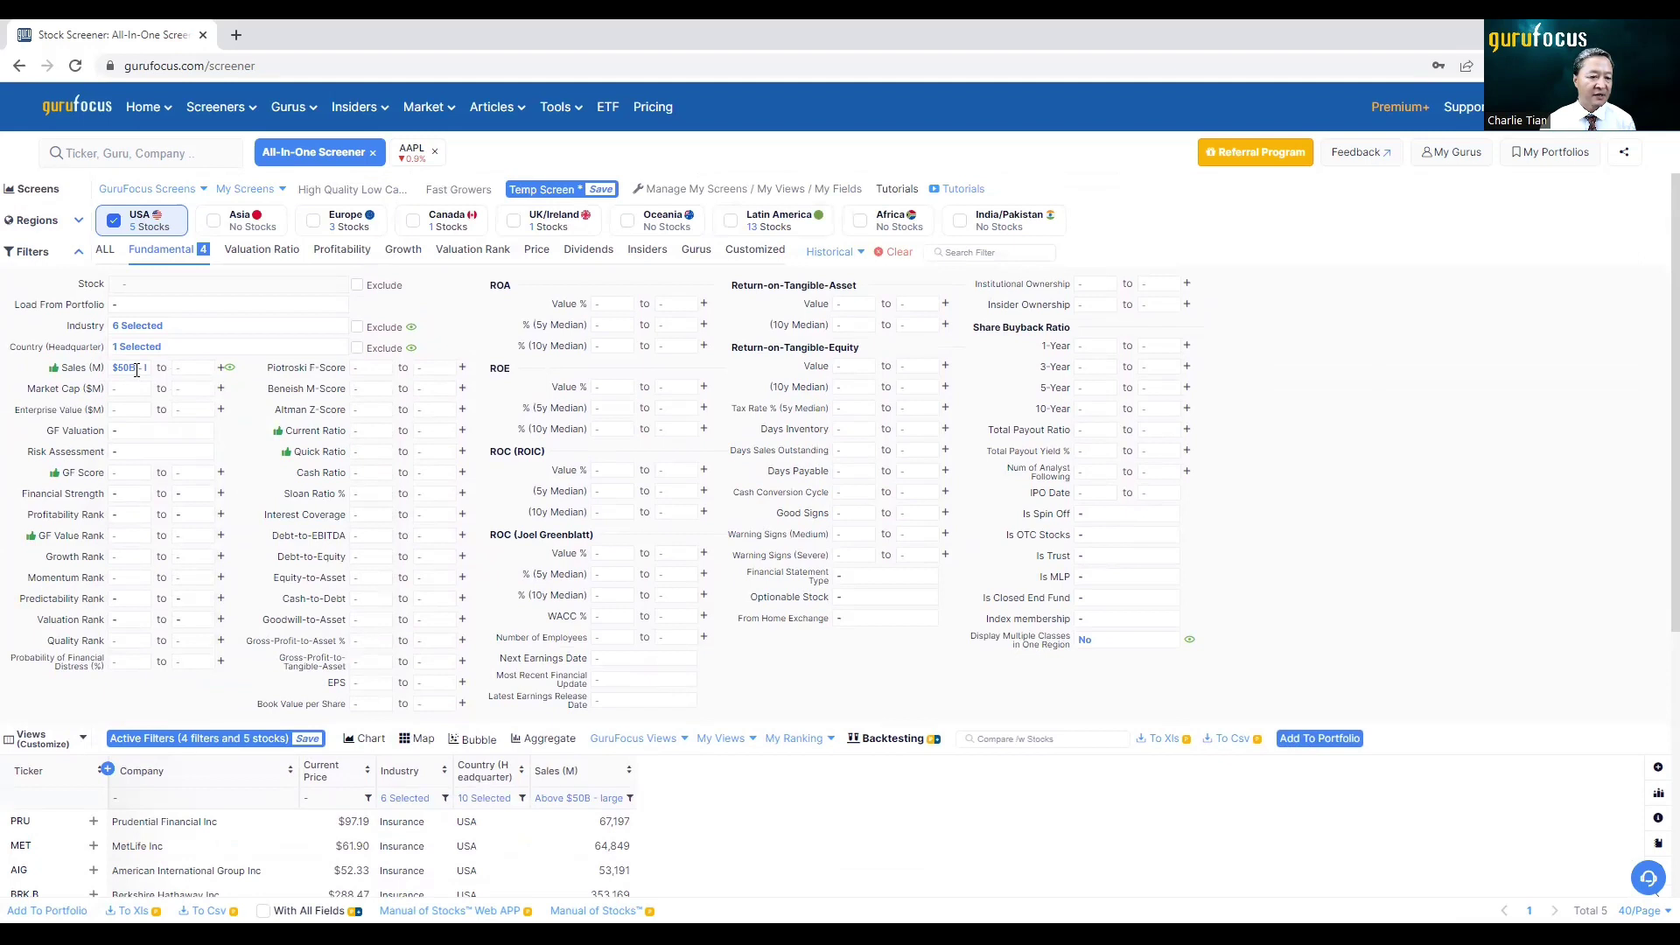
Lower the minimum of the Sales (M) filter to "$5.0B - mid" and look over the resulting list
click(138, 369)
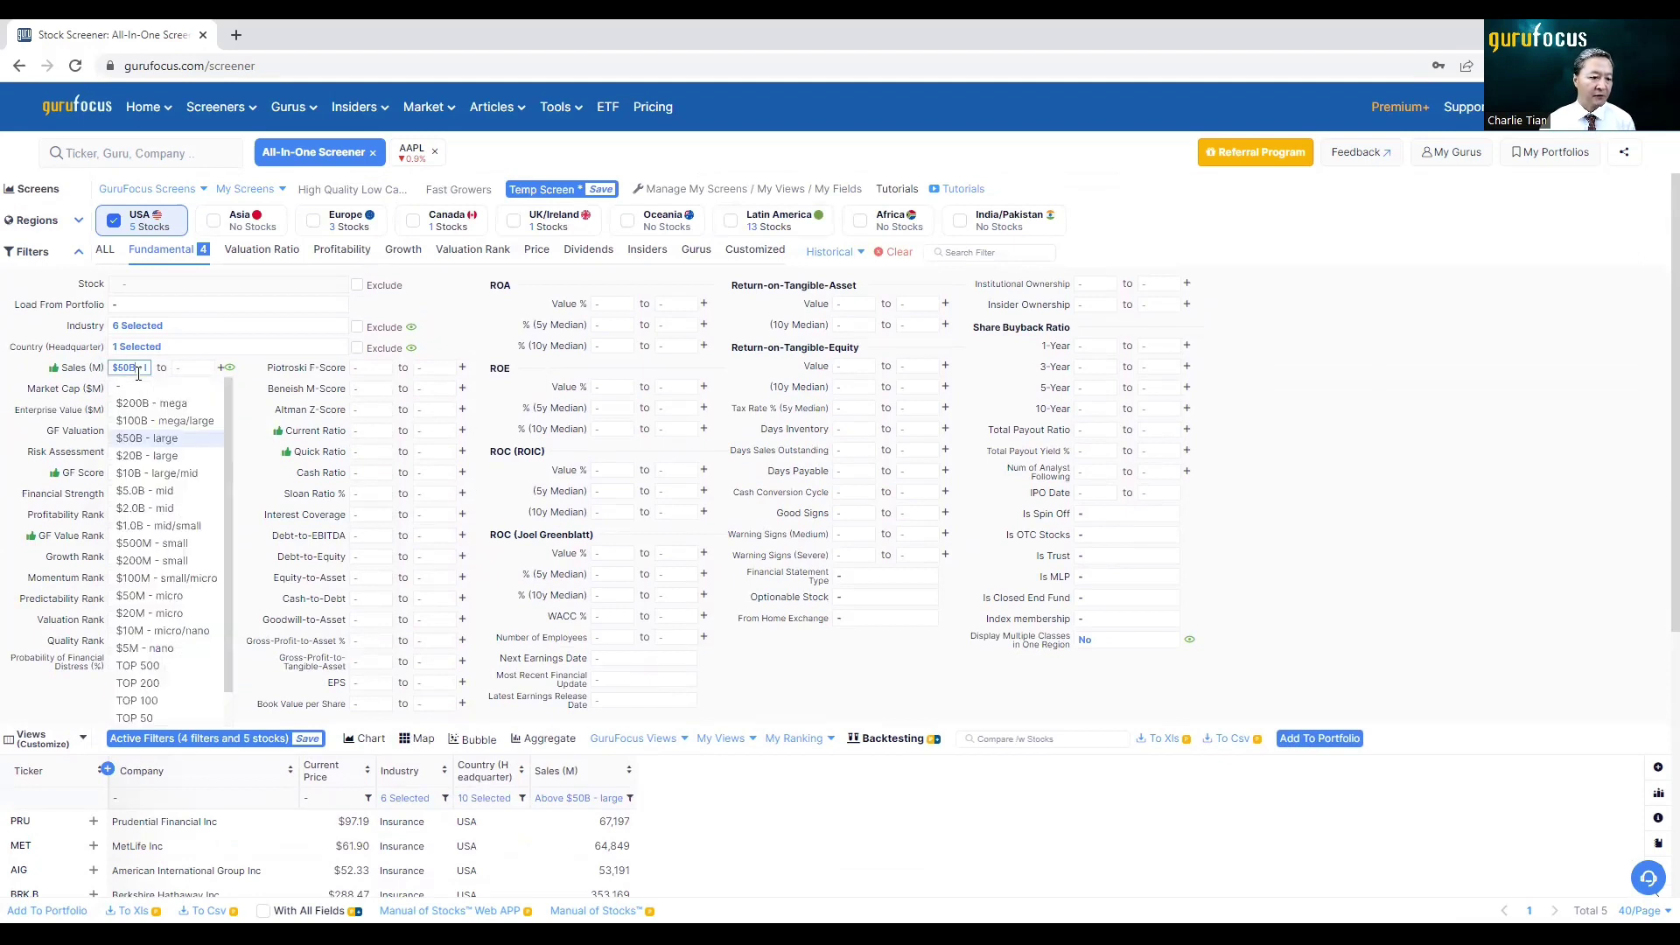
click(144, 500)
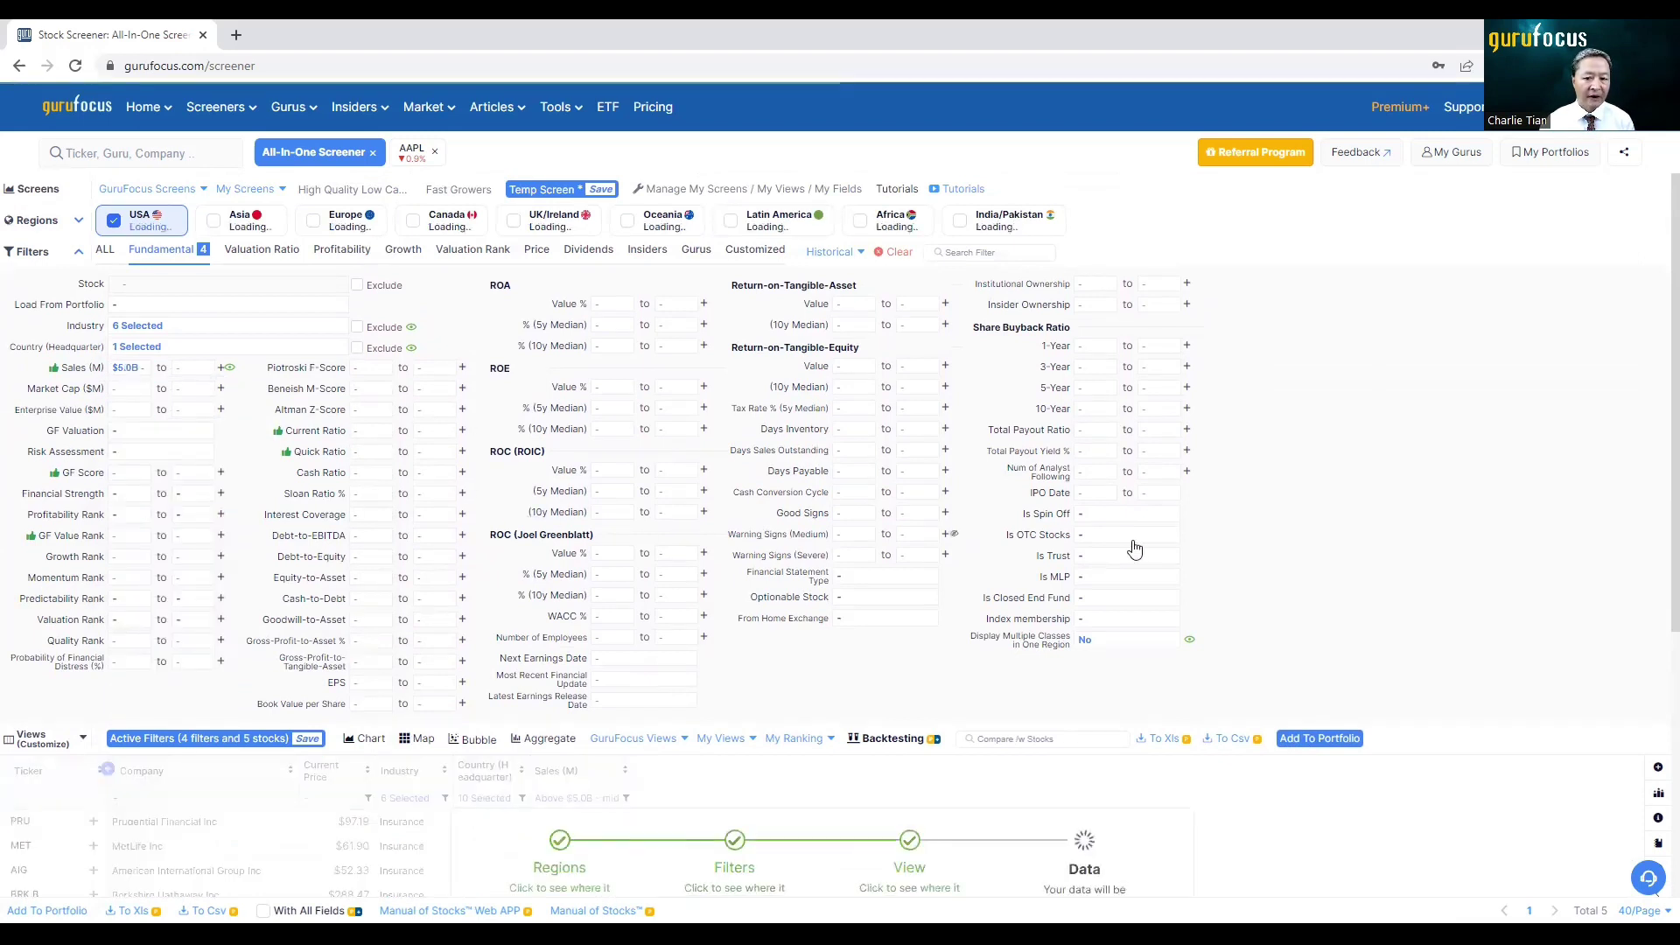
scroll(1264, 586, down, 1)
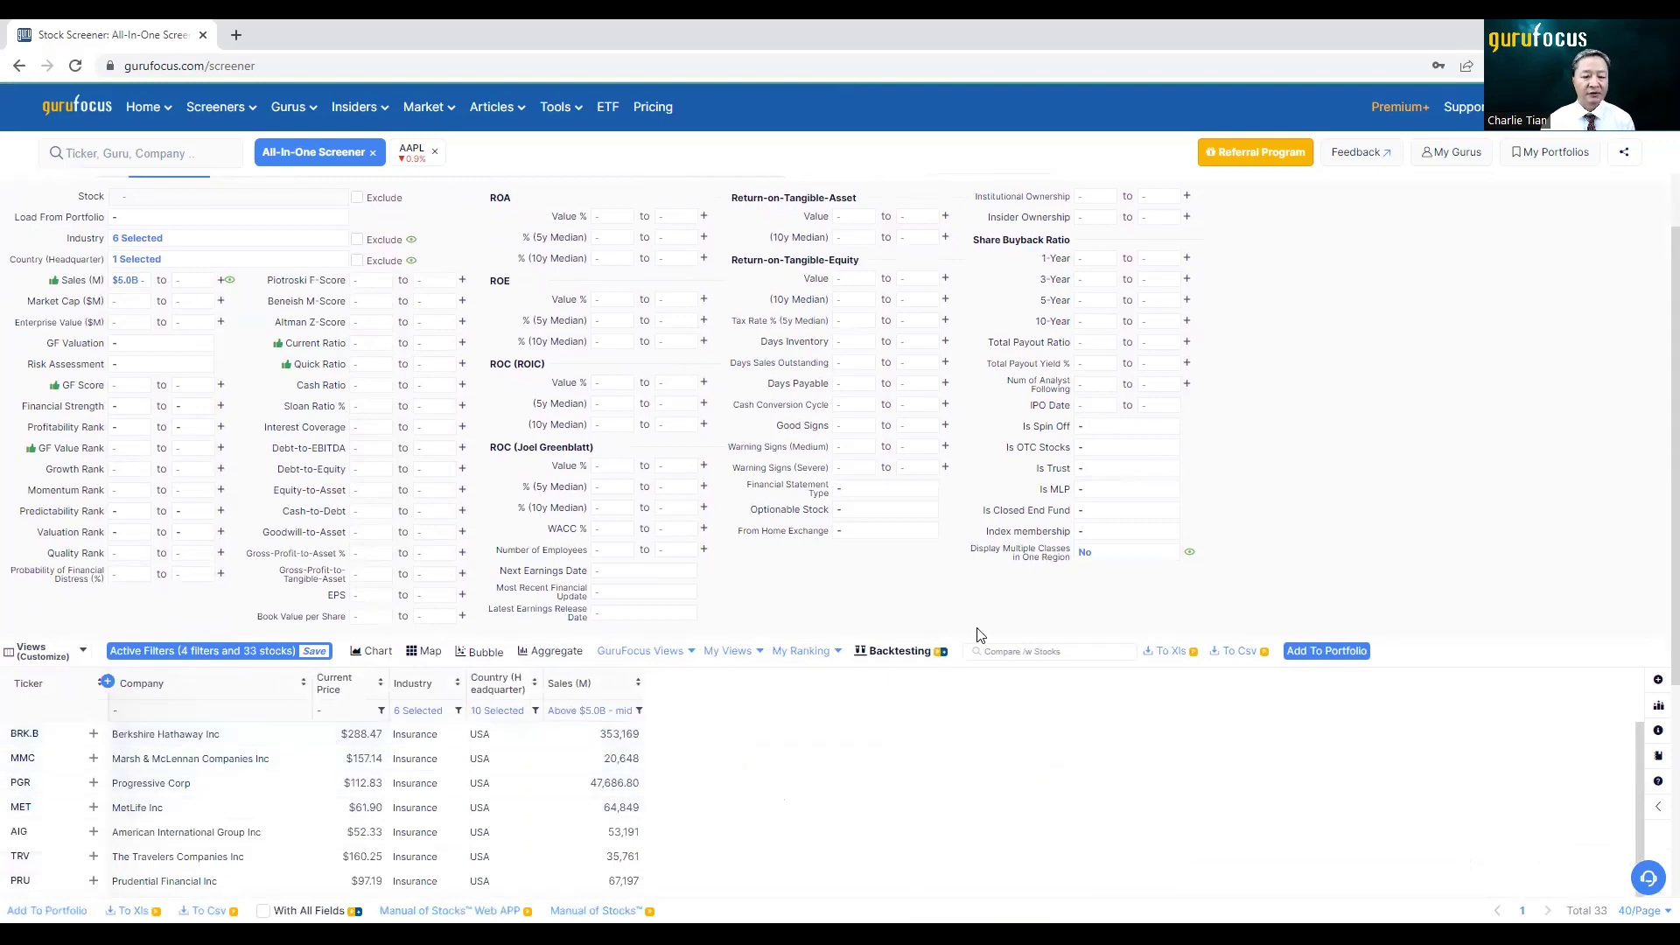
scroll(1312, 543, up, 1)
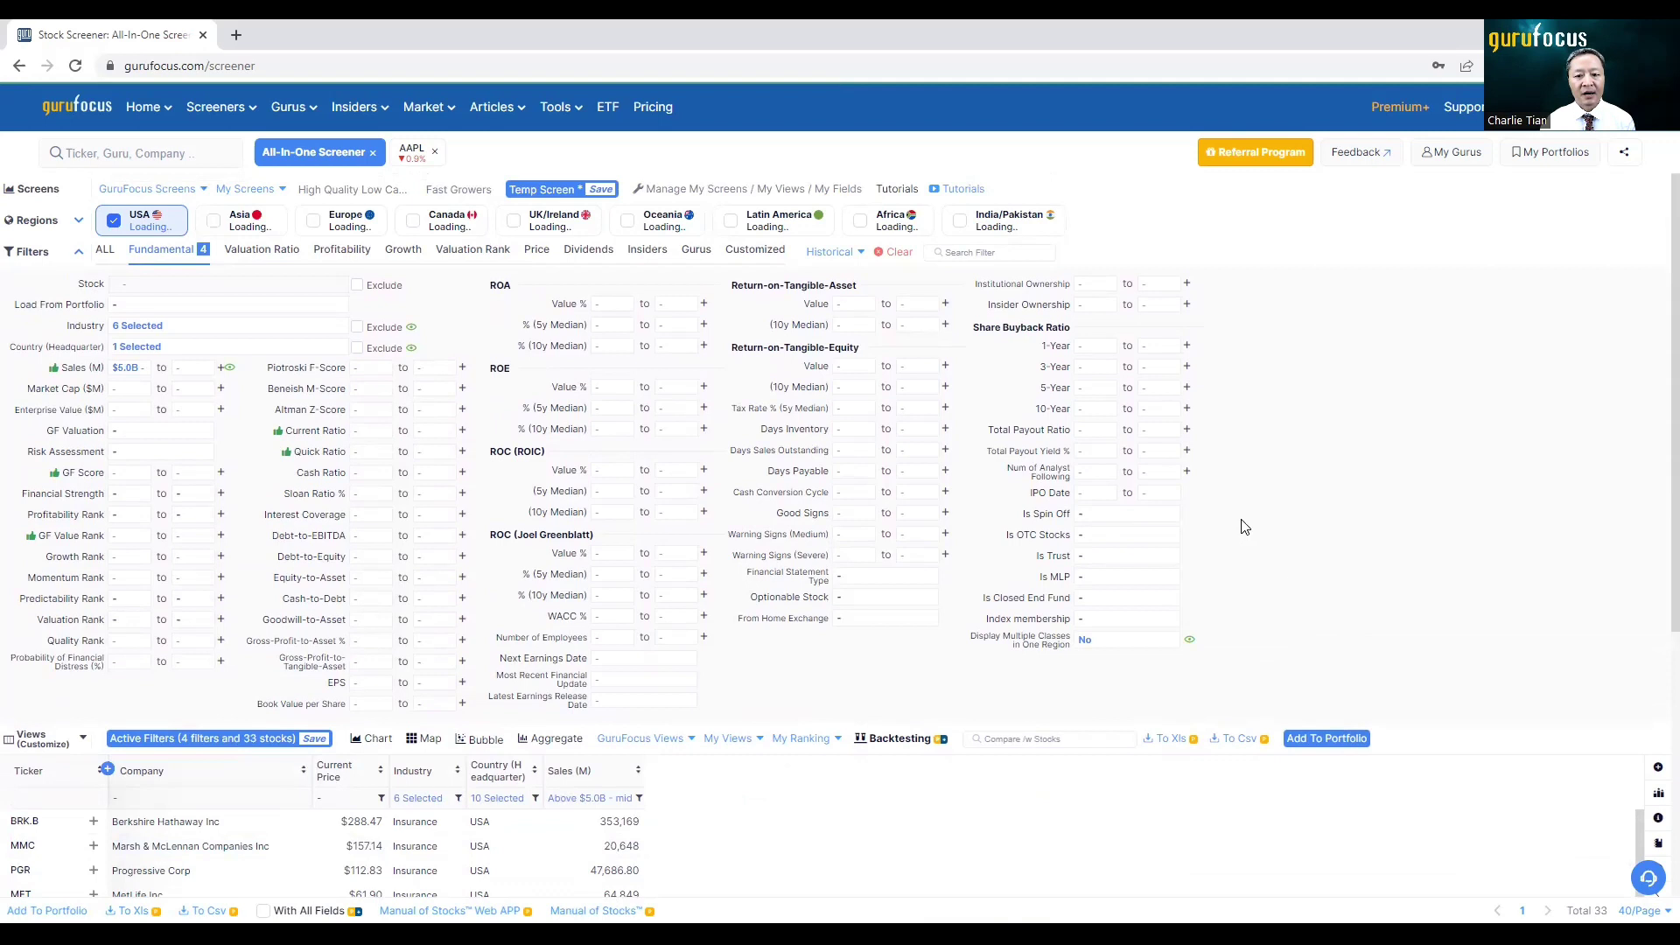
Set the minimum of the ROE Value % filter to 10% and look over the matching stocks
click(612, 387)
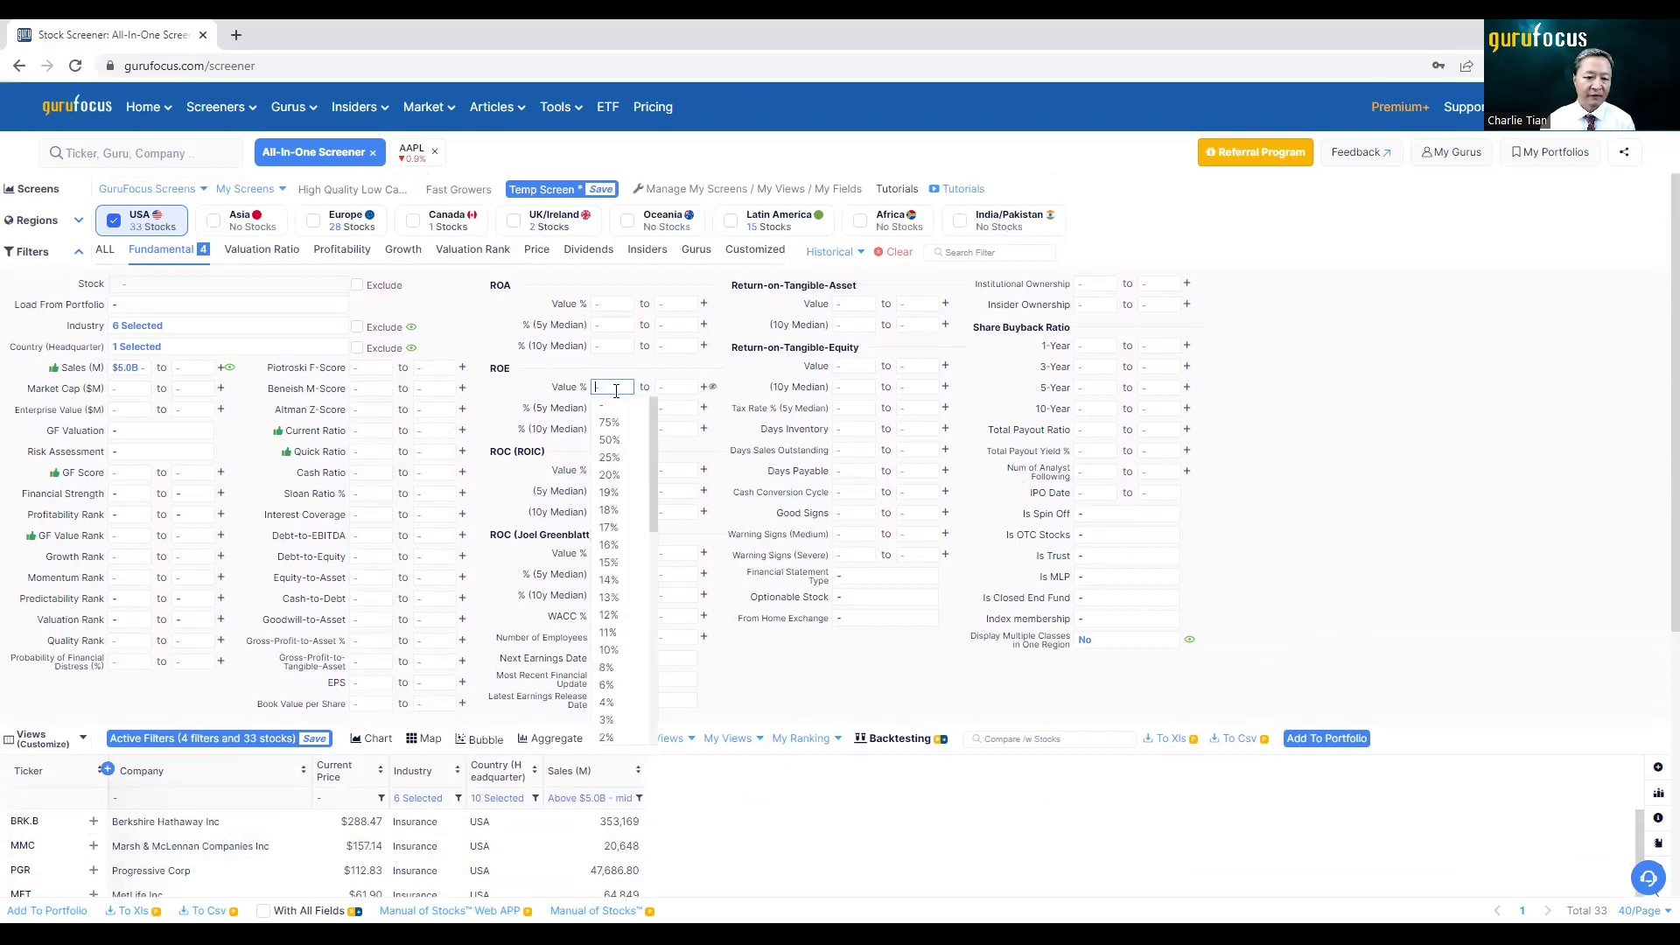
click(618, 651)
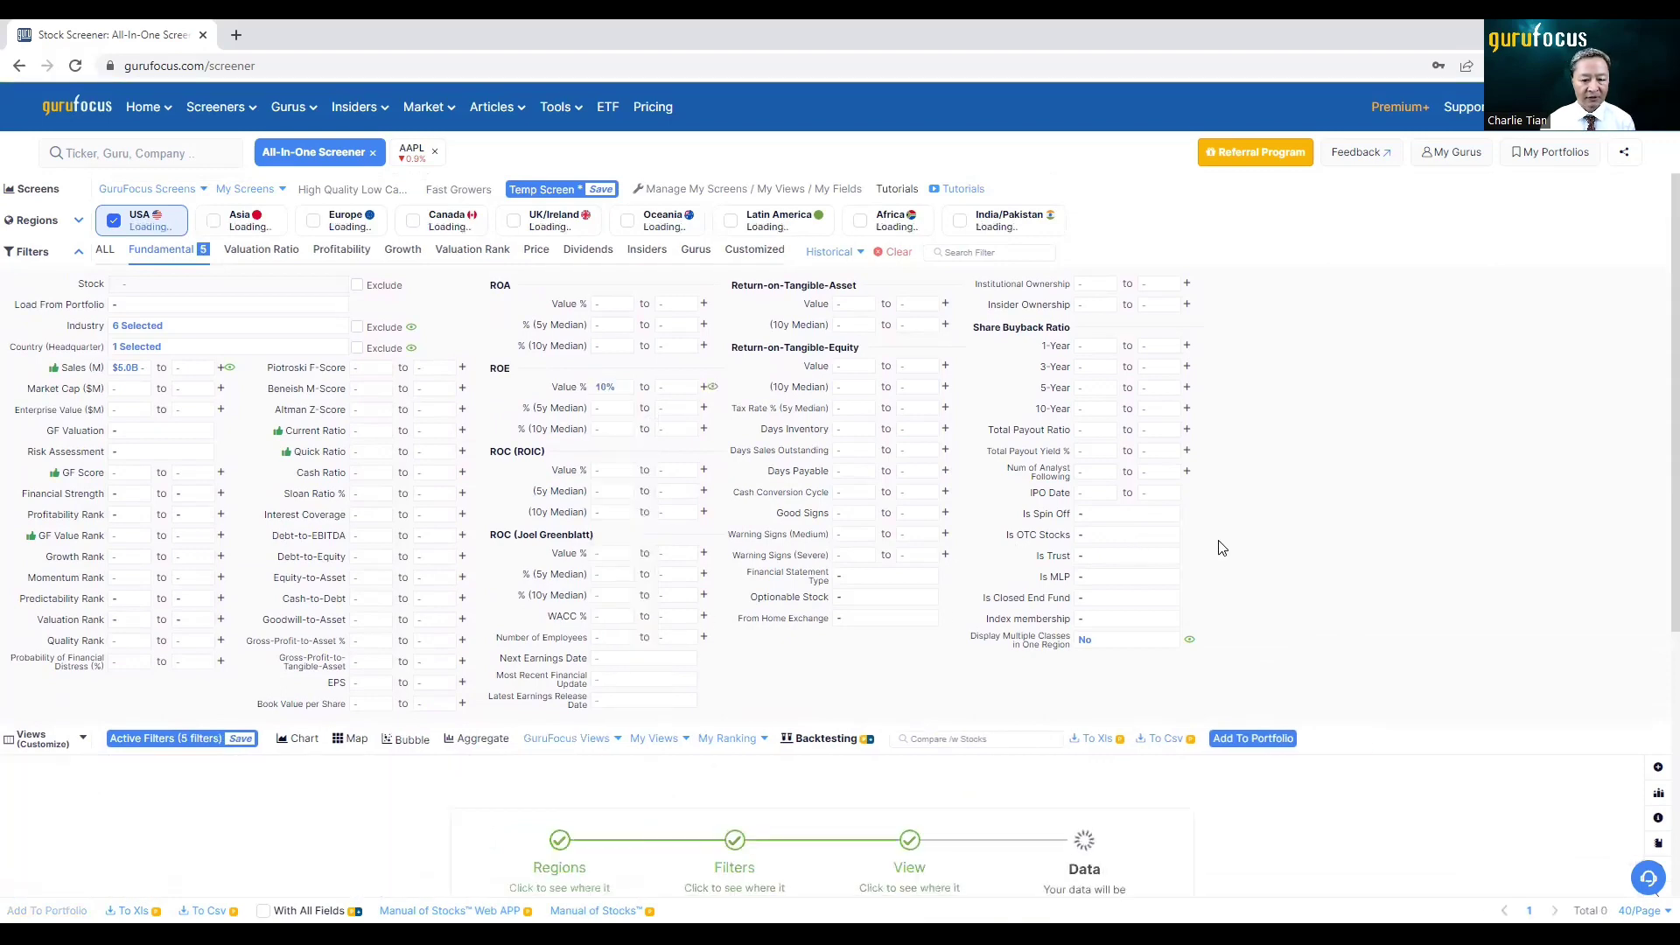
scroll(814, 796, down, 2)
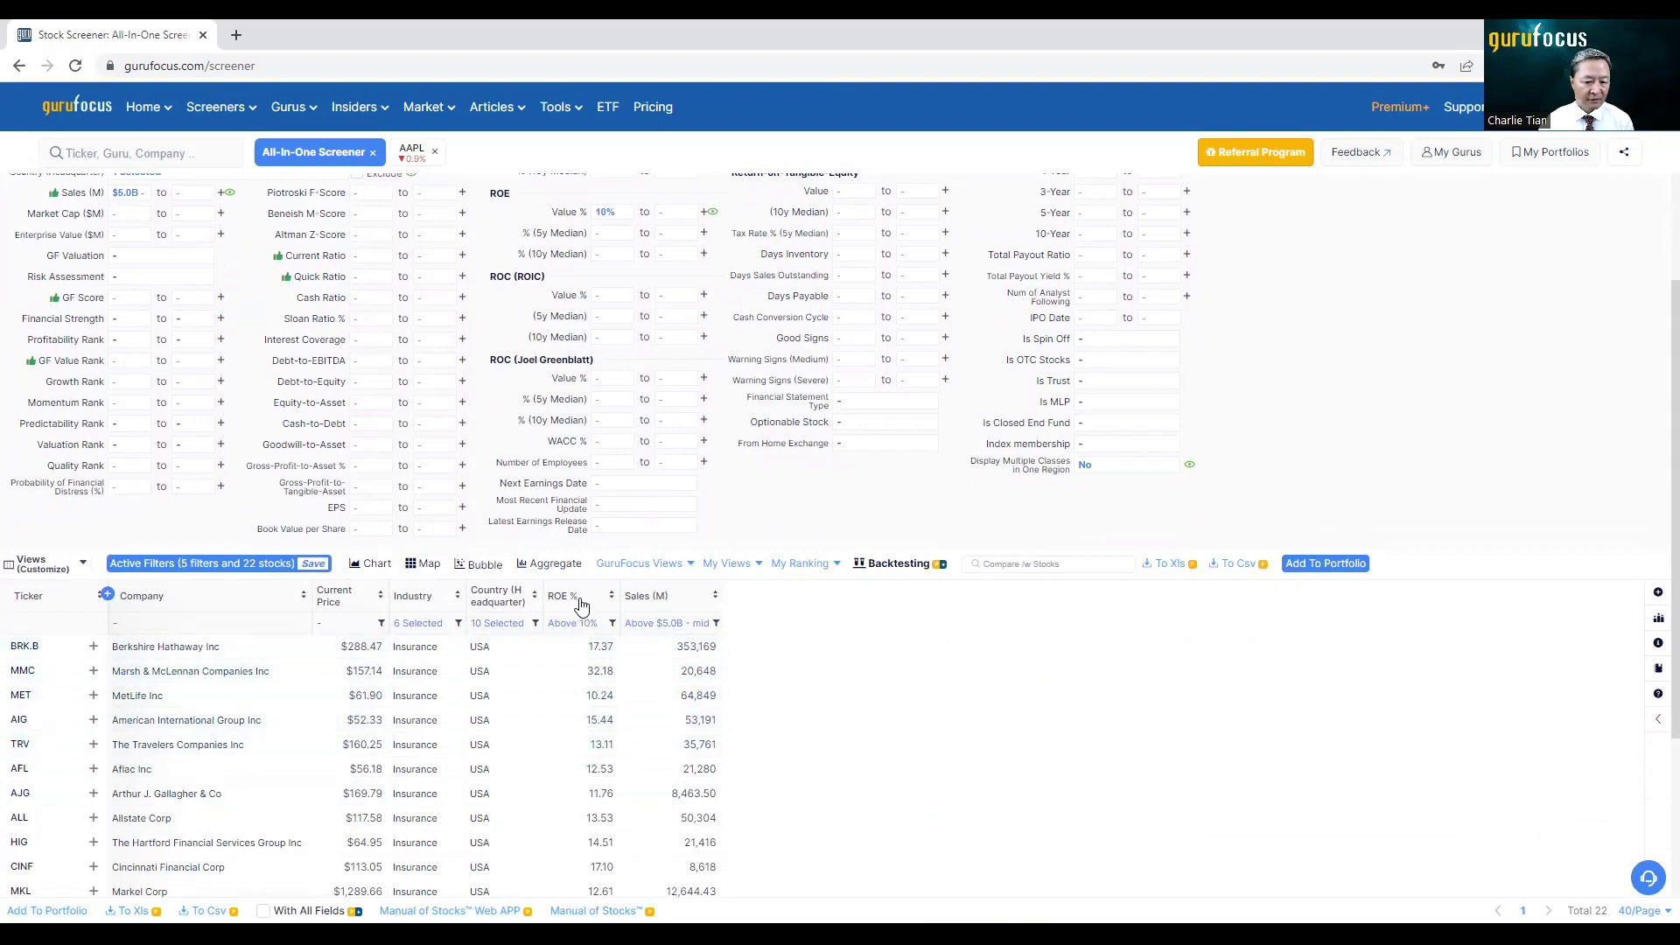
Sort the stock list by ROE %, and re-sort it by Sales (M) from smallest to largest
click(610, 601)
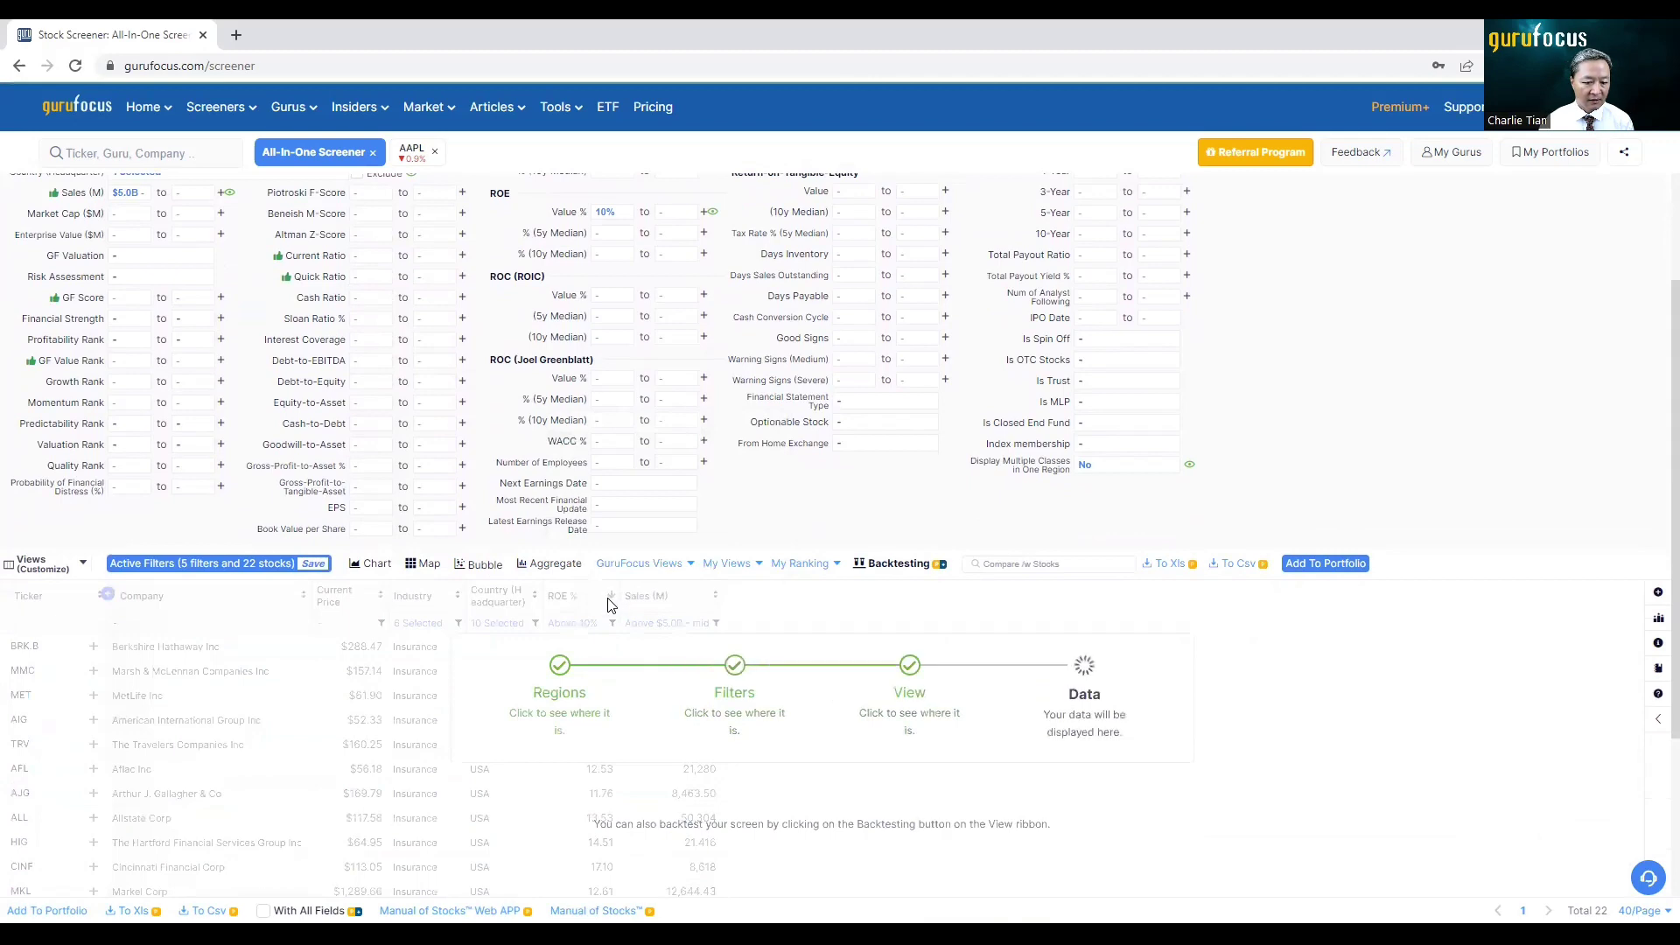
click(610, 599)
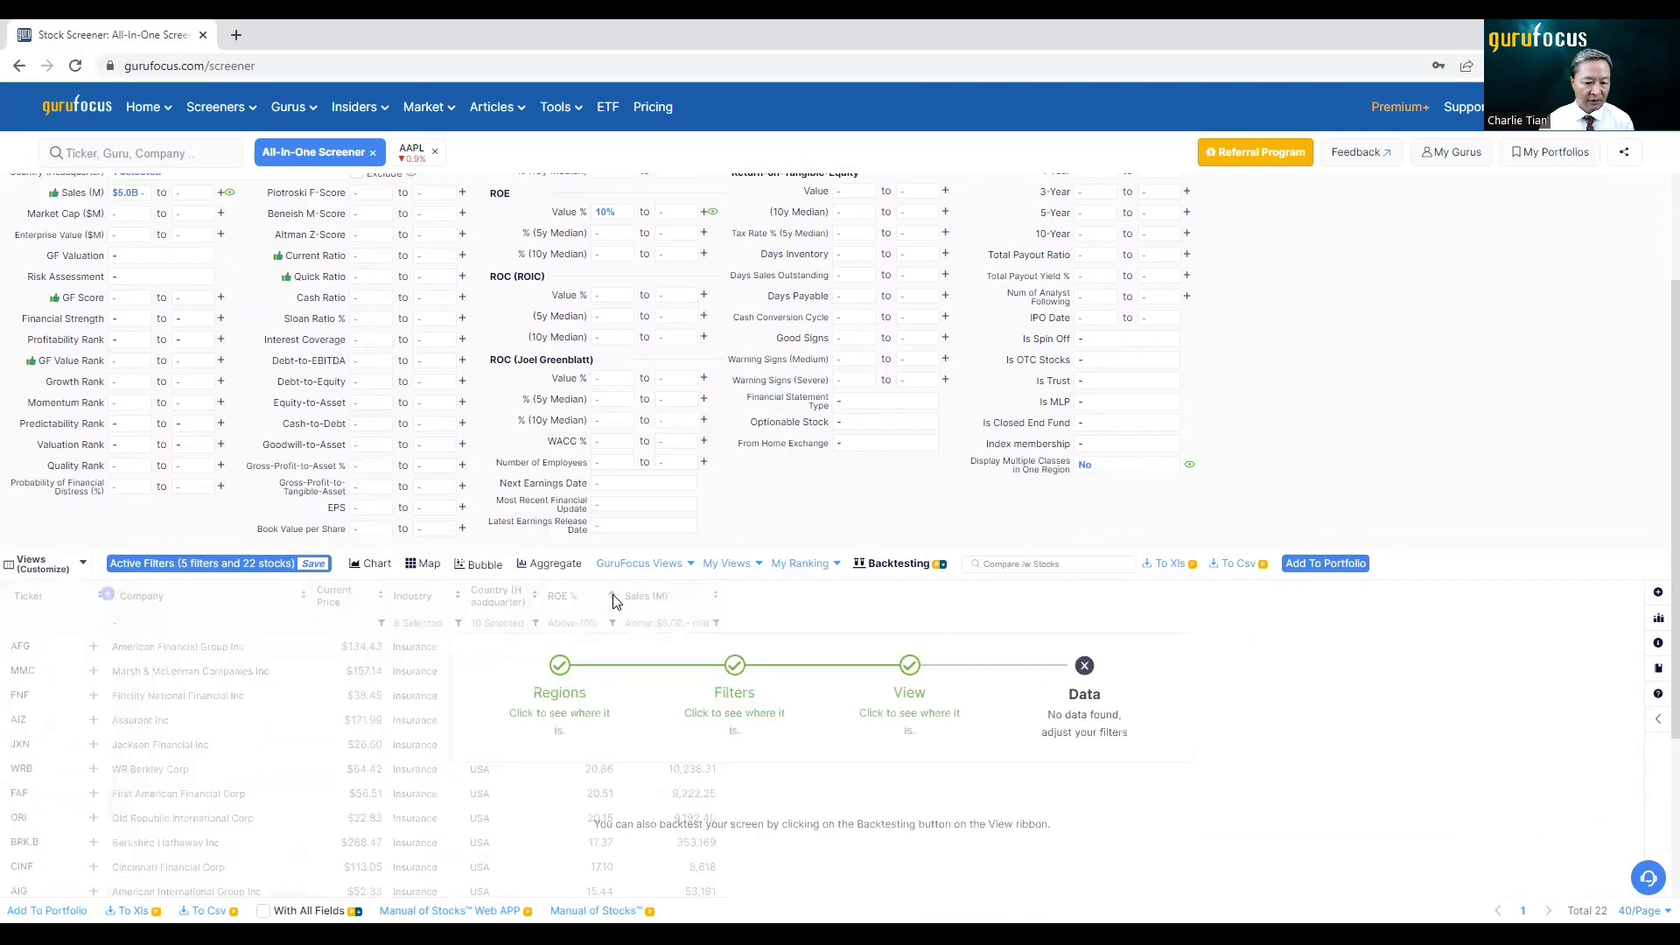
click(715, 599)
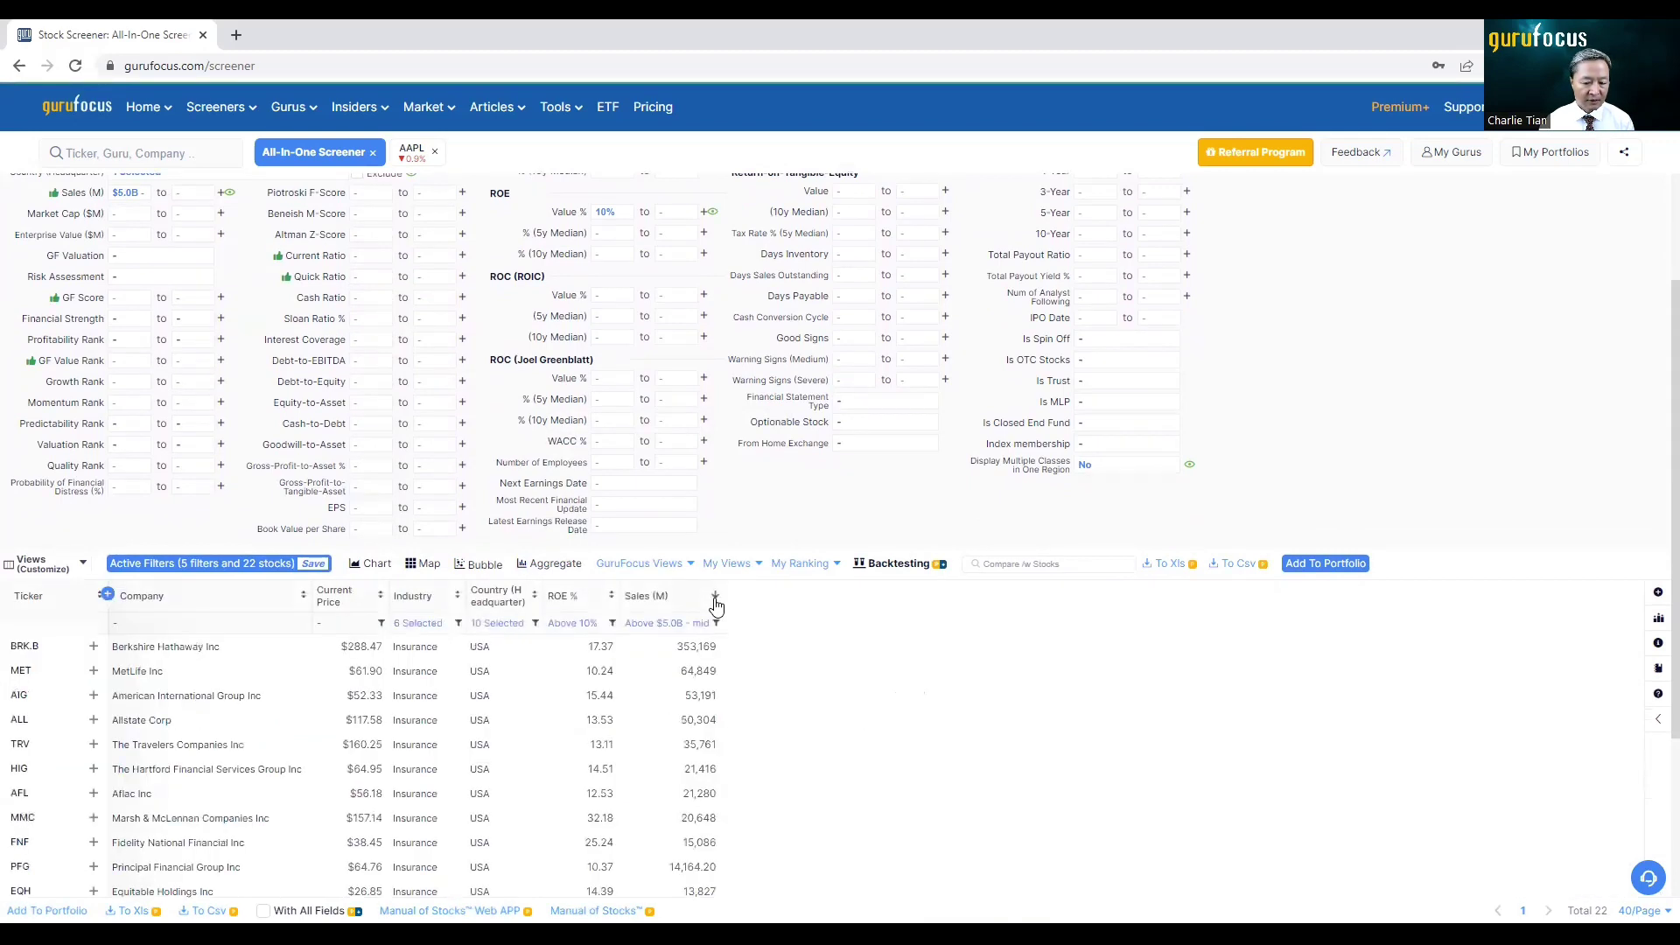
click(716, 599)
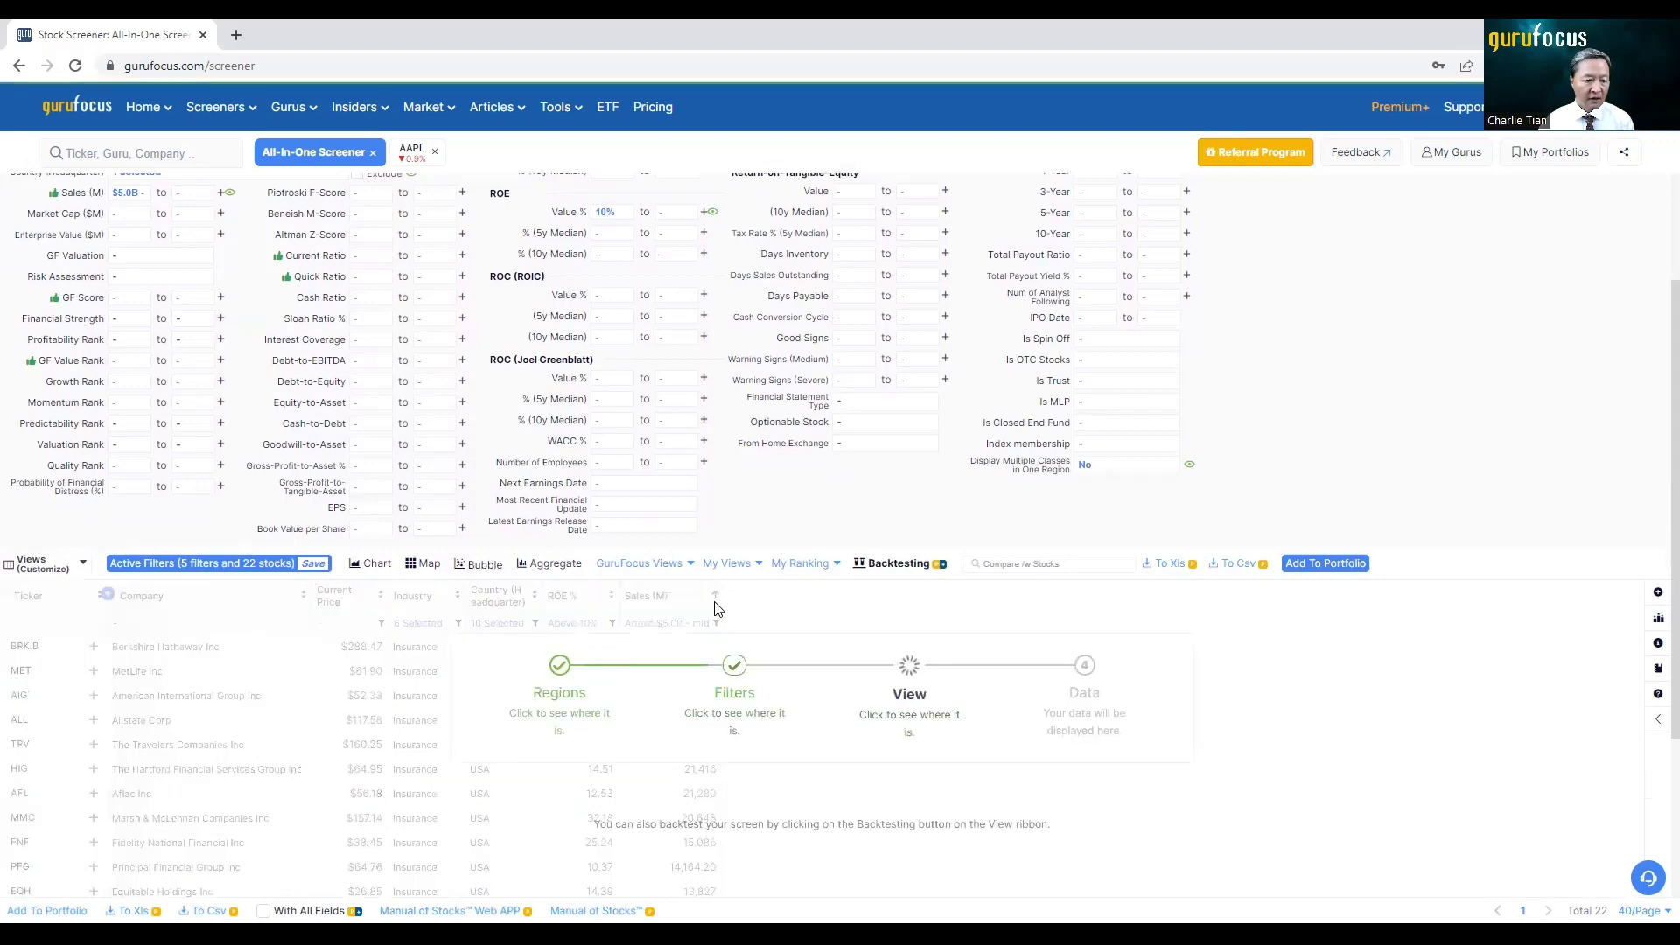
scroll(1244, 504, up, 1)
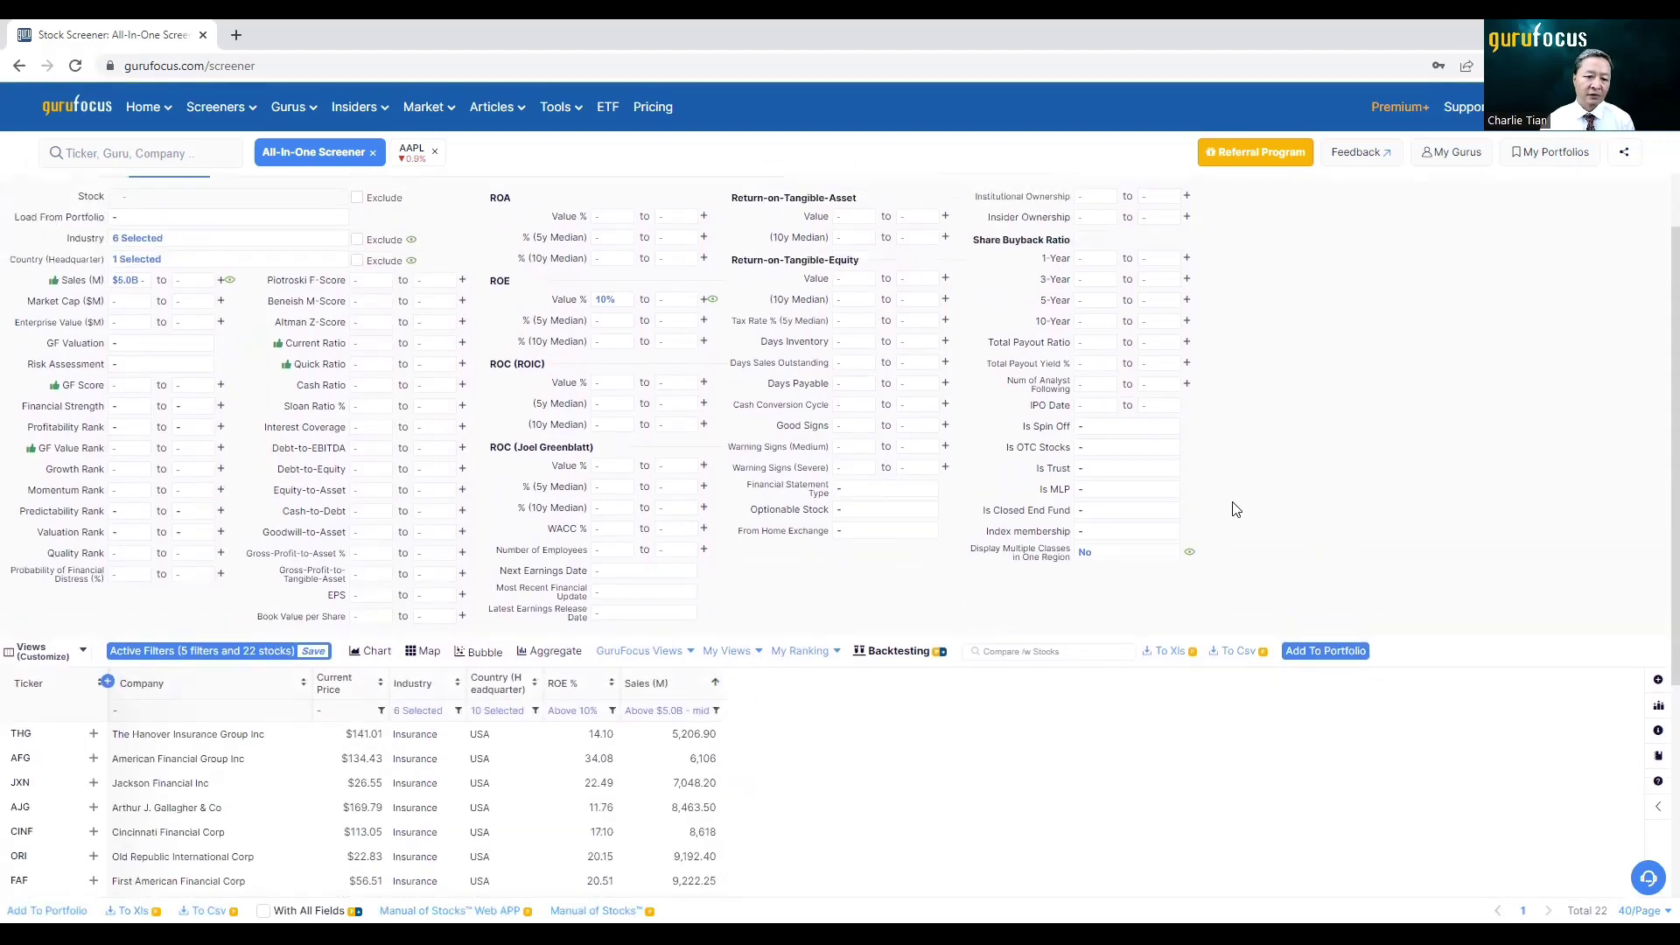
scroll(1235, 508, up, 1)
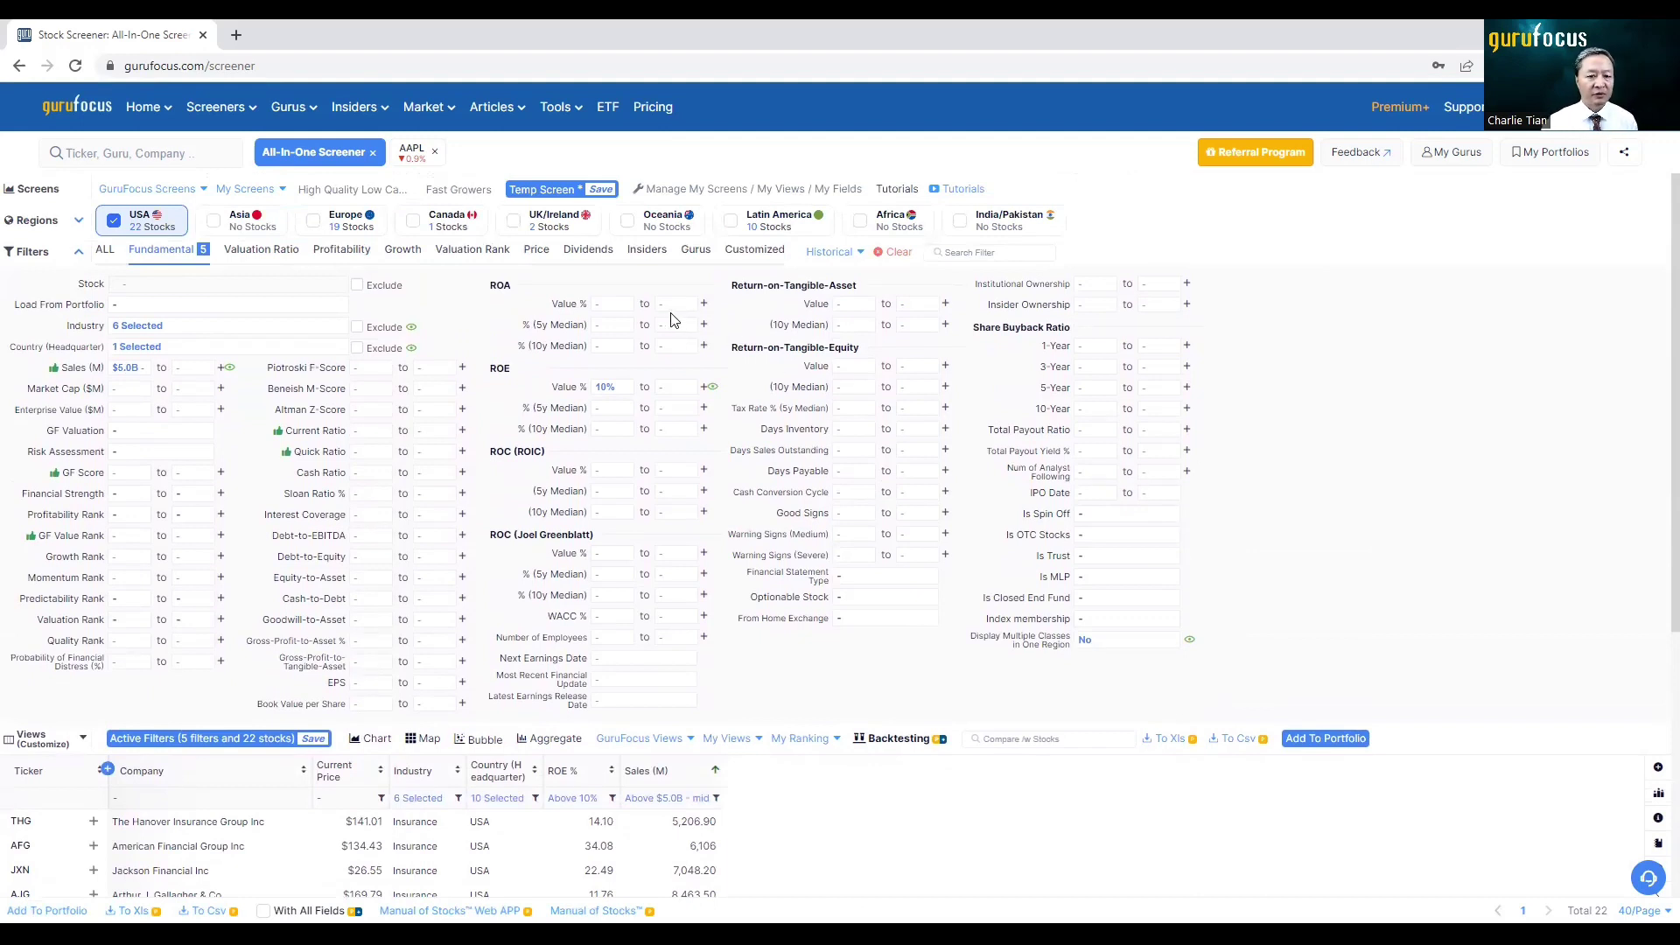
Add the ROA Value % field to the results view and look over its column
click(712, 305)
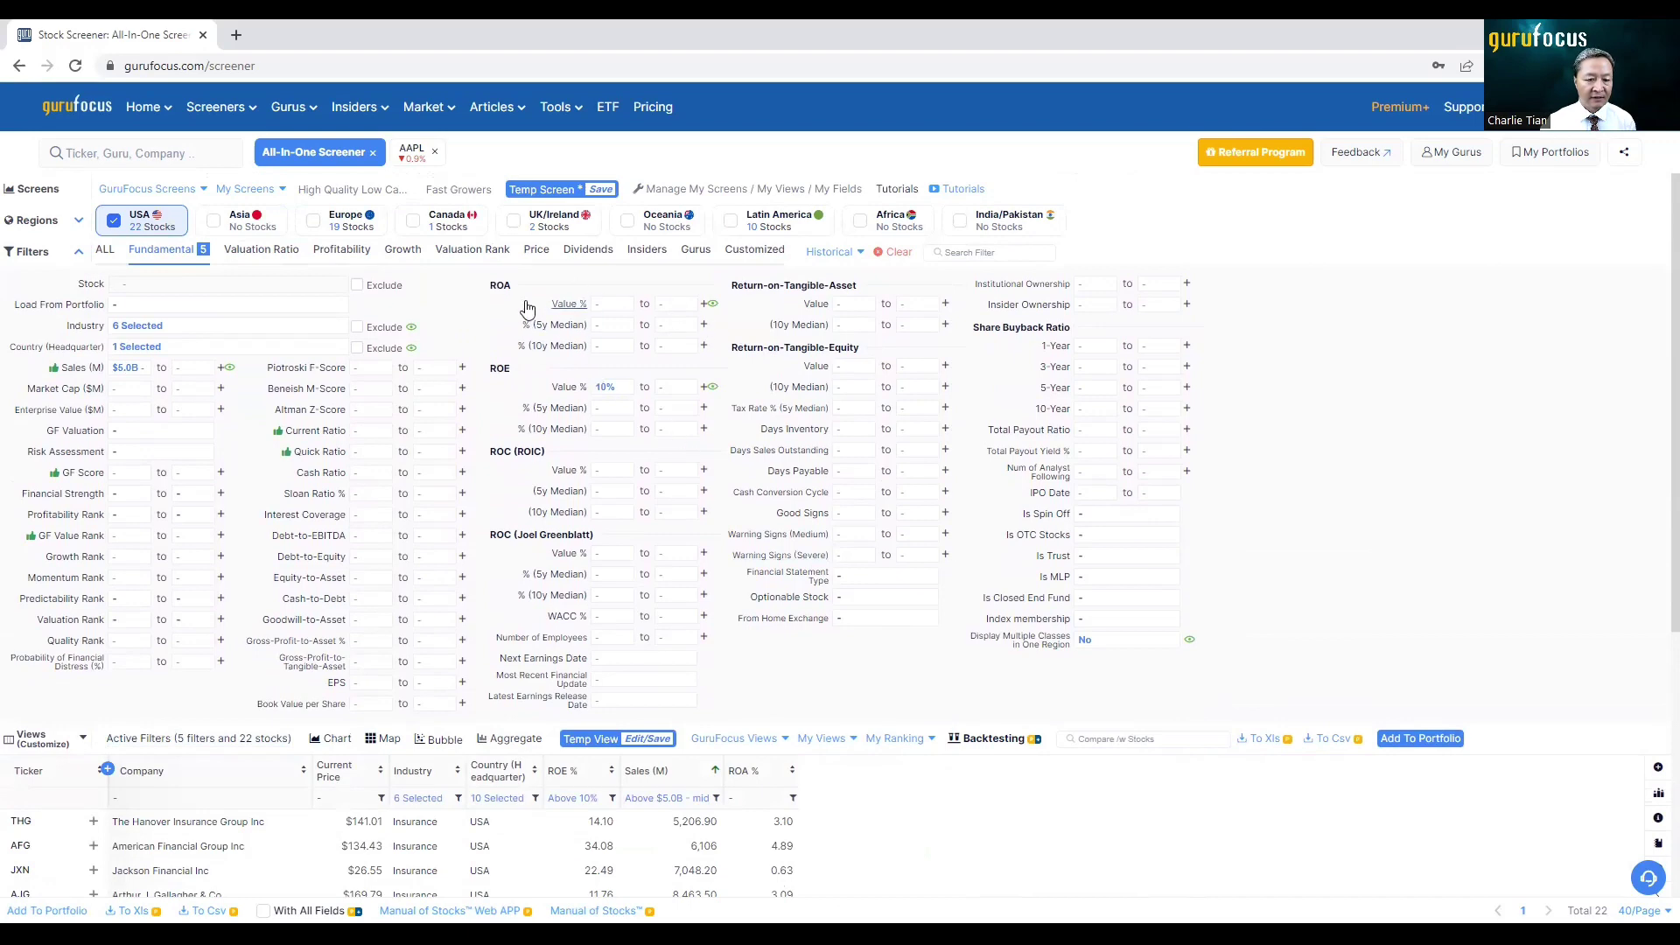
scroll(1242, 498, down, 2)
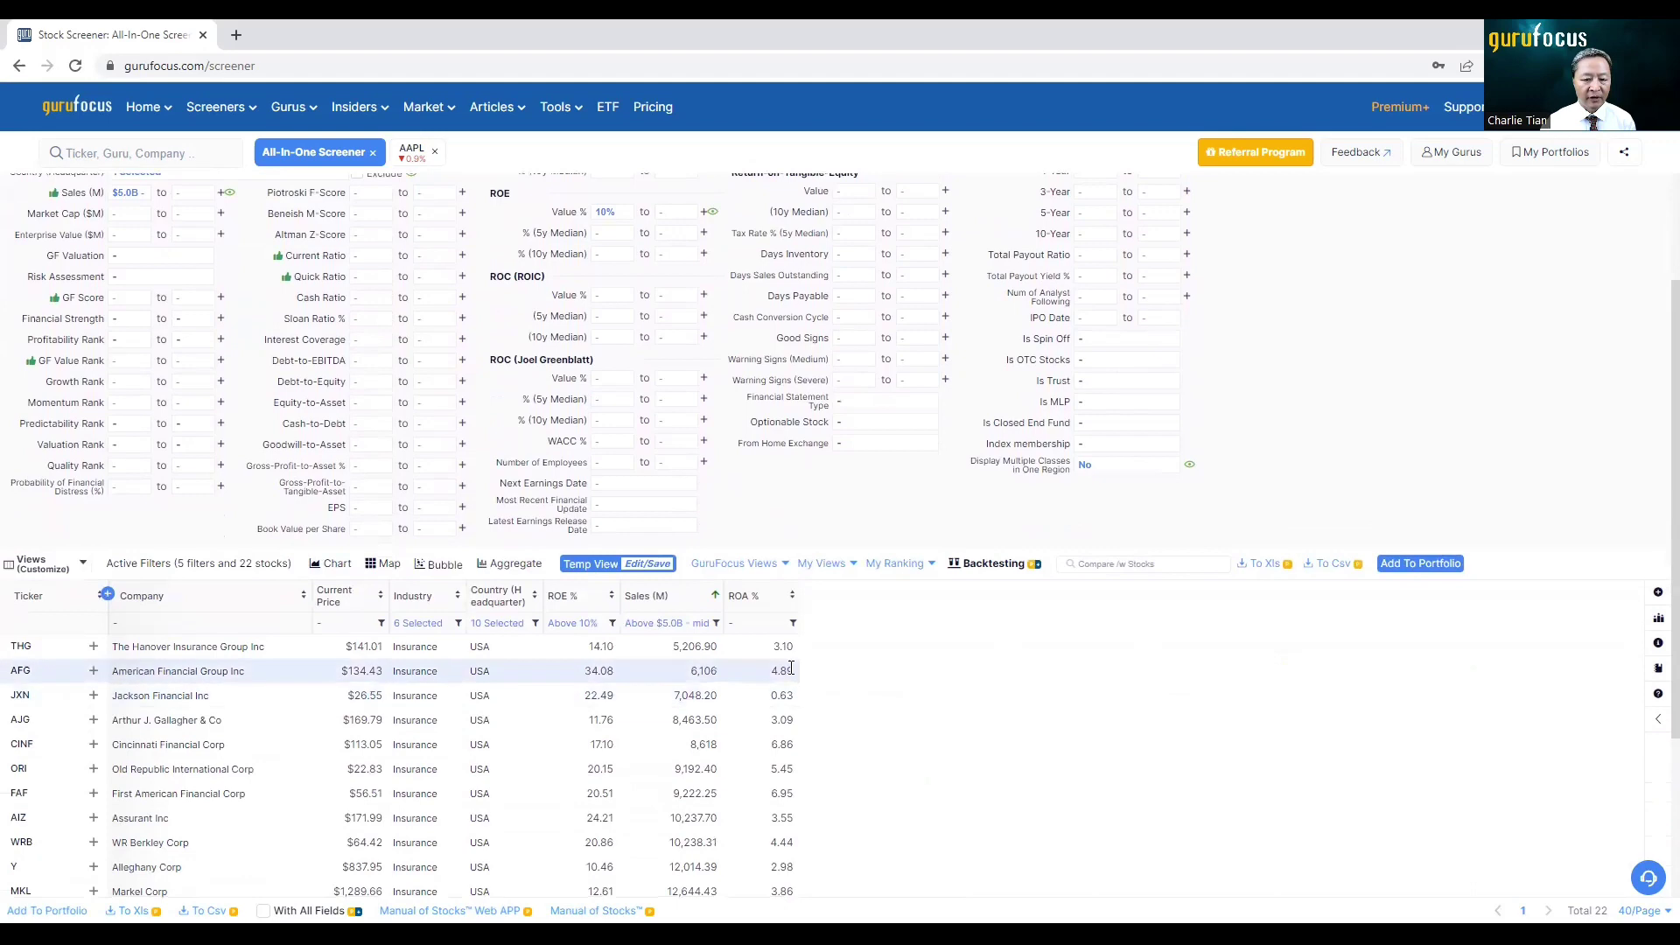
scroll(854, 696, up, 2)
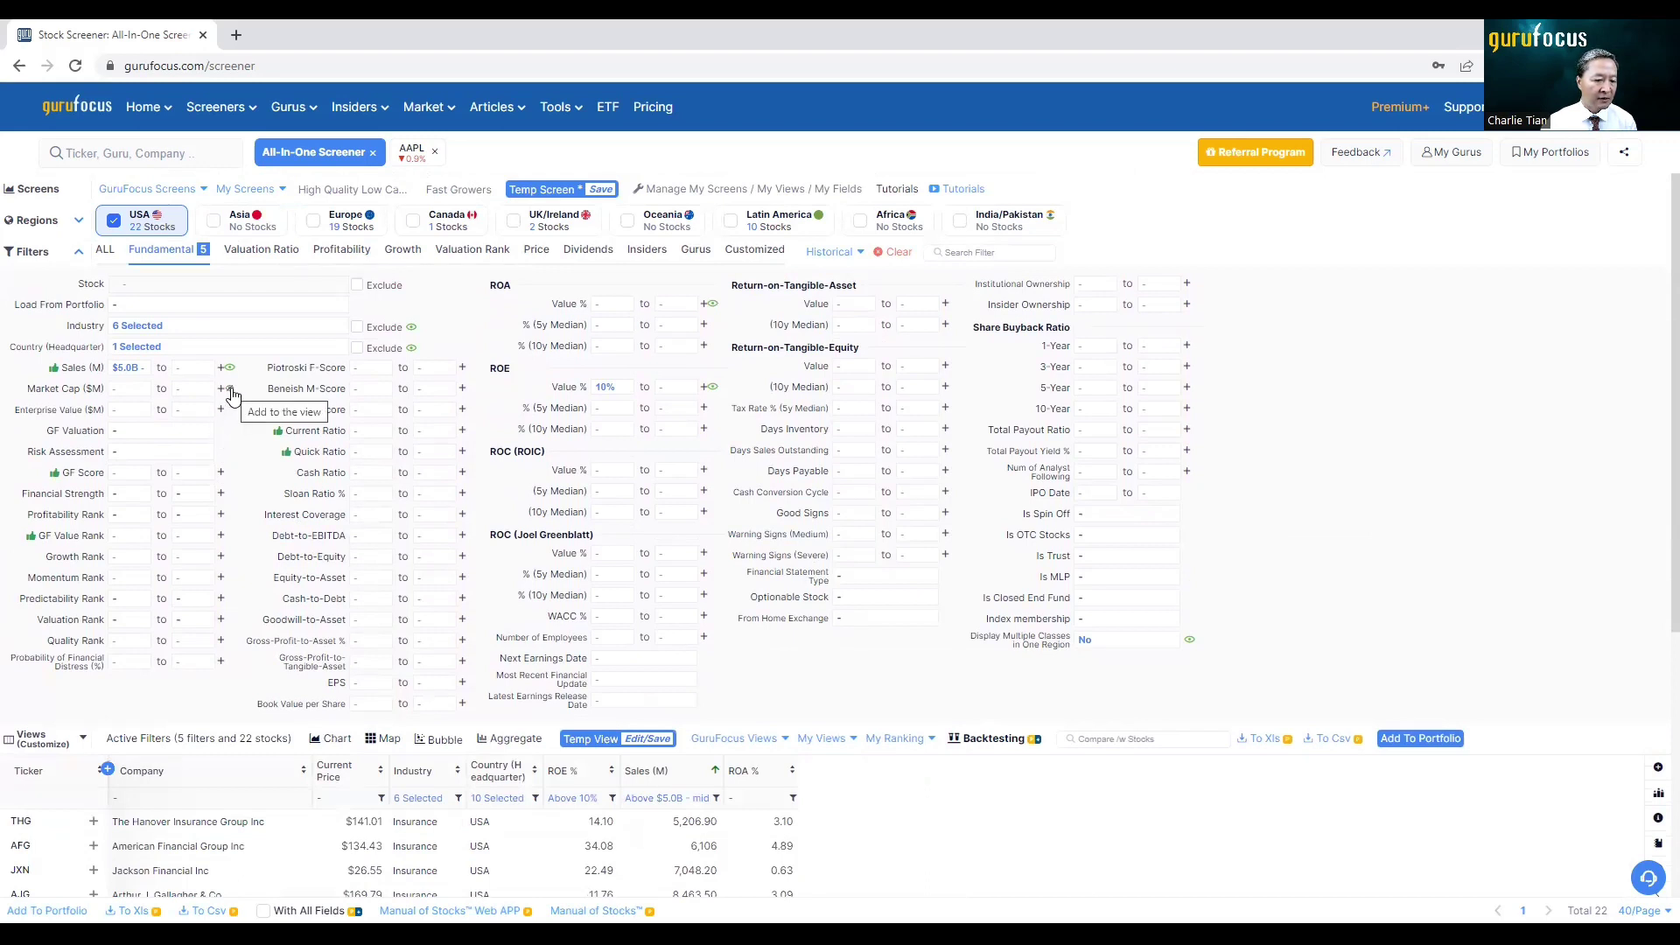
Add the Market Cap ($M) field to the results view and sort the stocks by it from largest to smallest
click(231, 389)
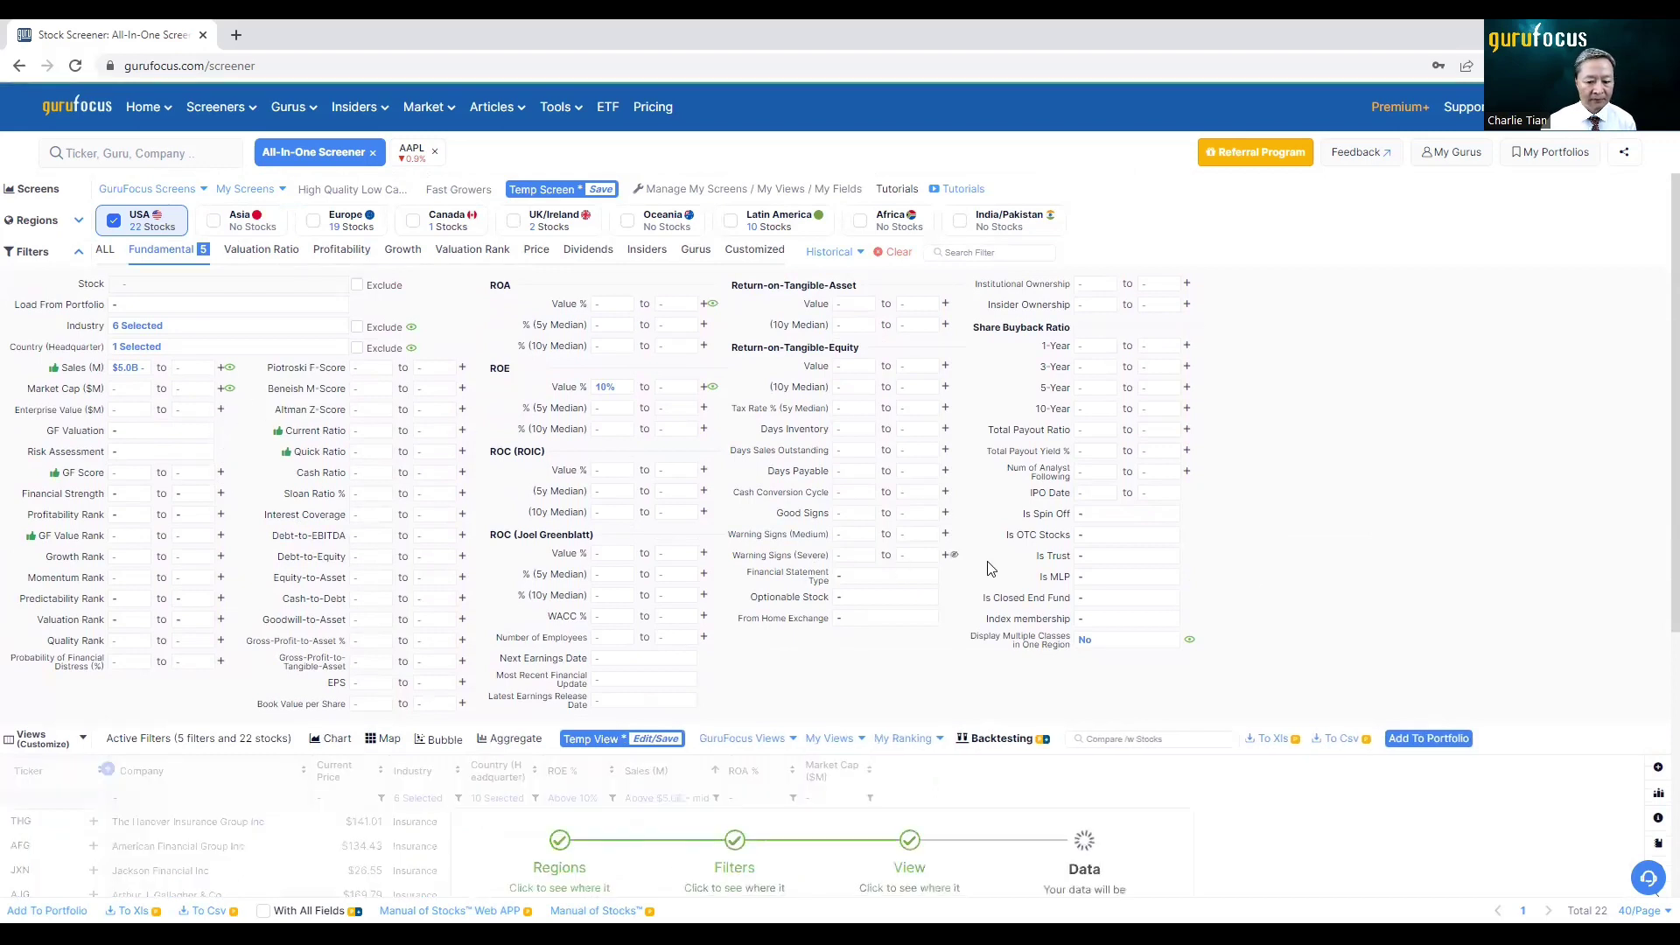
scroll(1135, 670, down, 1)
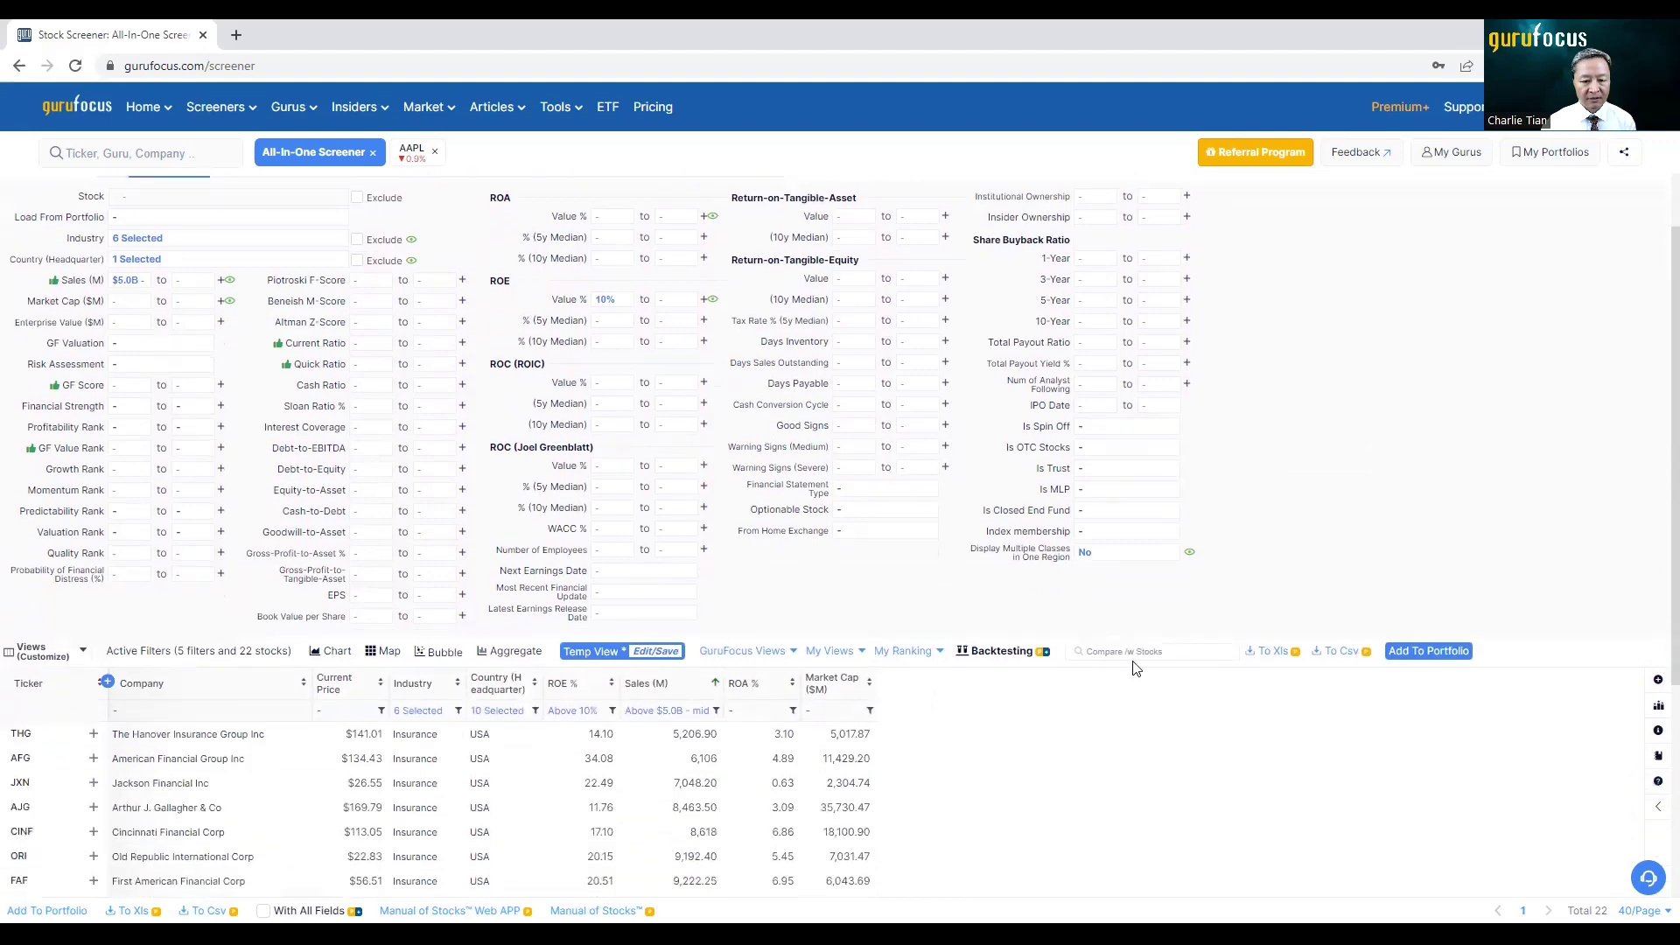
click(870, 688)
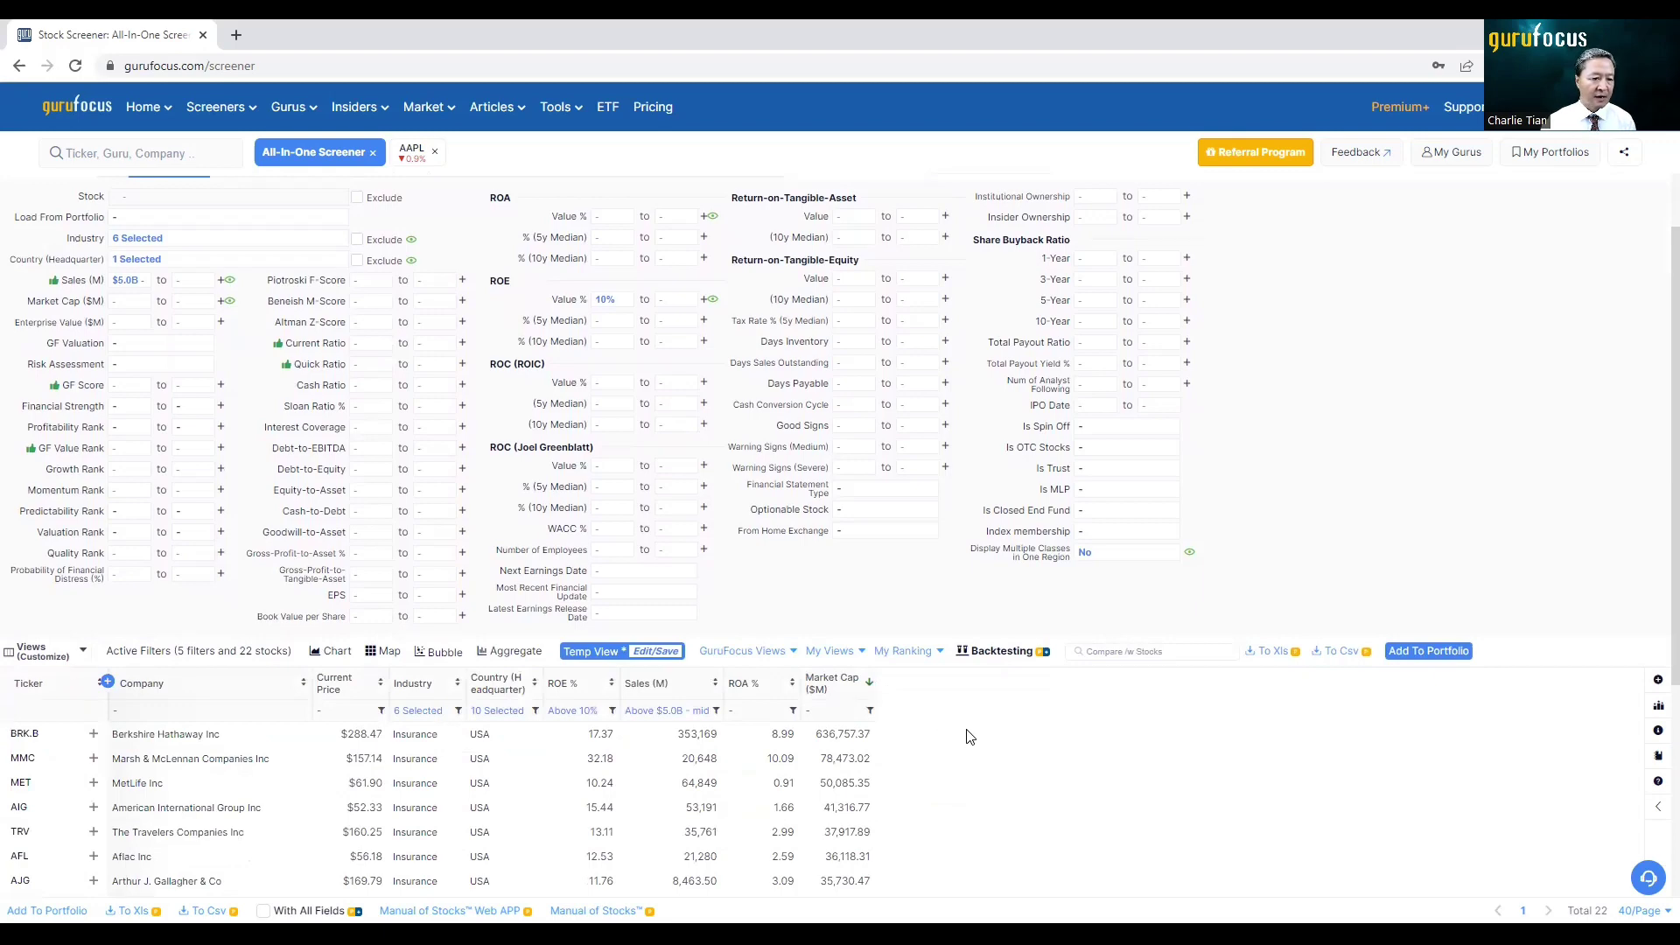
scroll(992, 742, down, 2)
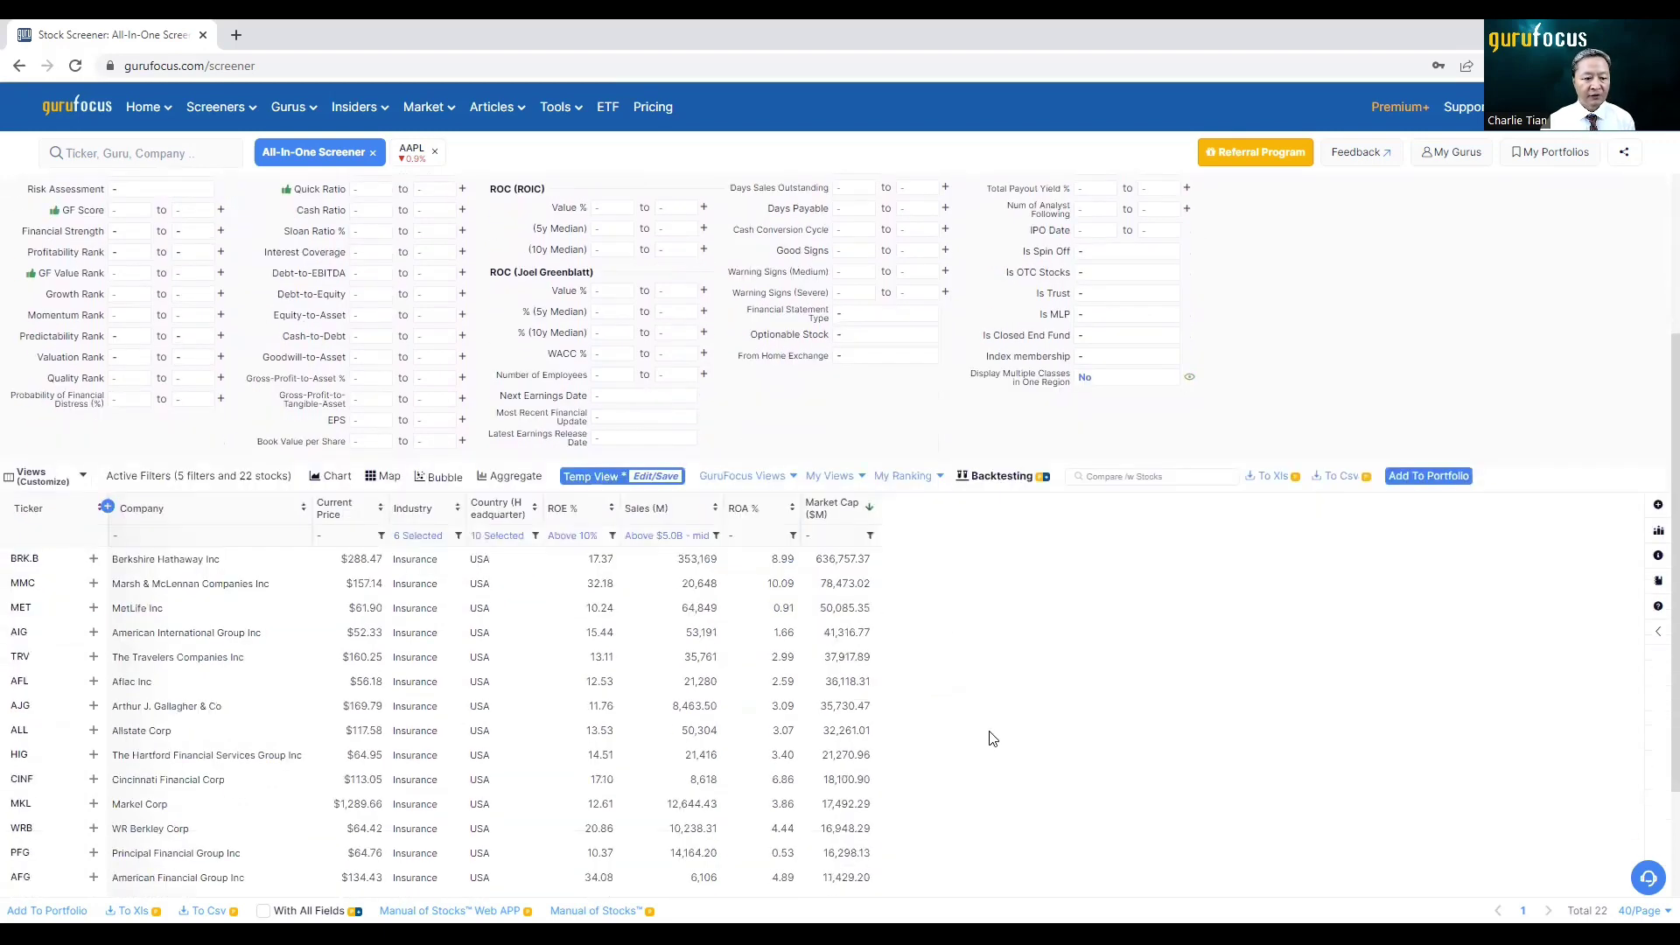
scroll(980, 734, up, 3)
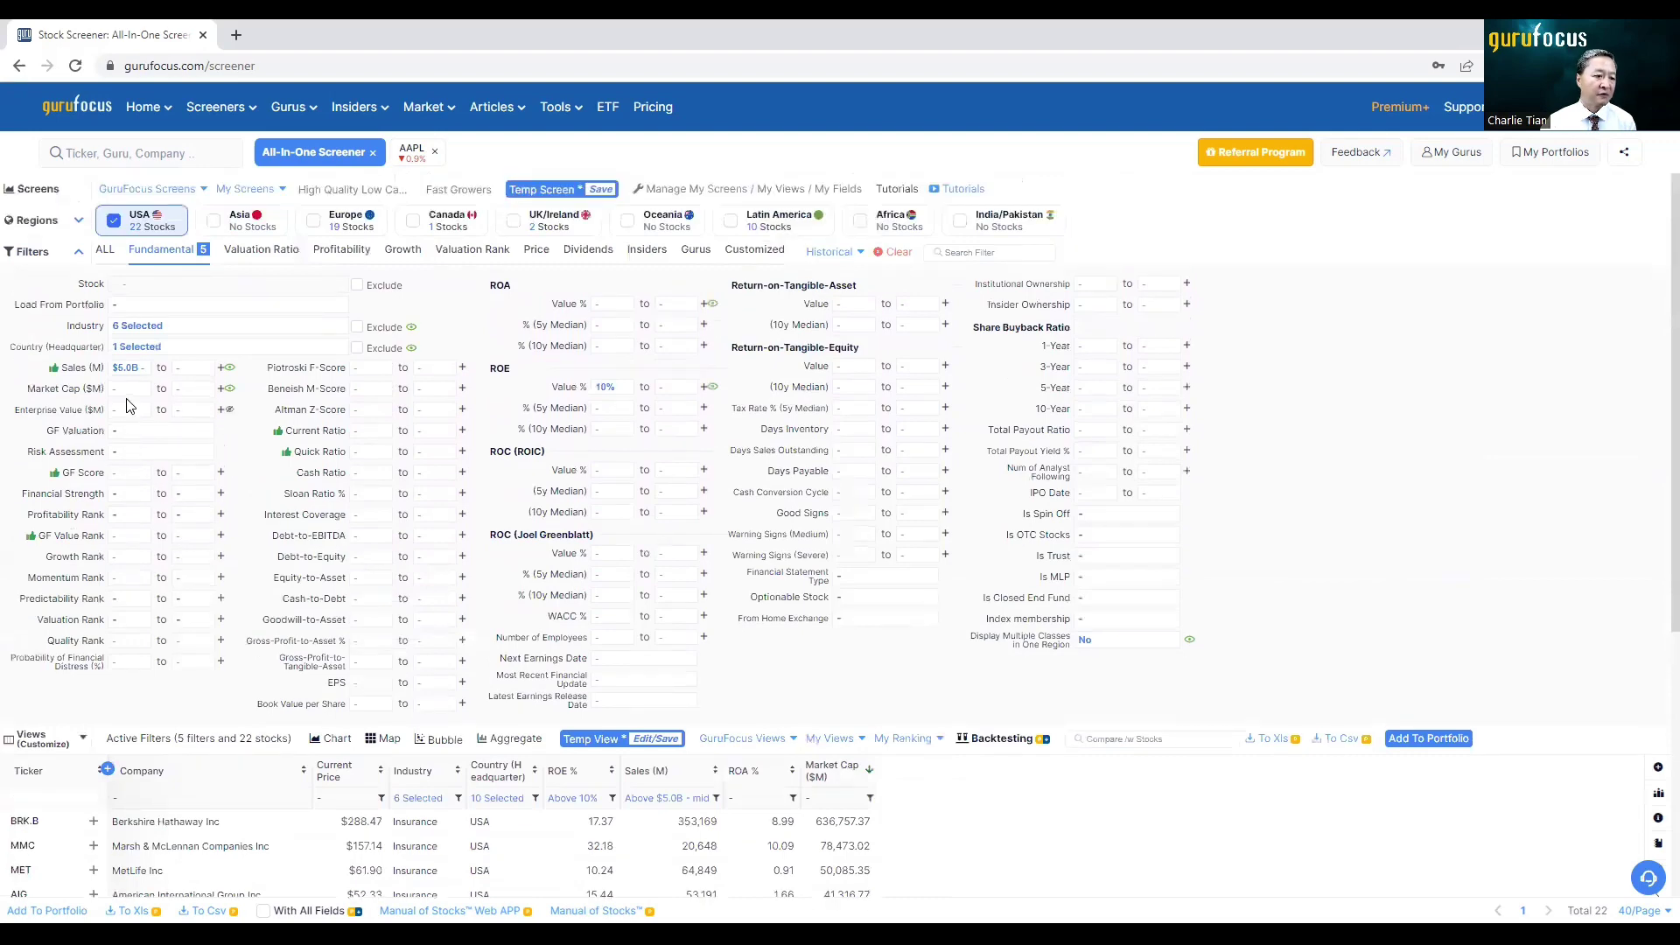
Set the minimum of the Market Cap ($M) filter to "$100B - mega/large"
click(129, 390)
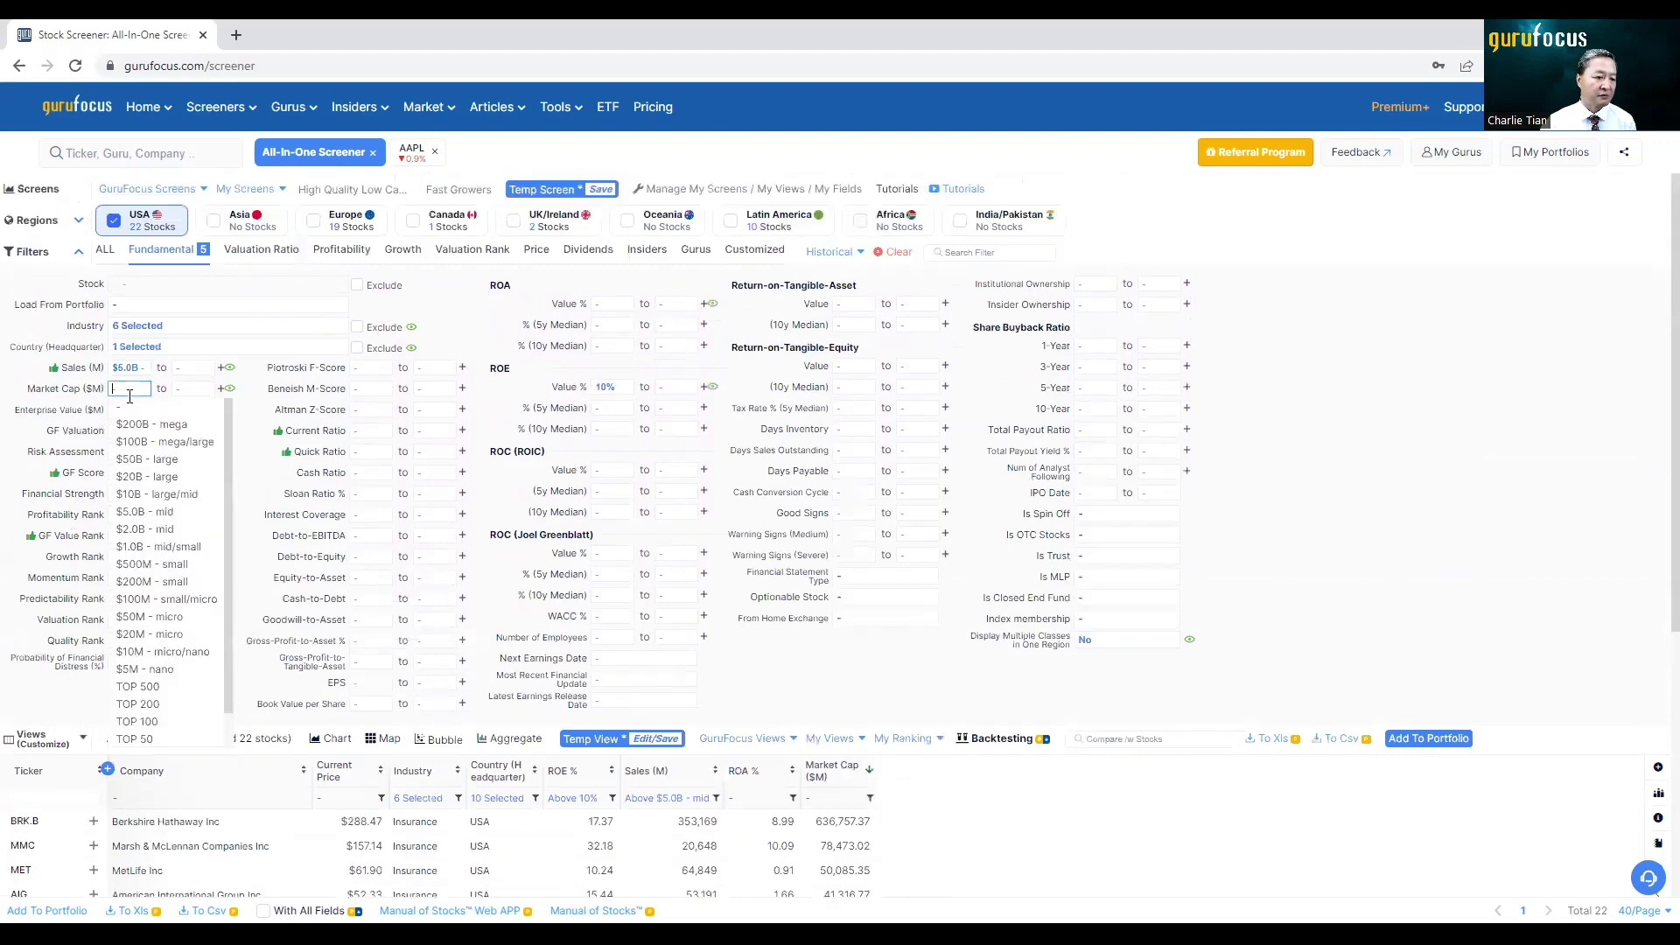
click(158, 443)
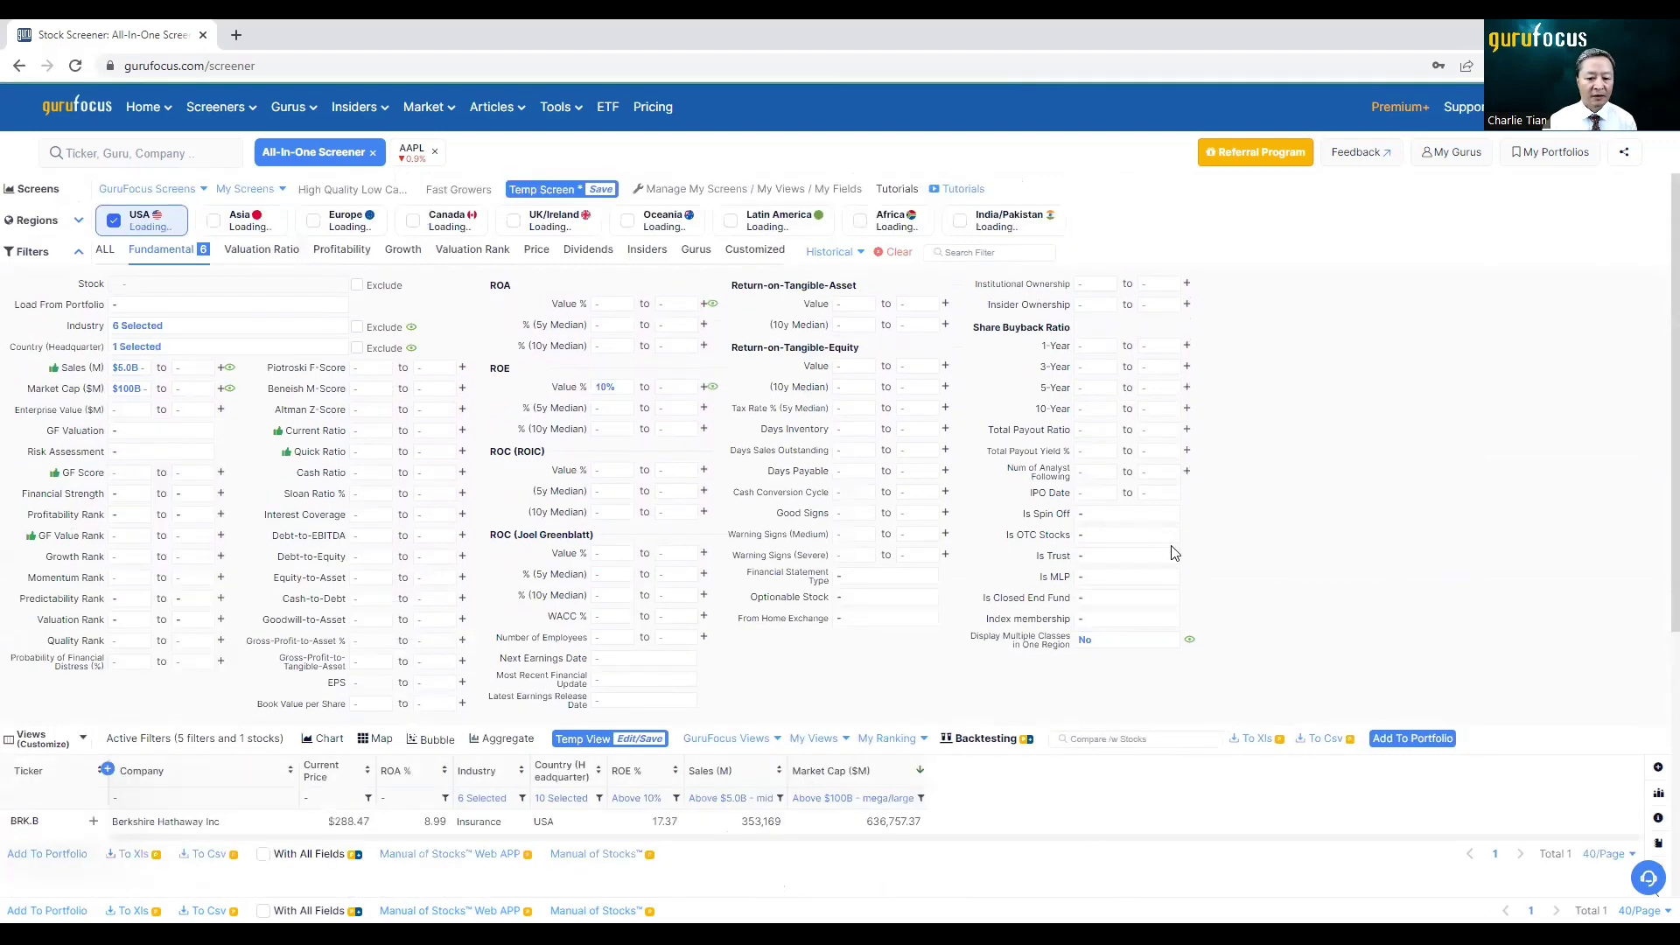
scroll(1172, 554, down, 3)
scroll(735, 563, up, 2)
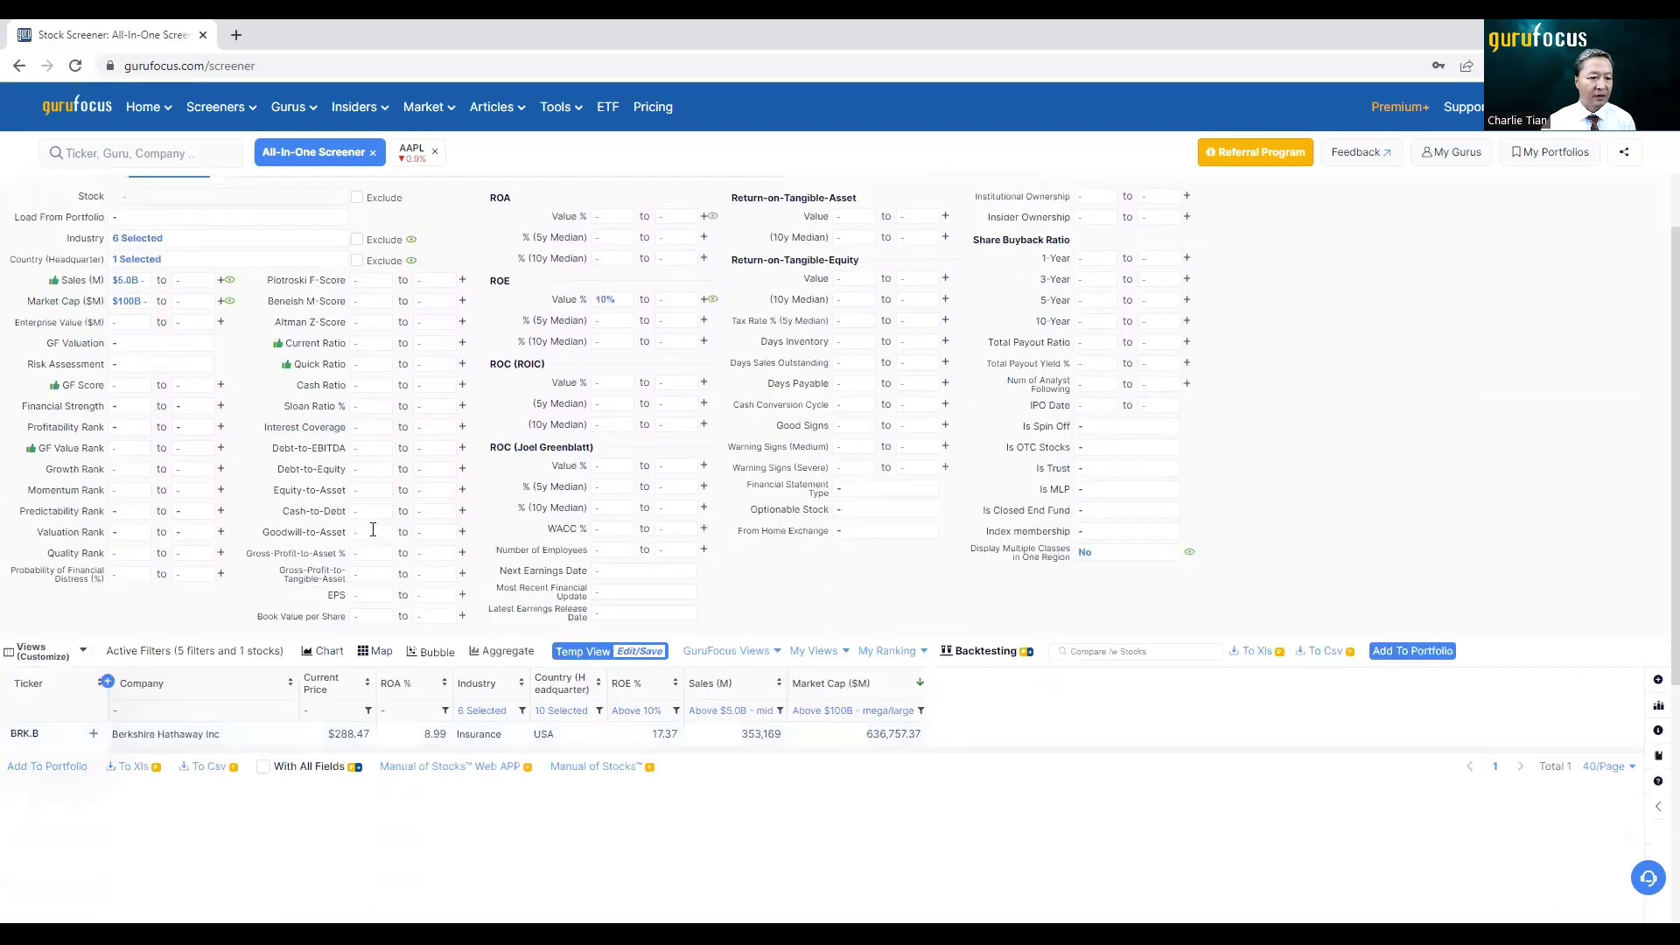
Set the minimum of the Market Cap ($M) filter to "$10B - large/mid" and look through the filtered stocks
click(132, 302)
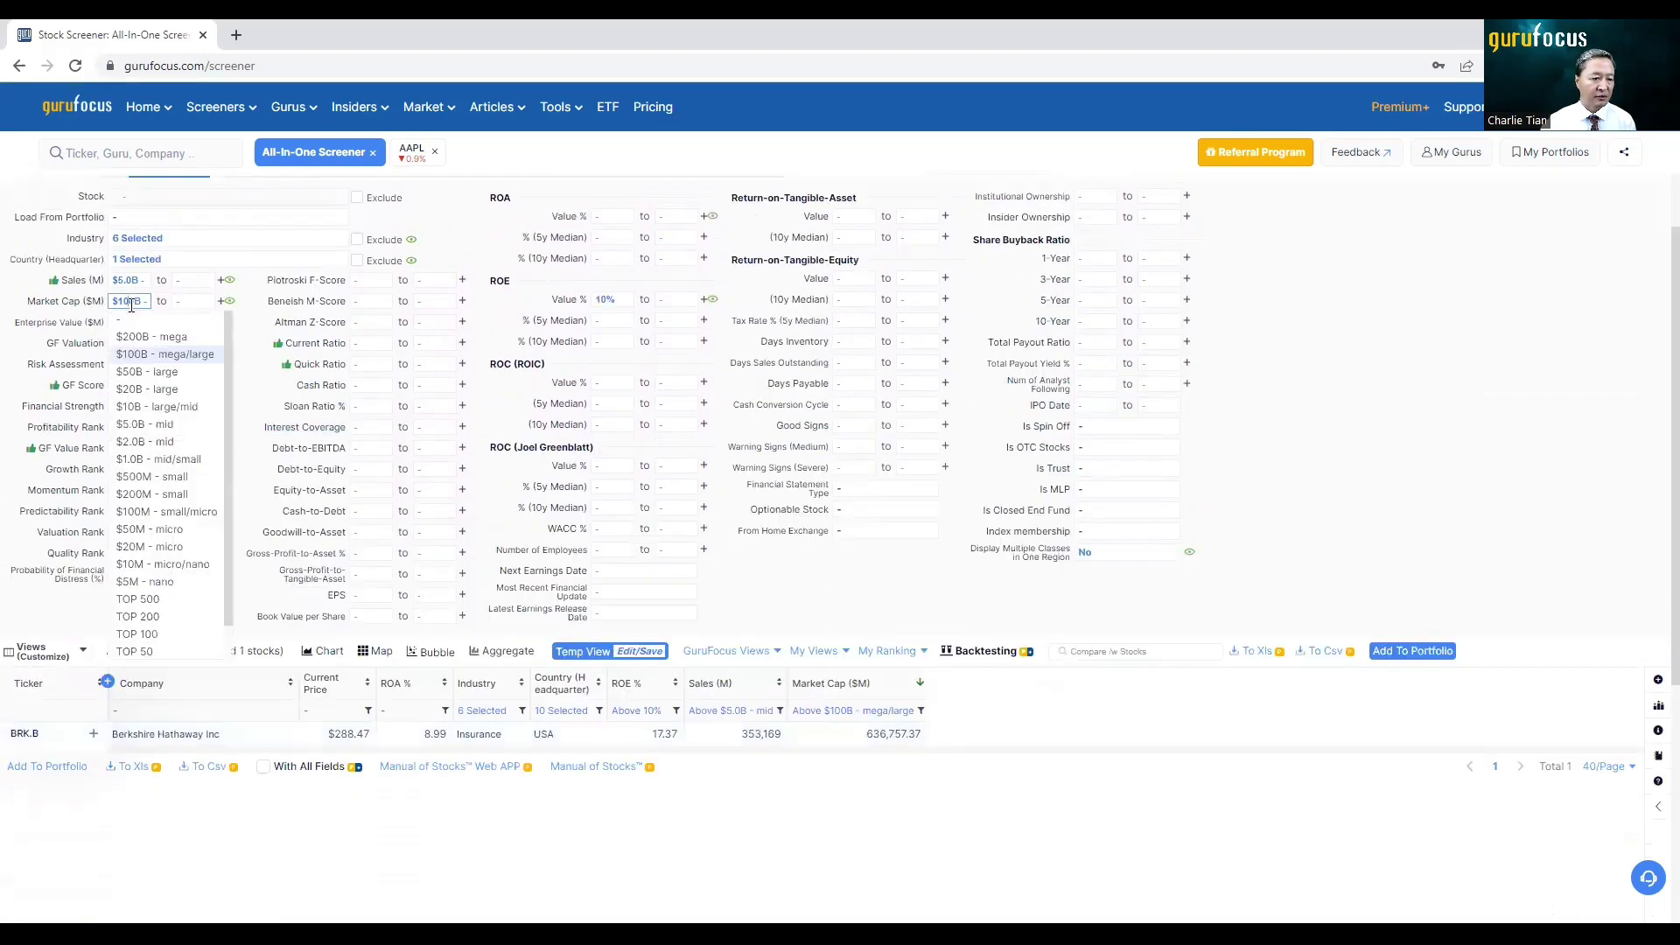
click(153, 406)
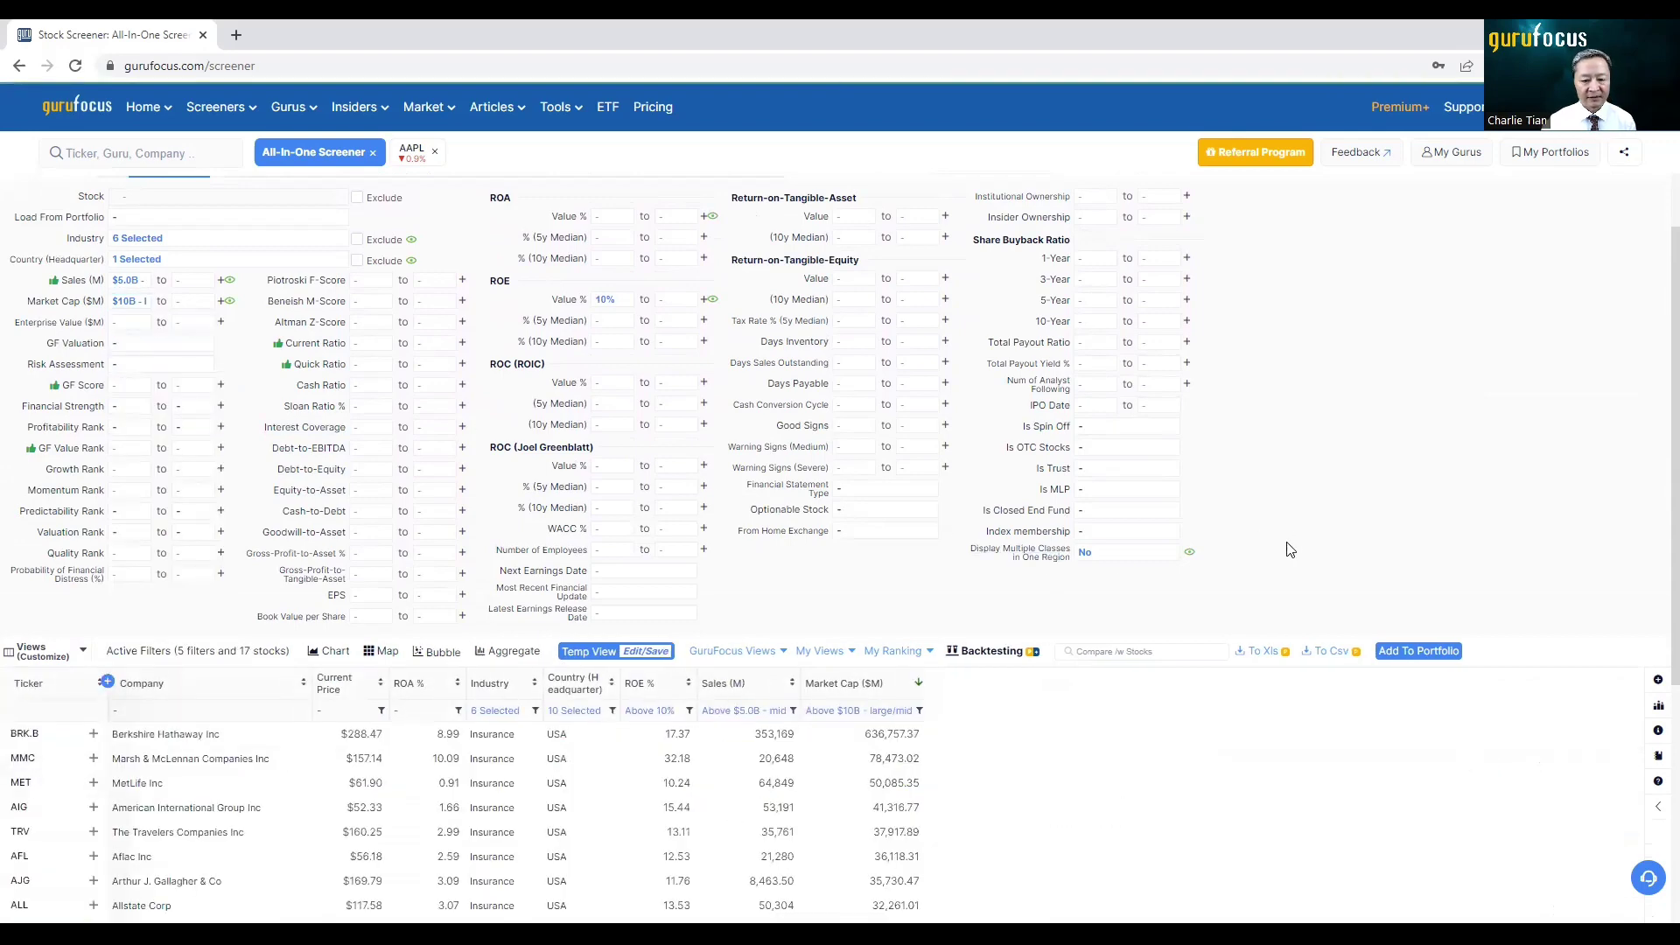
scroll(1078, 731, down, 4)
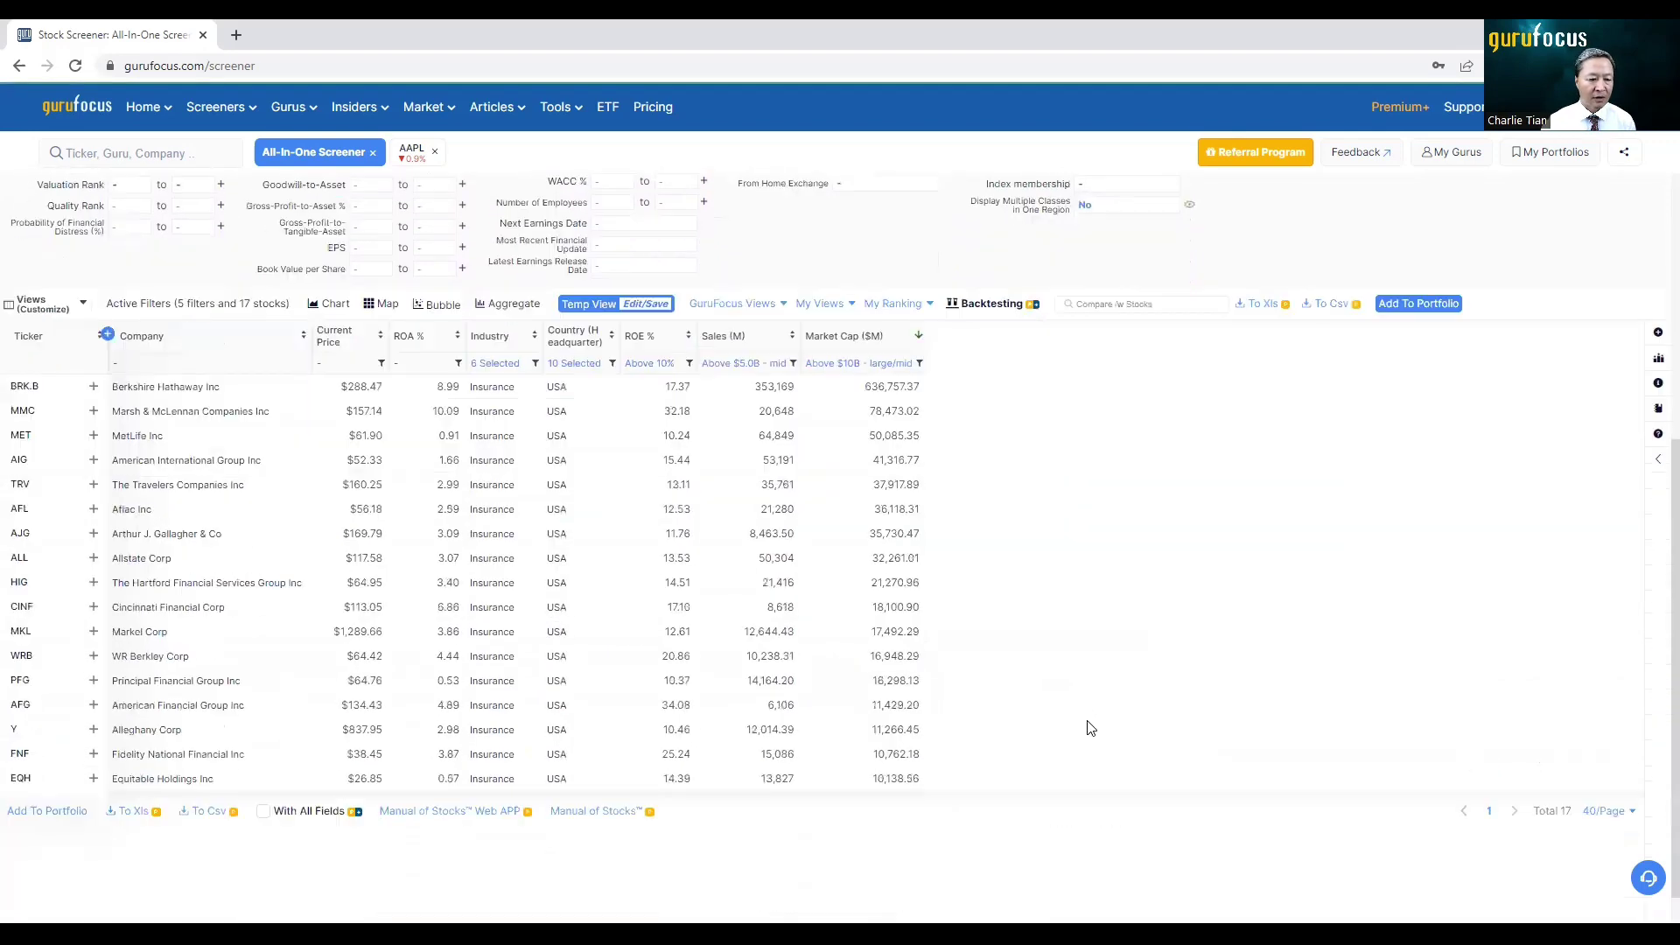
scroll(1089, 725, up, 4)
scroll(1149, 641, up, 1)
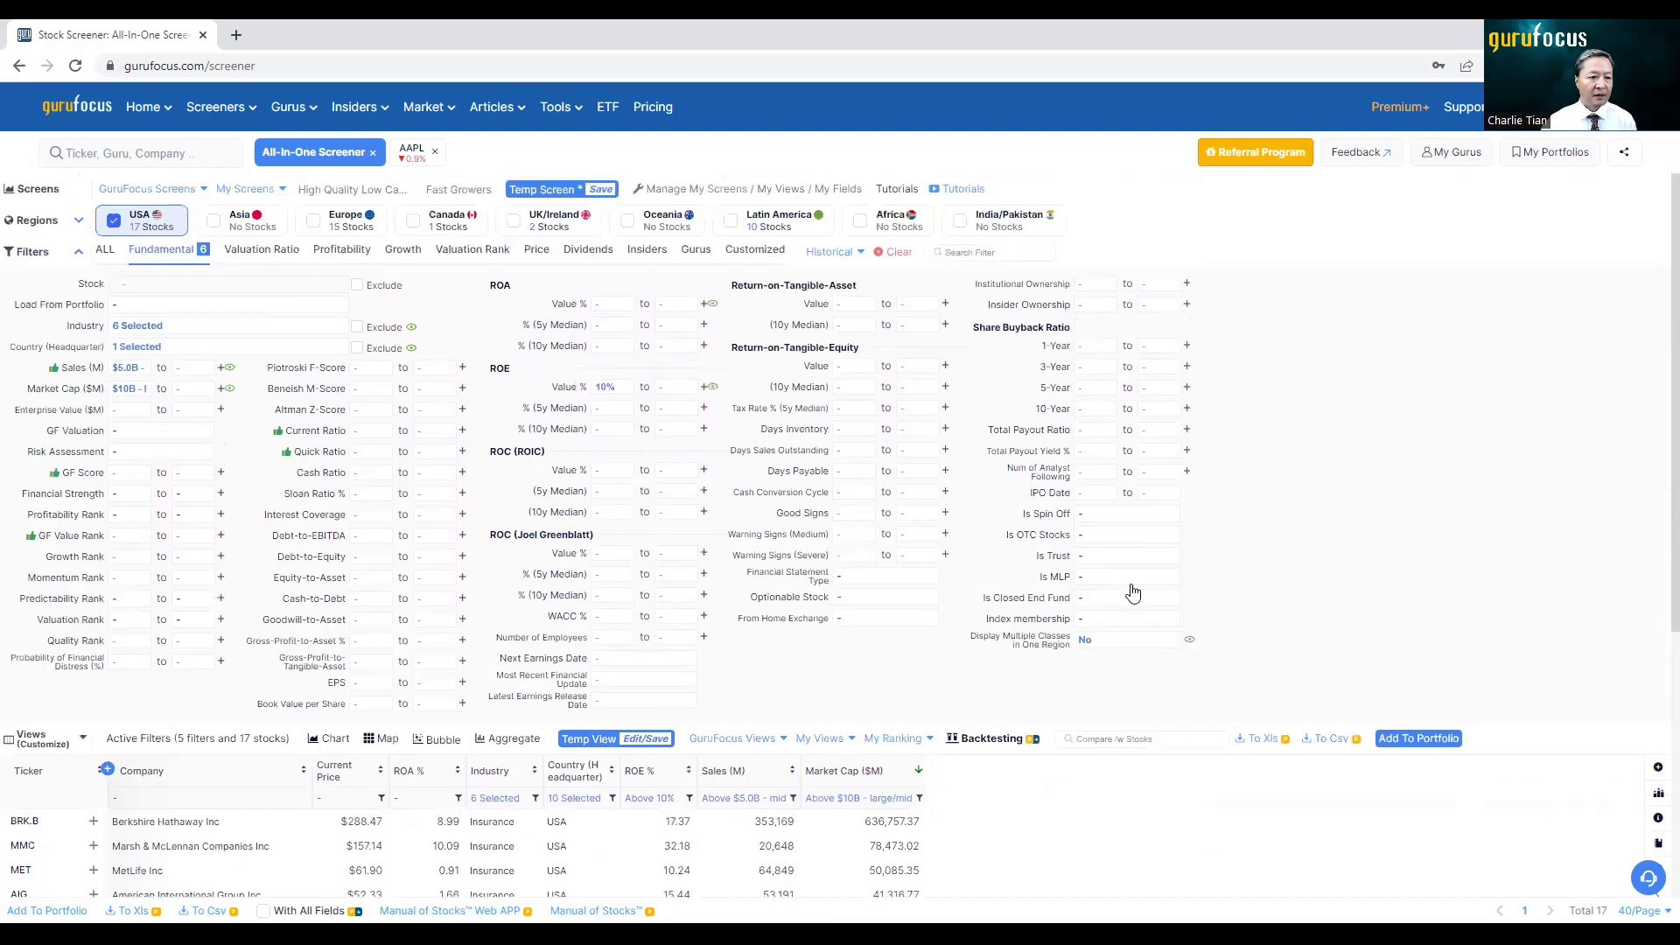
Set the maximum of the PE Ratio (TTM) filter to 18 and look through the filtered stocks
click(267, 255)
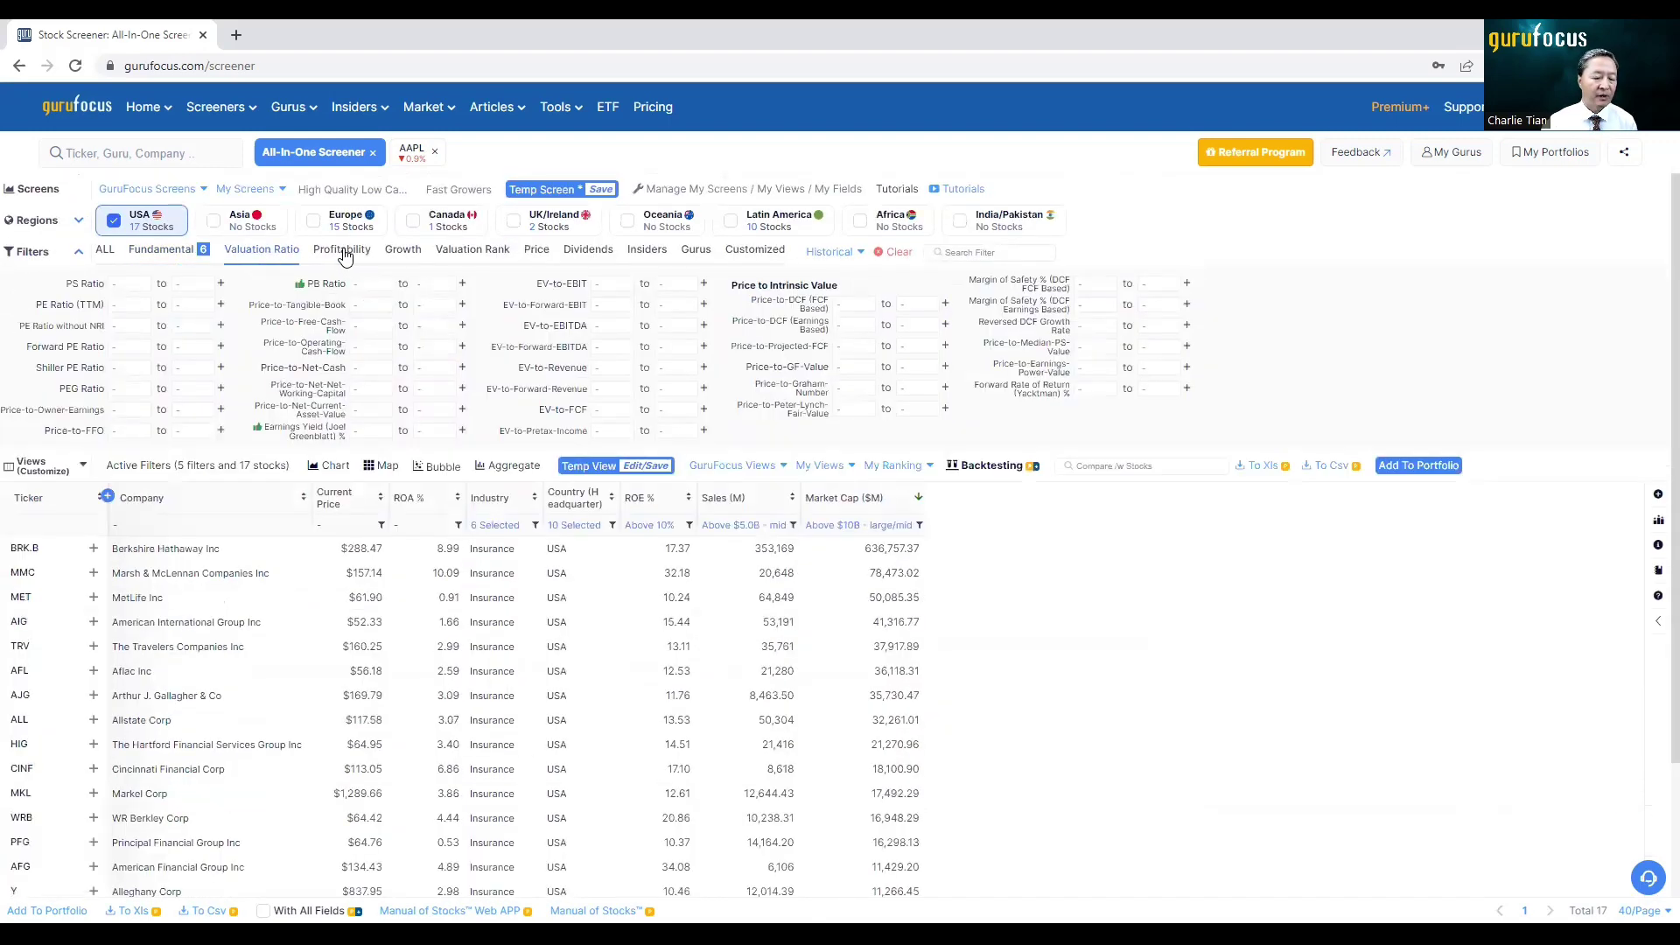
click(343, 252)
click(262, 251)
click(203, 306)
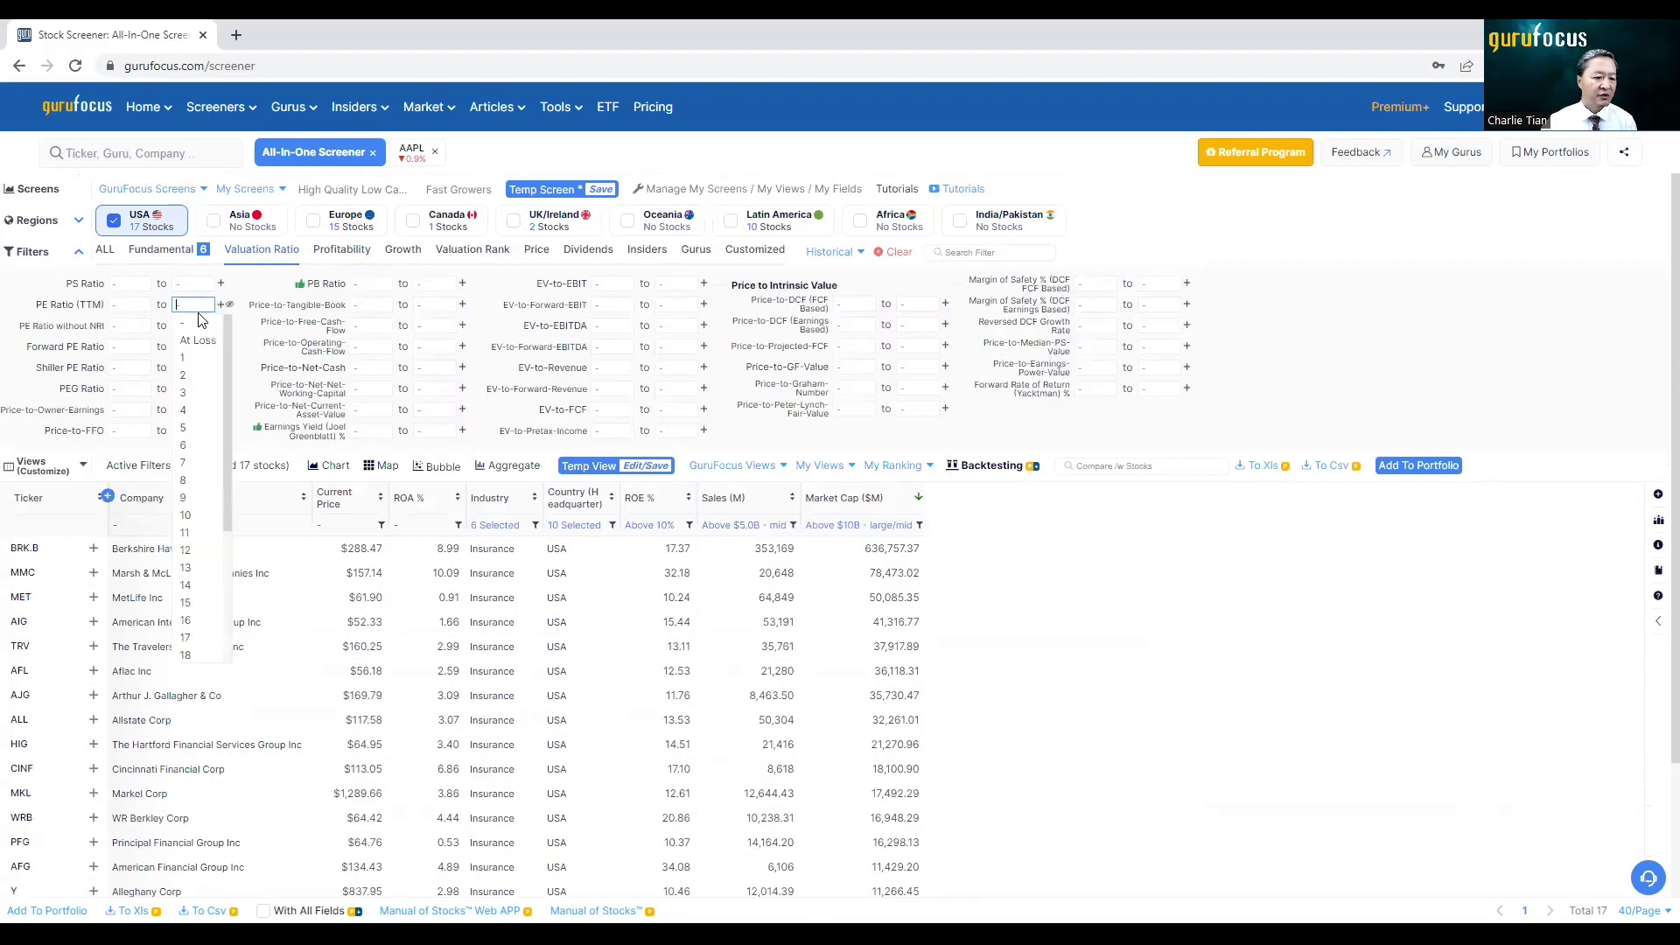
click(203, 658)
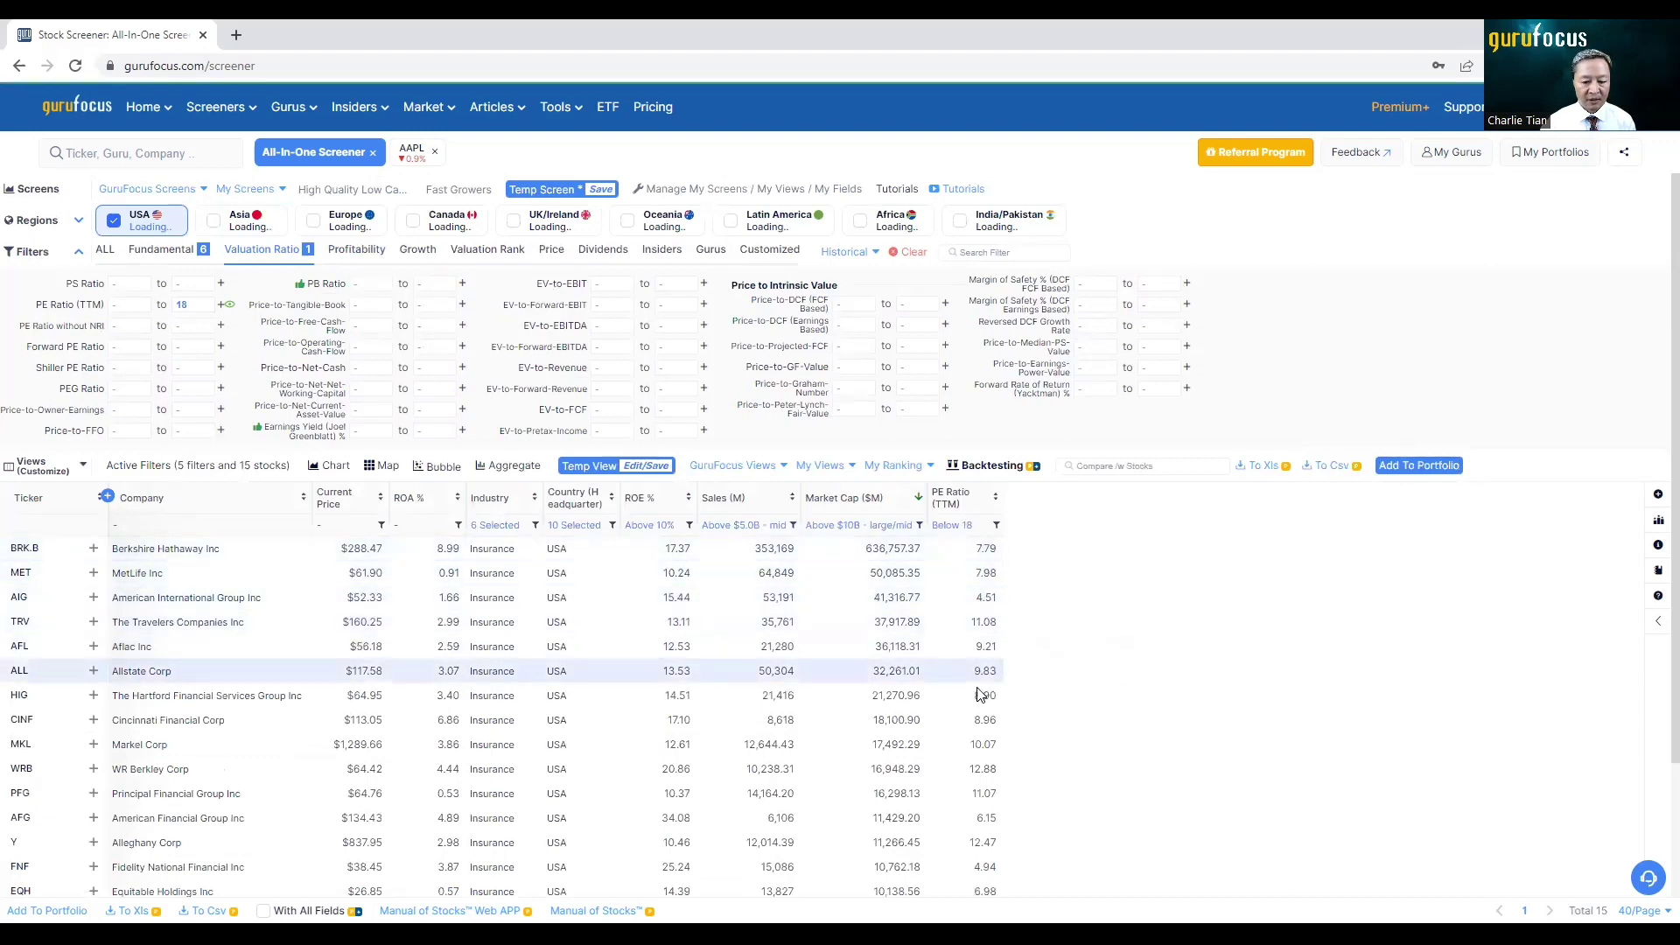
scroll(980, 694, down, 2)
scroll(997, 682, up, 2)
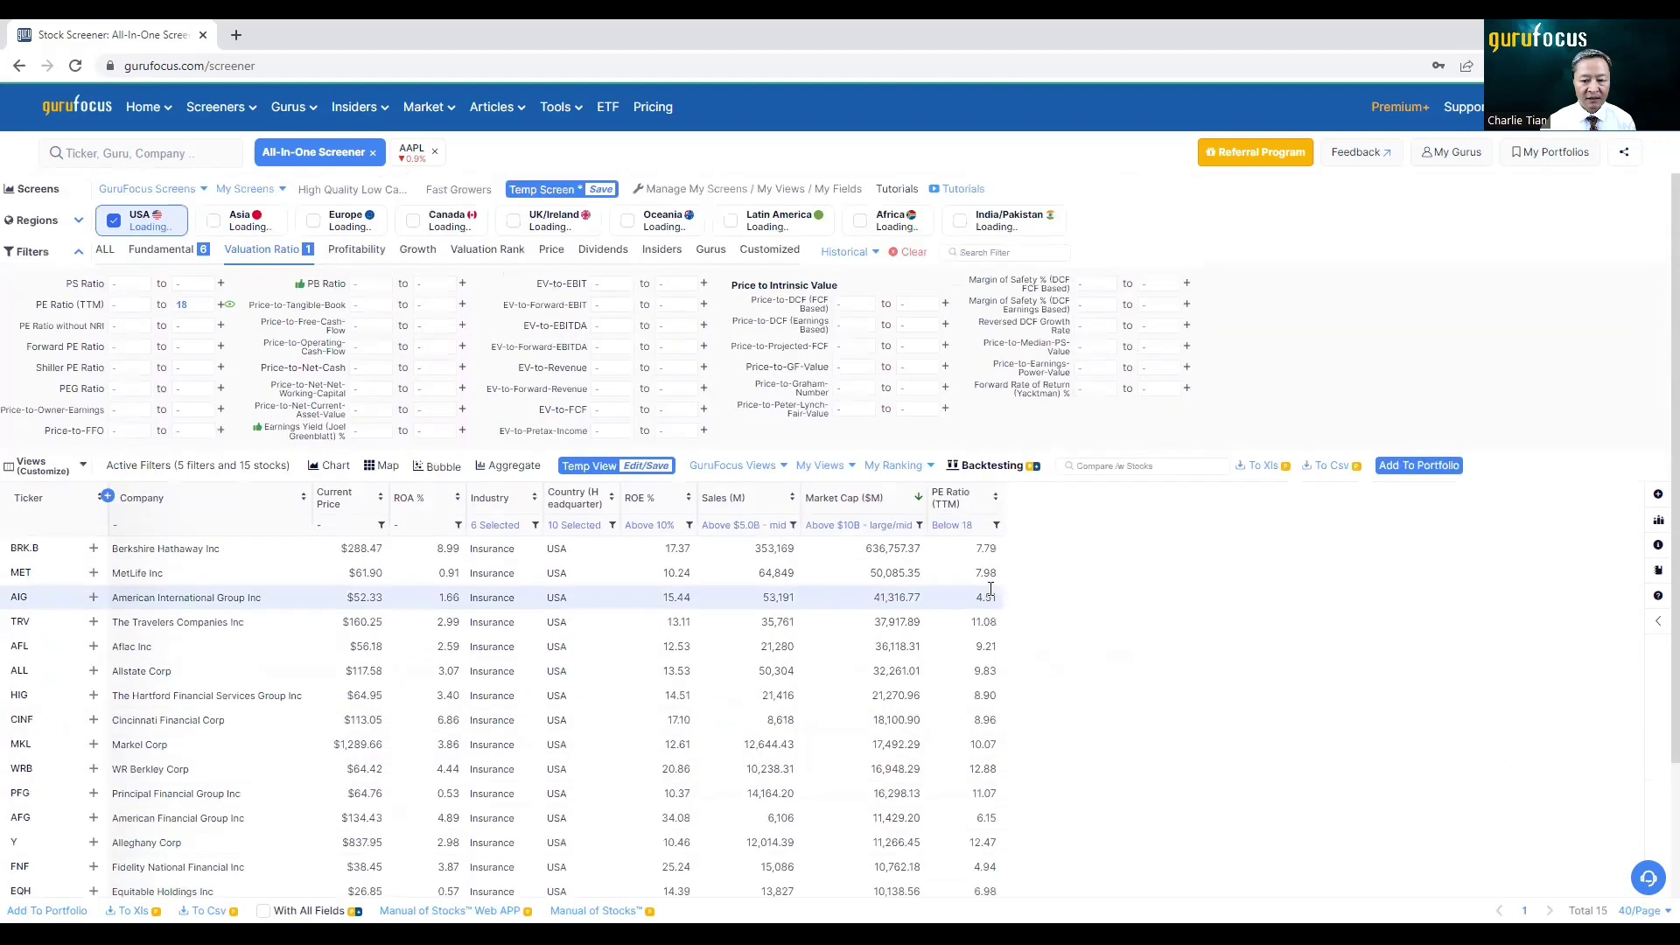
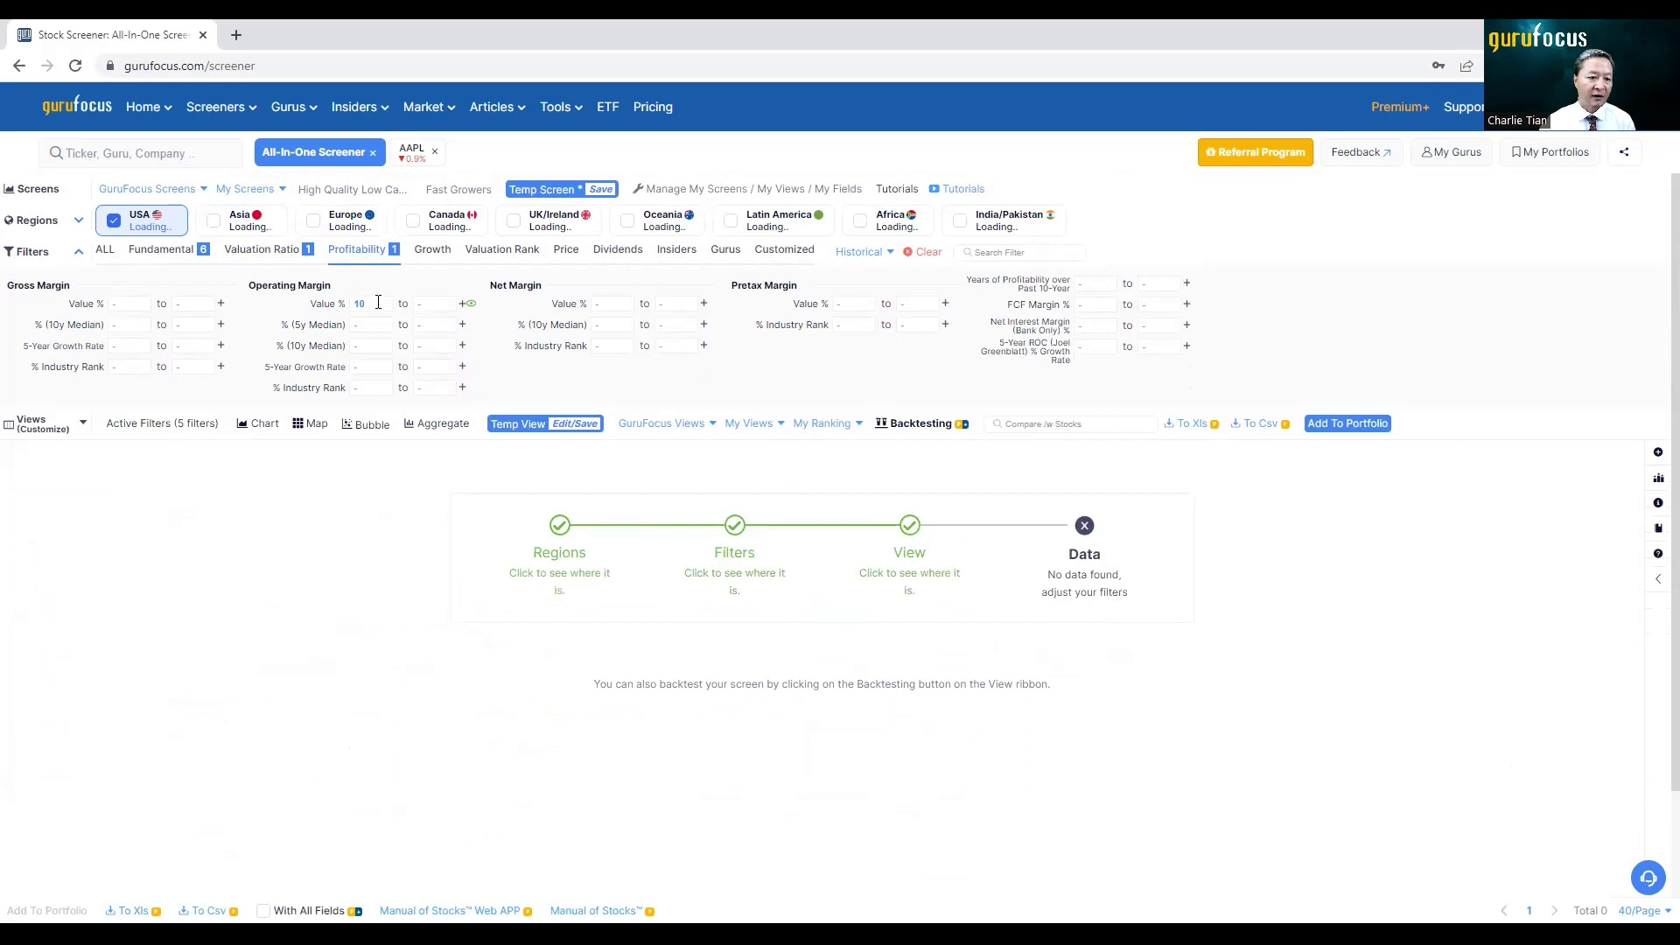
Lower the minimum of the Operating Margin Value % filter to 4, and then to 2
click(378, 303)
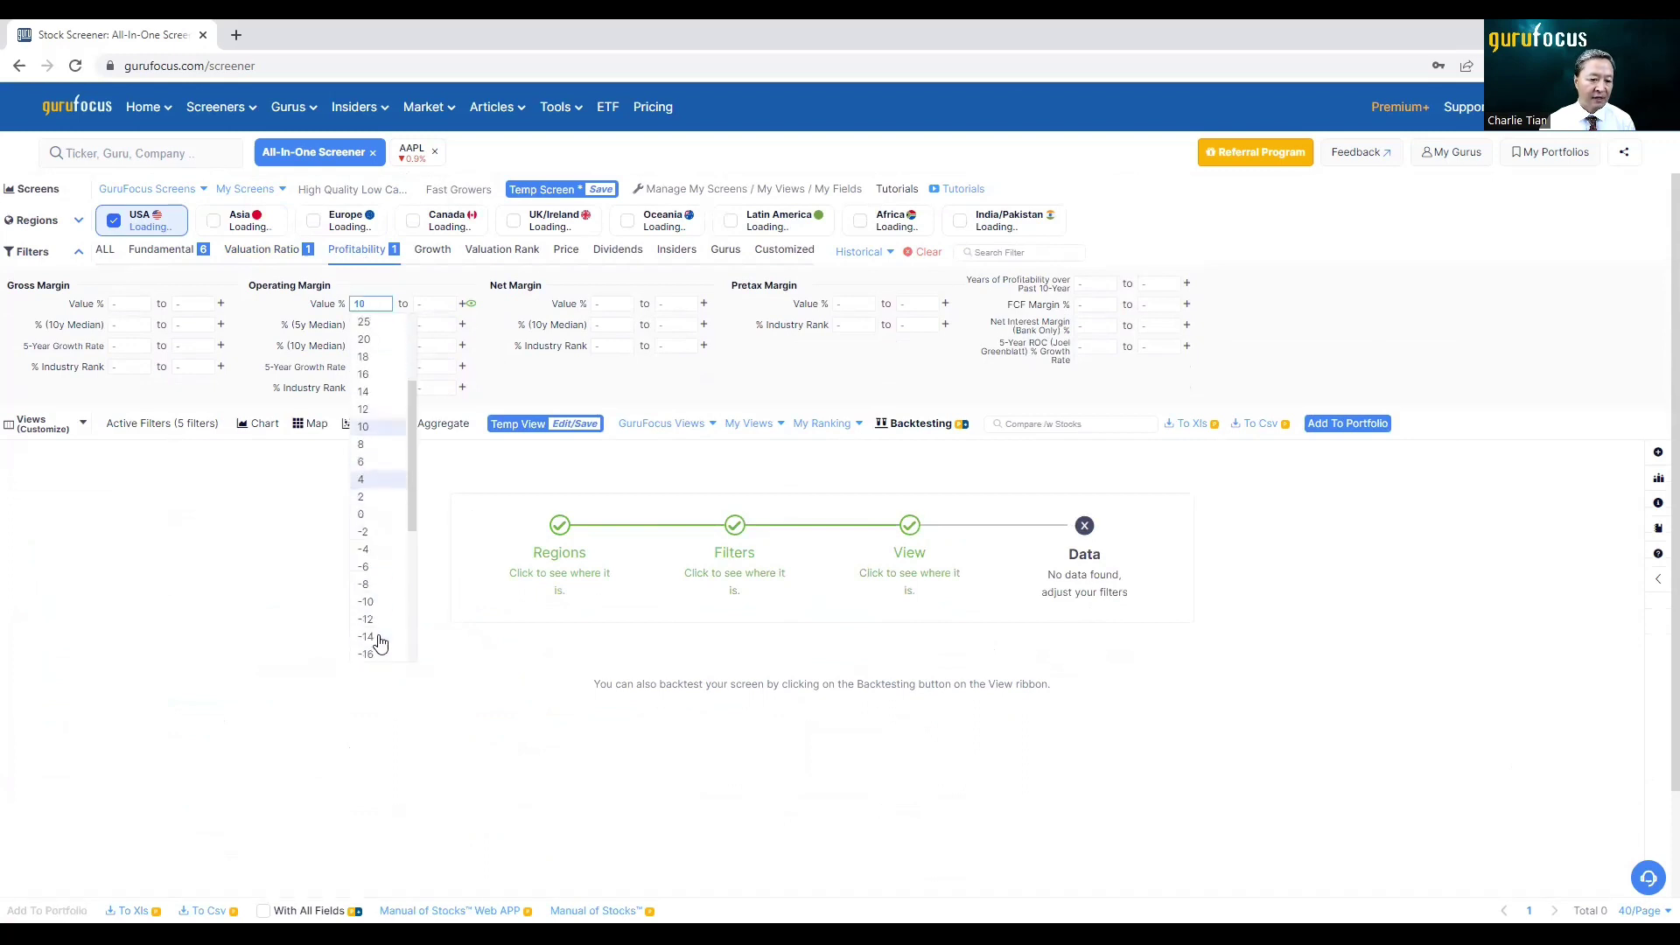
click(381, 464)
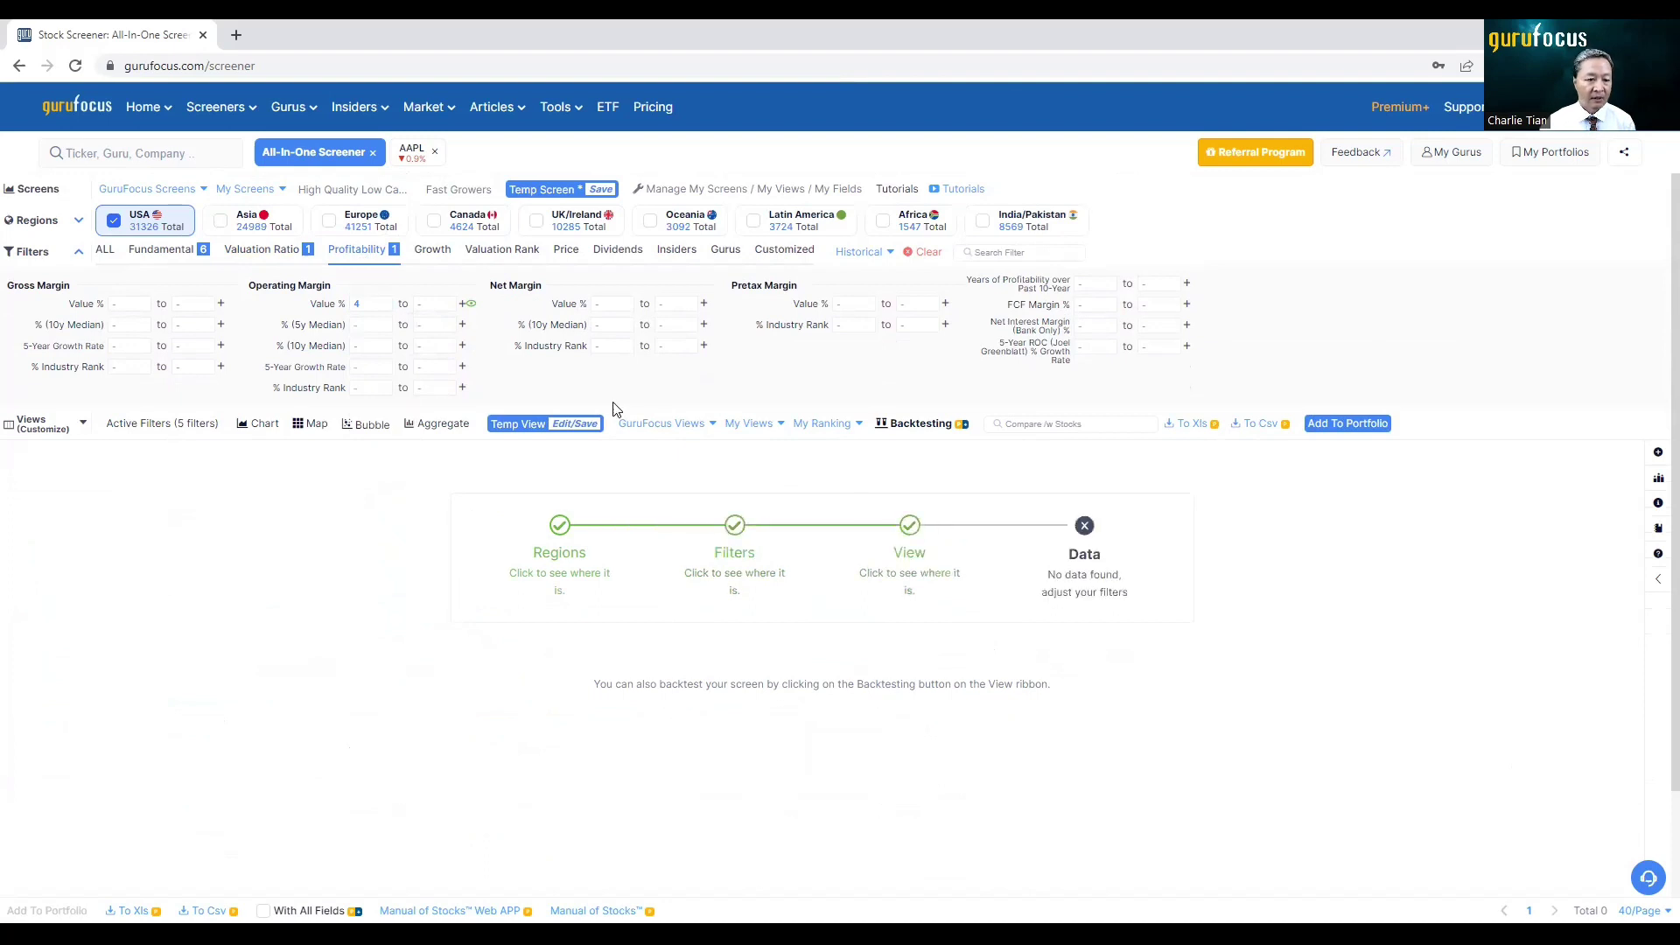
click(369, 304)
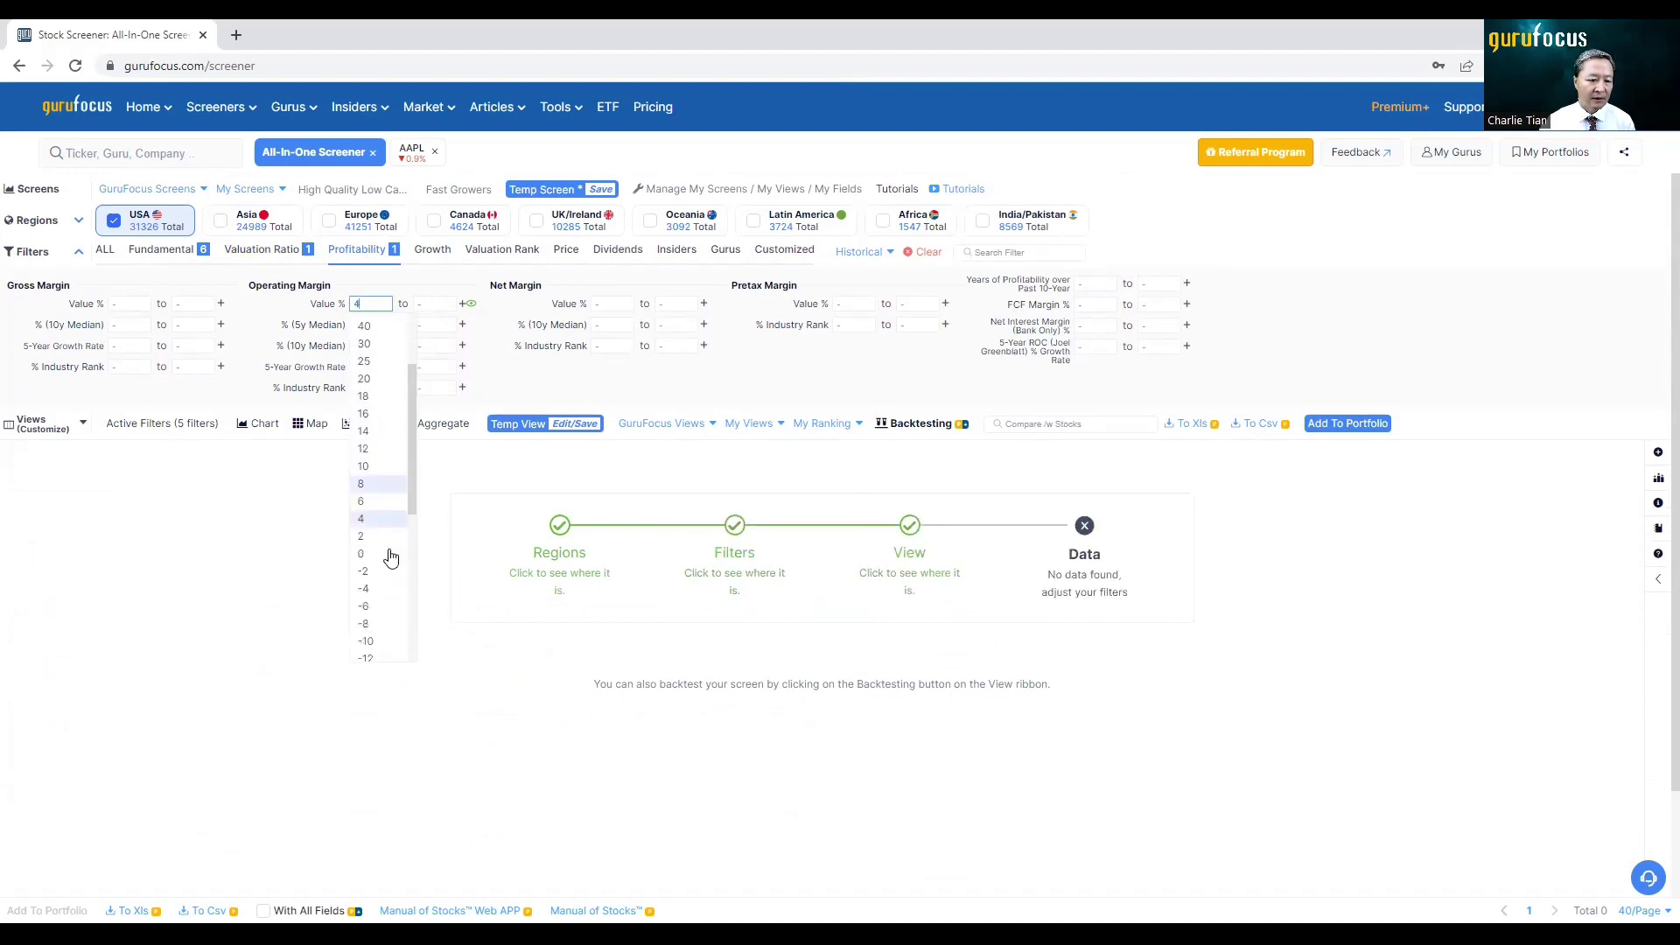
click(375, 536)
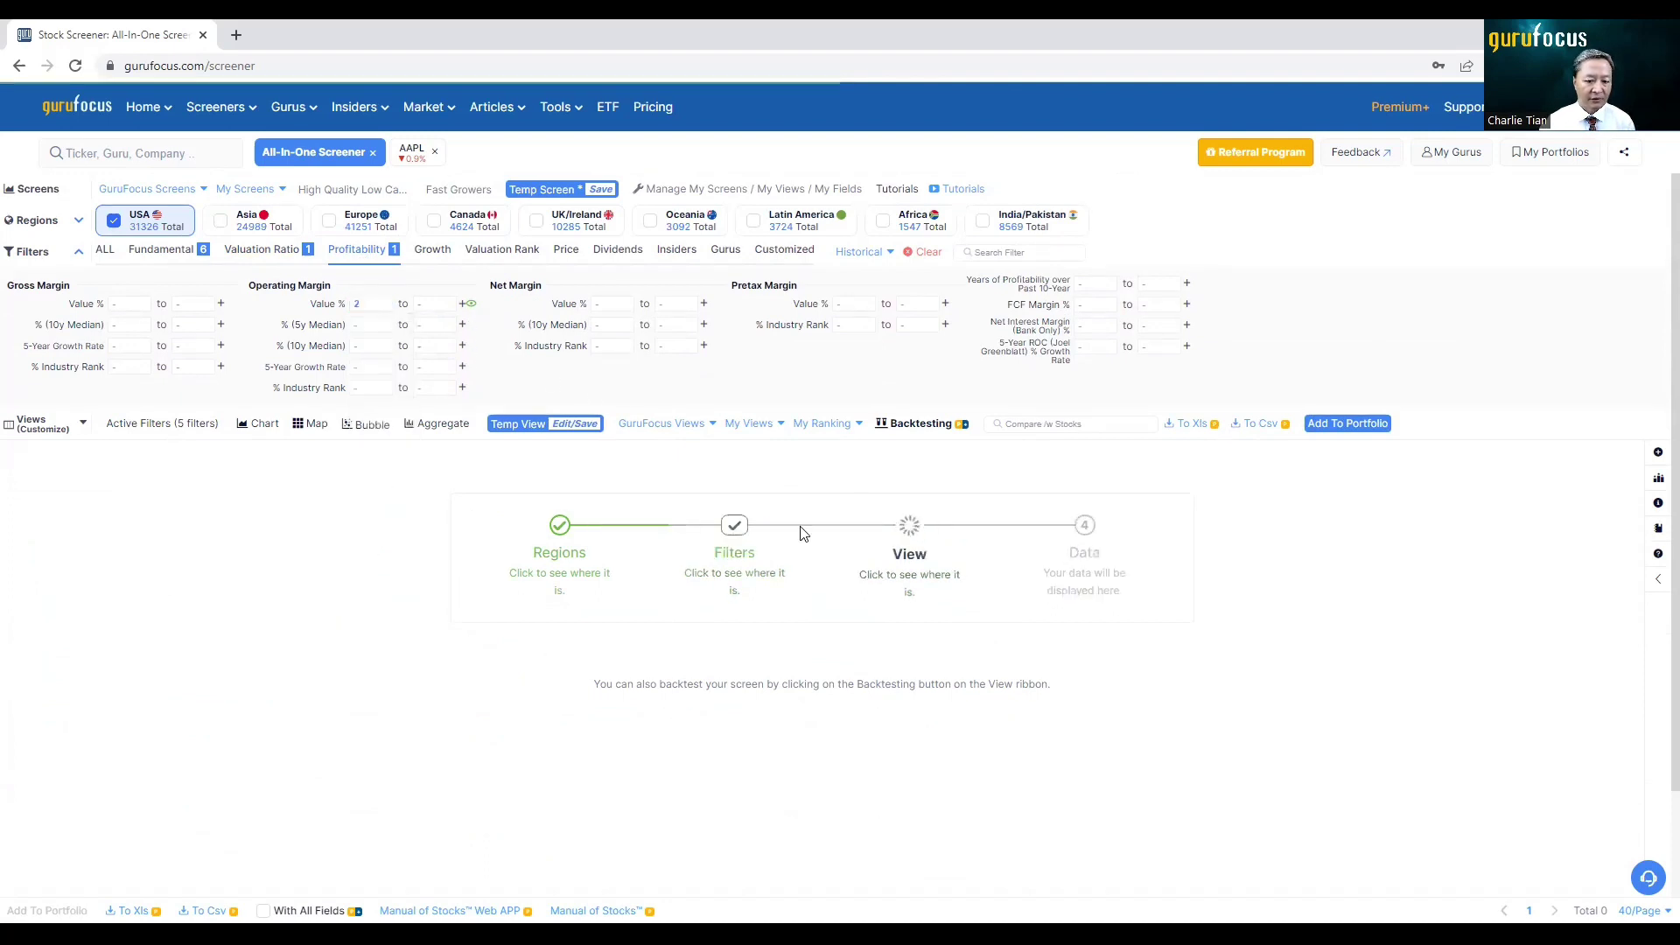
Clear the minimum of the Operating Margin Value % filter
click(378, 305)
click(379, 329)
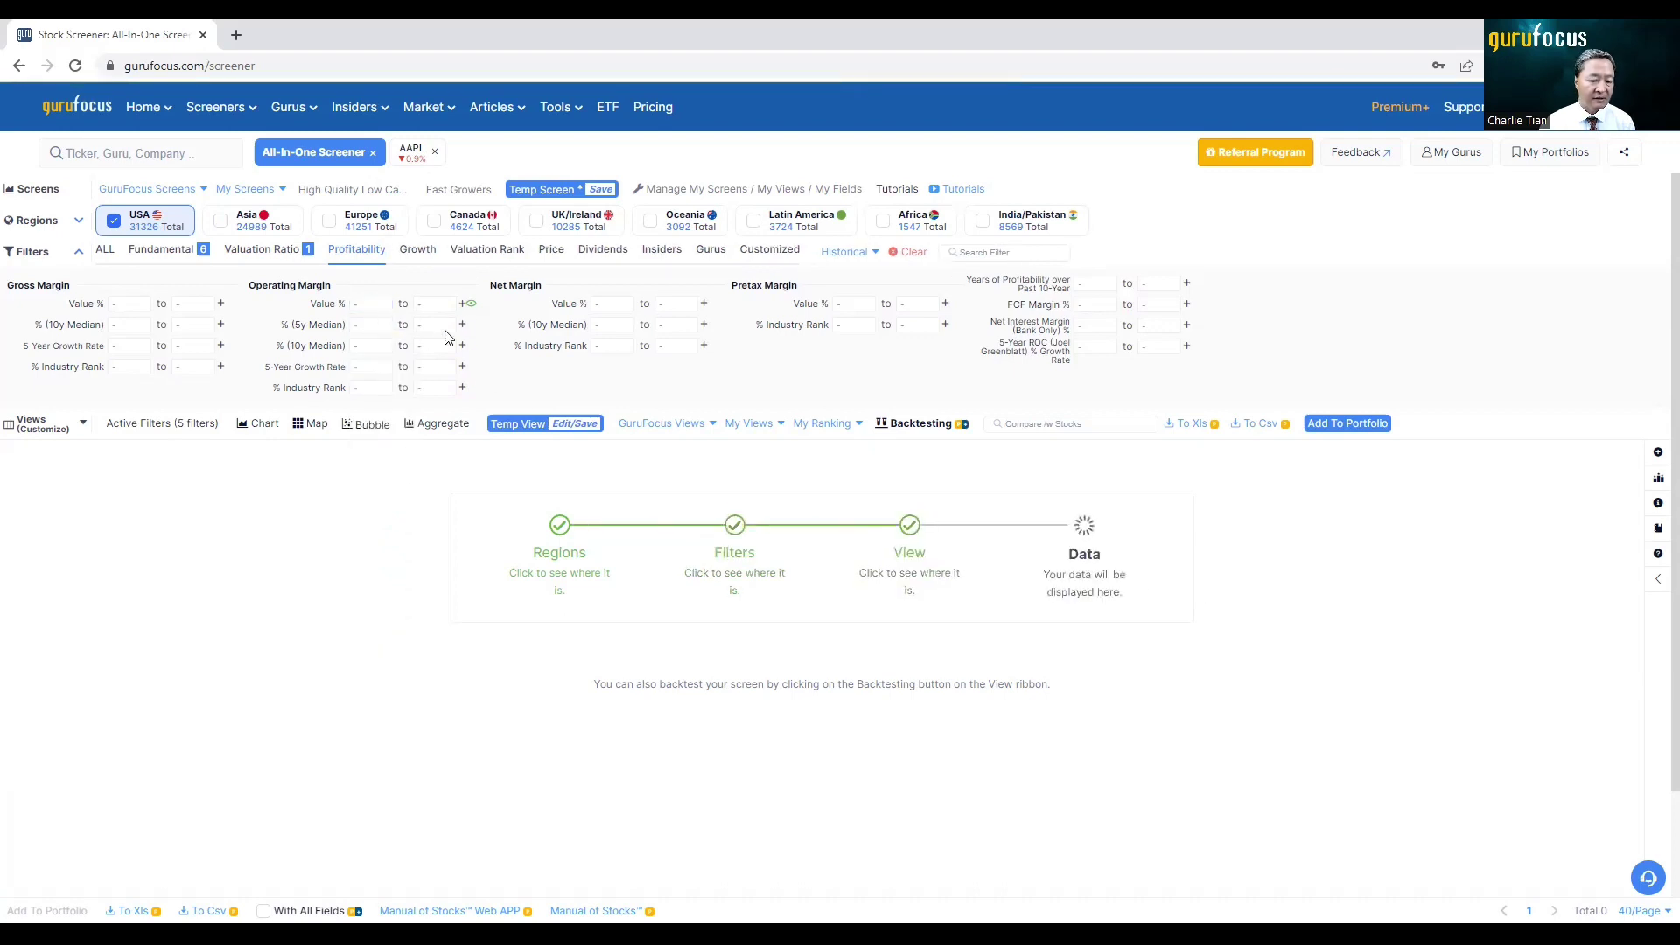
Look through the results and set the minimum of the Net Margin Value % filter to 4
click(613, 304)
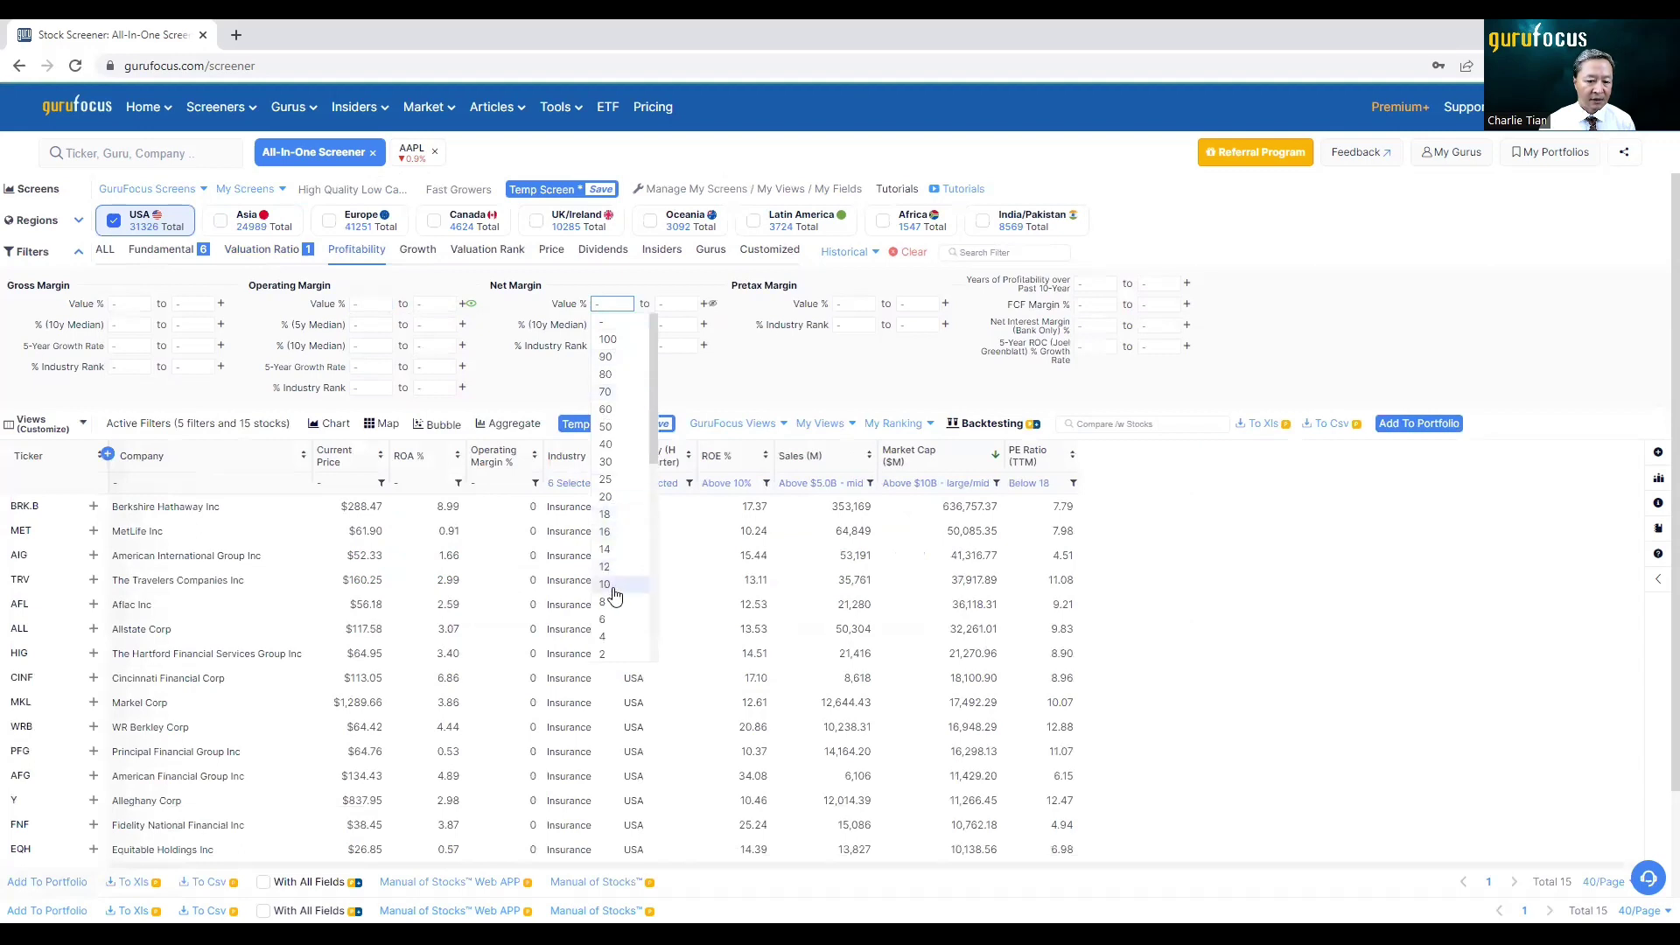
scroll(616, 594, down, 3)
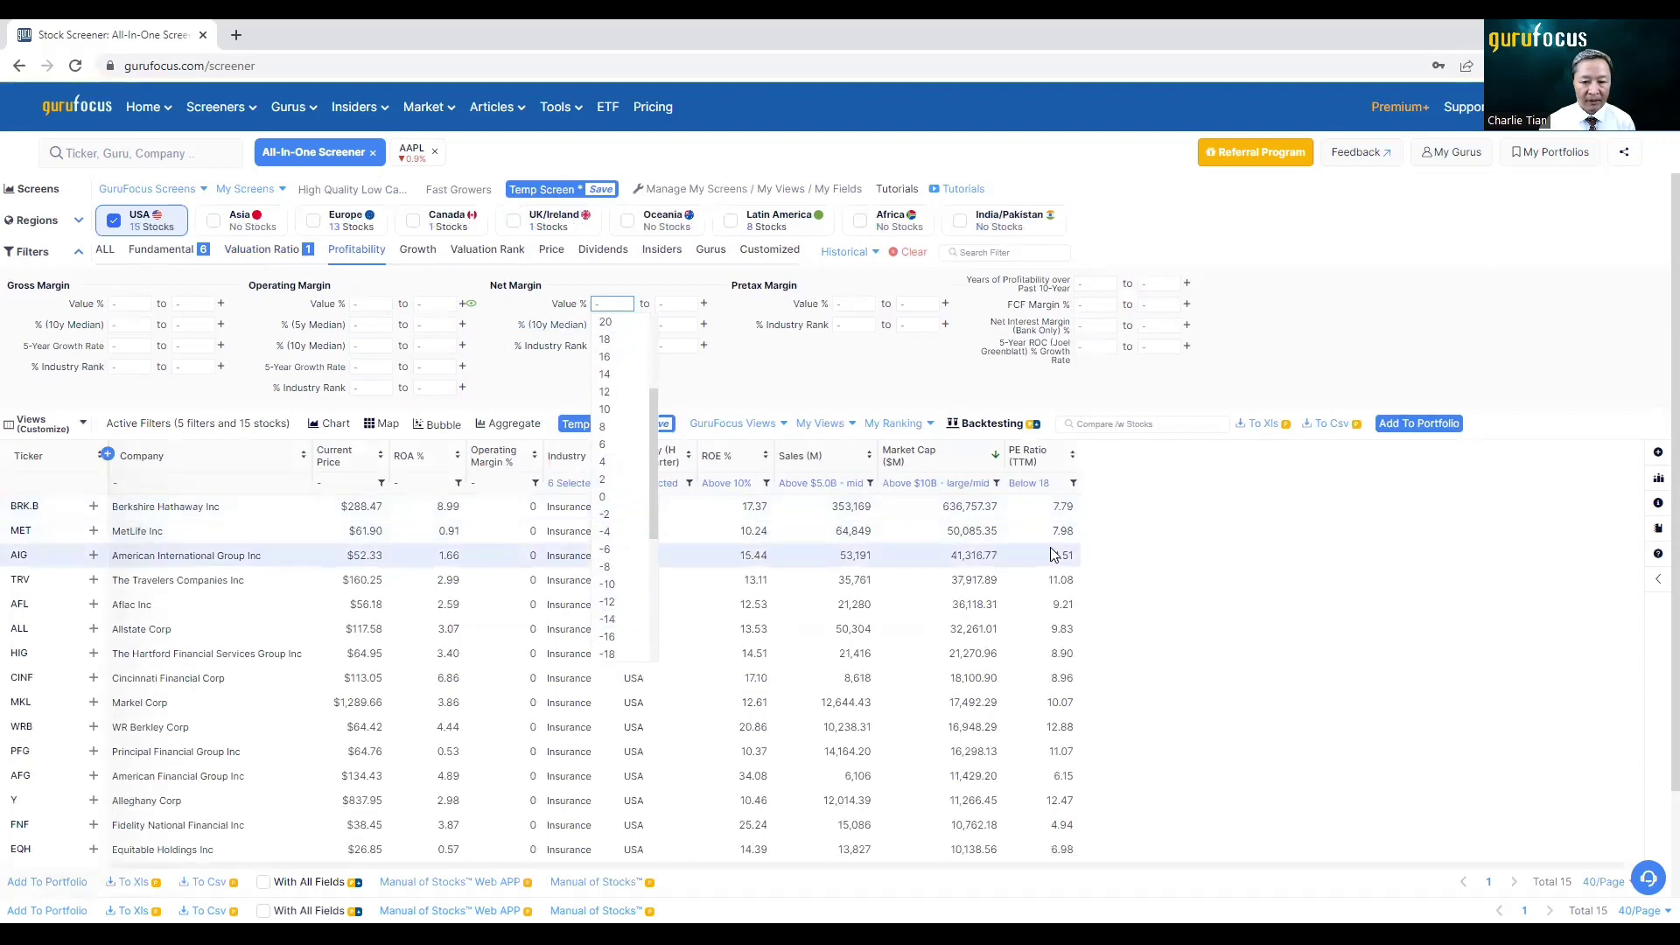
click(1164, 574)
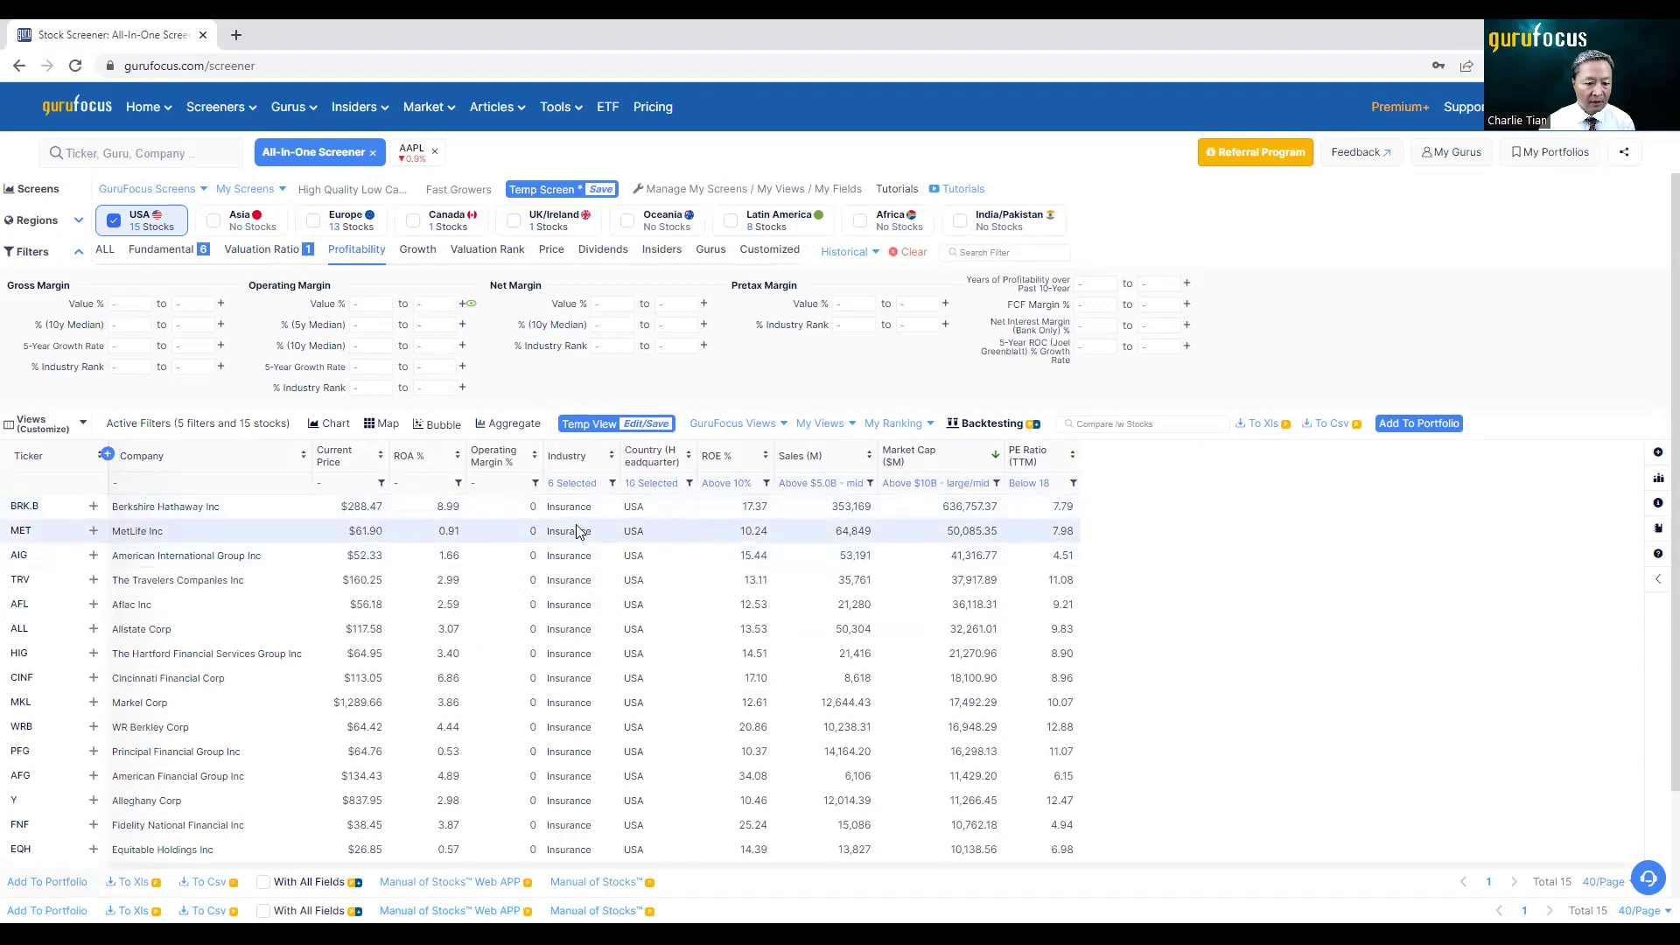
scroll(514, 584, down, 2)
scroll(514, 584, up, 2)
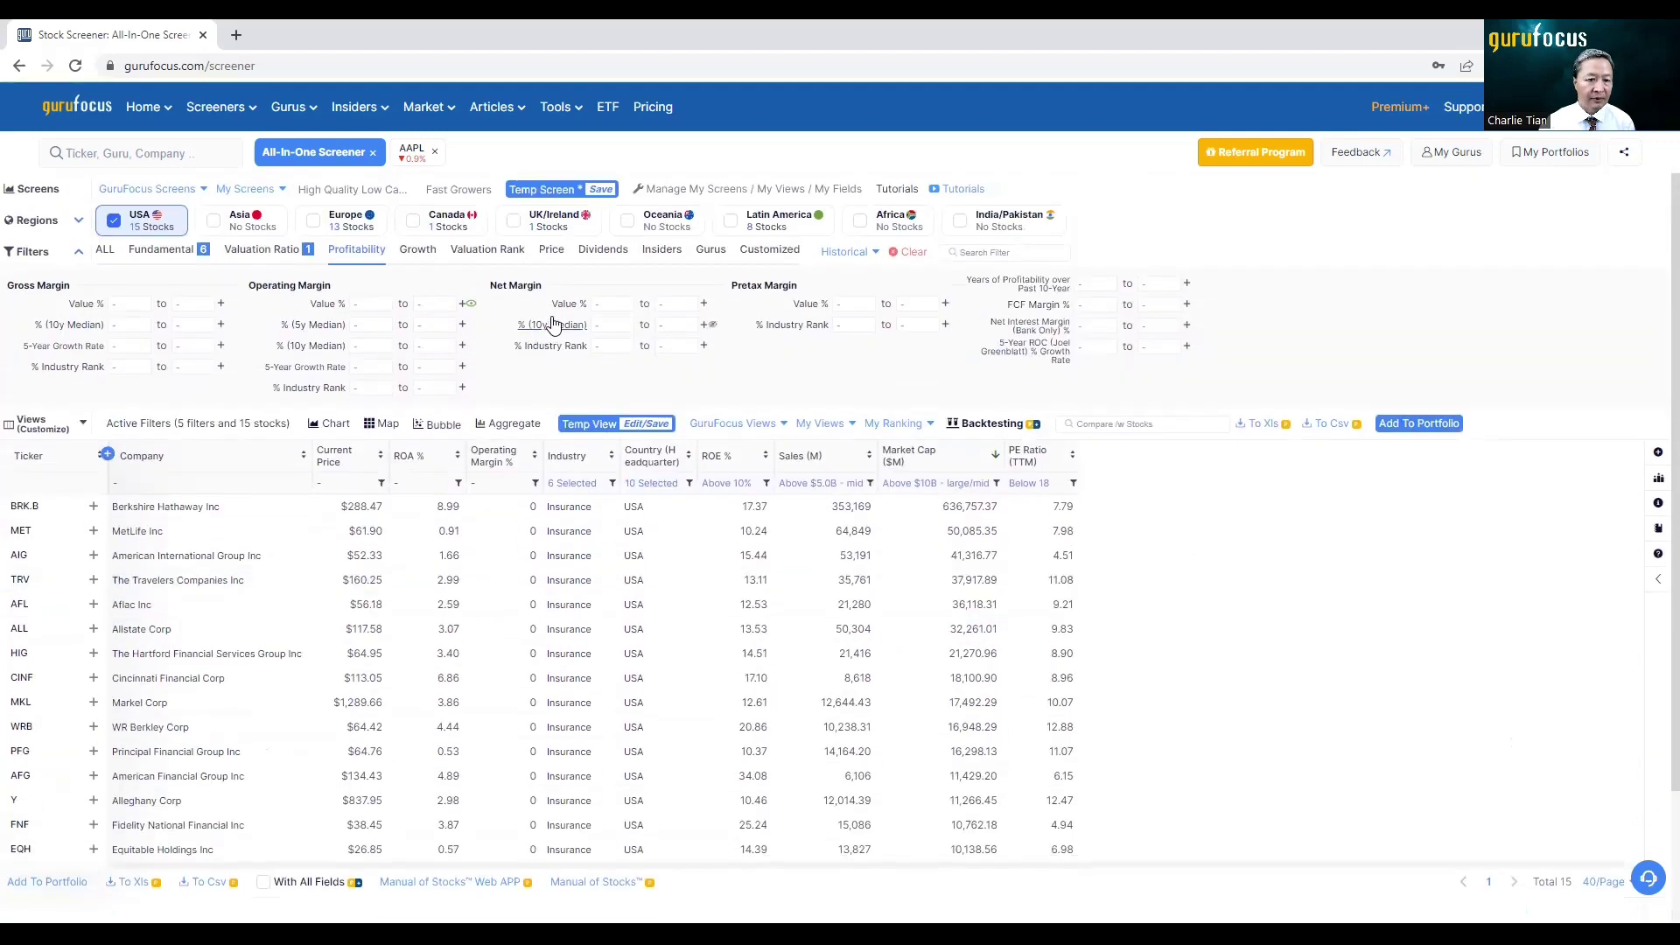
click(612, 304)
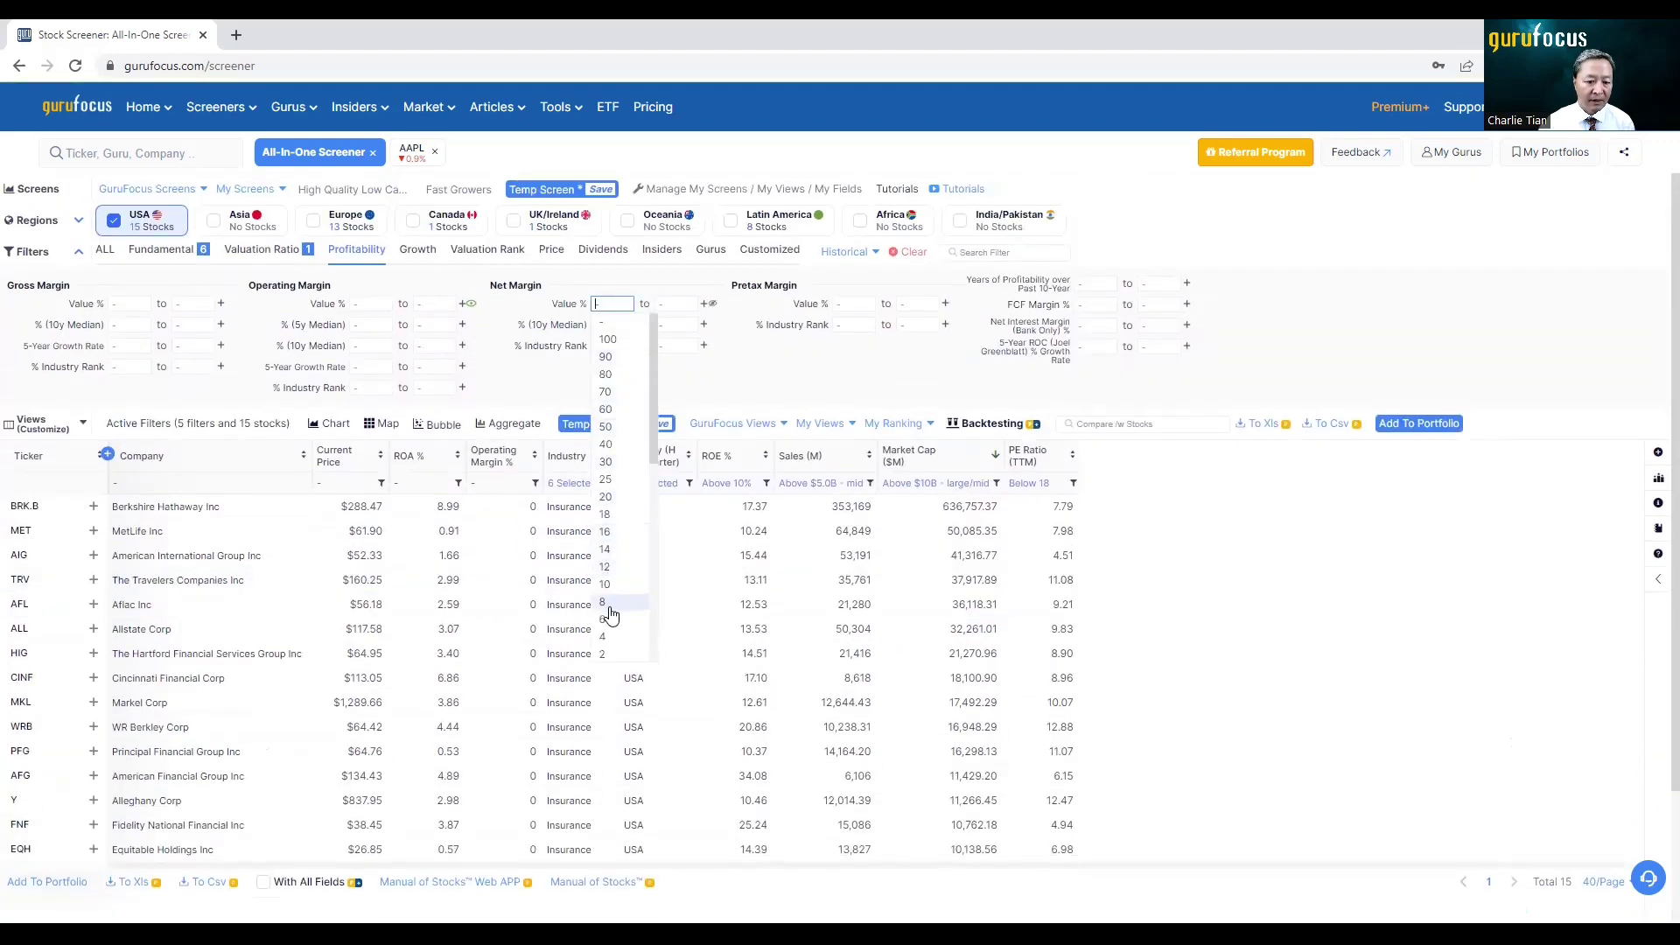
click(623, 638)
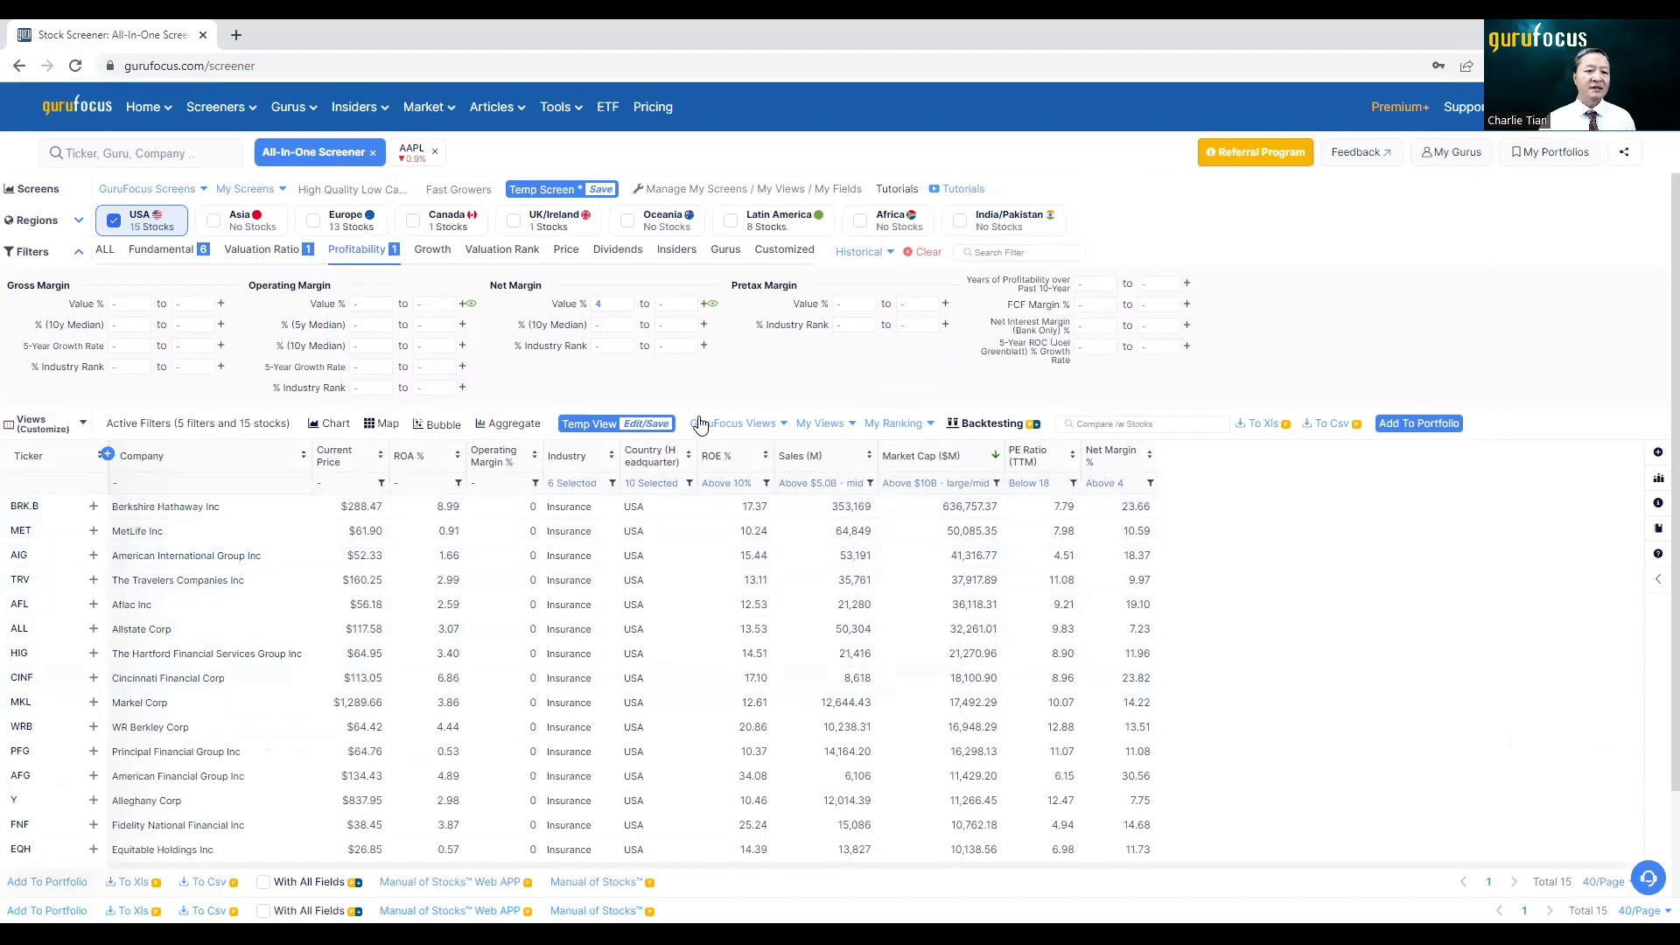
Look over the growth, valuation rank and price filters and add the Dividend Yield % field to the results view
click(435, 259)
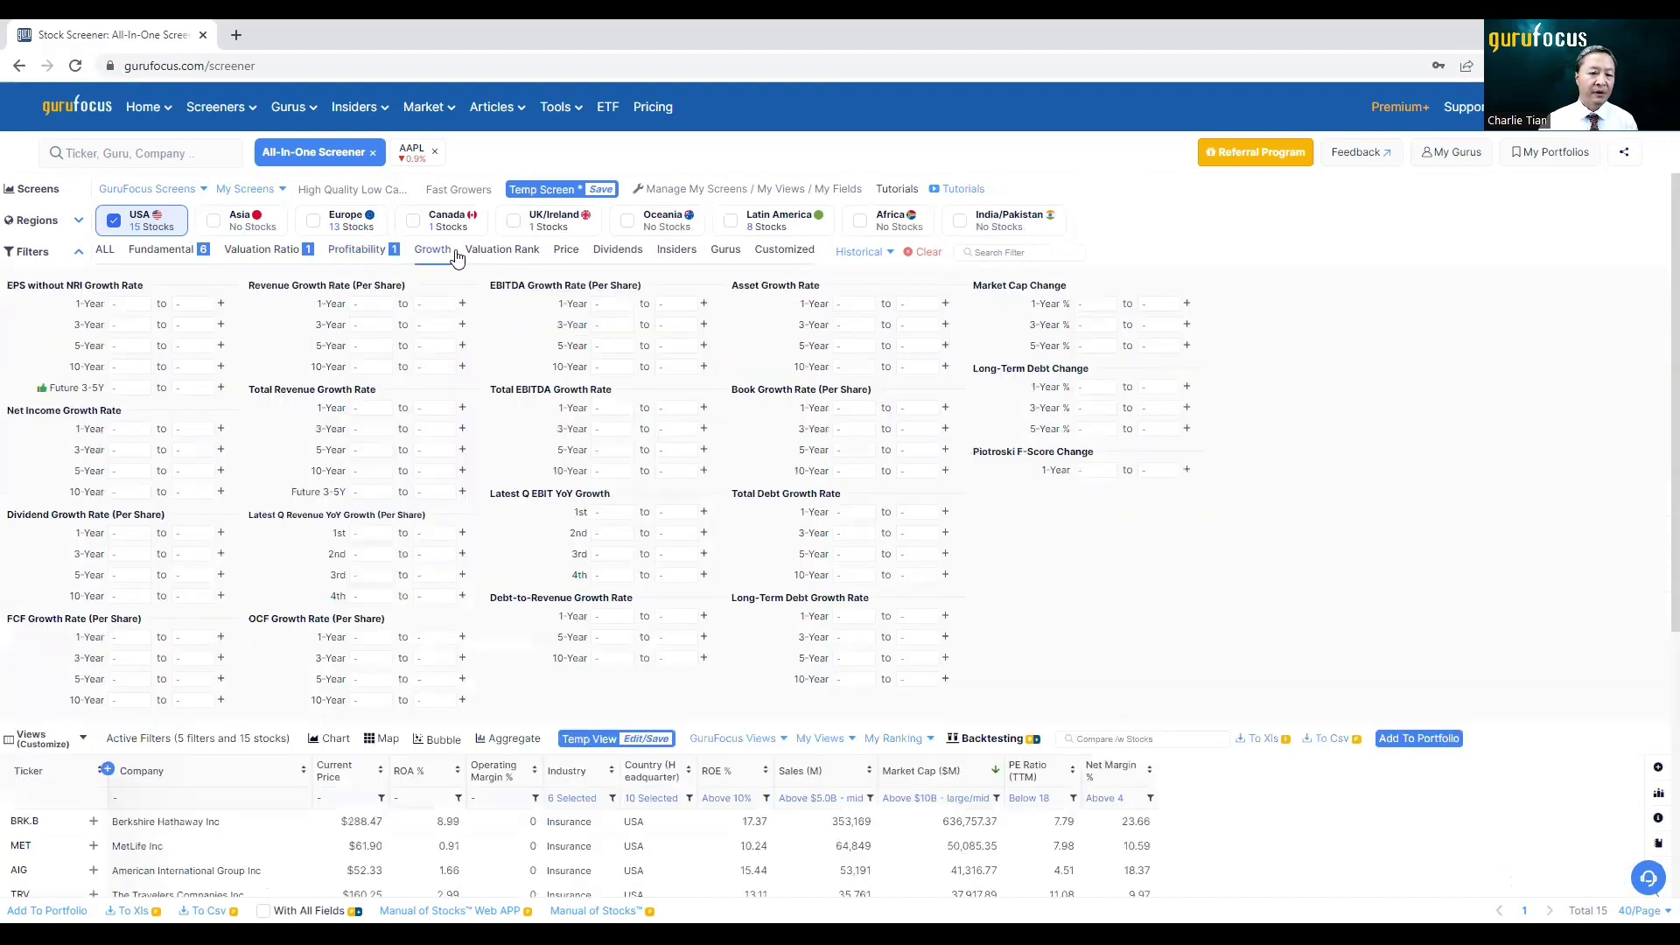
click(525, 259)
click(569, 259)
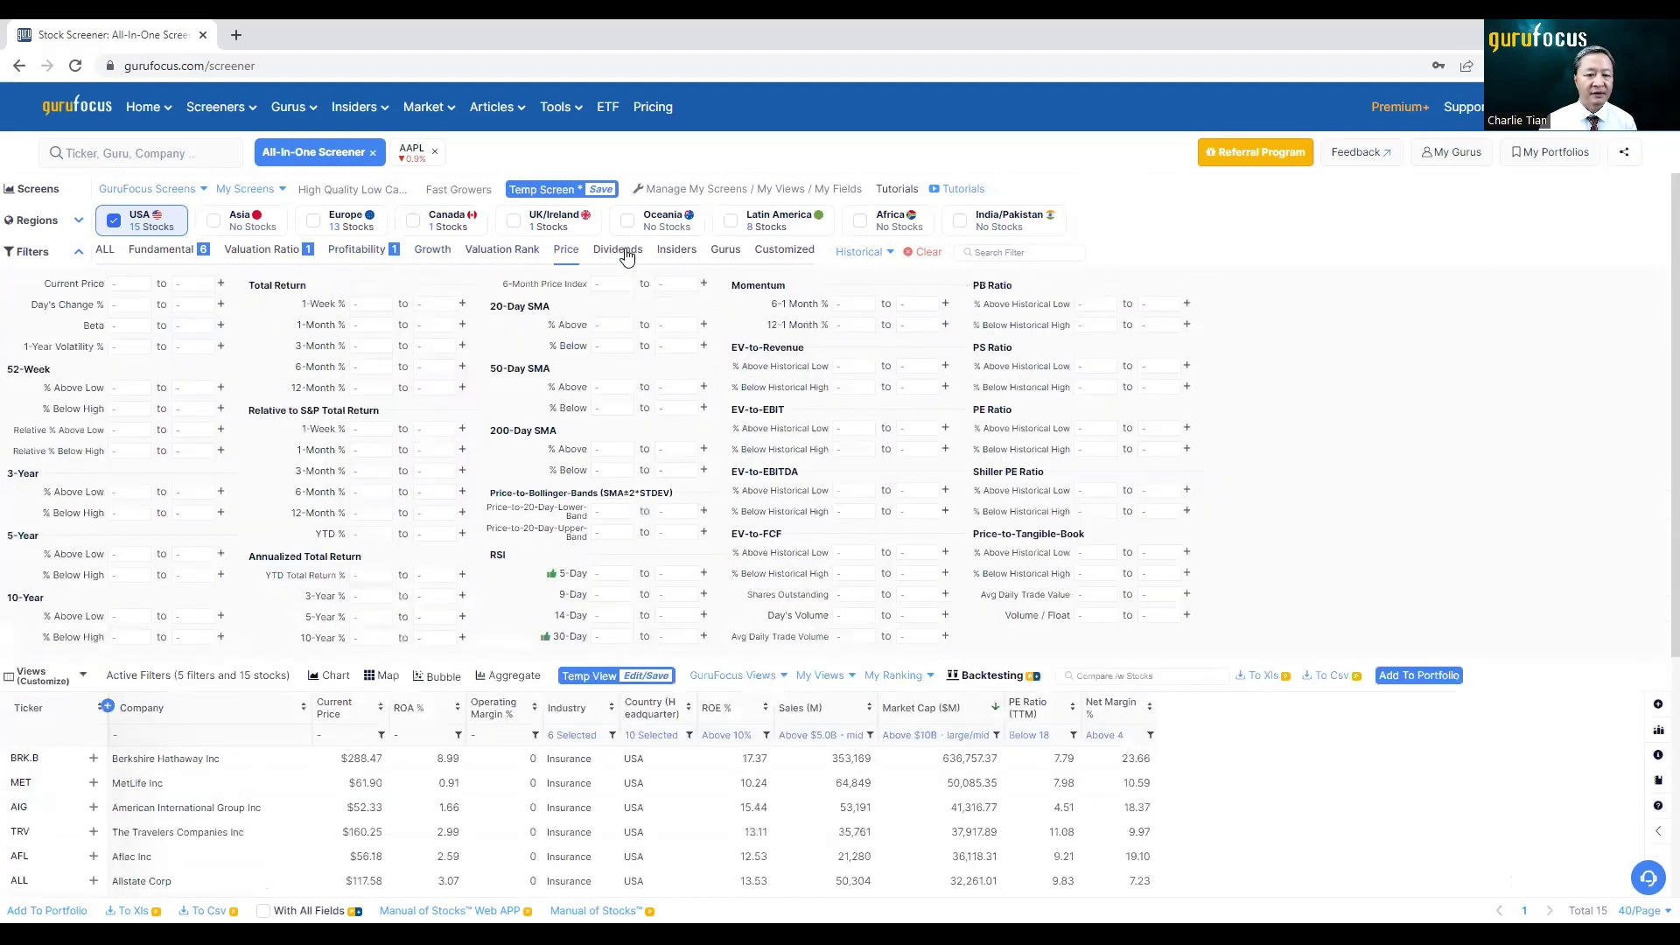
click(630, 255)
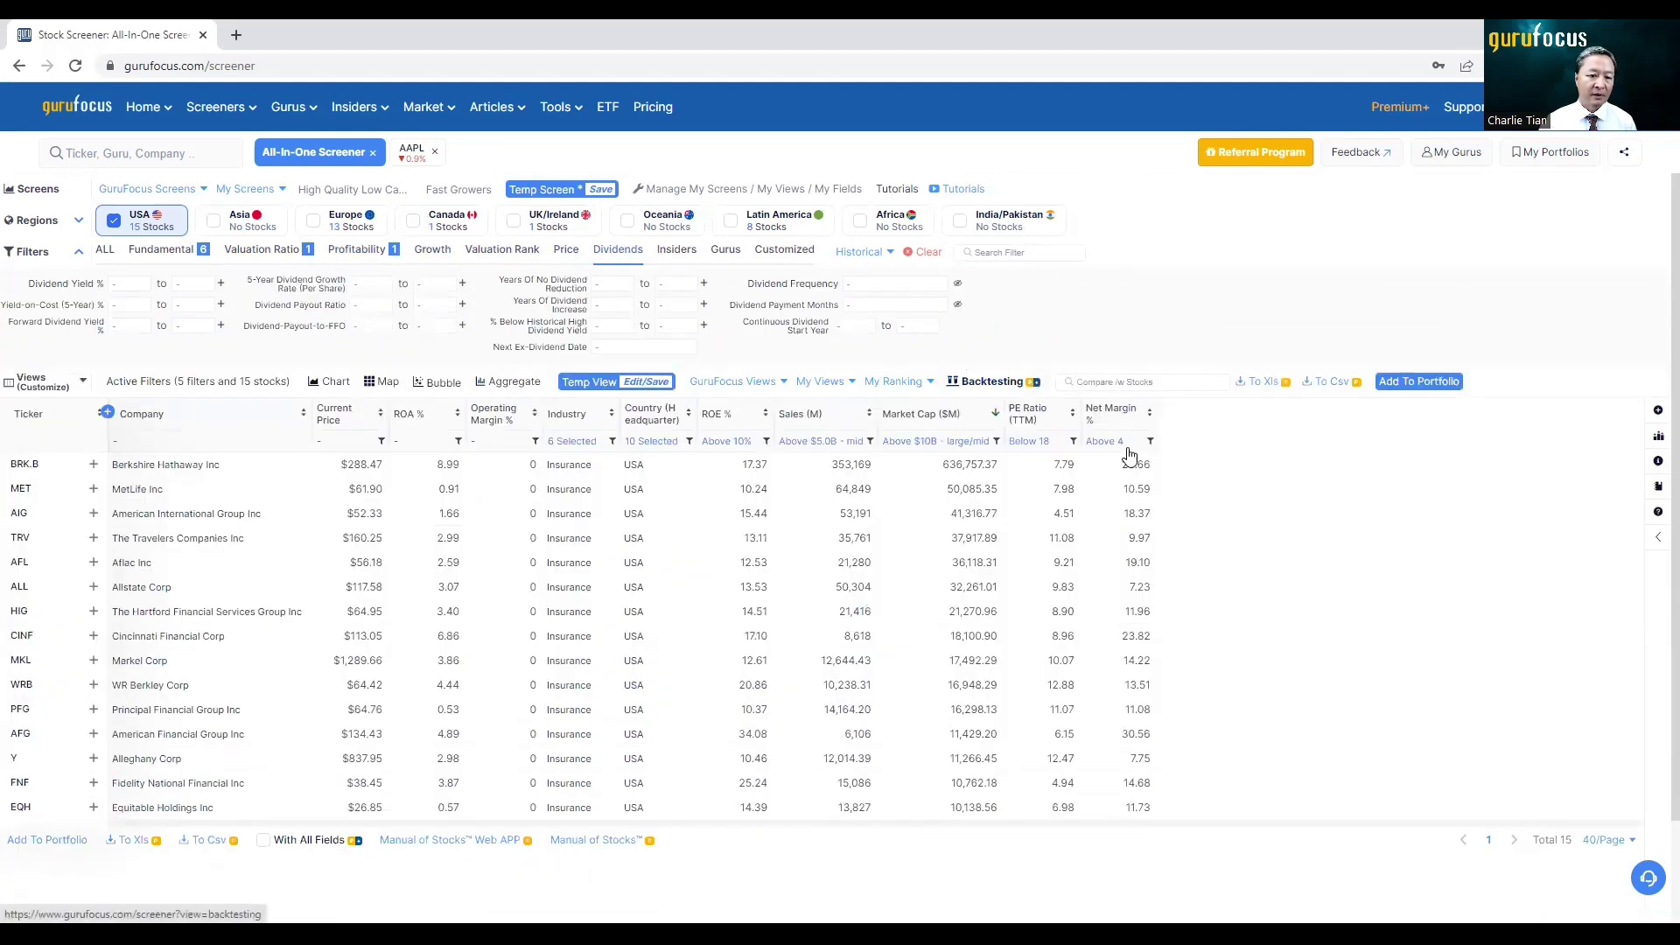
click(224, 284)
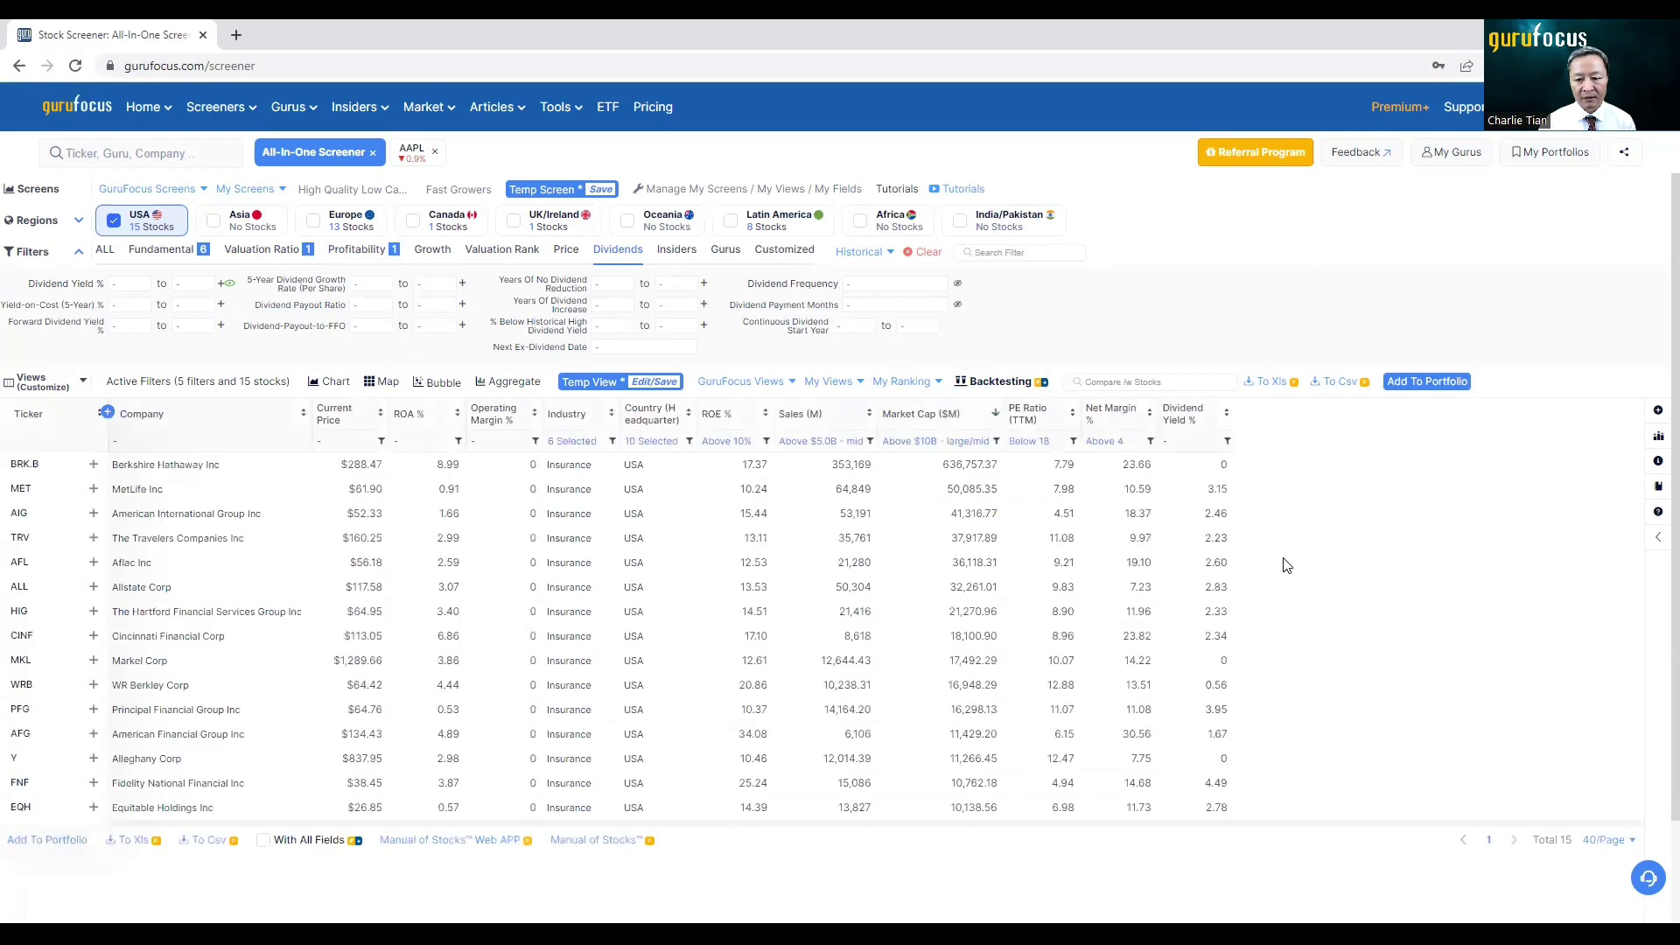
Try 3.5% as the minimum of the Dividend Yield % filter, and lower it to 2.1%
click(133, 285)
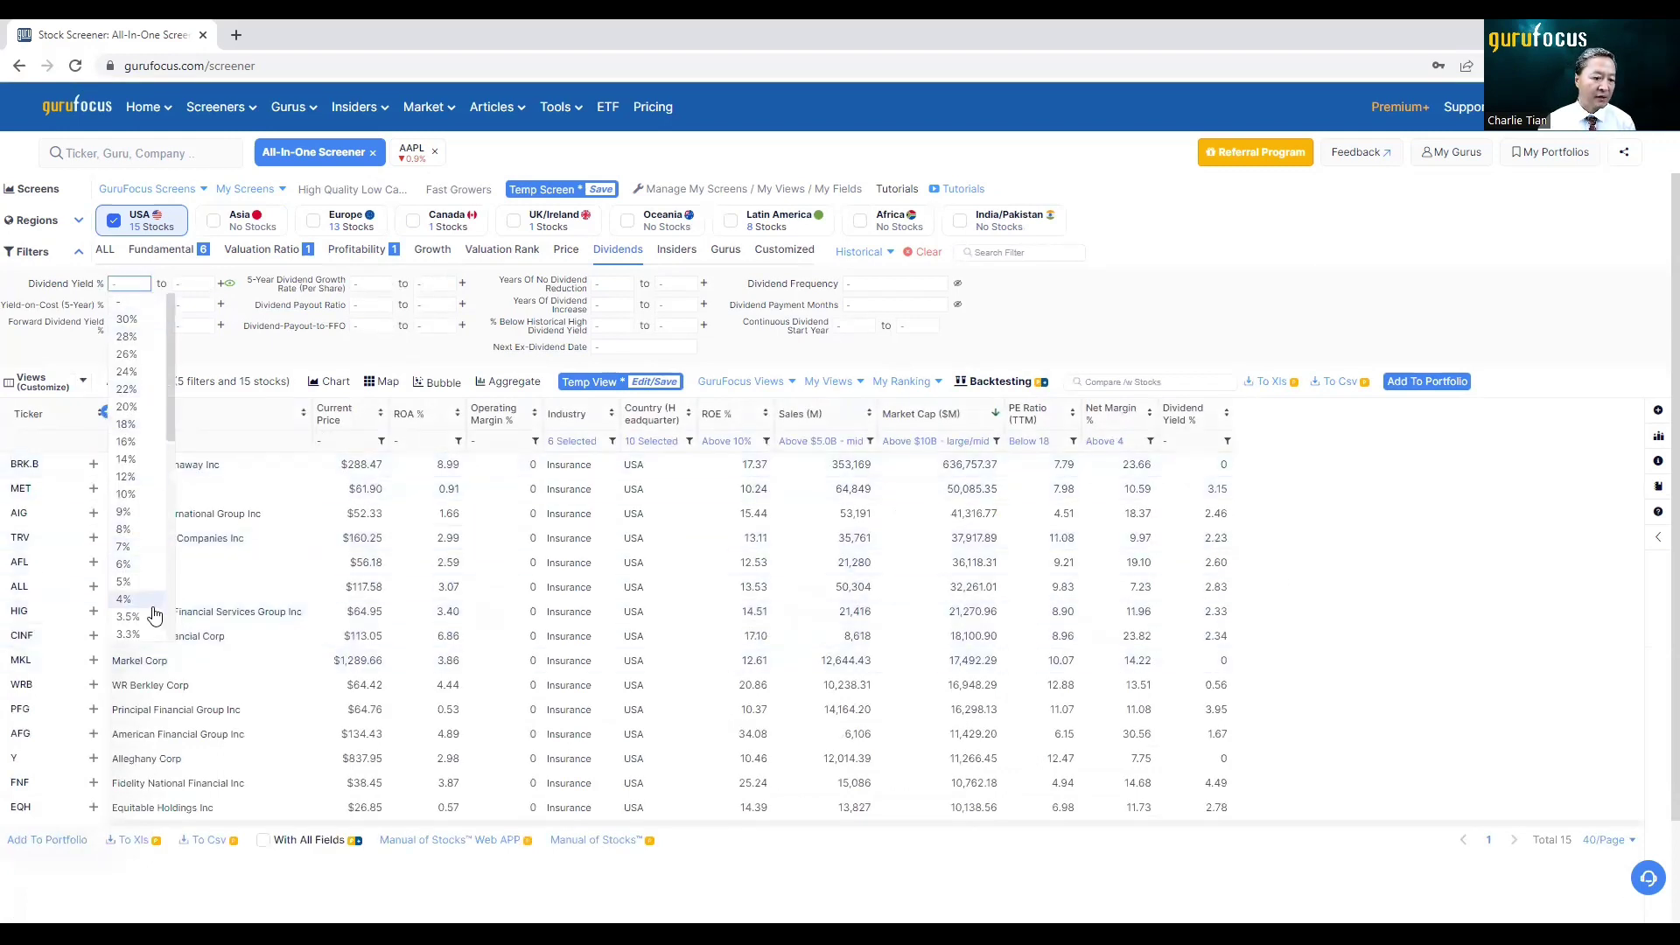
click(128, 617)
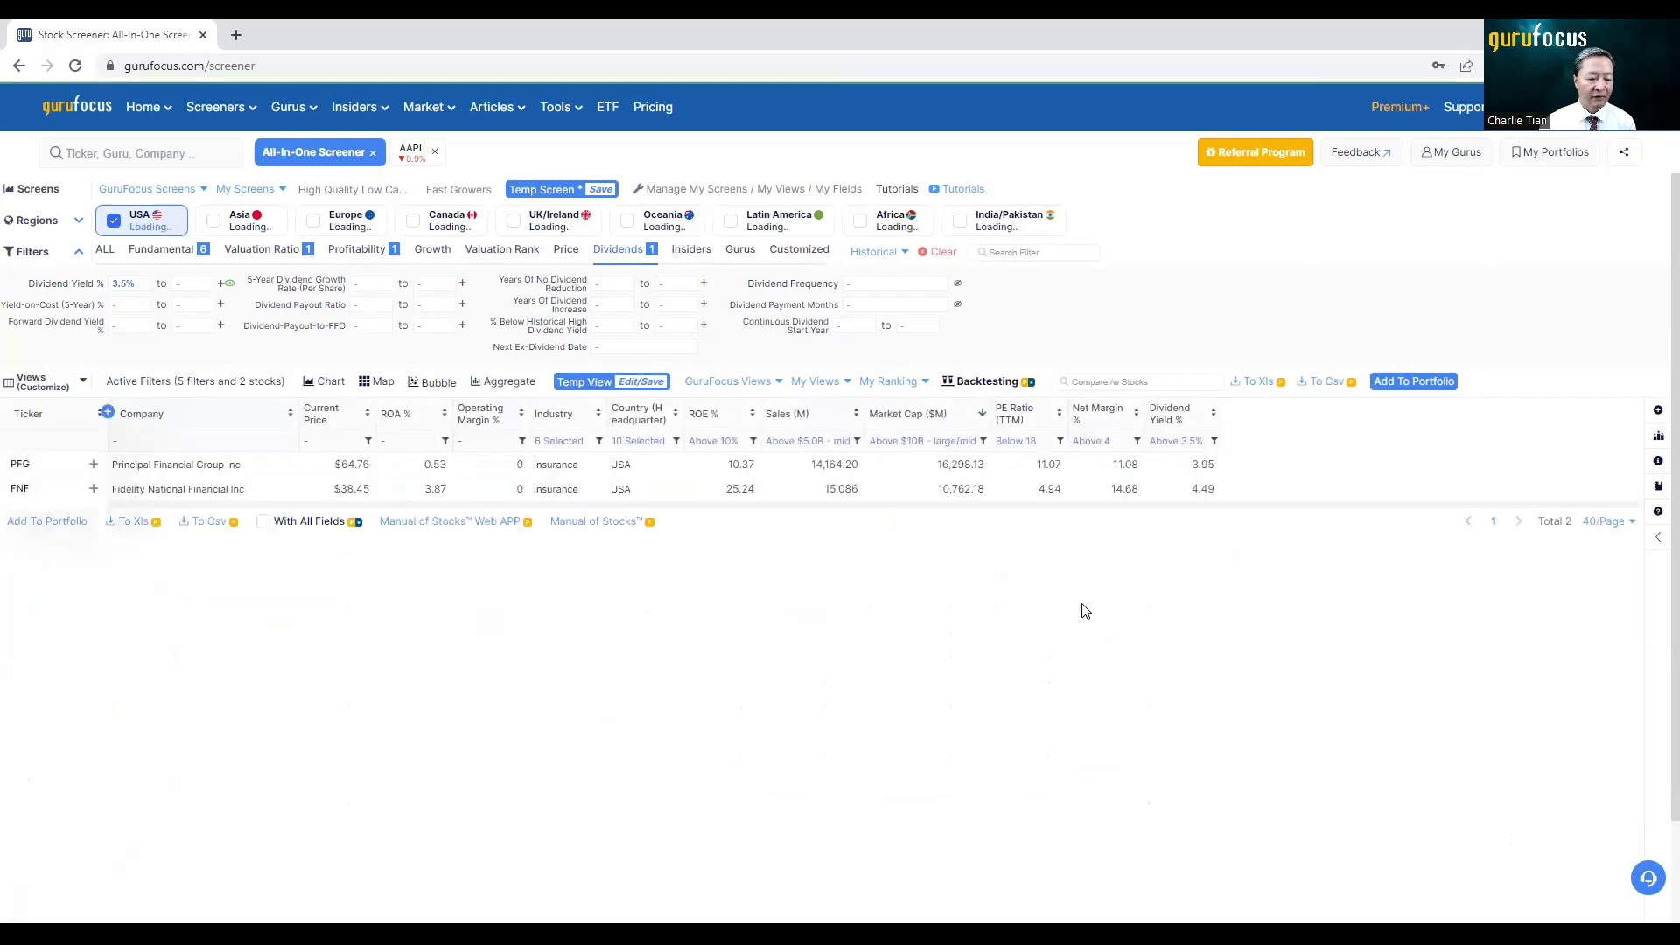
click(130, 285)
scroll(141, 491, down, 2)
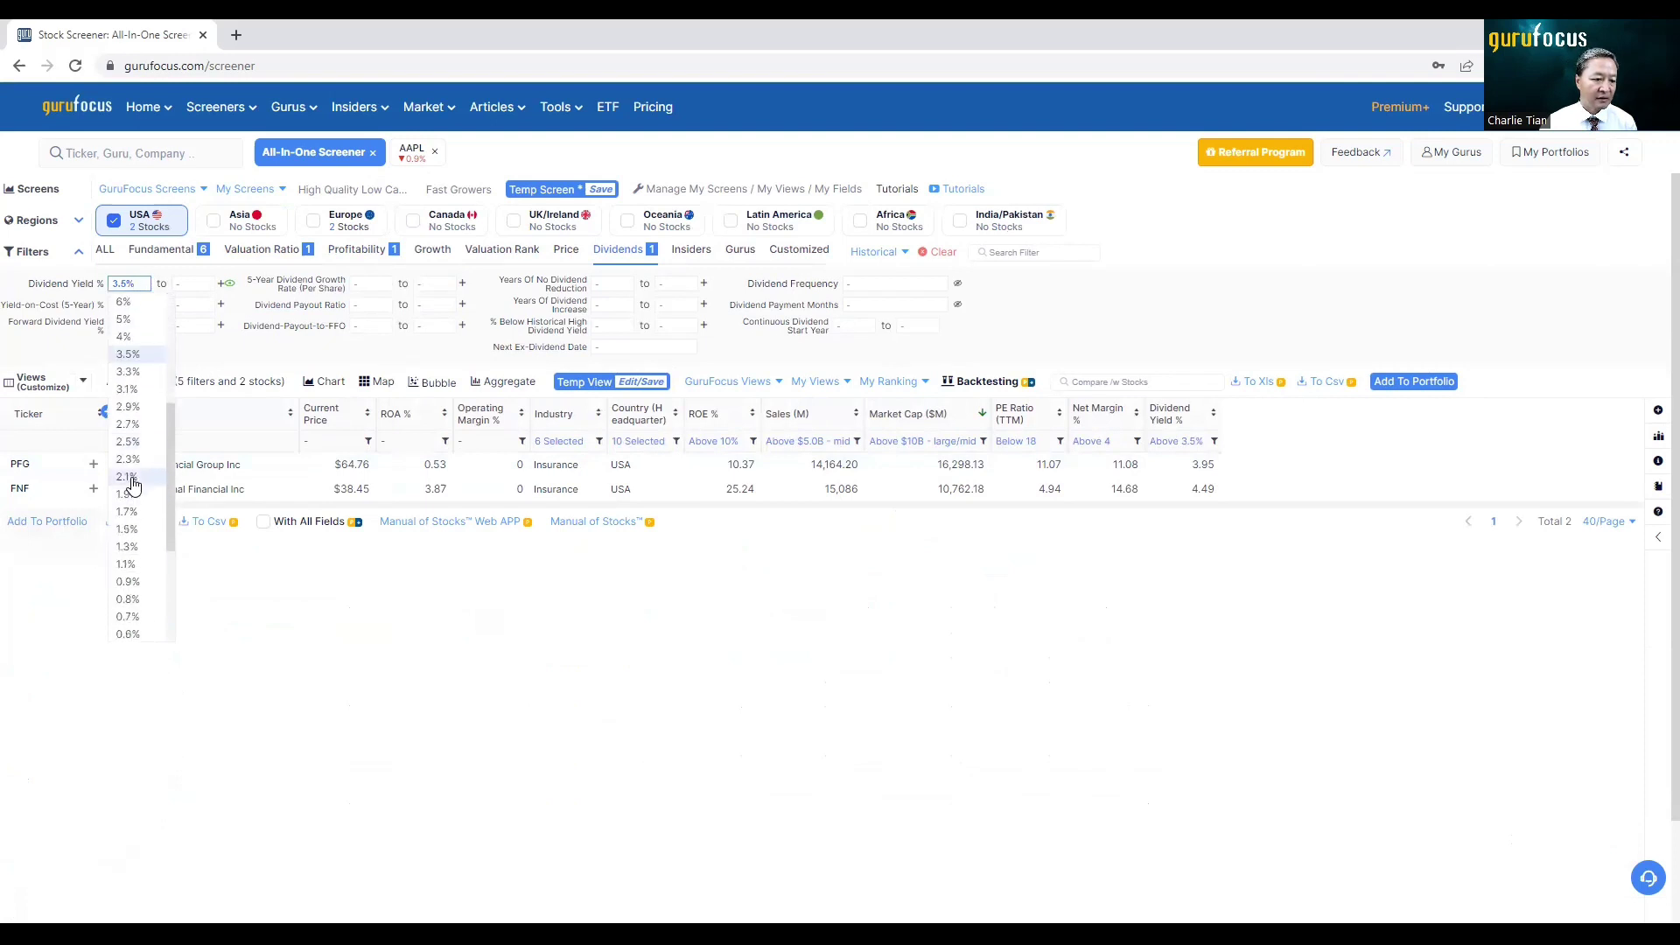
click(133, 485)
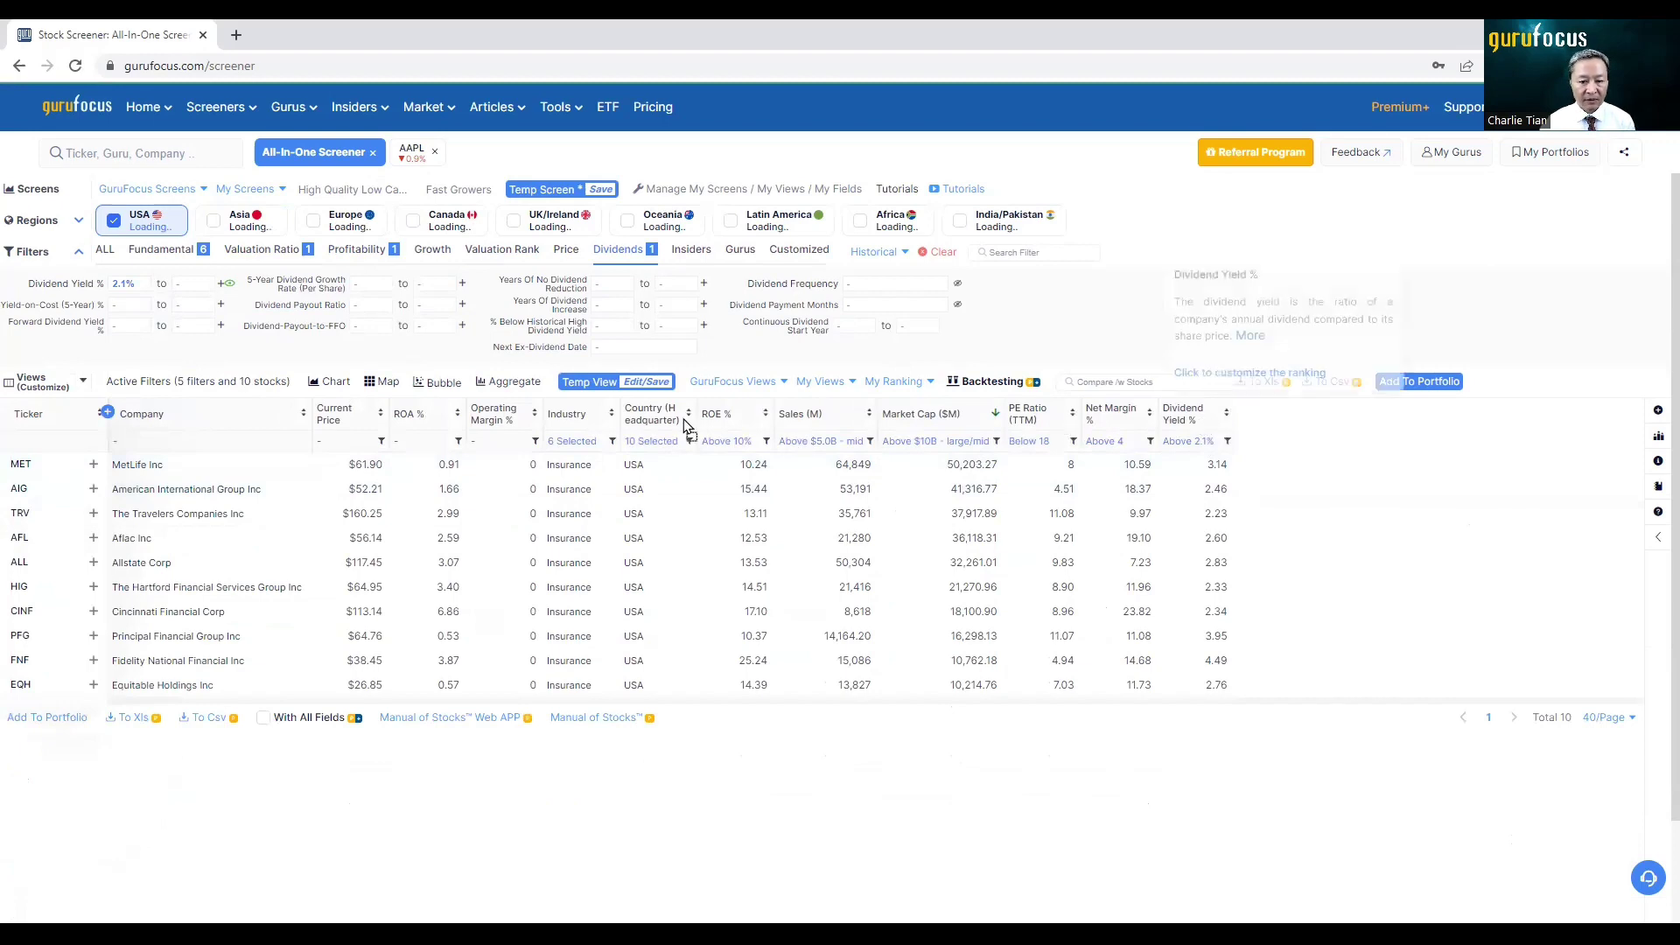
Move the Dividend Yield % column between Industry and Country, and remove the Operating Margin % column from the results view
drag(749, 435, 751, 436)
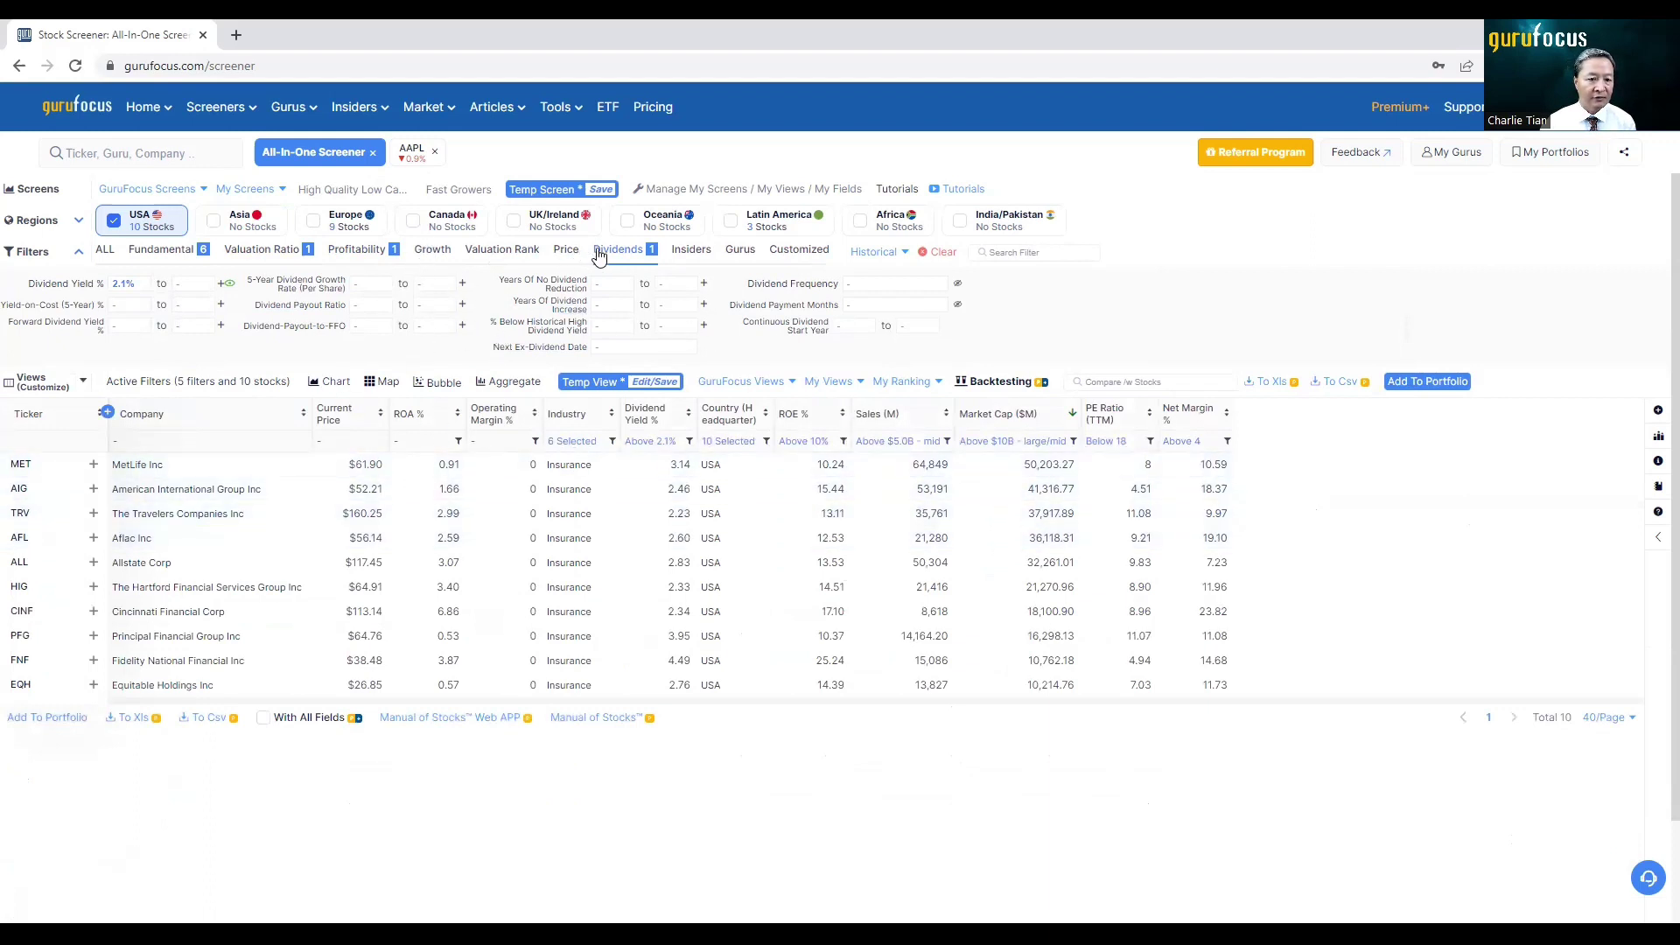
click(359, 249)
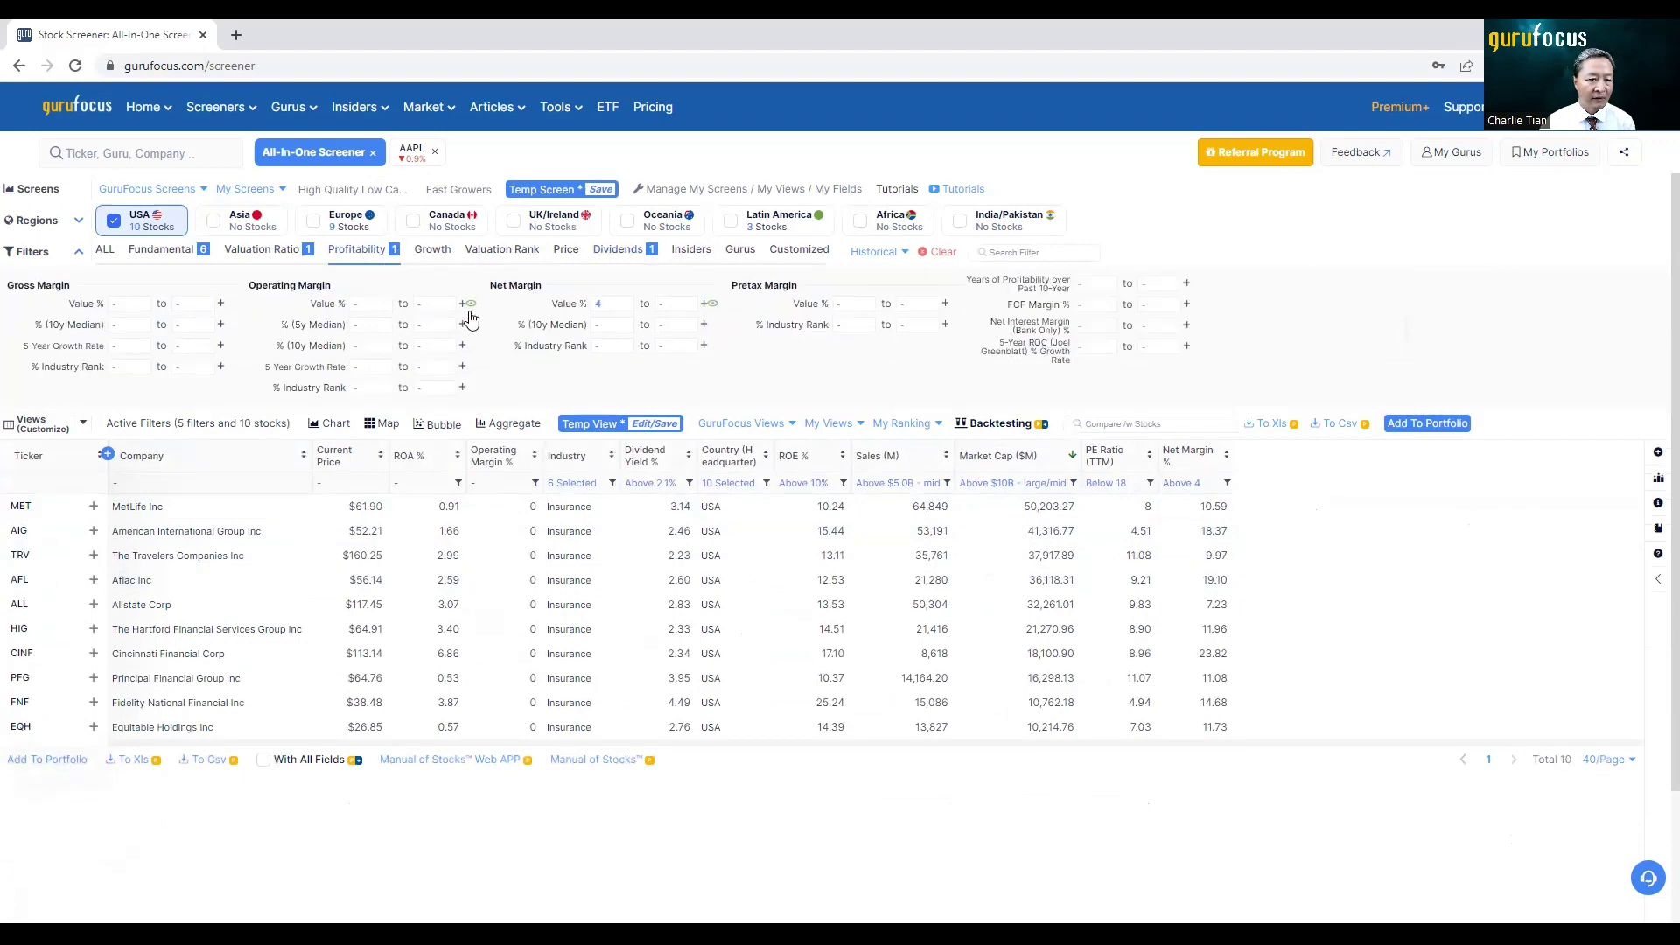
click(474, 305)
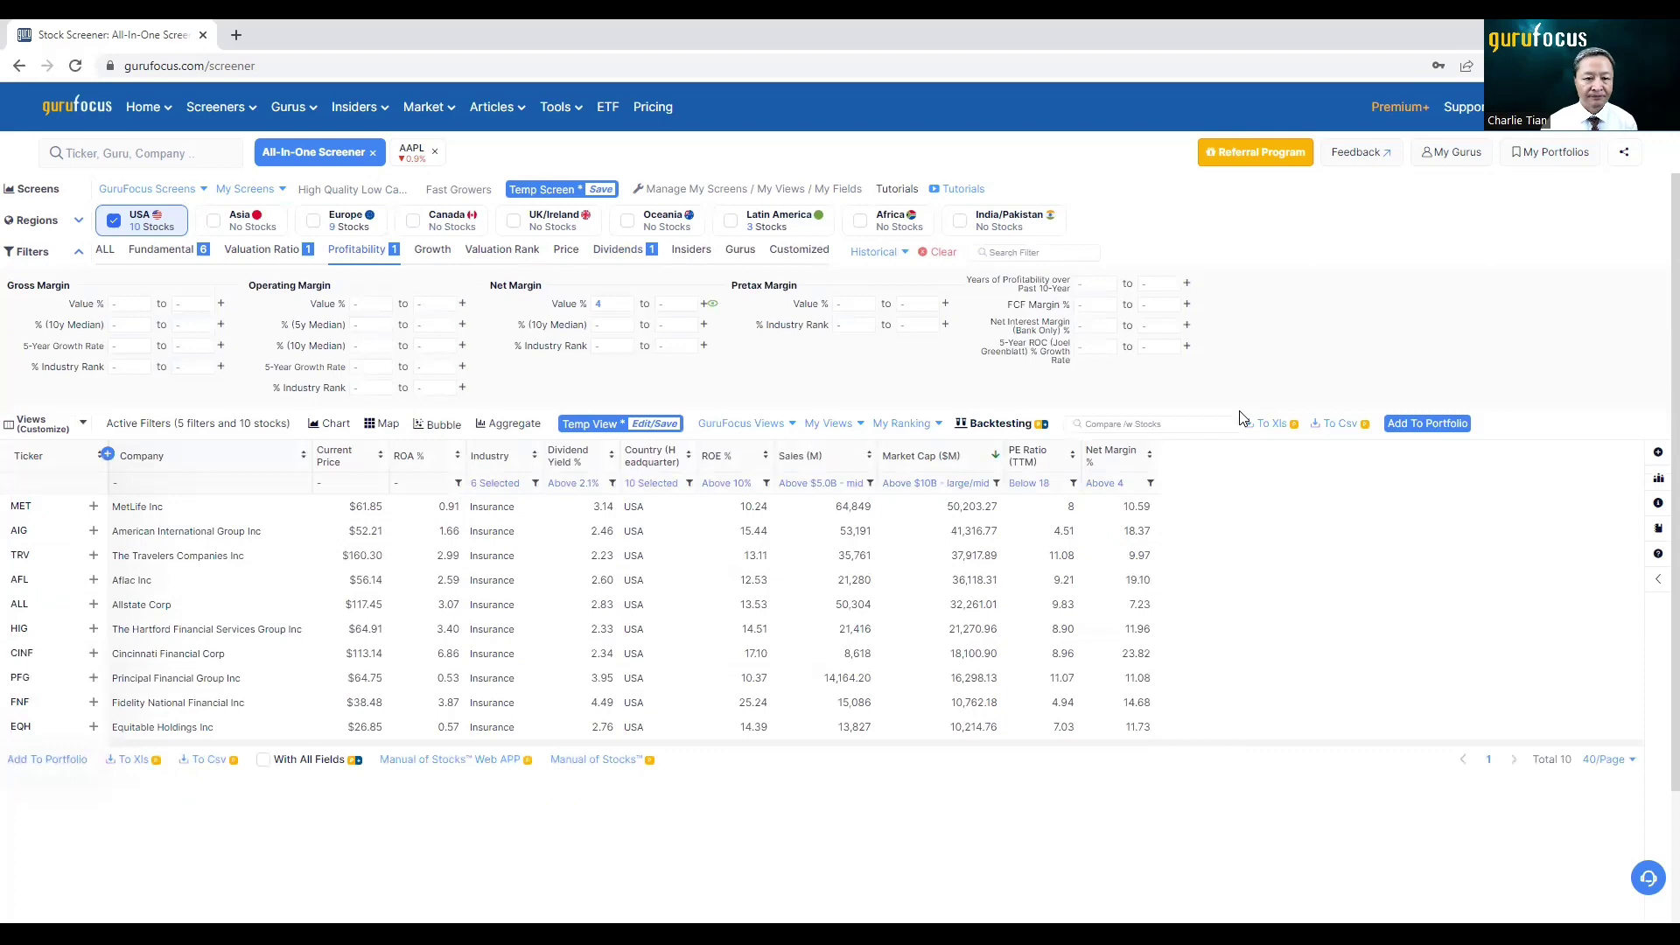
Look over the Gurus, Insiders and Customized filter categories
click(740, 252)
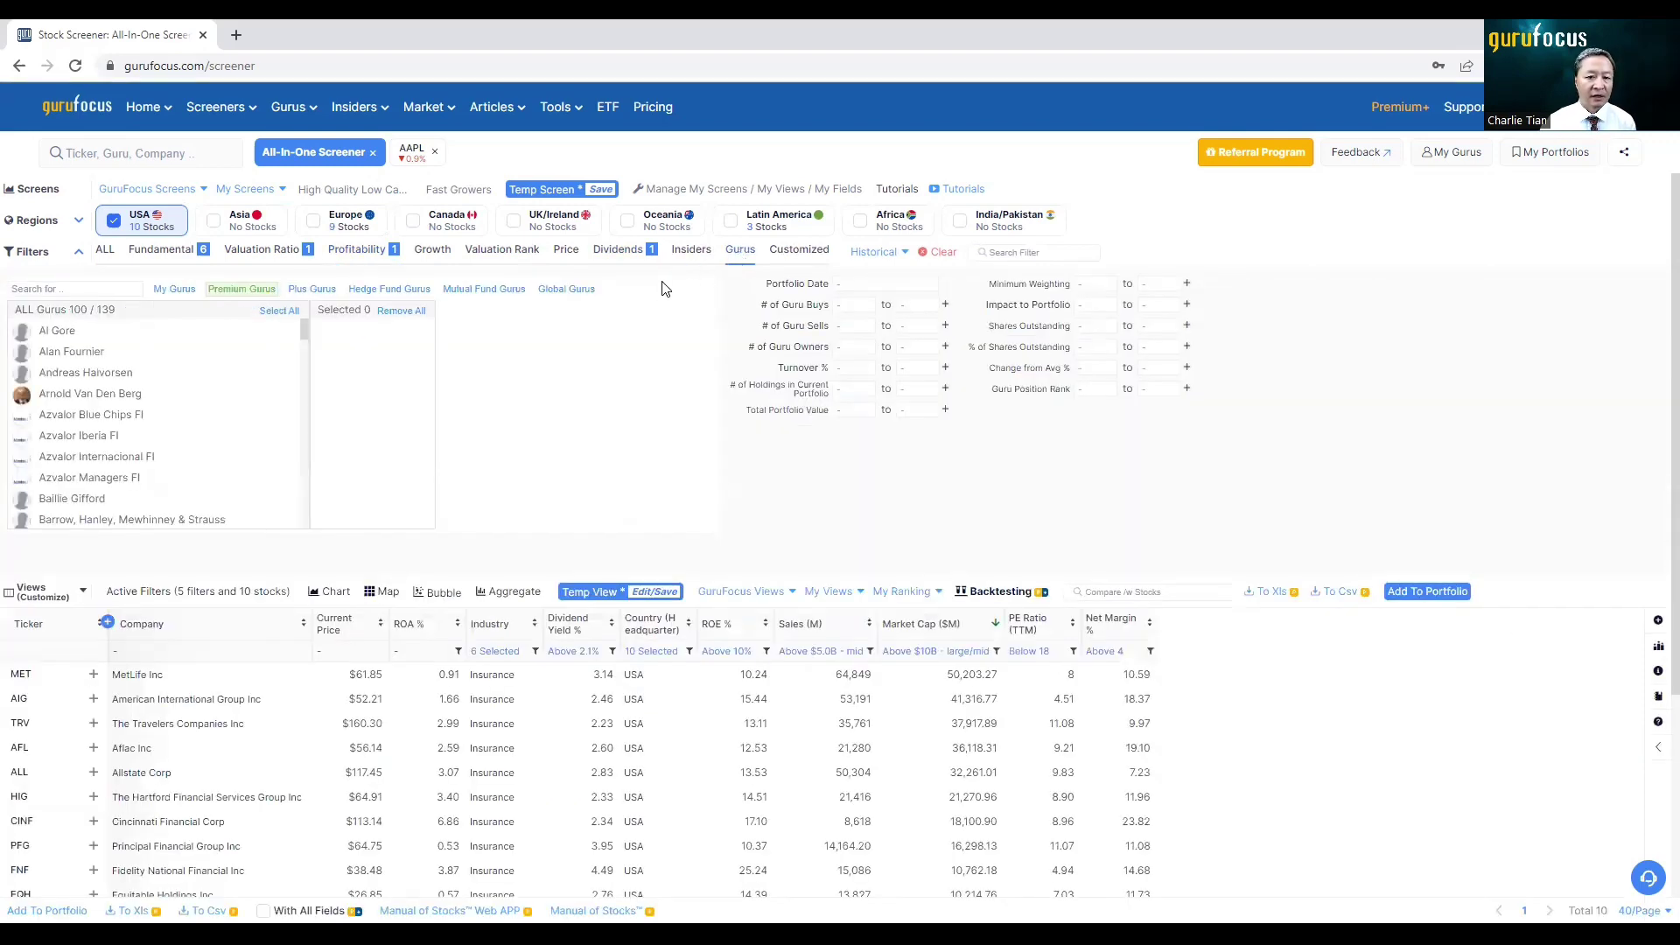
click(691, 254)
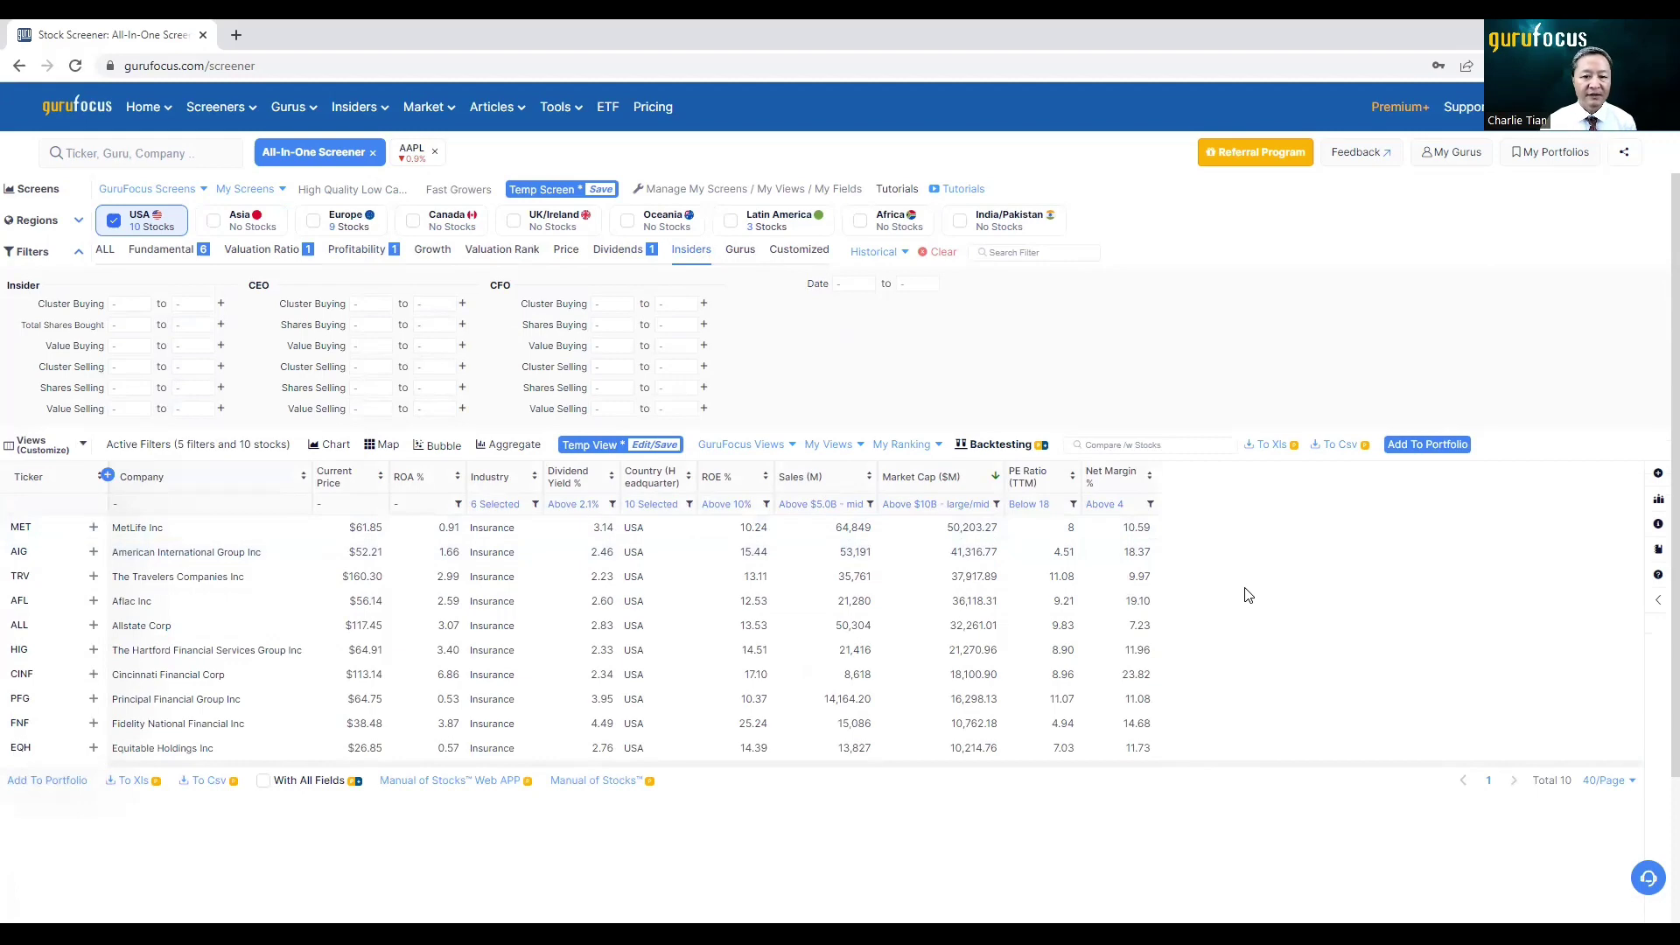
click(799, 250)
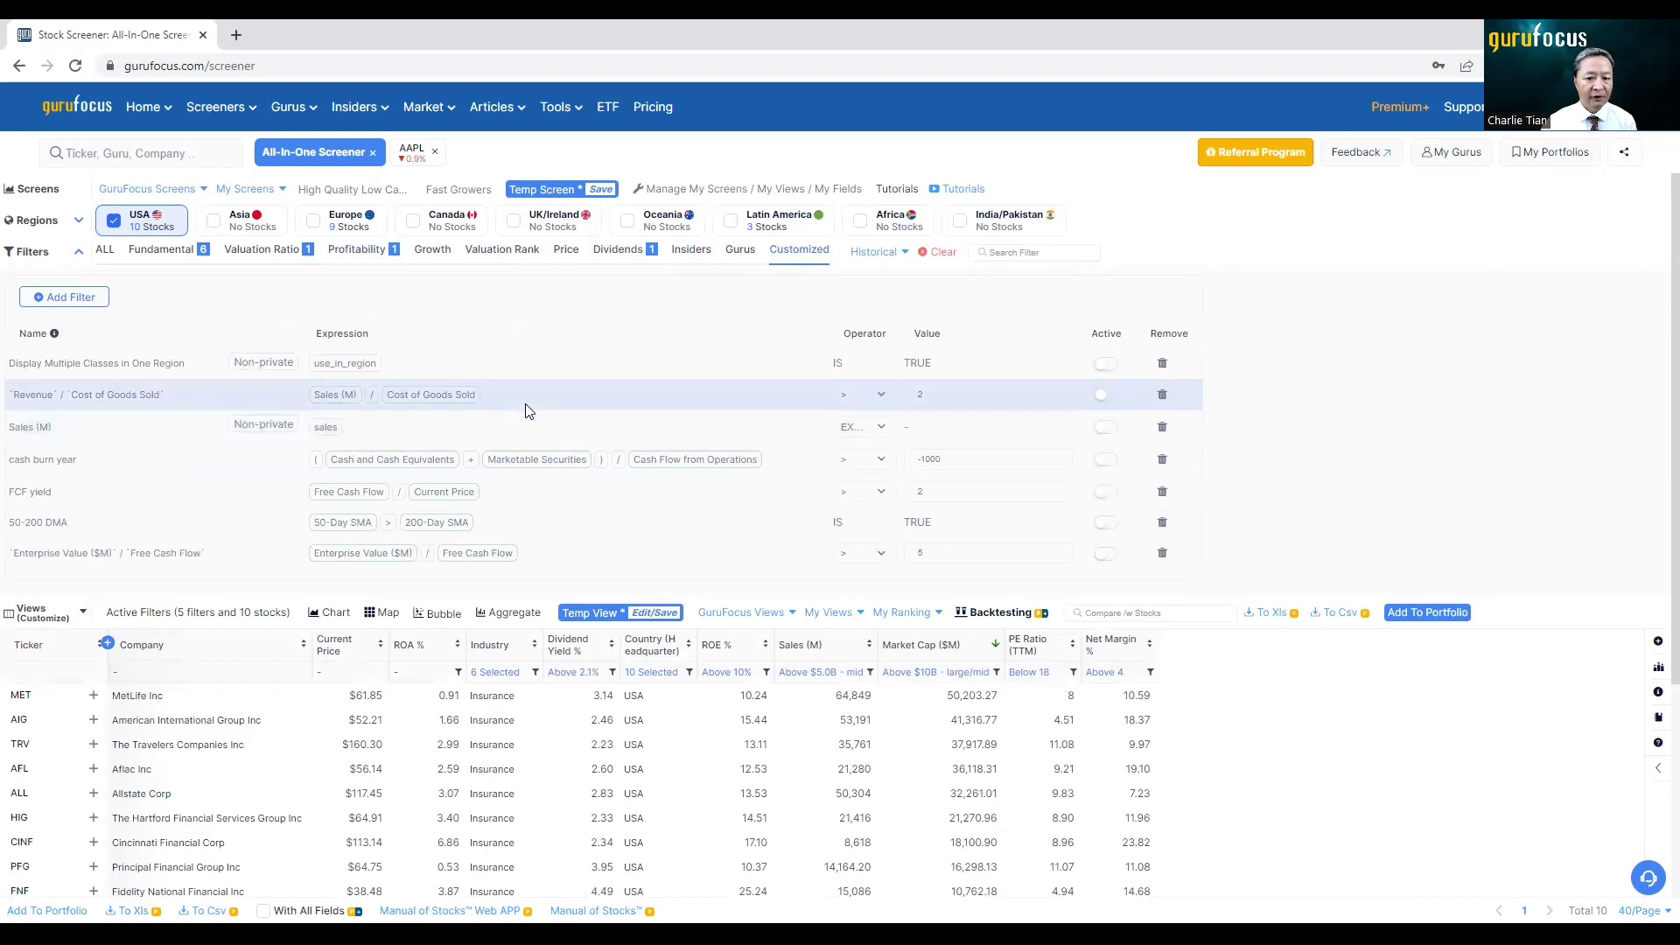
Create a custom filter named test3 with the expression Revenue / Cost of Goods Sold
click(68, 301)
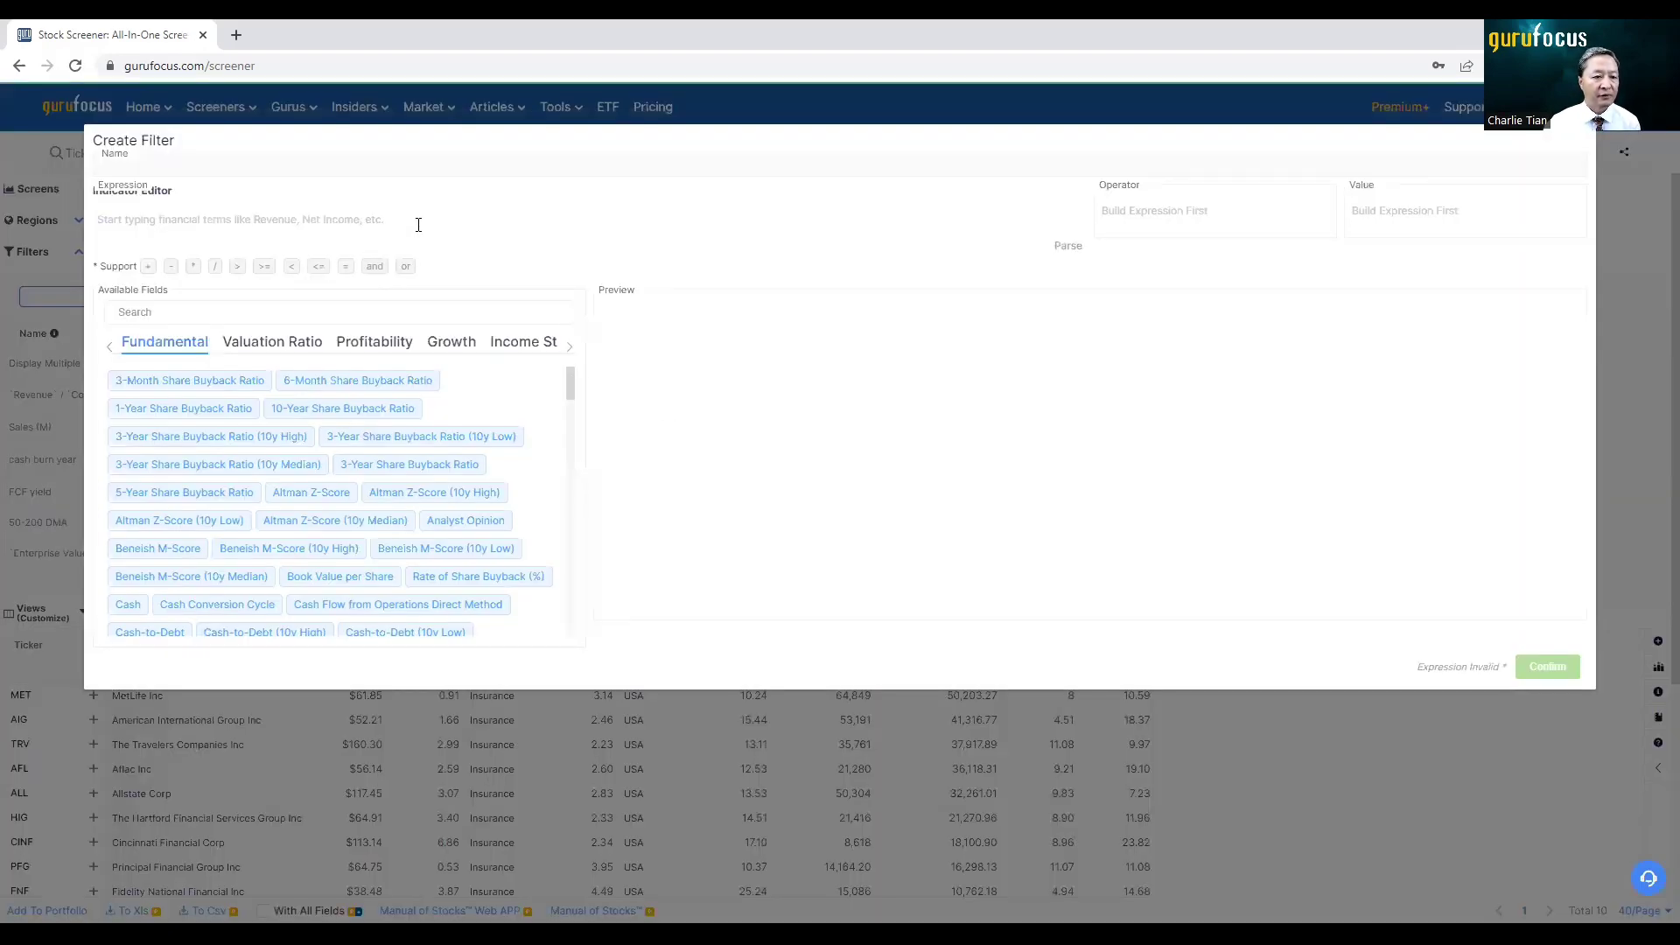
click(419, 224)
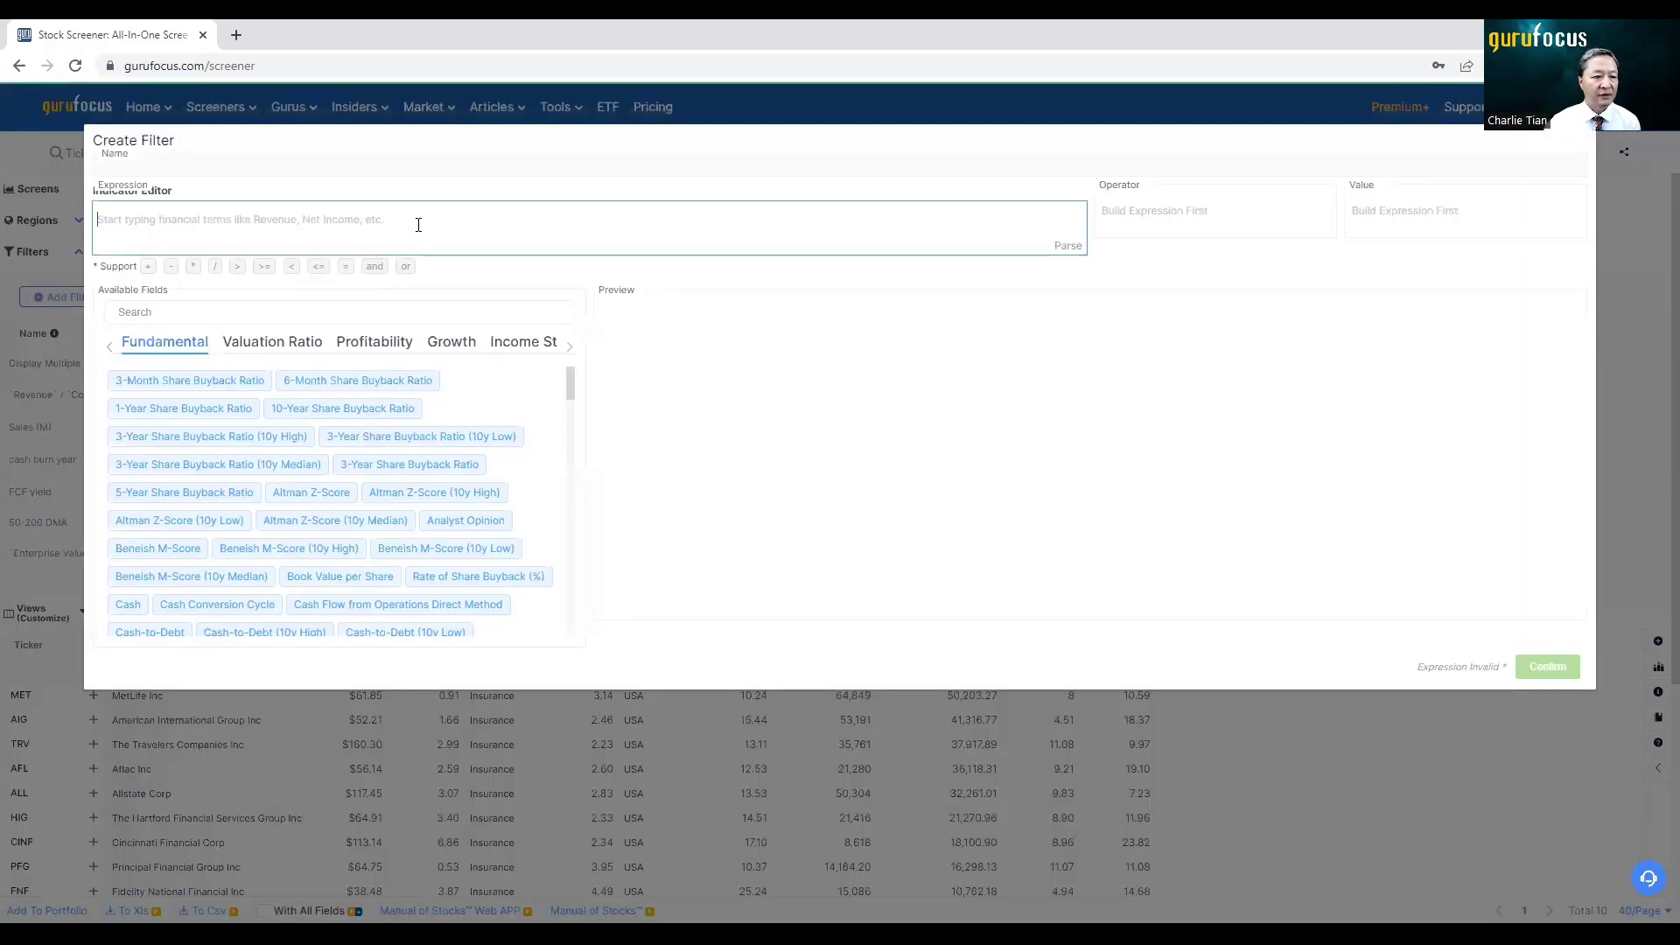
click(419, 168)
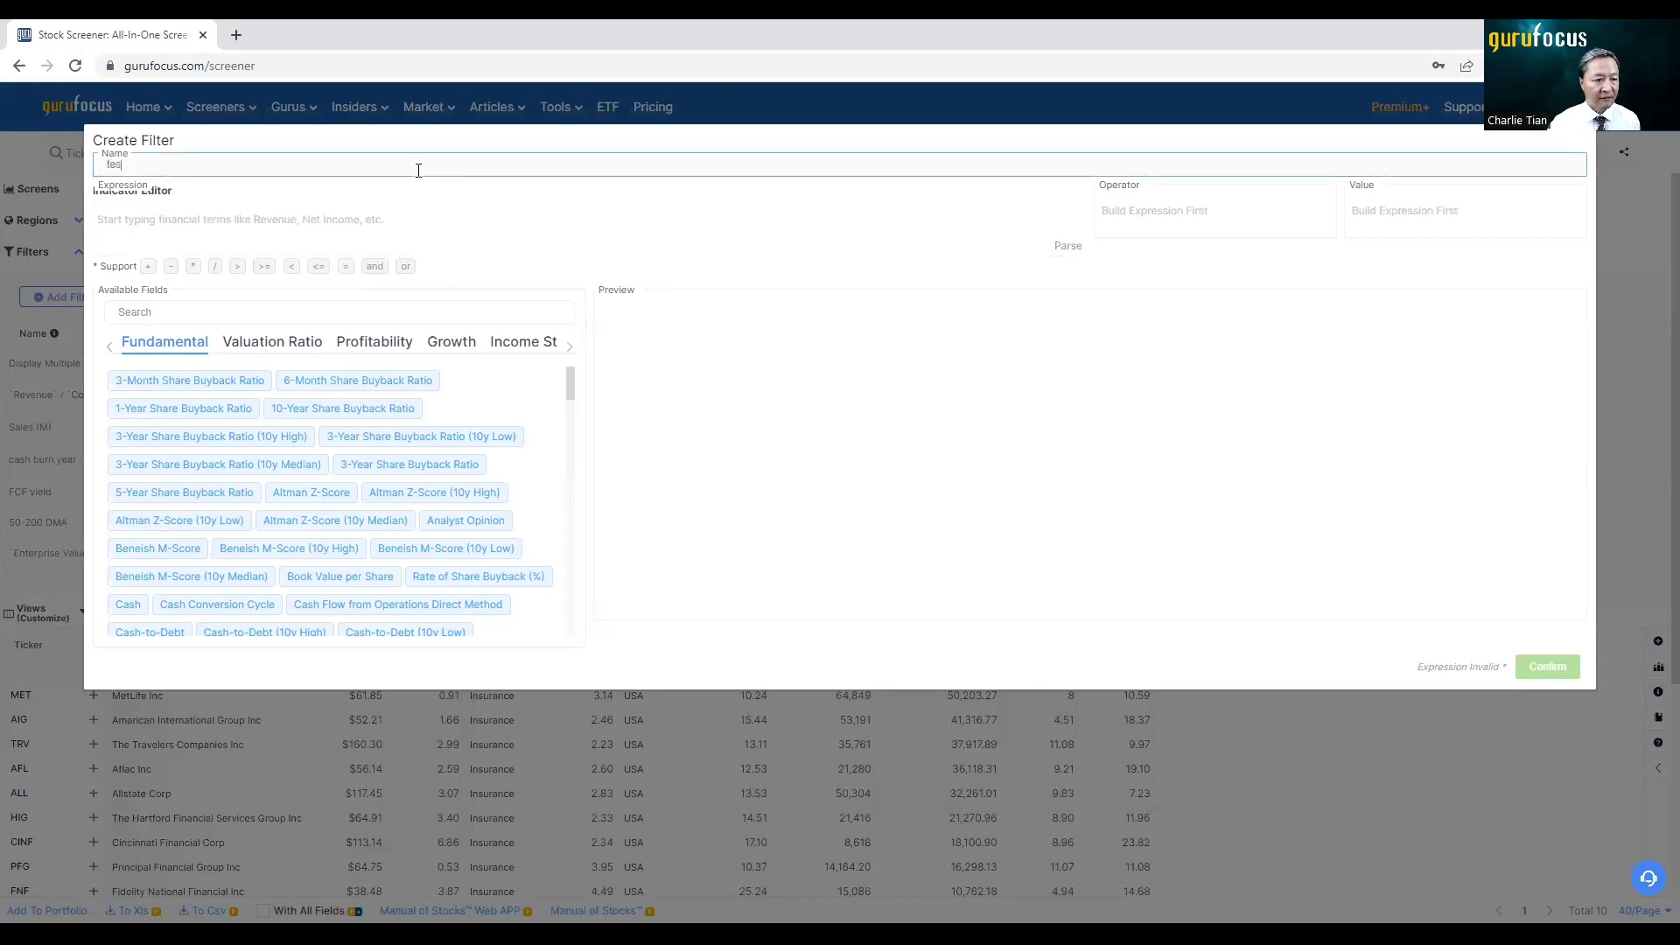
click(375, 227)
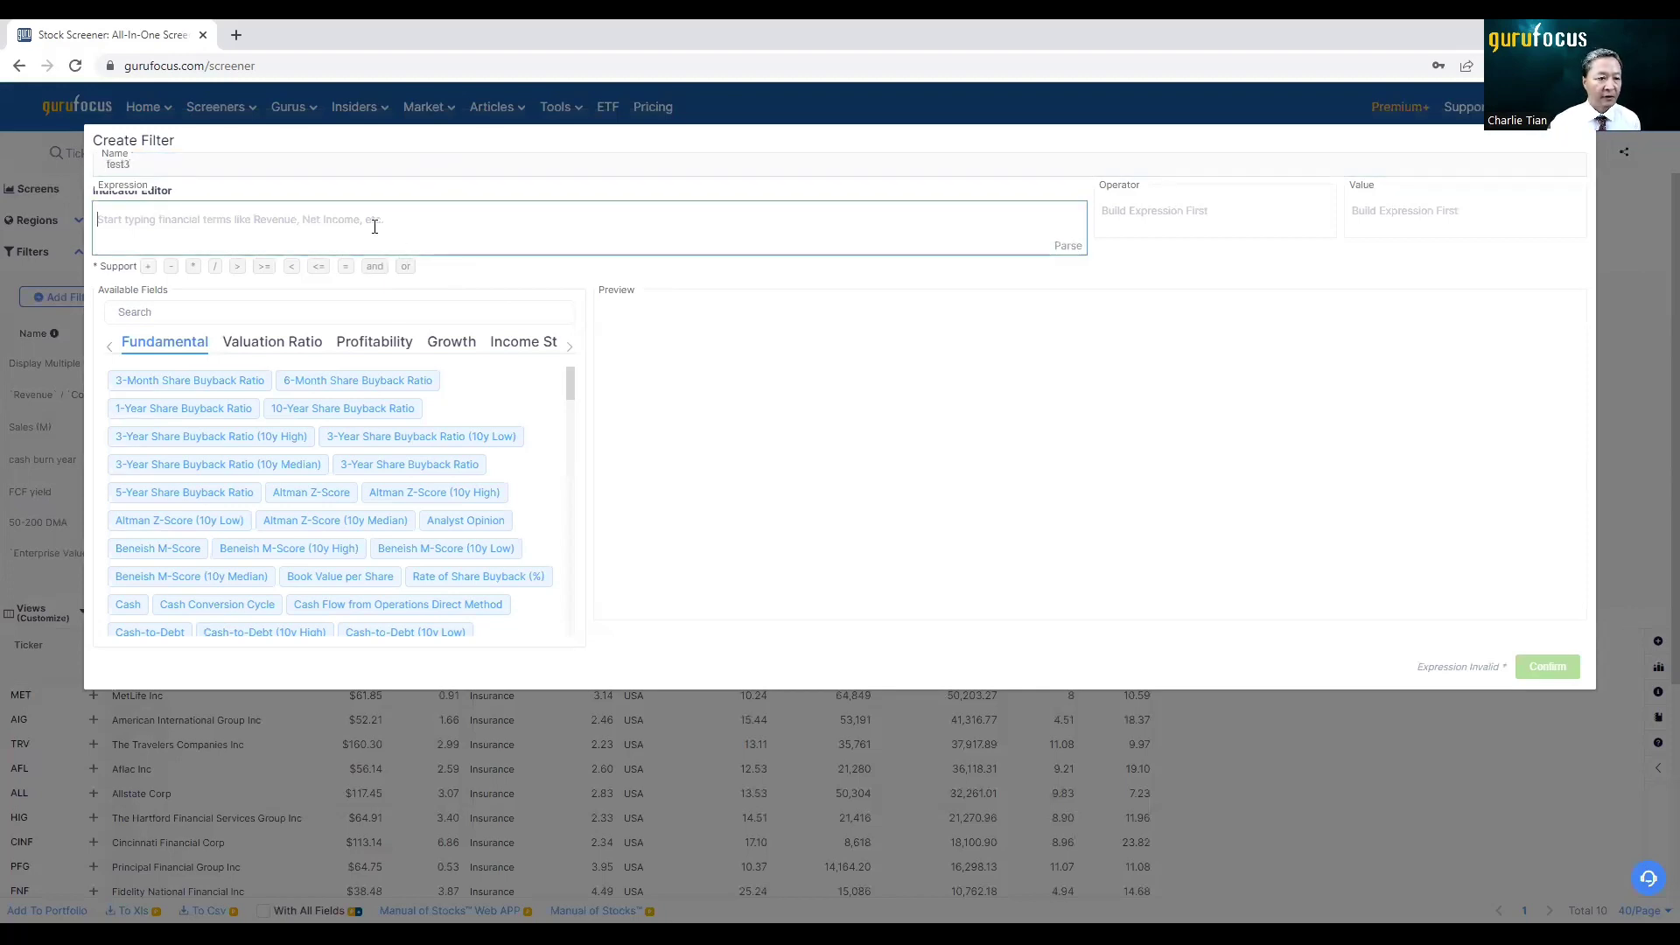
text(reve)
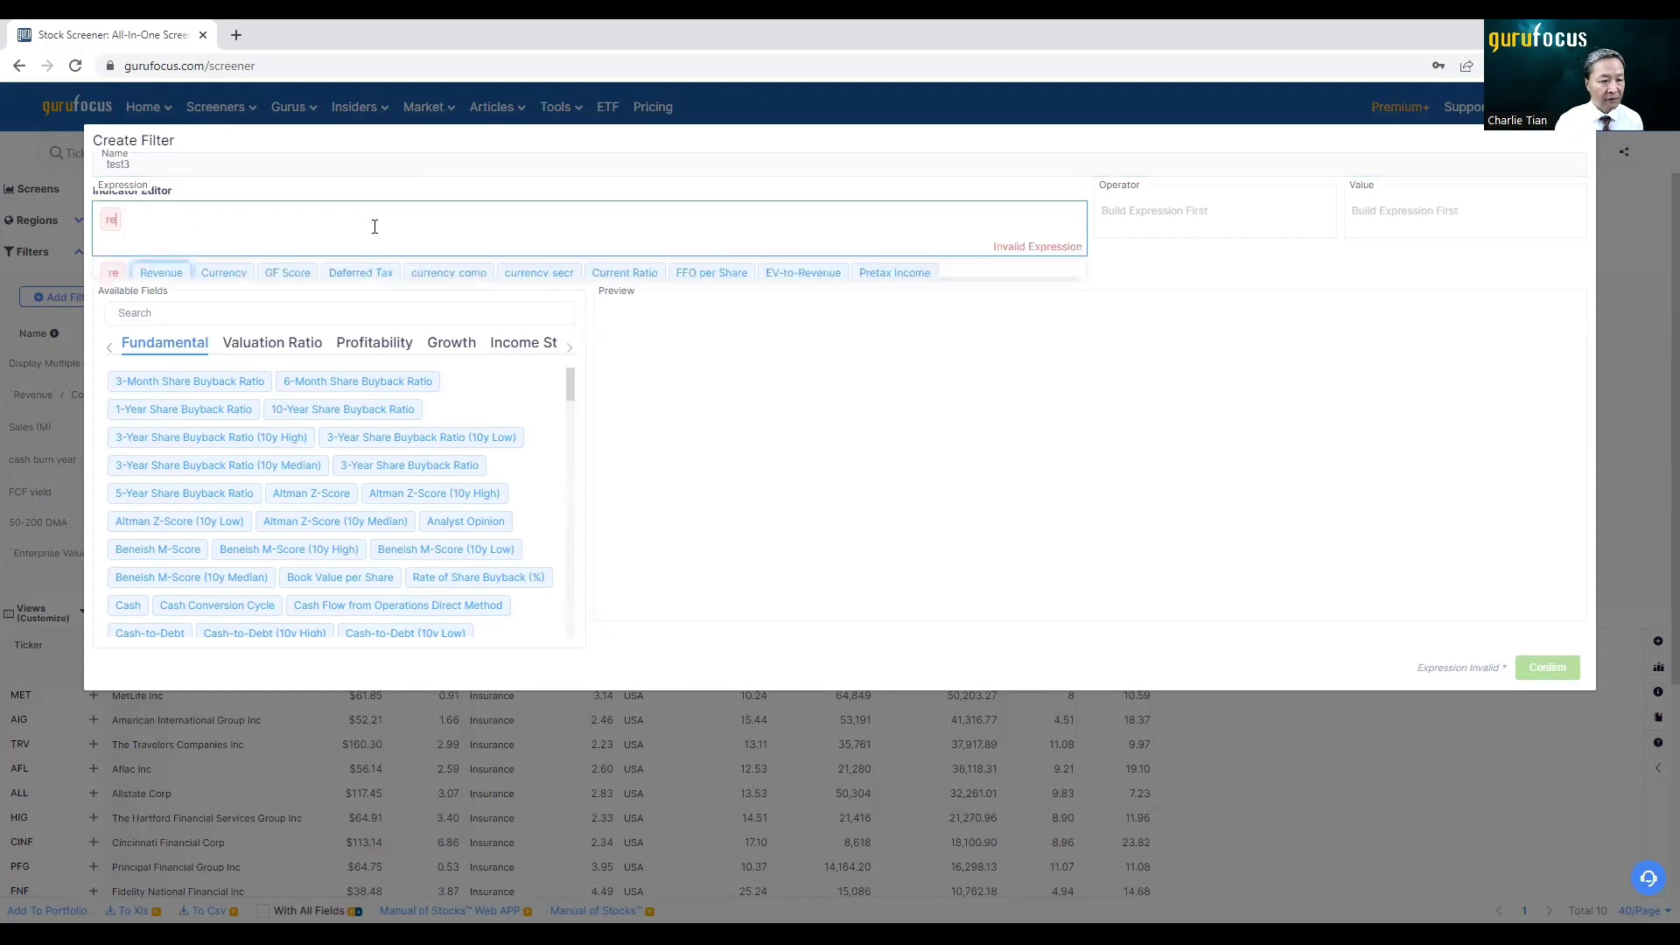
click(187, 276)
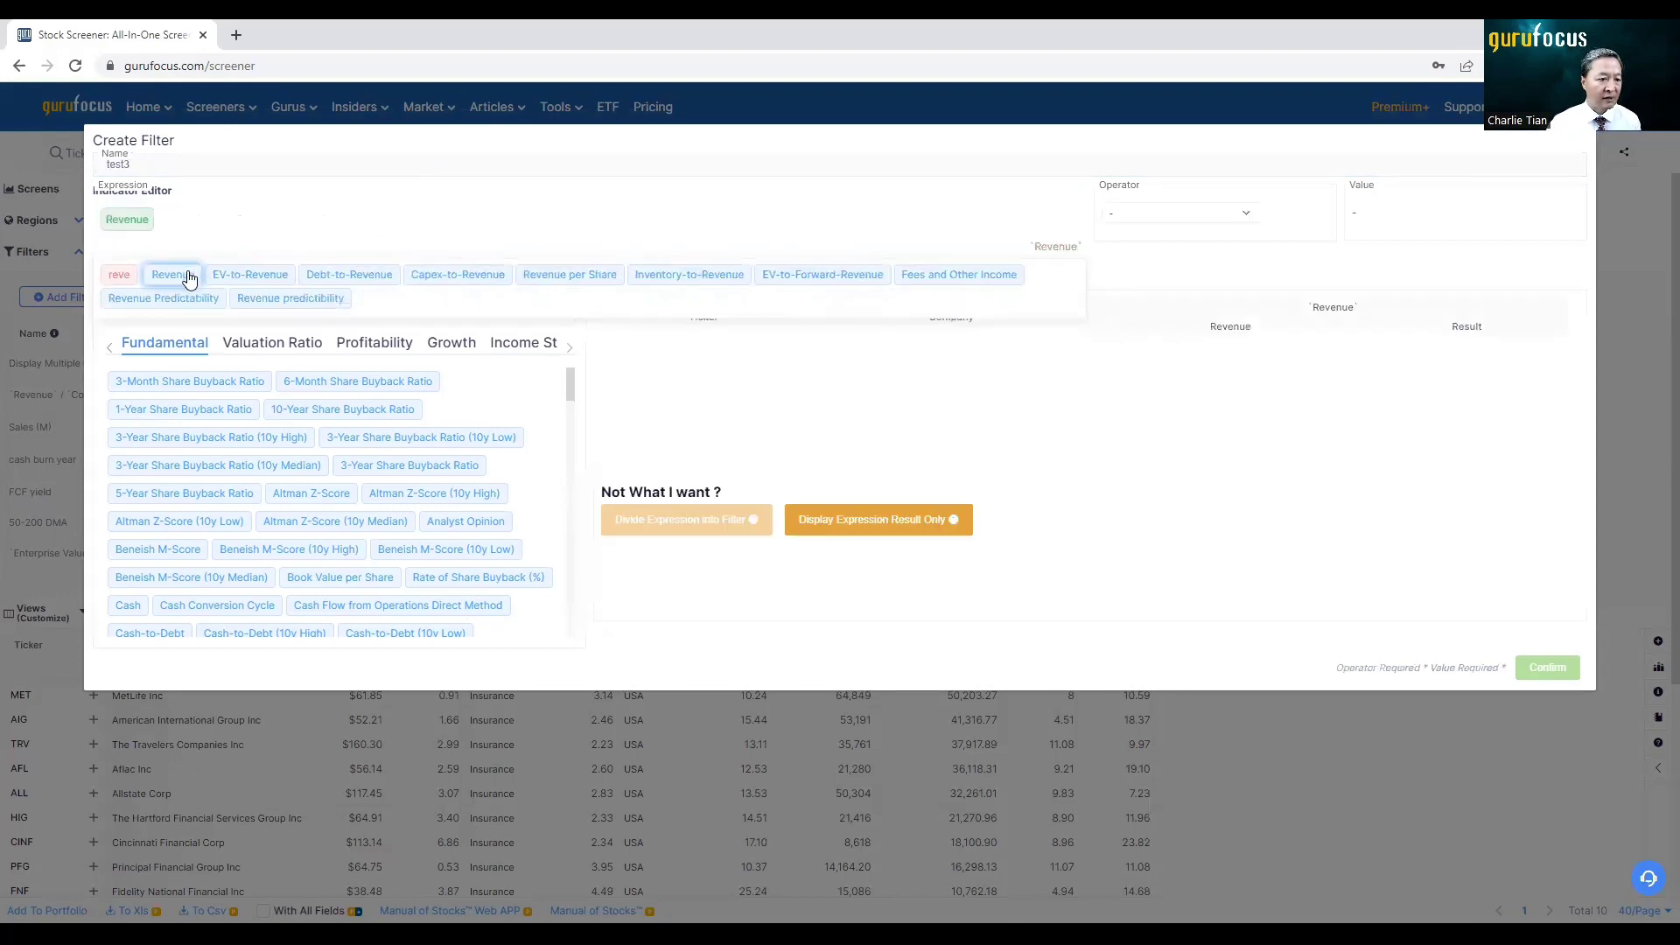
text(/ )
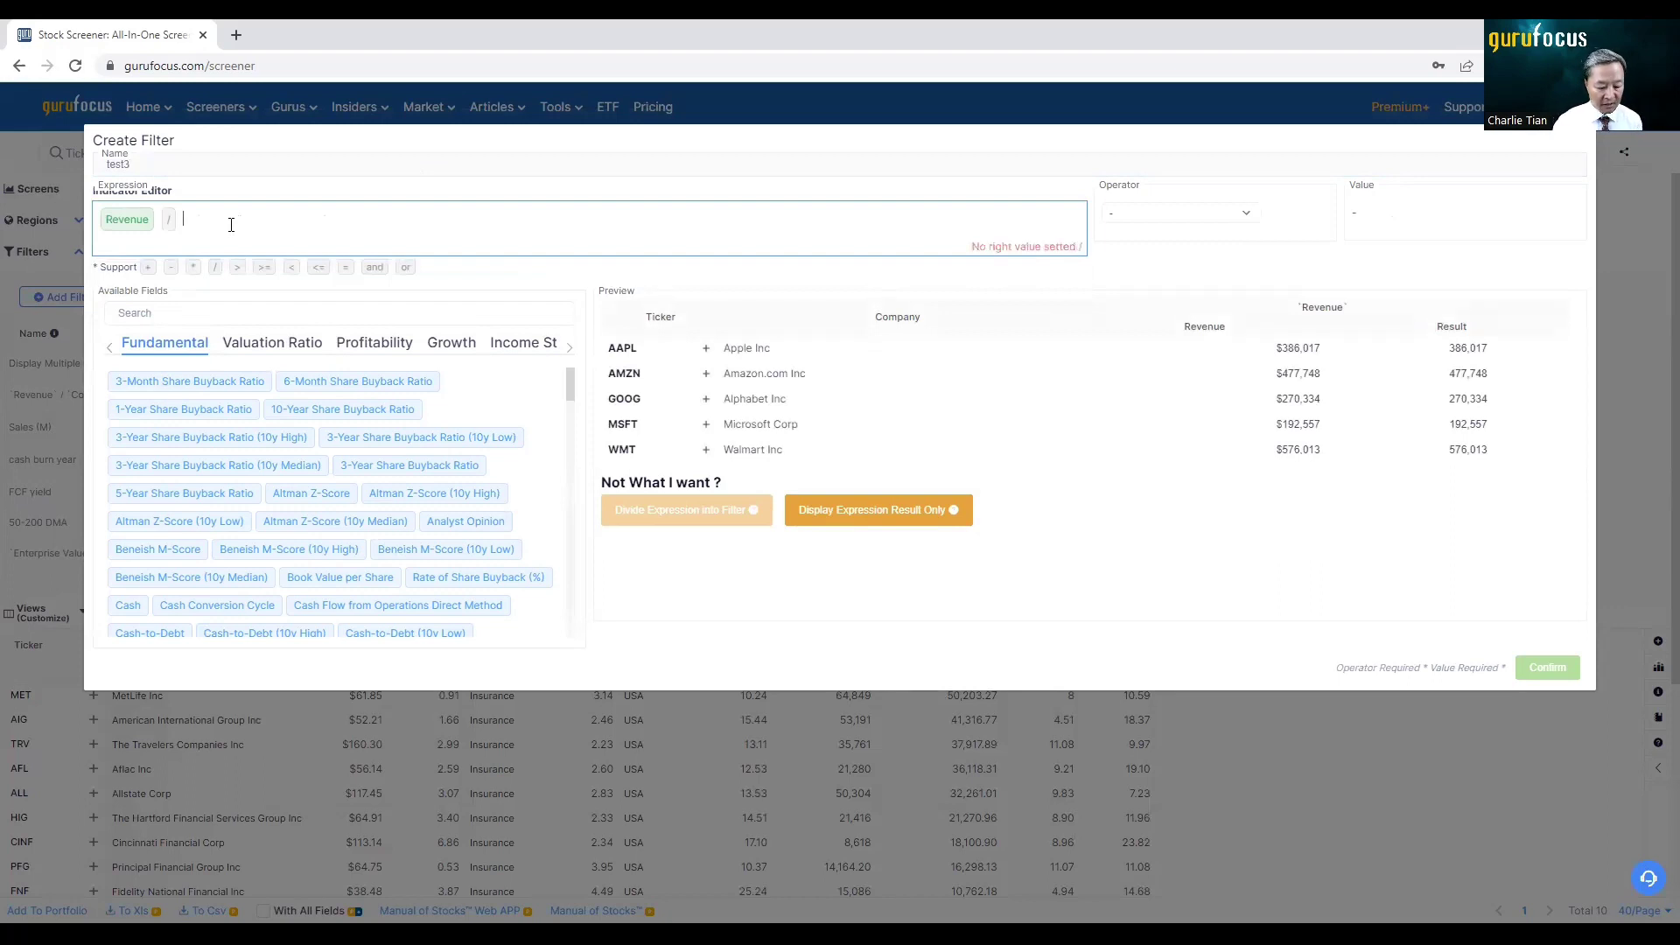
text(cost)
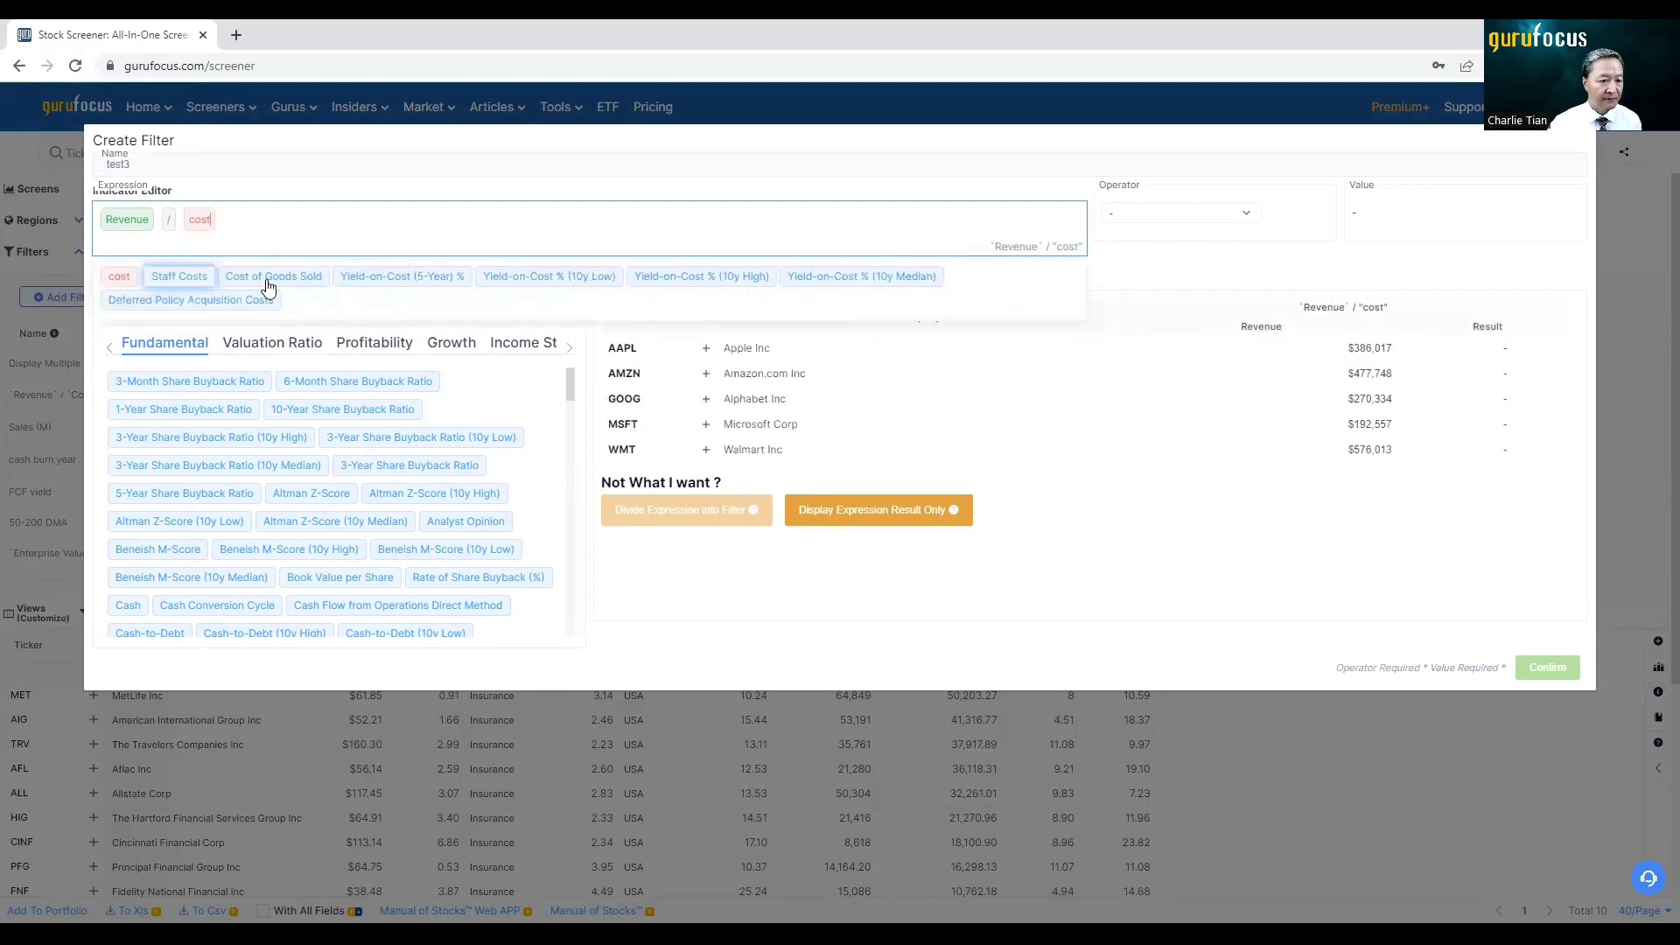
click(268, 281)
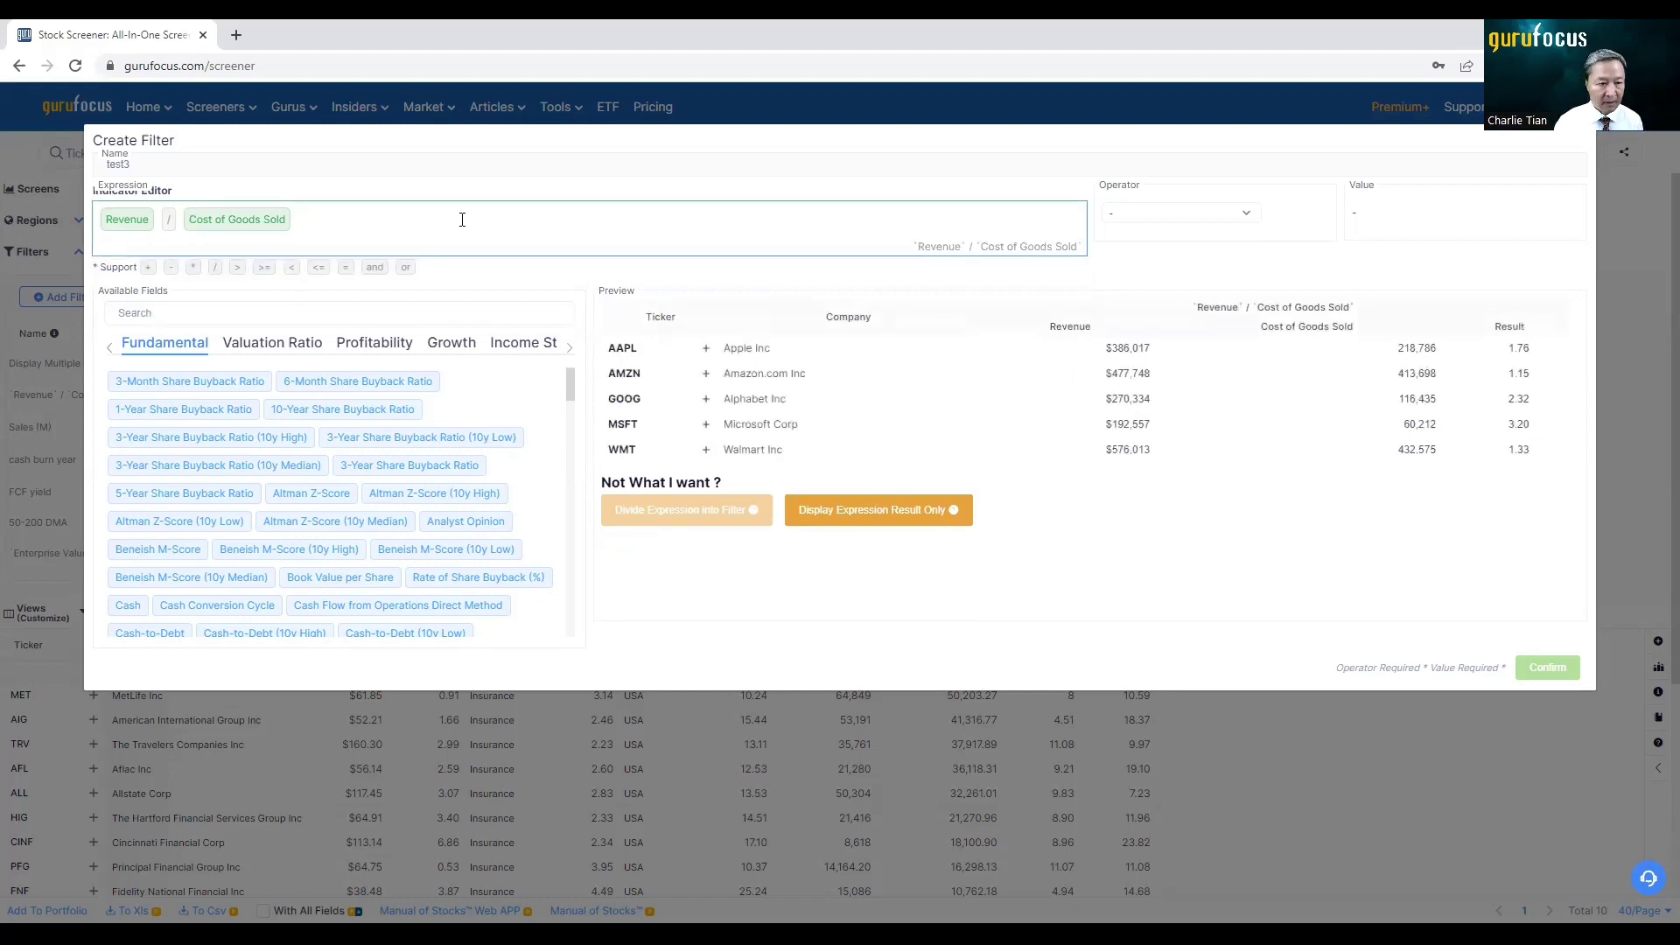
Set the test3 filter's condition to greater than 1.1 and save the filter
click(1143, 219)
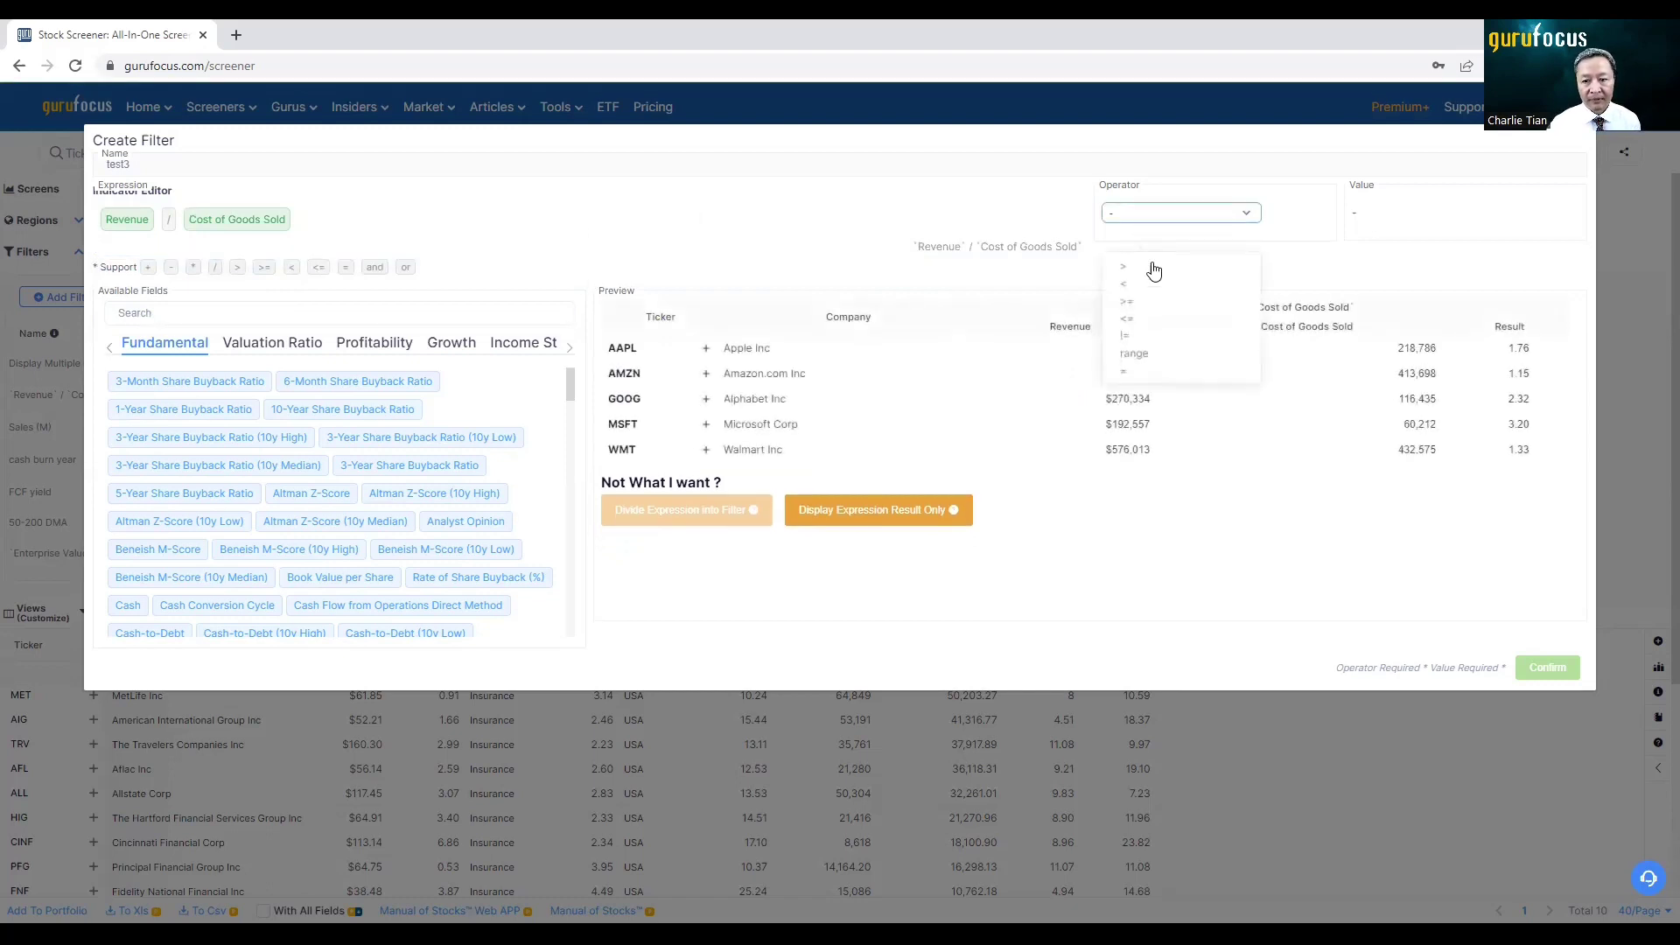
click(1152, 269)
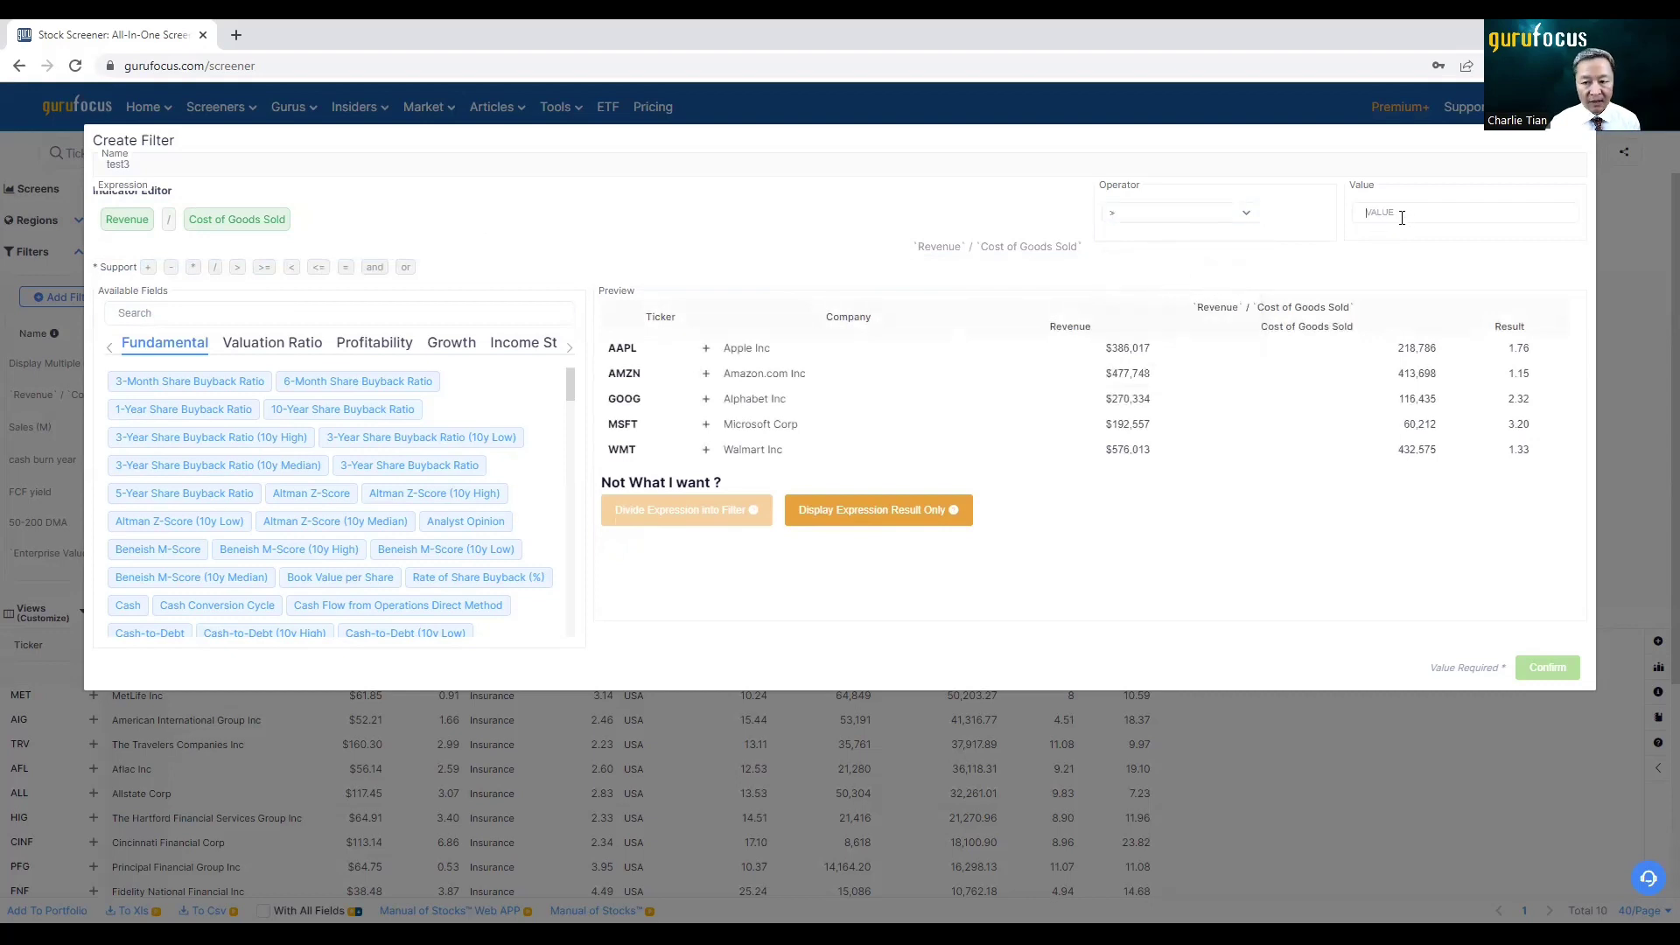
text(1.1)
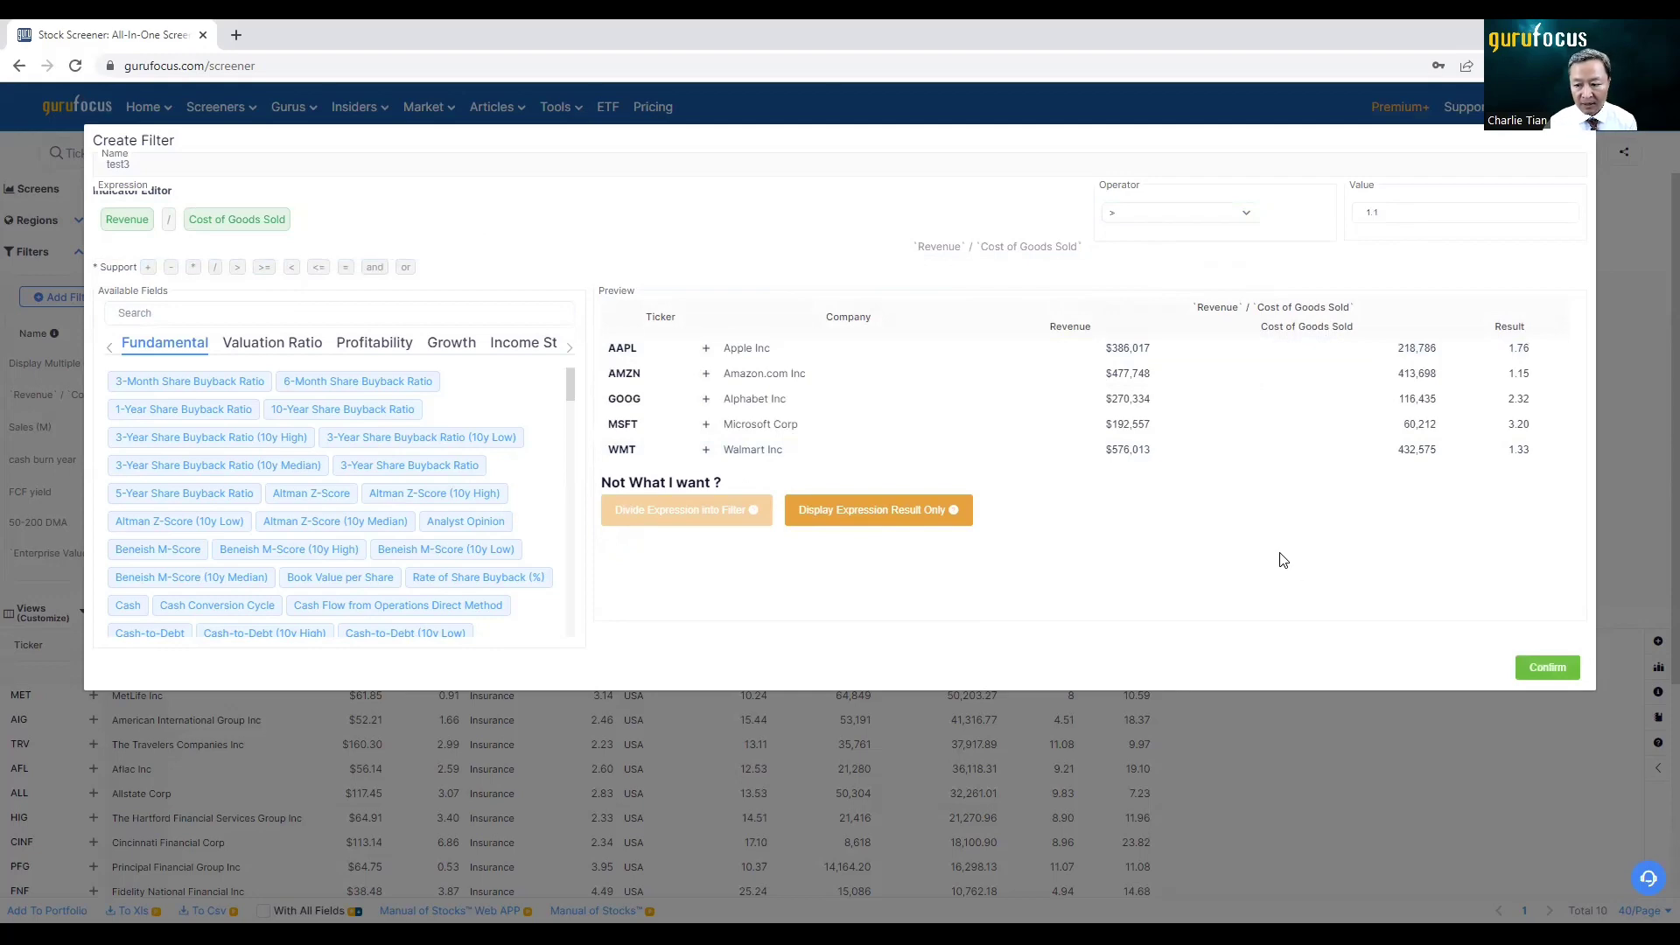
click(1532, 678)
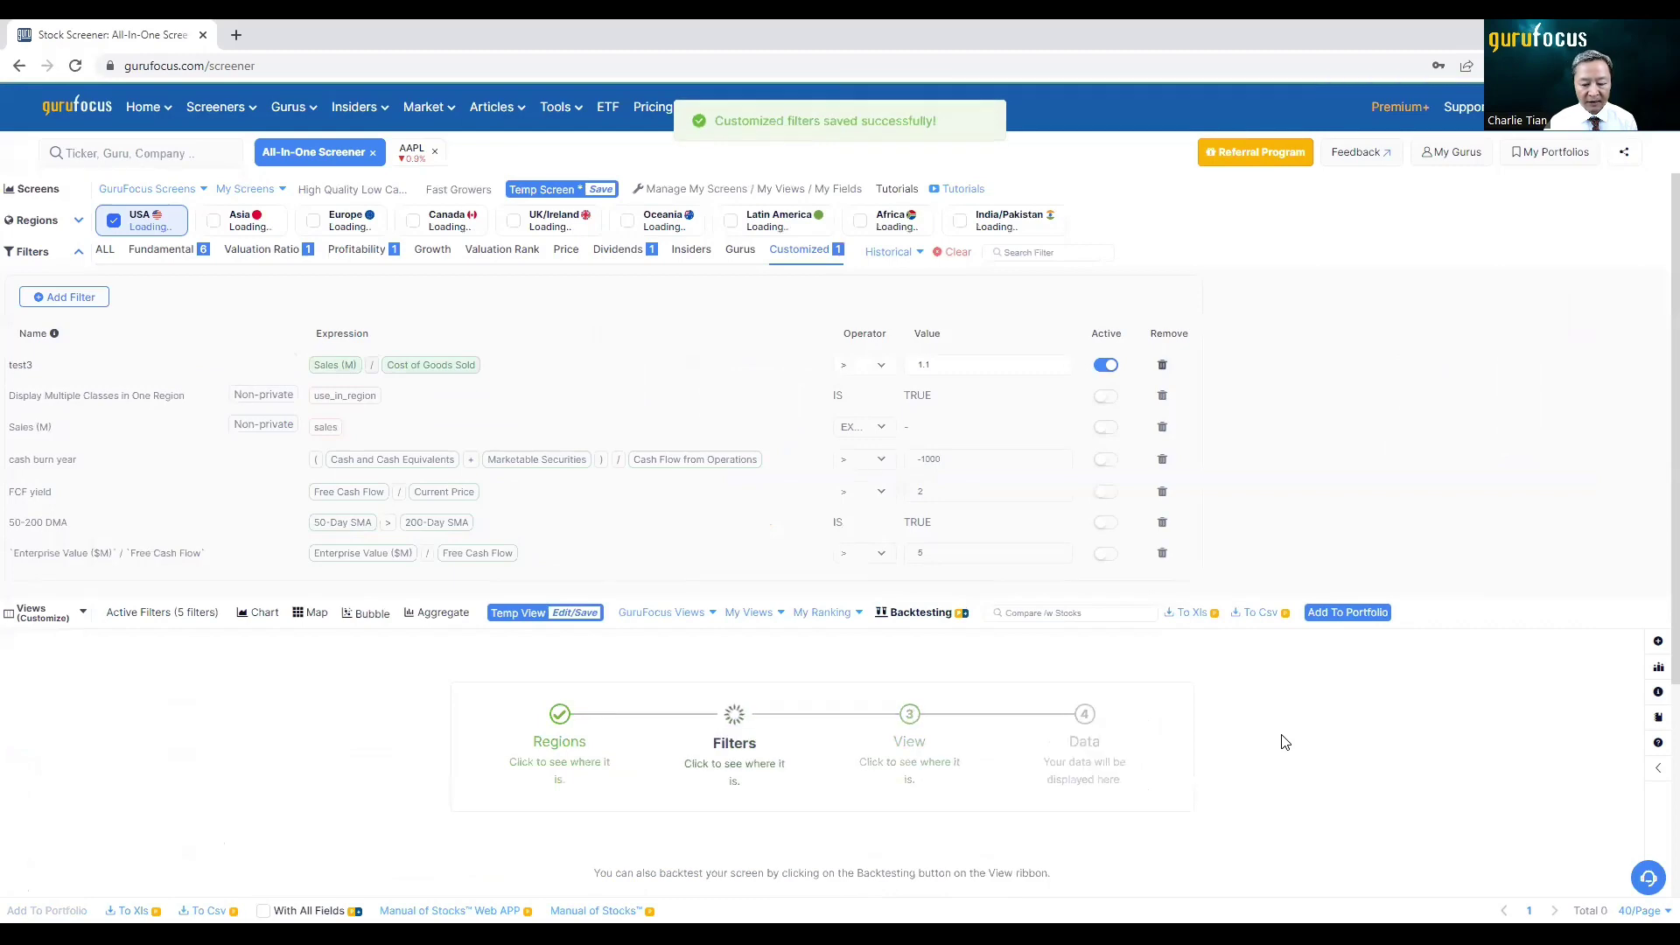
Widen the Industry filter under the fundamental filters to all industries and look through the resulting stocks
click(150, 256)
click(206, 326)
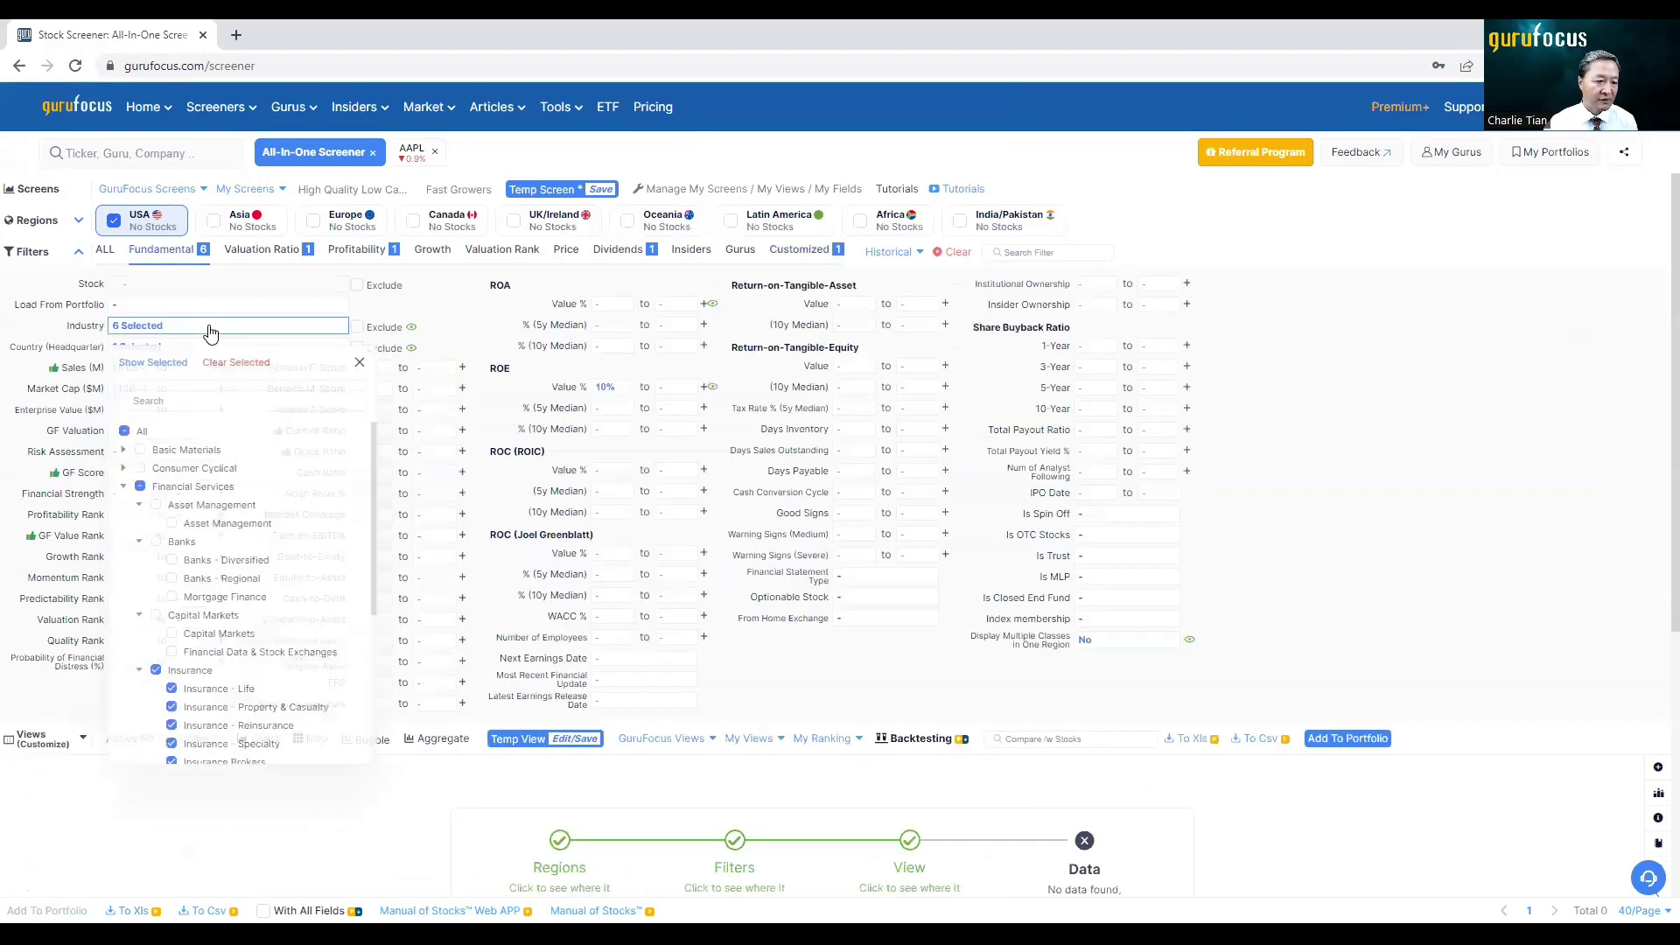
click(125, 431)
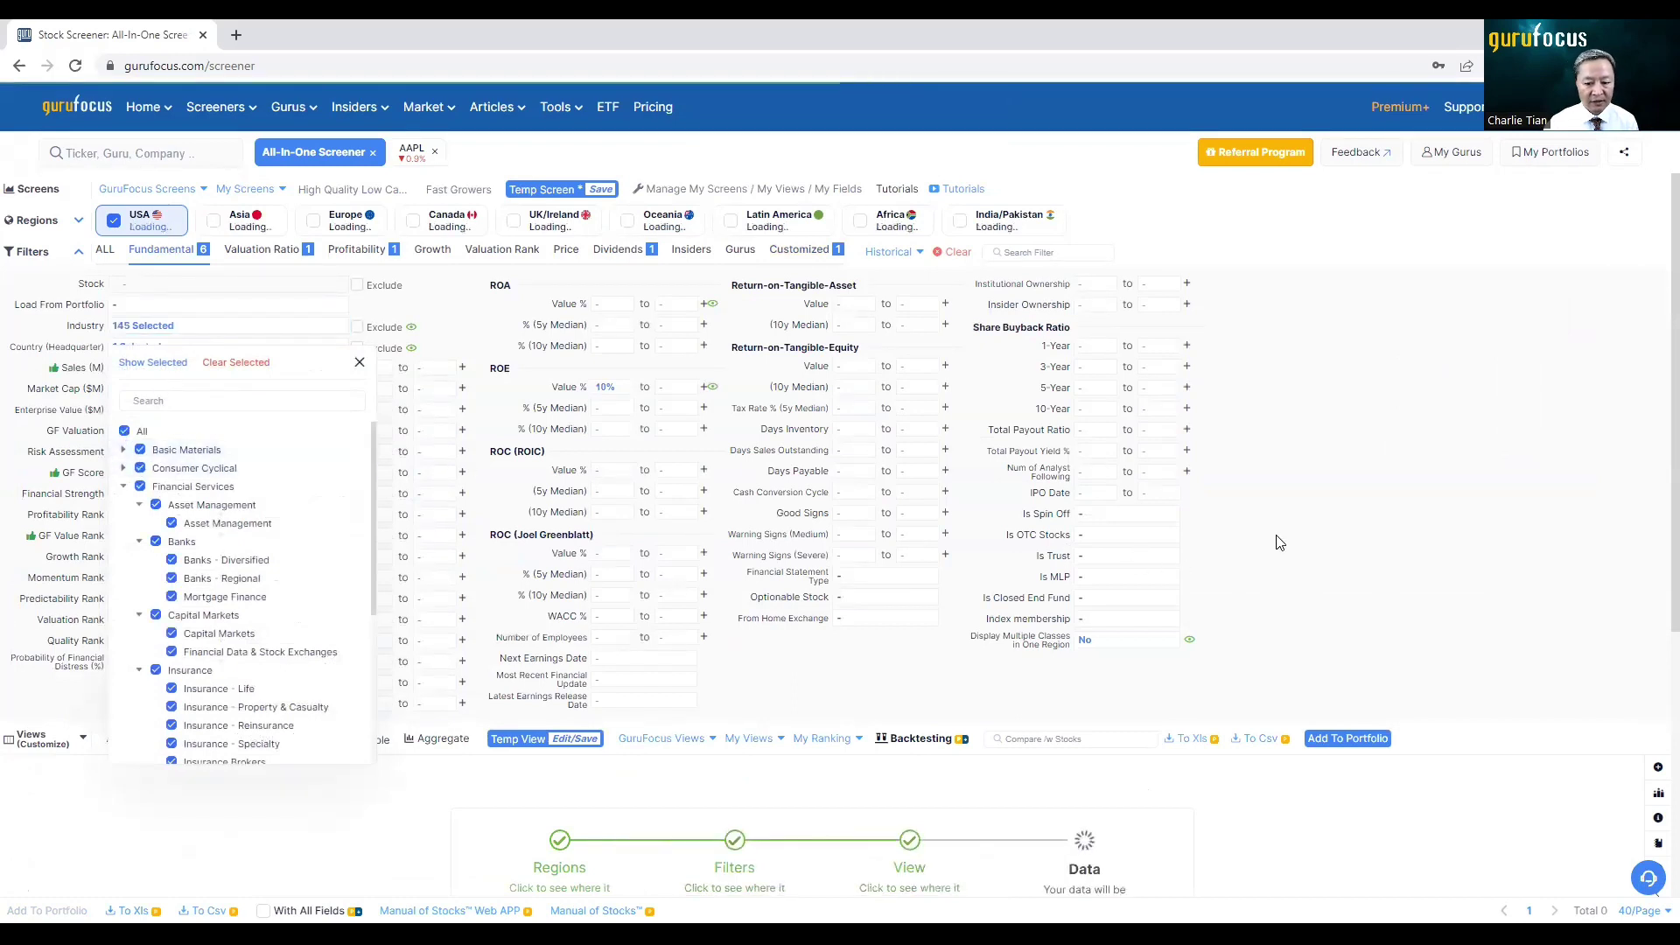
scroll(1352, 556, down, 2)
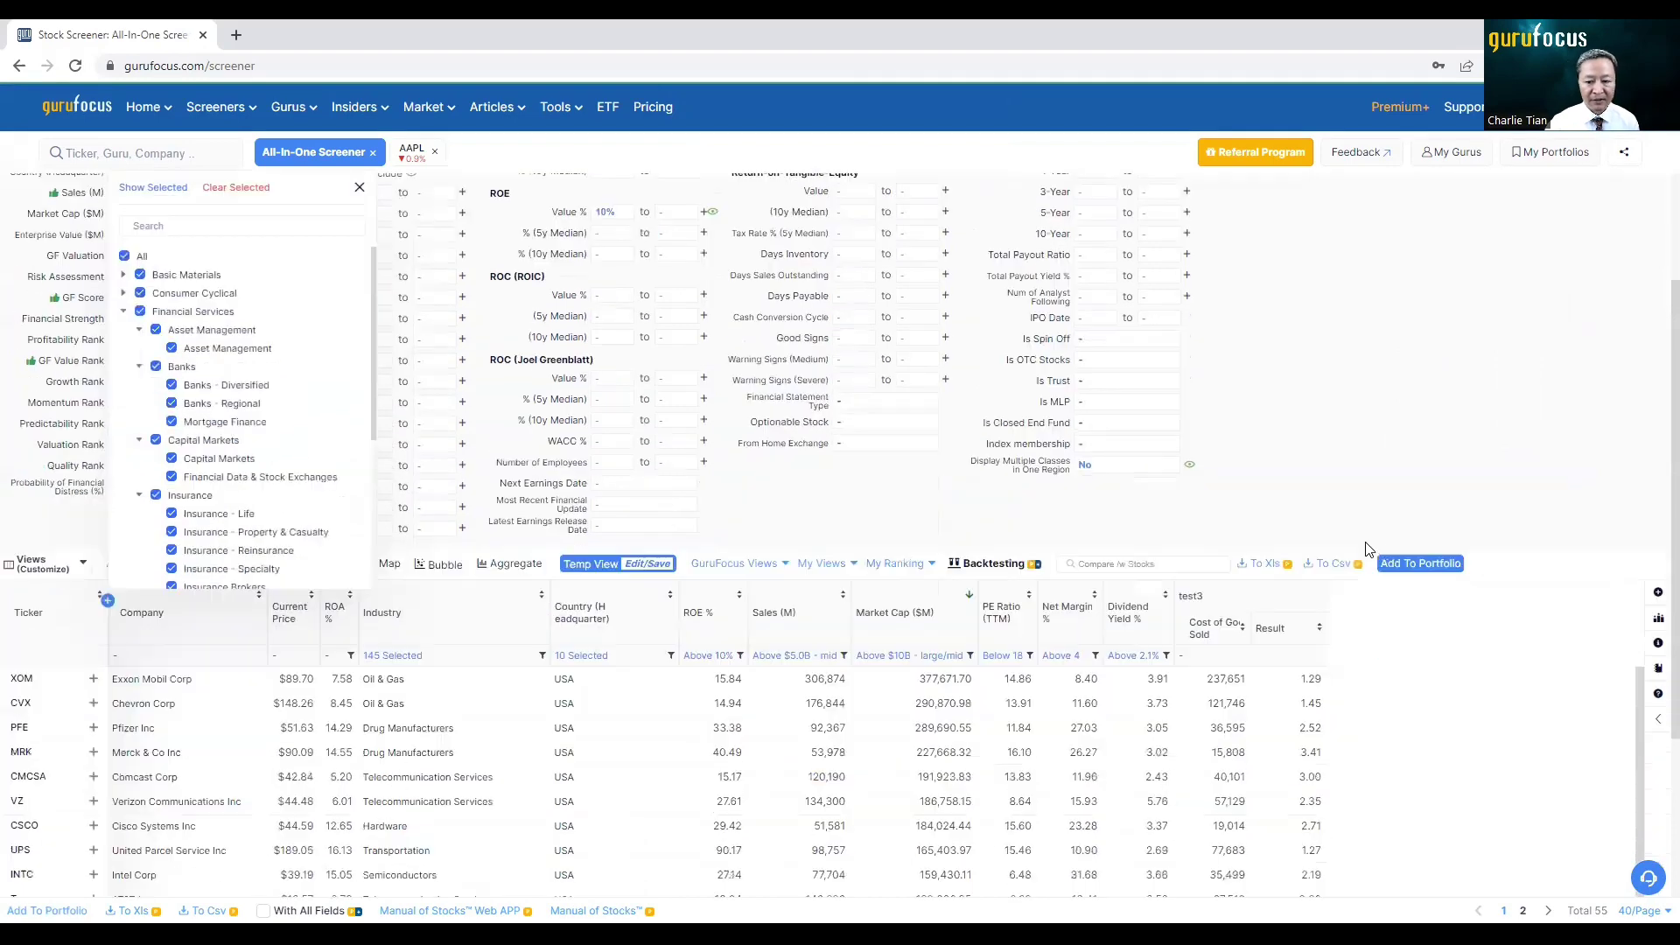
scroll(1431, 682, down, 2)
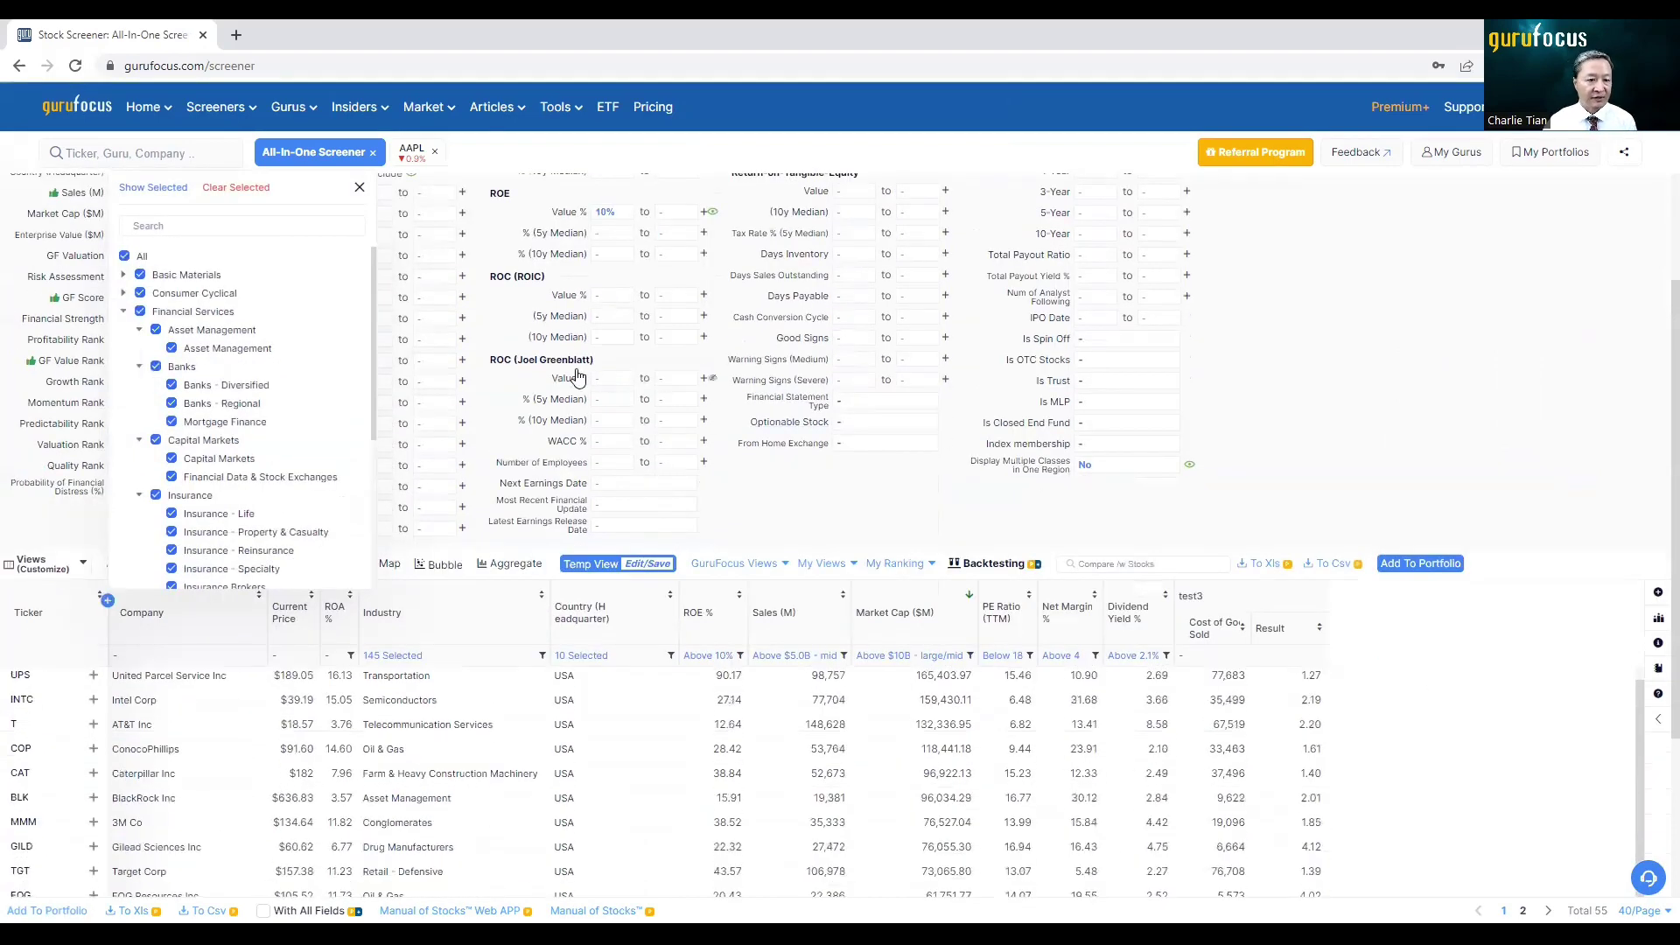
click(358, 188)
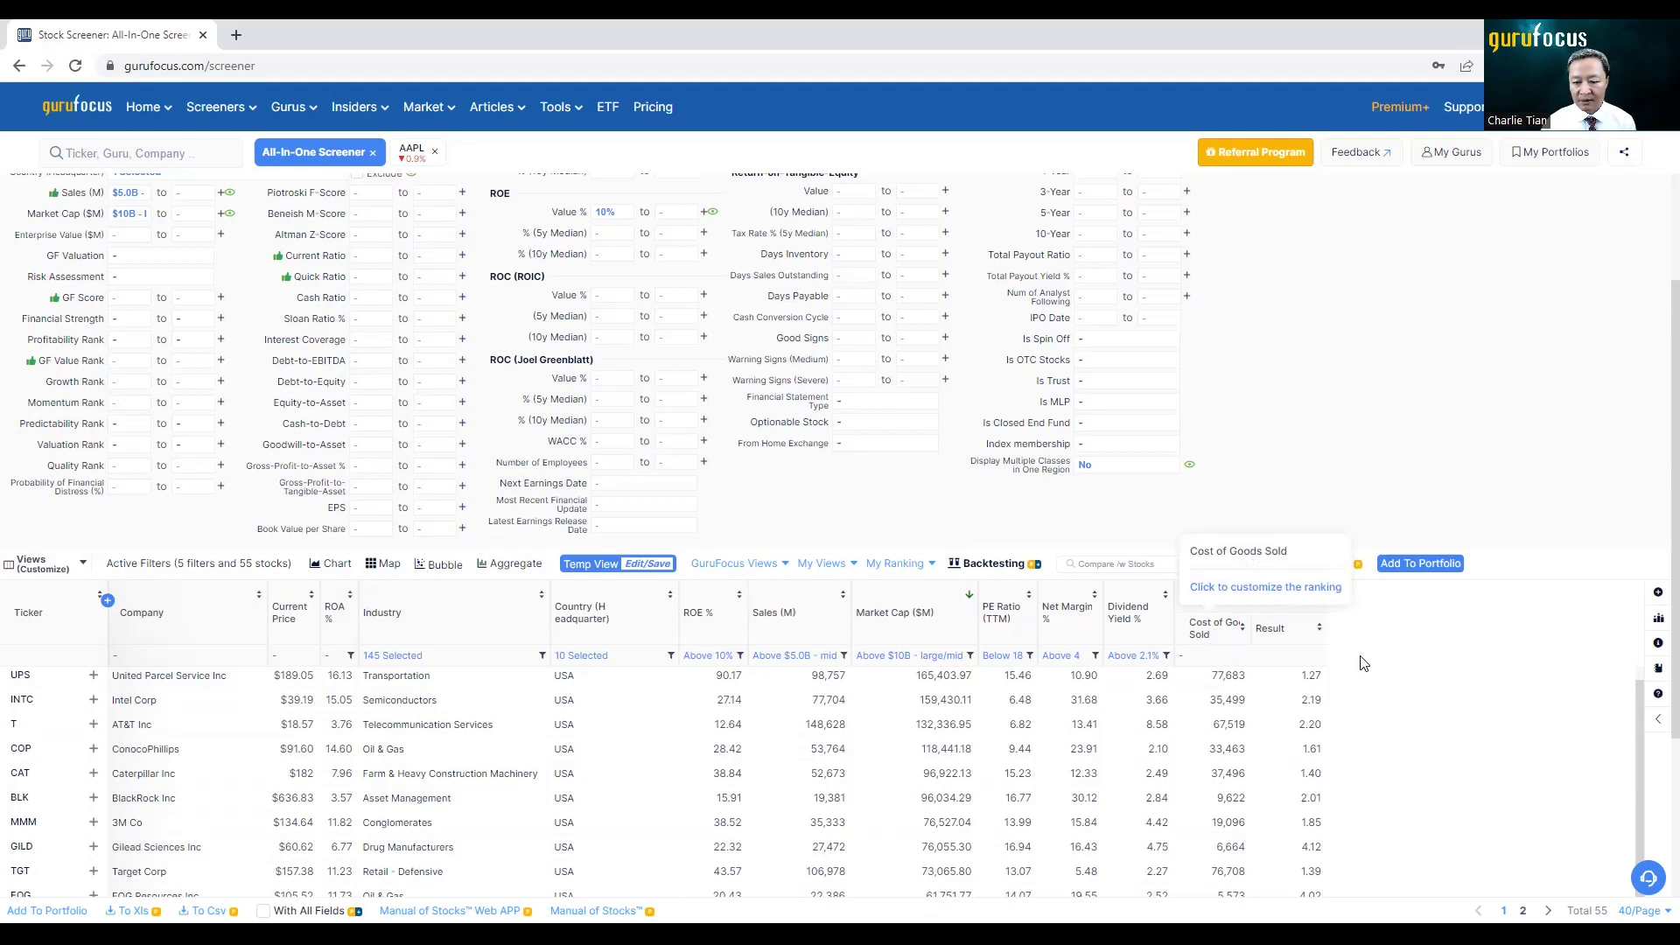
Set the test3 custom filter's value to 1.2, and switch the filter off and on again
scroll(1446, 707, down, 1)
scroll(1451, 707, up, 1)
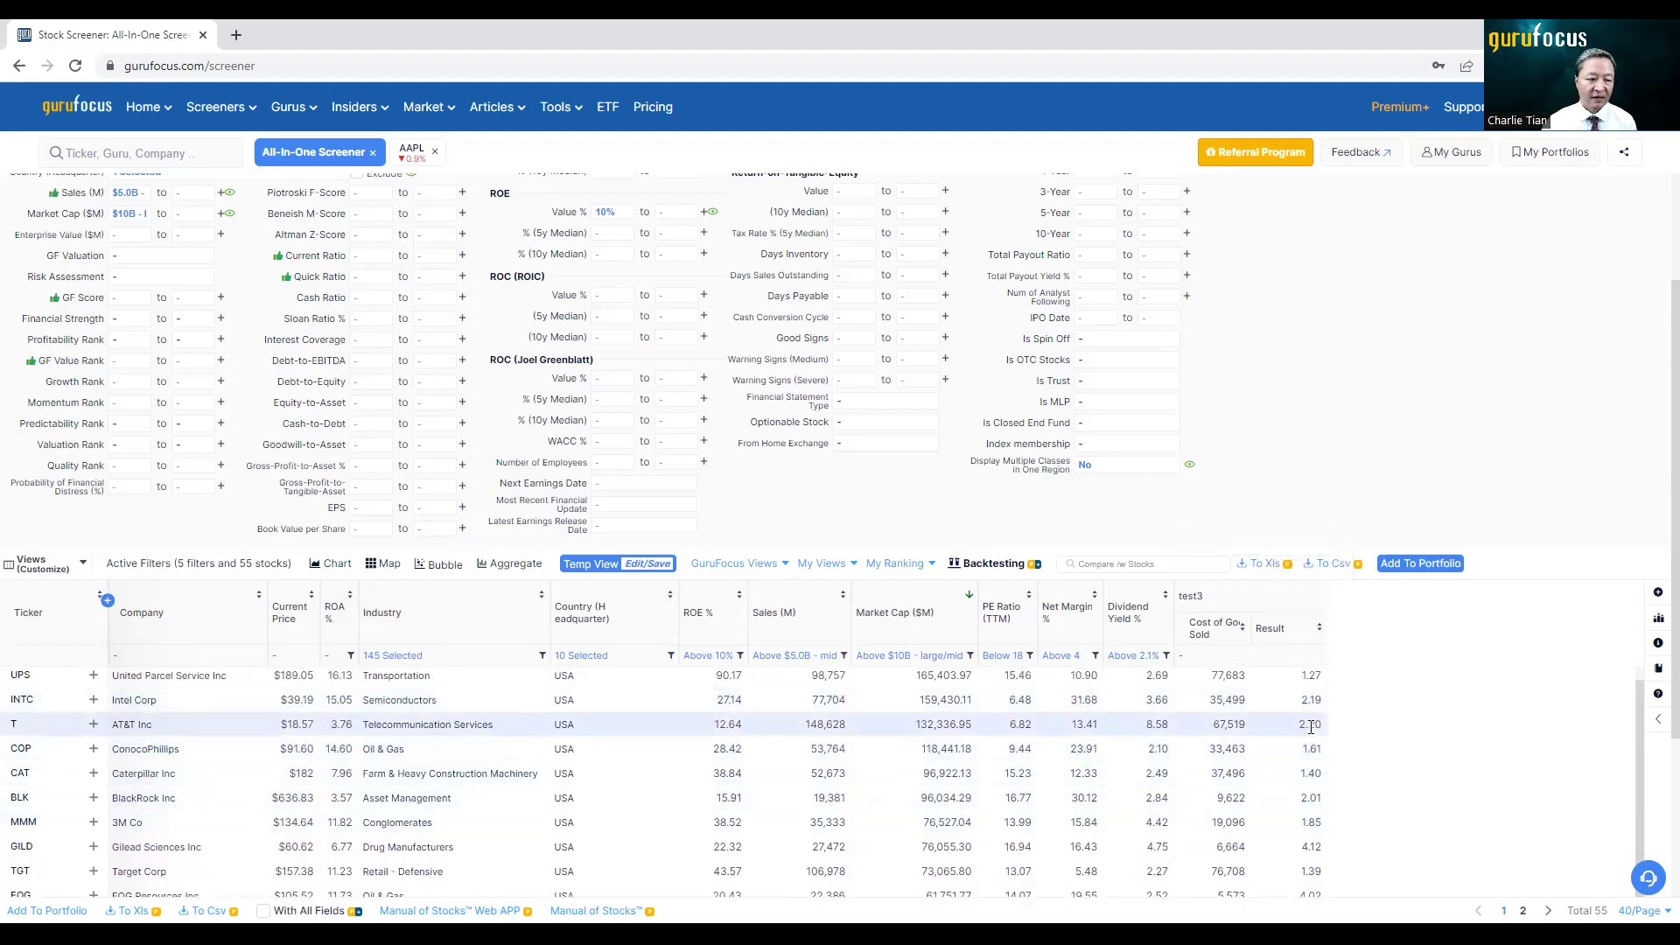
scroll(1370, 537, up, 2)
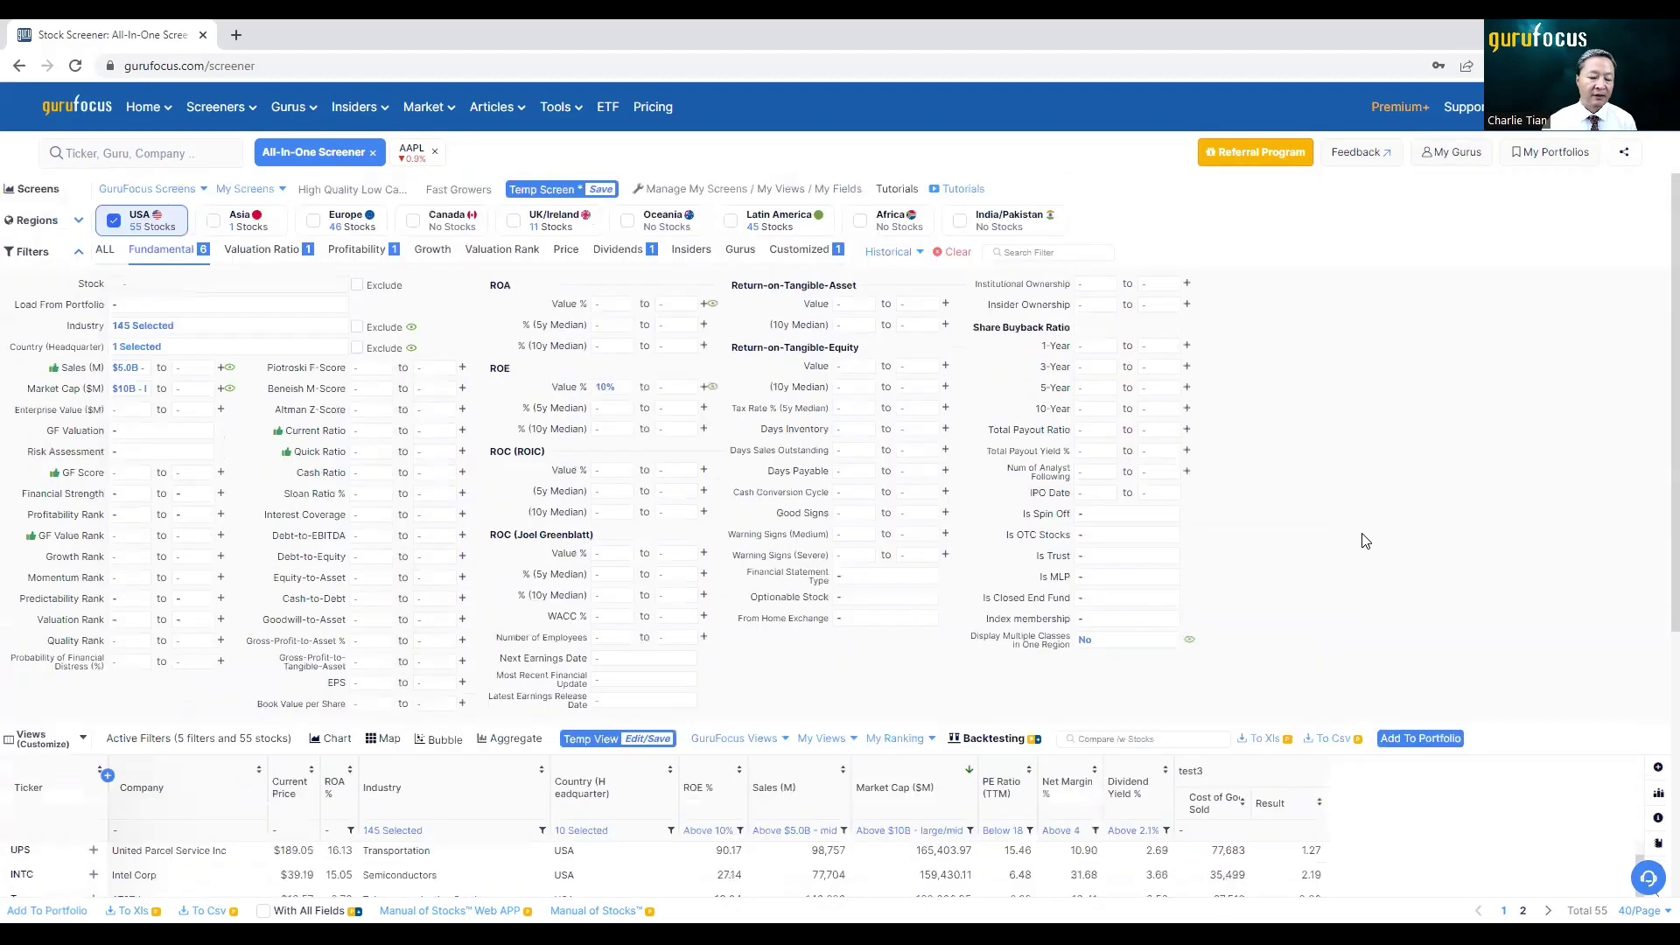
click(800, 252)
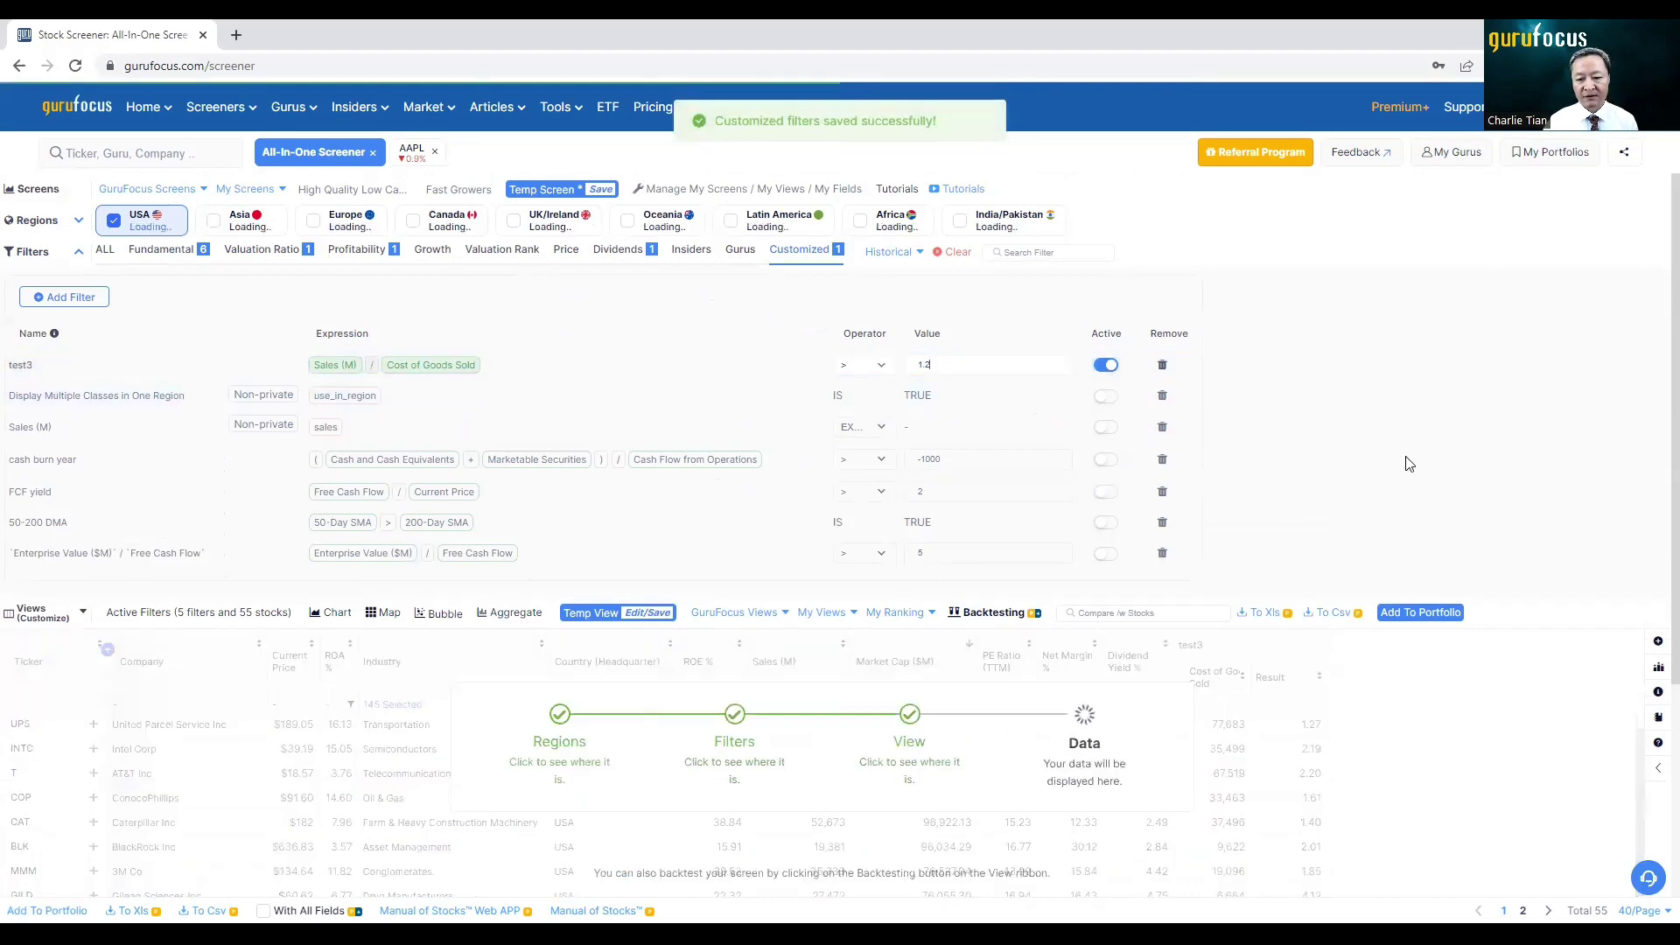
click(1106, 366)
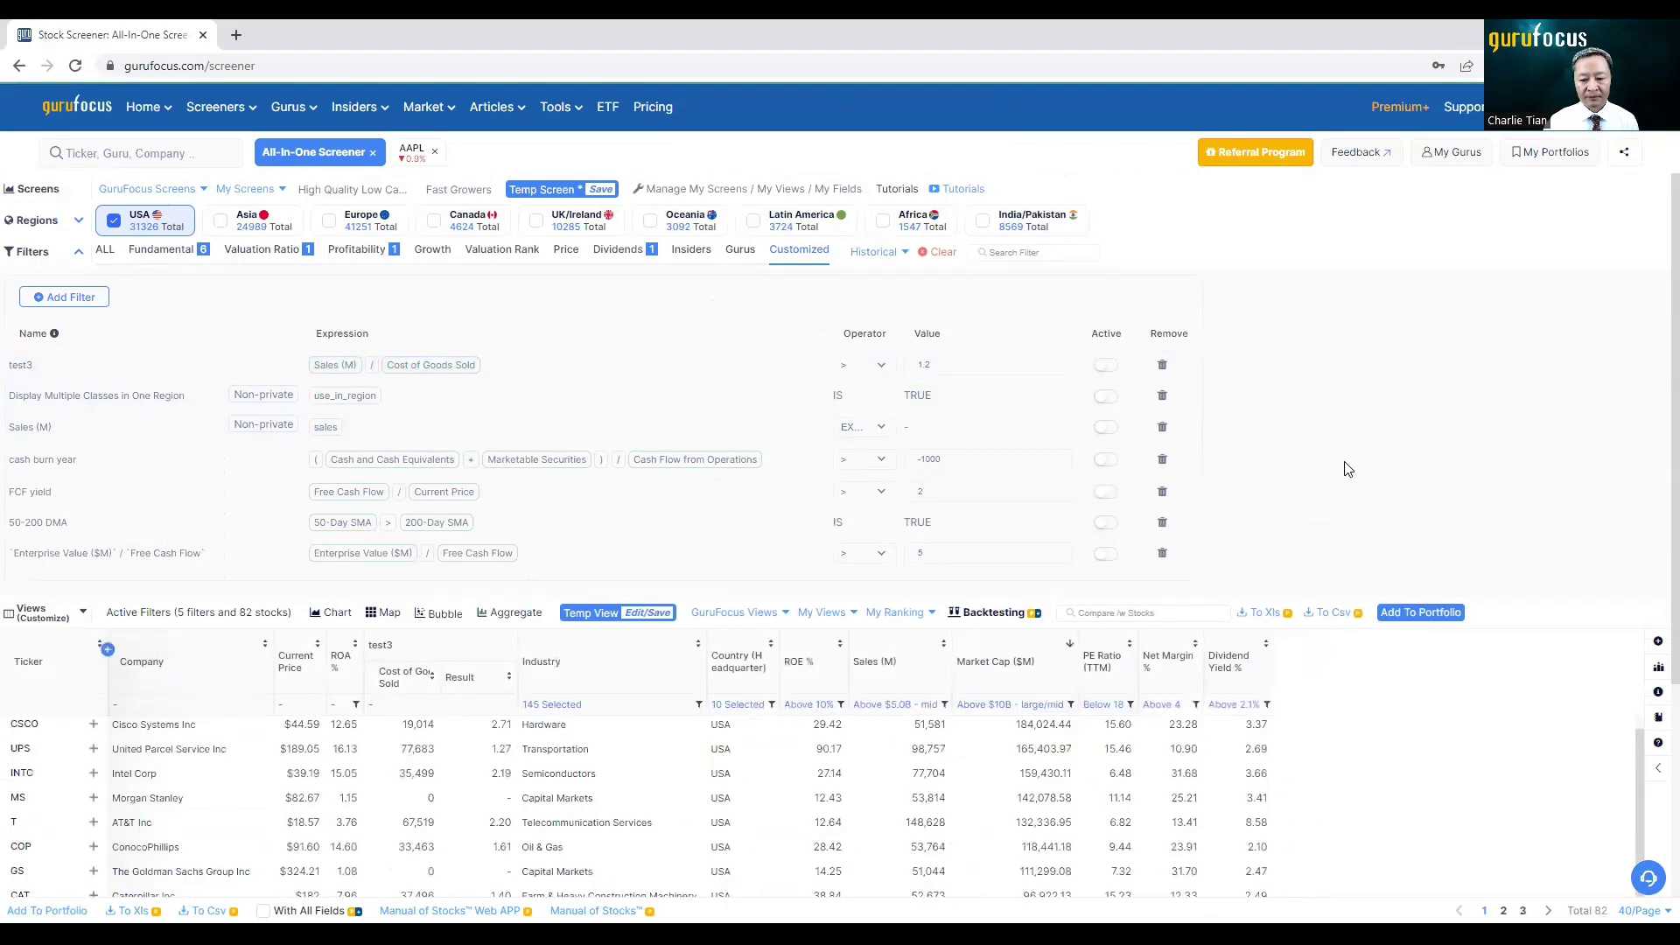
click(1109, 370)
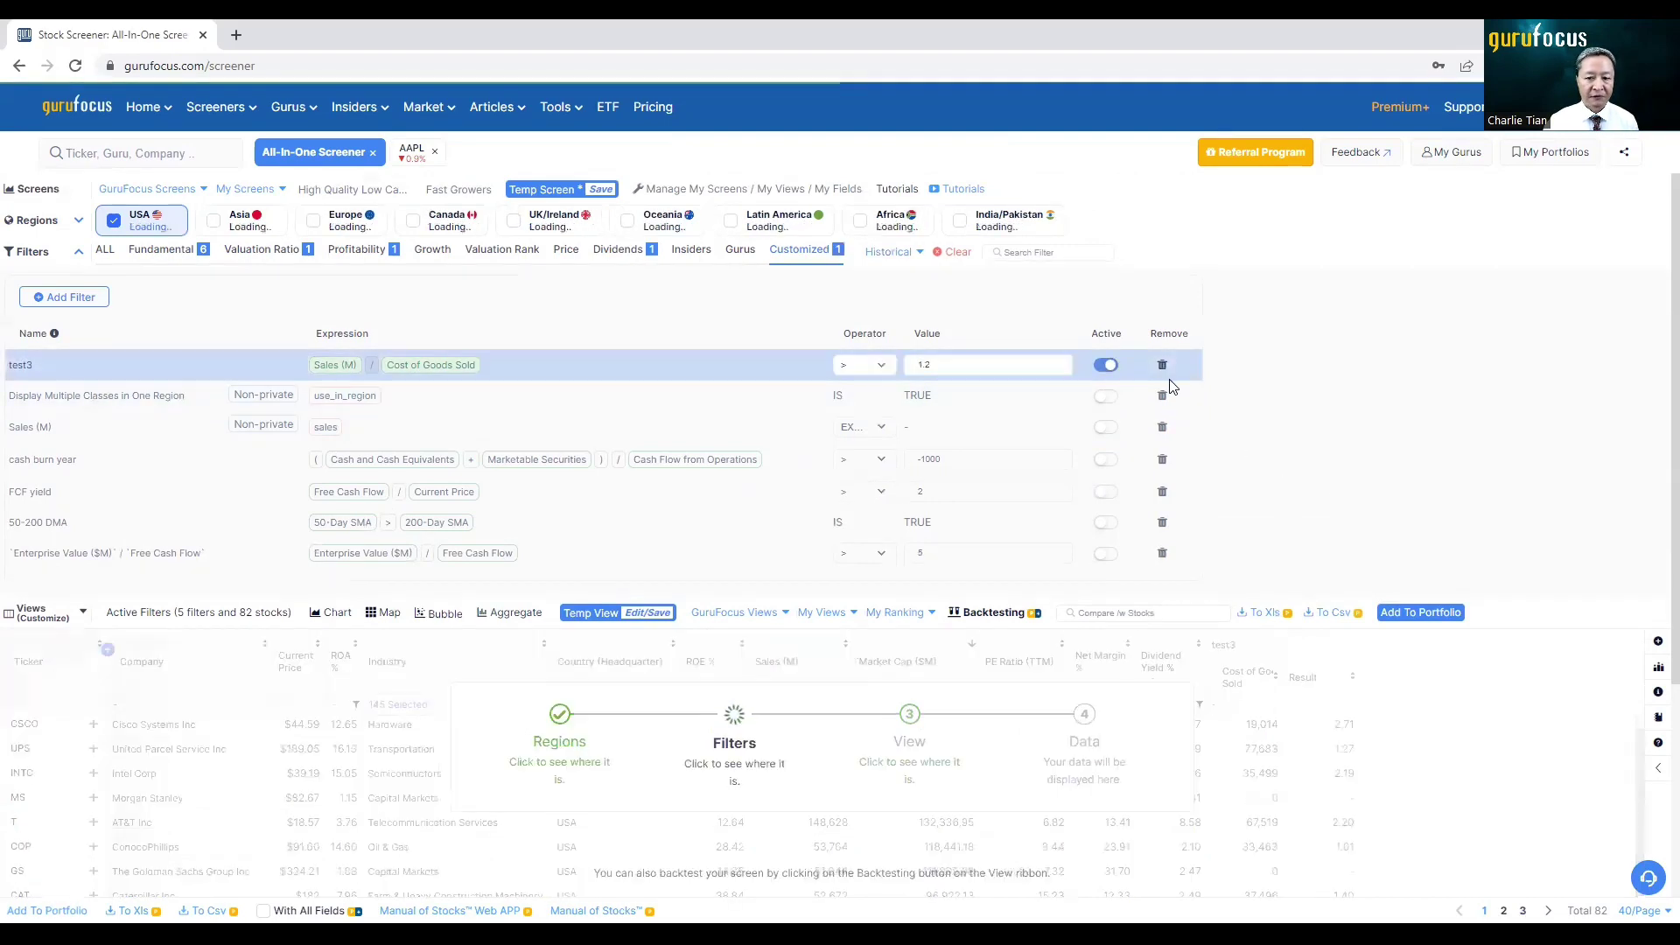
Add a historical Sales (M) filter requiring sales greater than 5000 from 2016 to the current year, and review the results
click(166, 251)
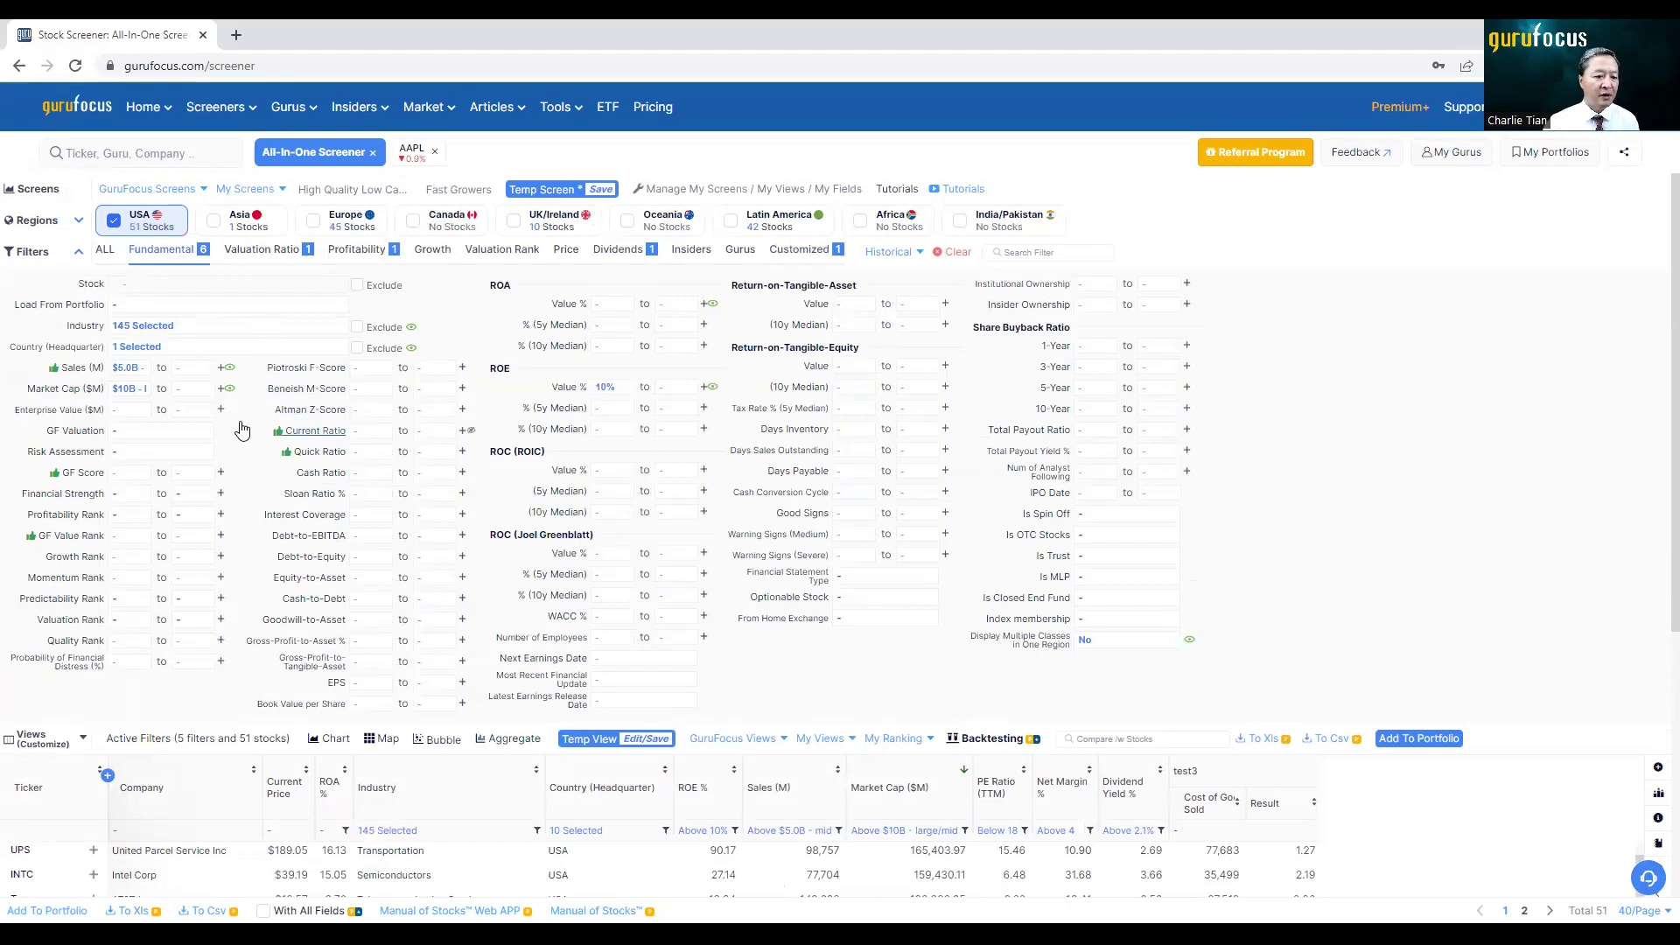
click(223, 372)
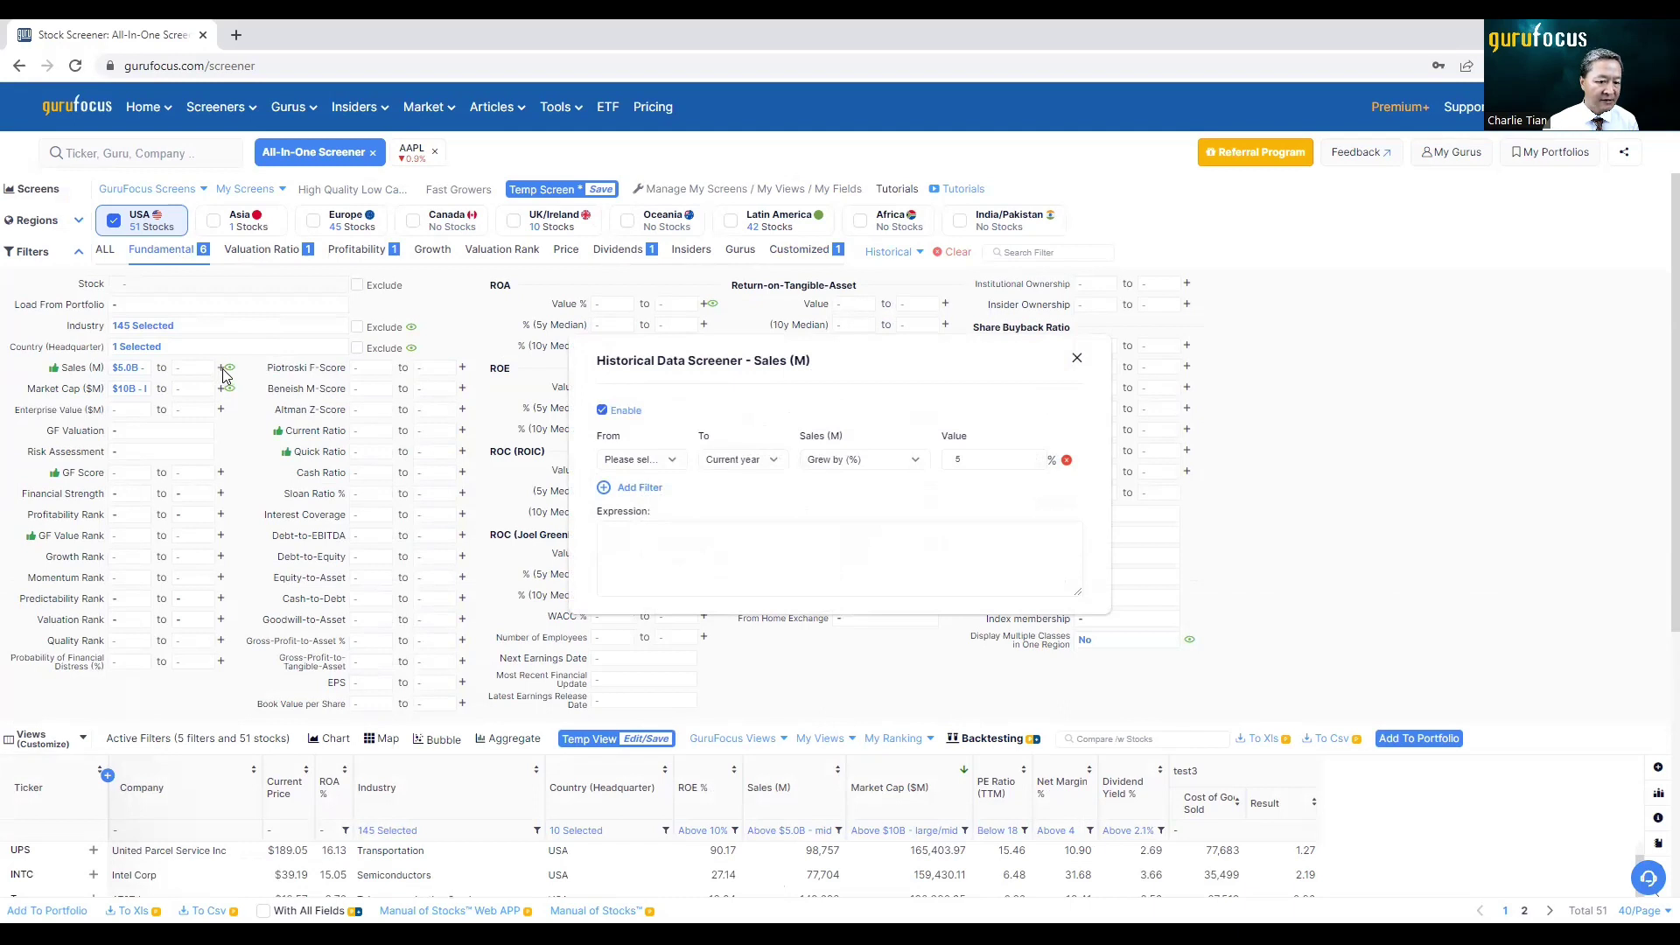
click(667, 462)
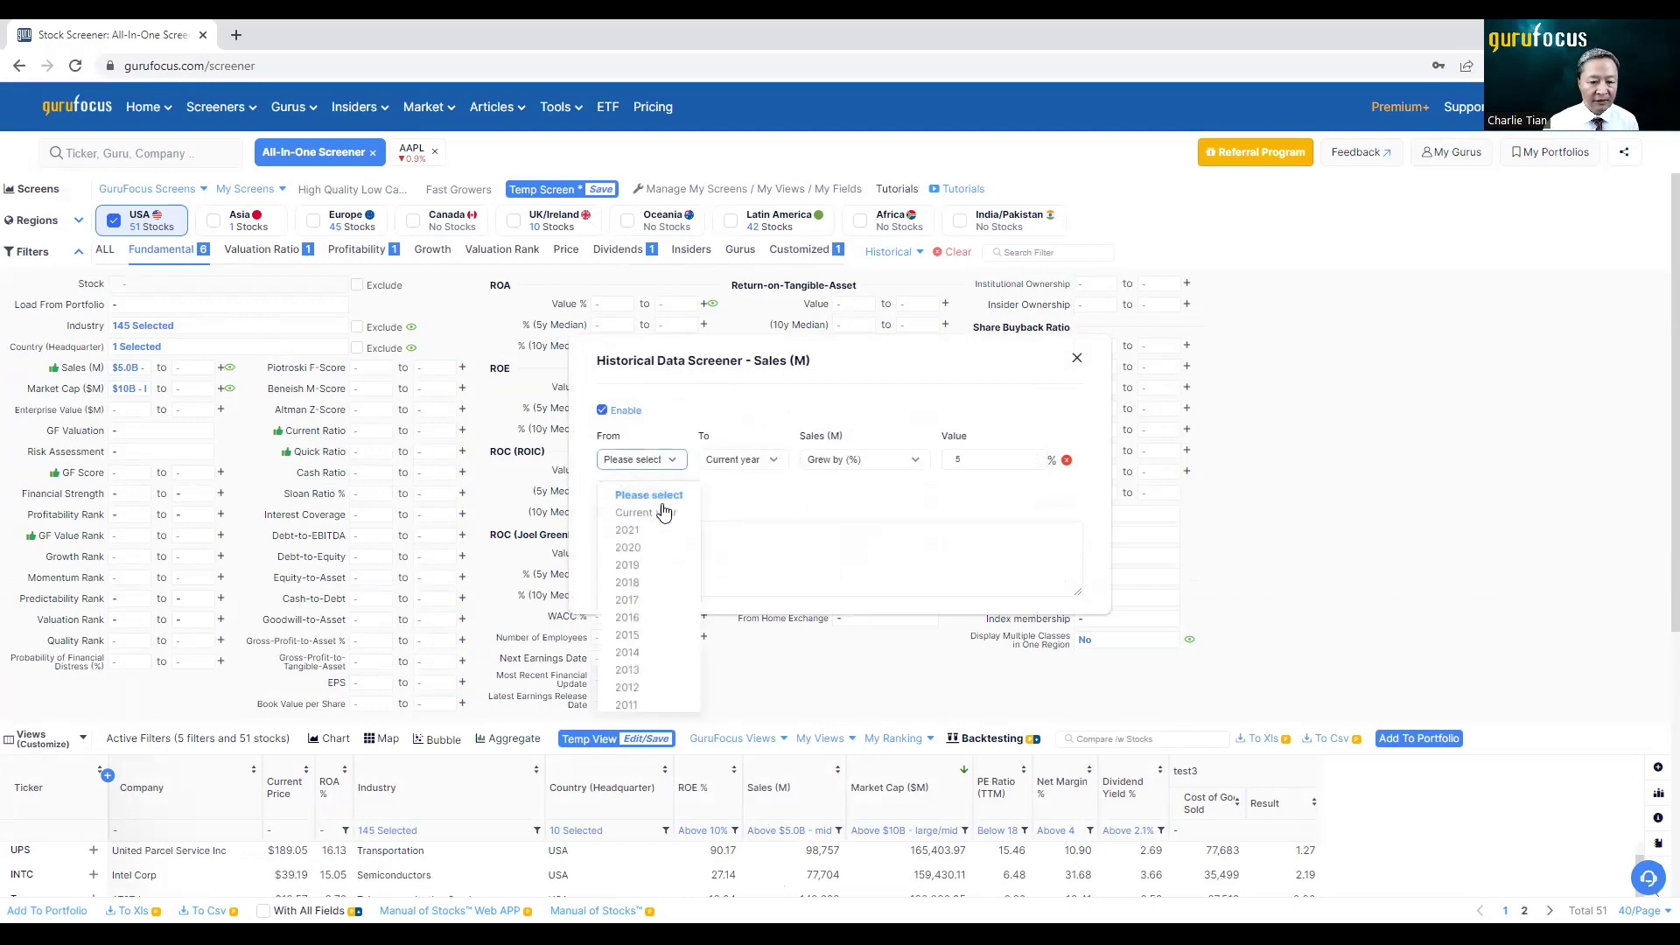
click(665, 623)
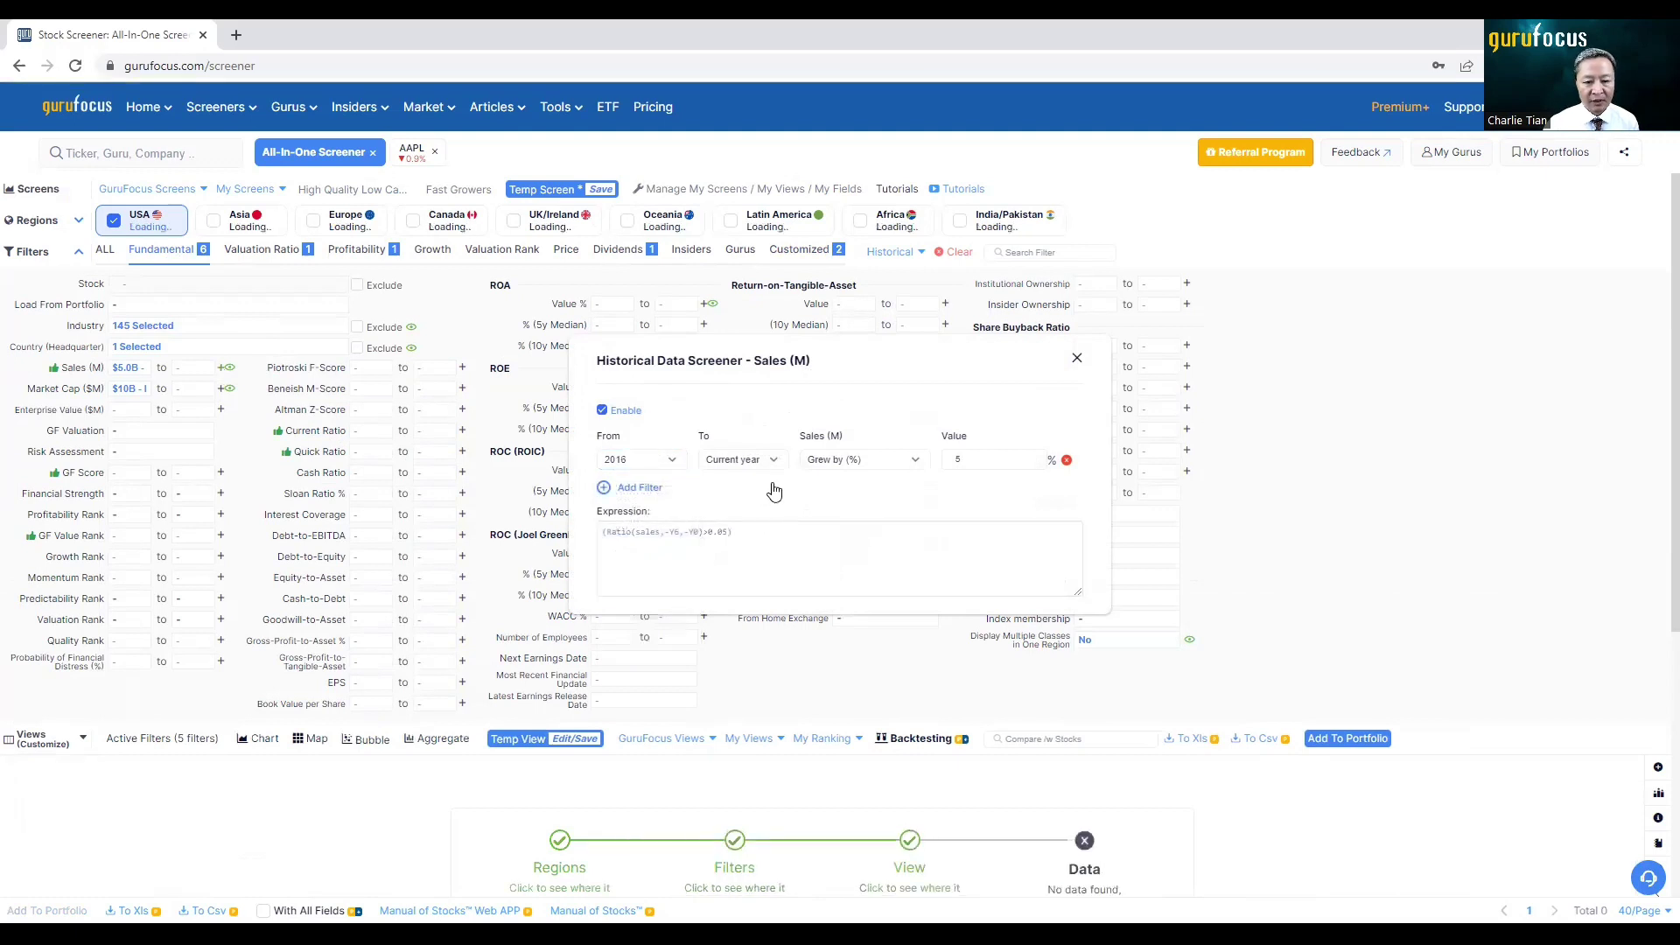
click(886, 460)
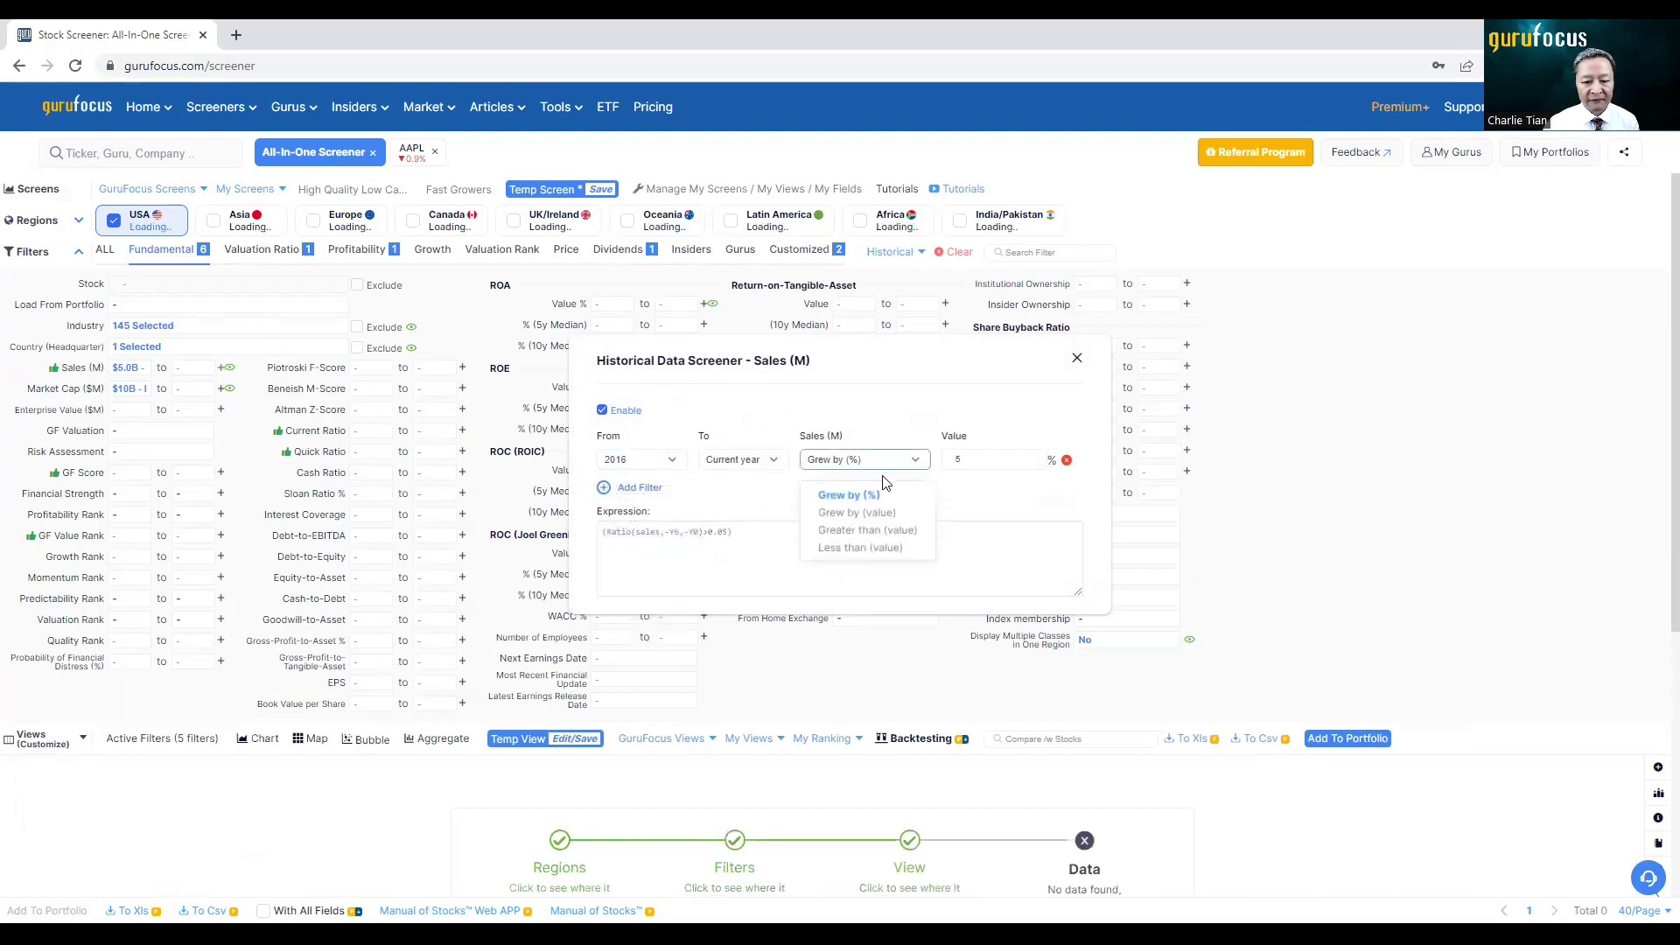
click(887, 531)
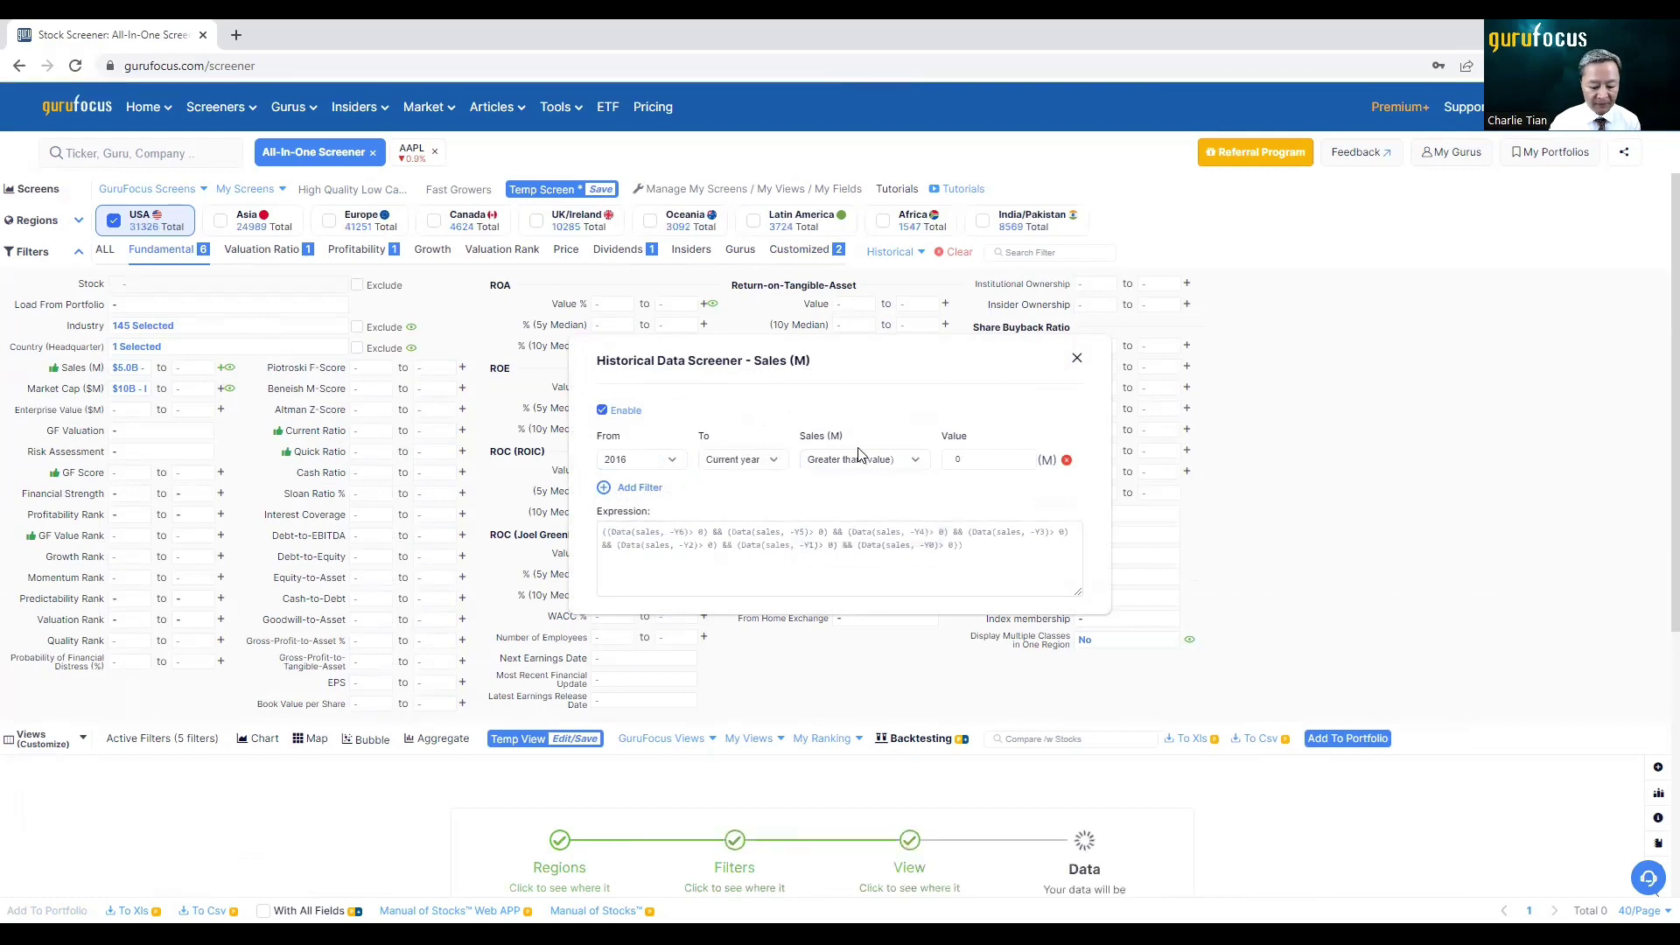
text(5000)
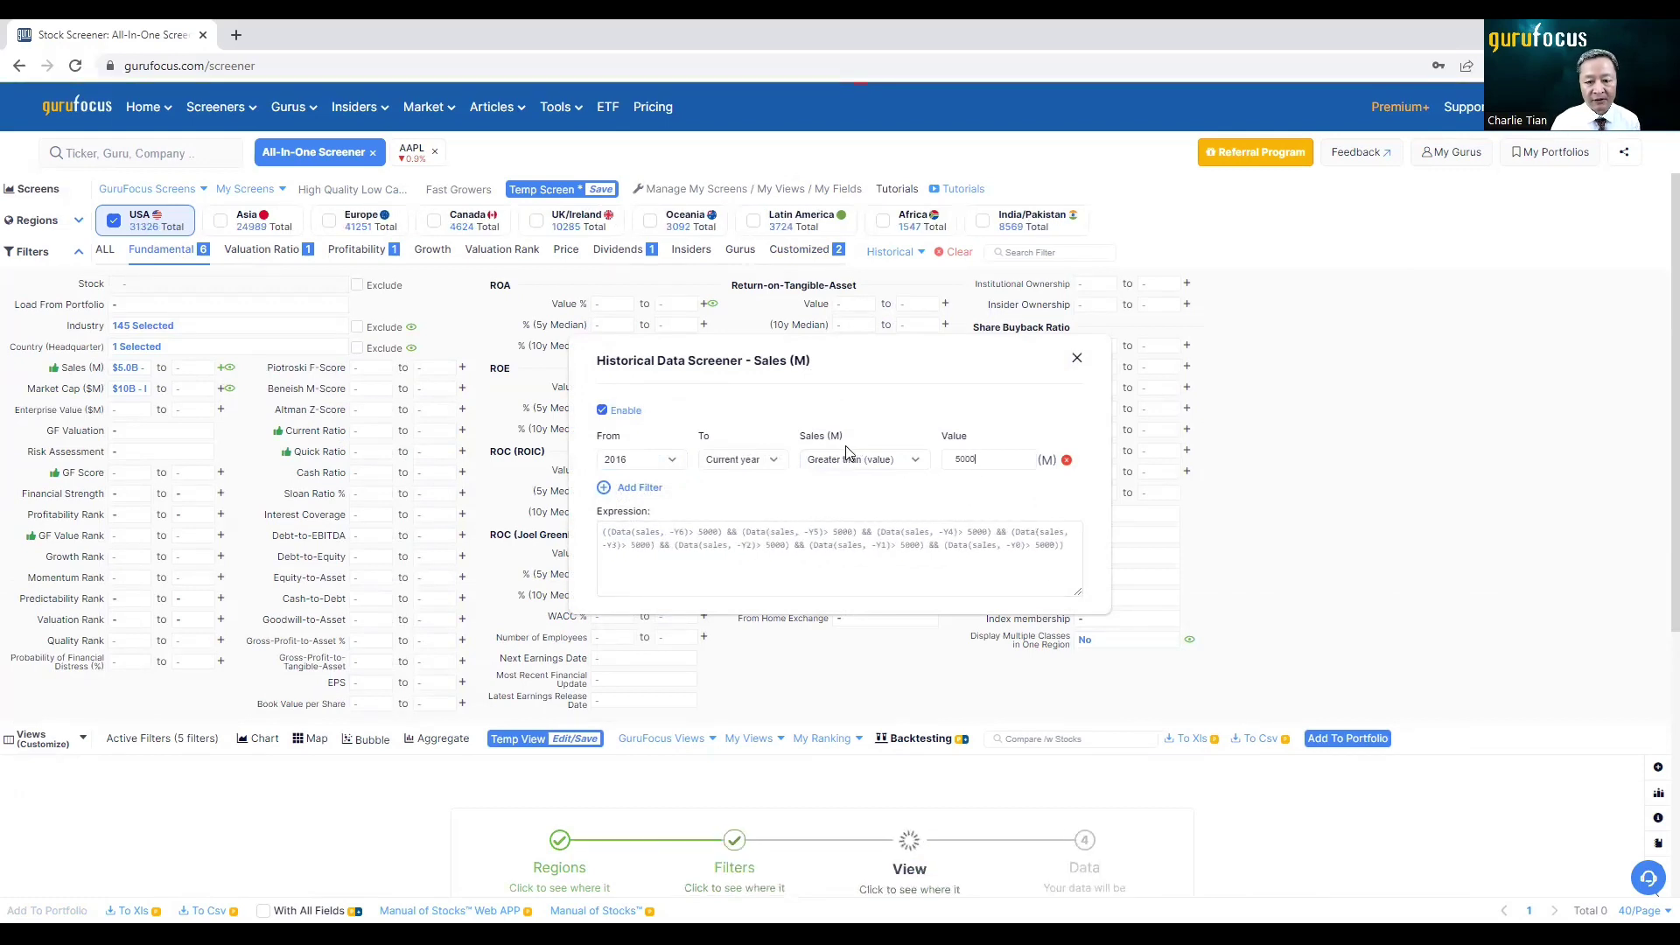
click(1078, 359)
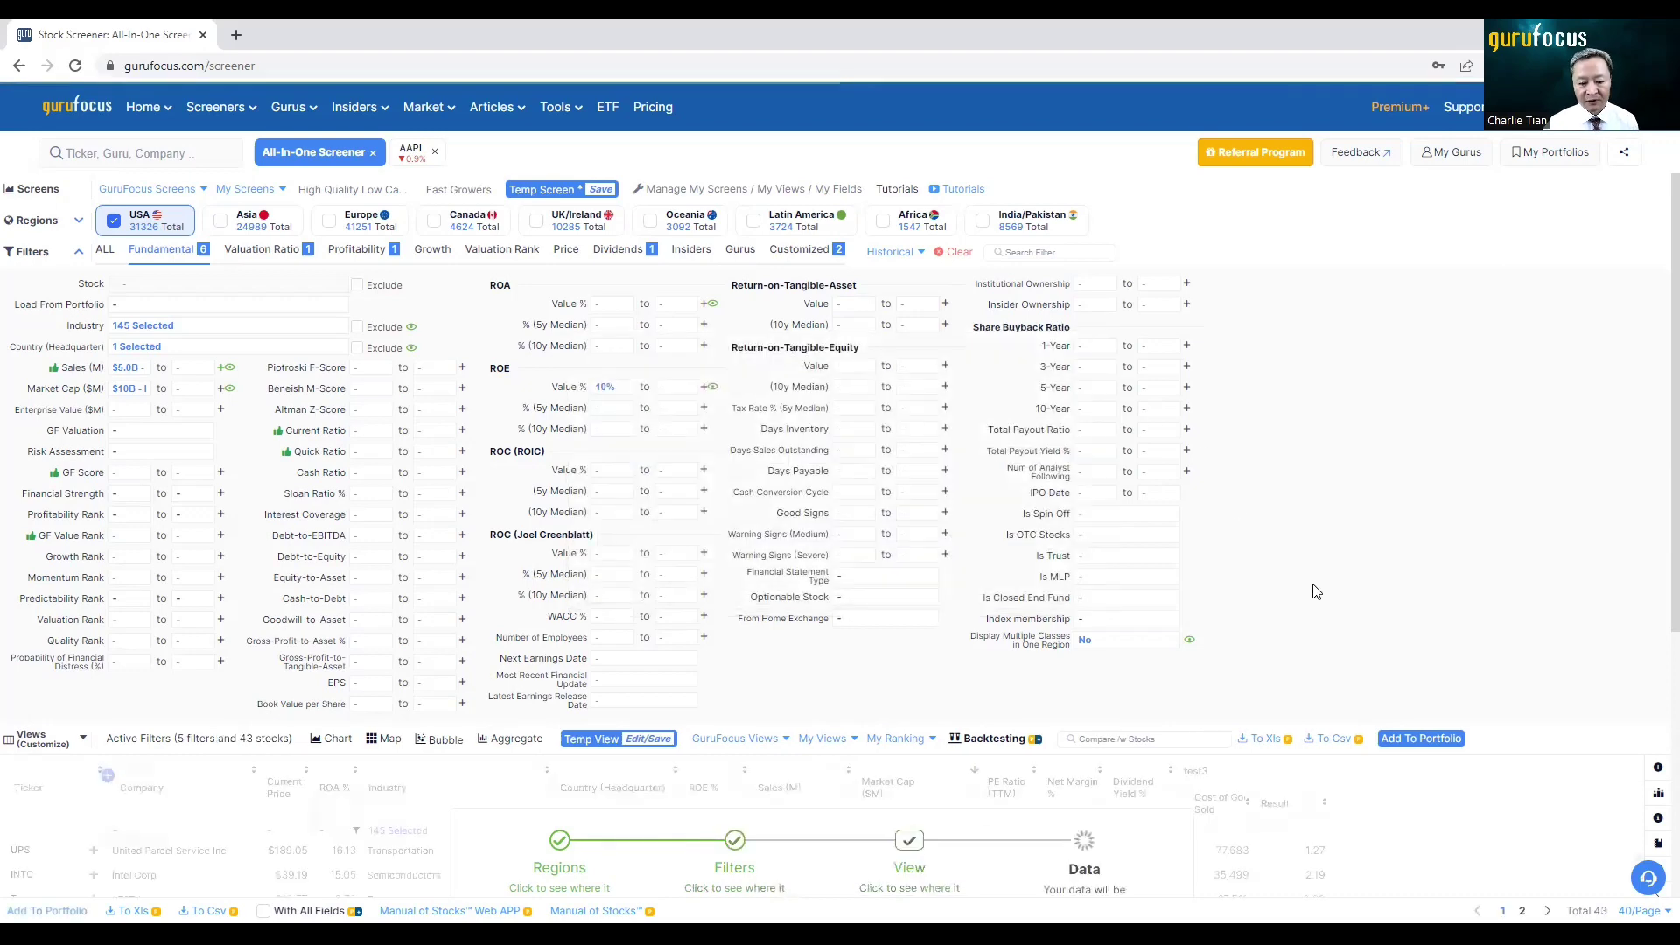
scroll(1317, 592, down, 3)
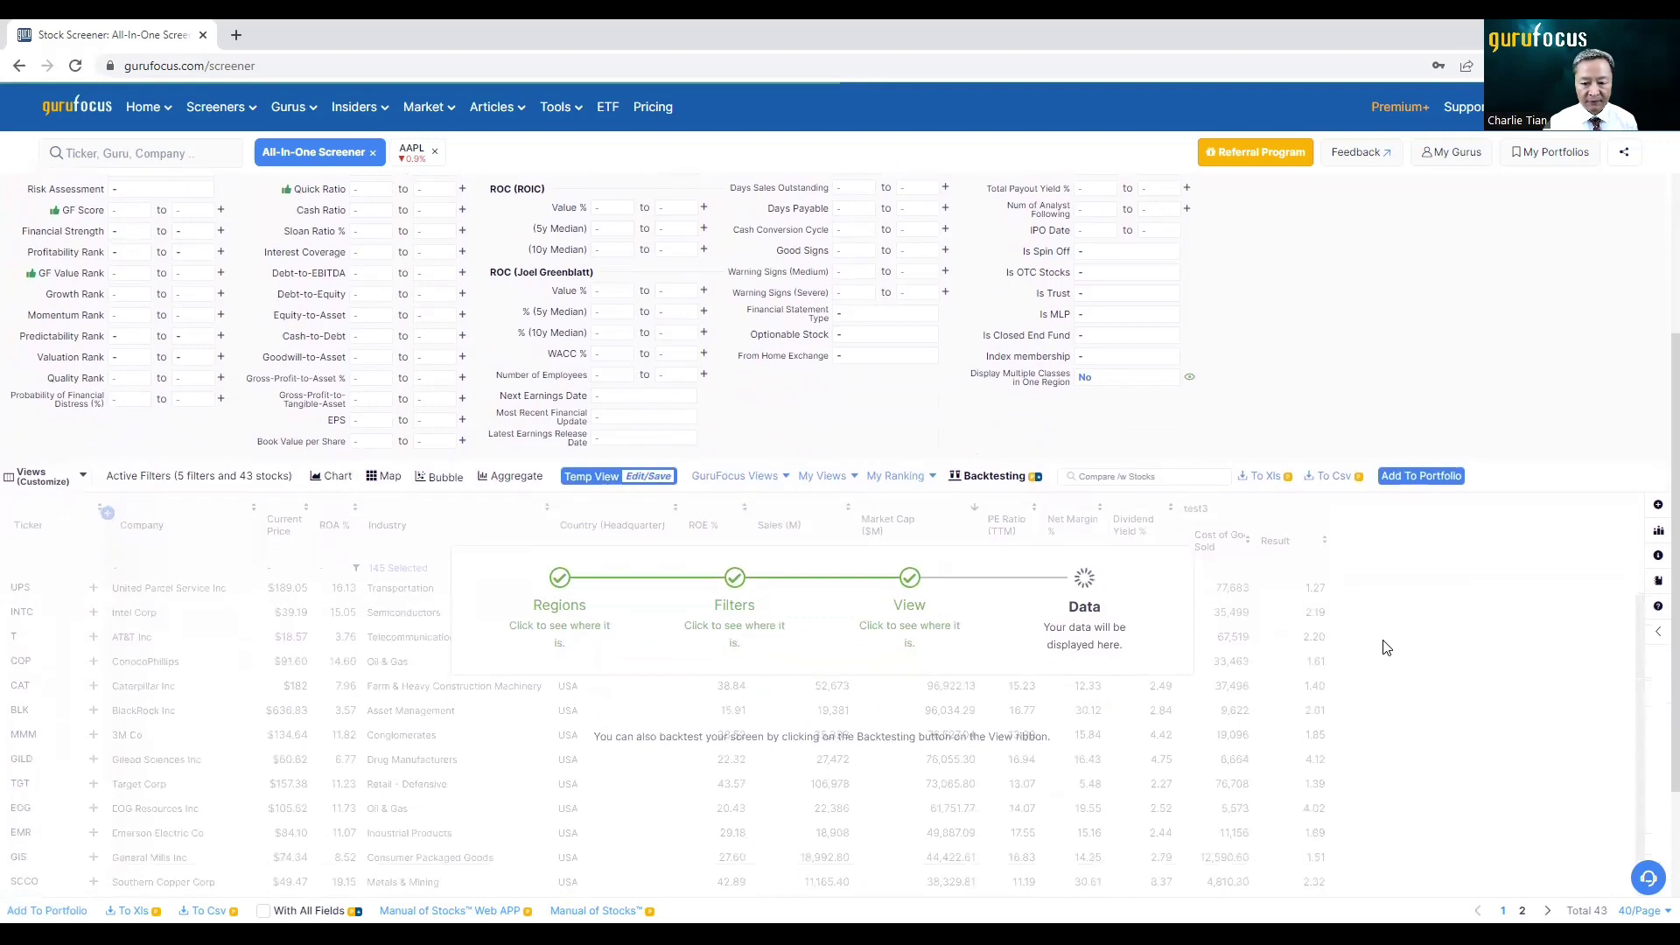
scroll(1383, 648, down, 1)
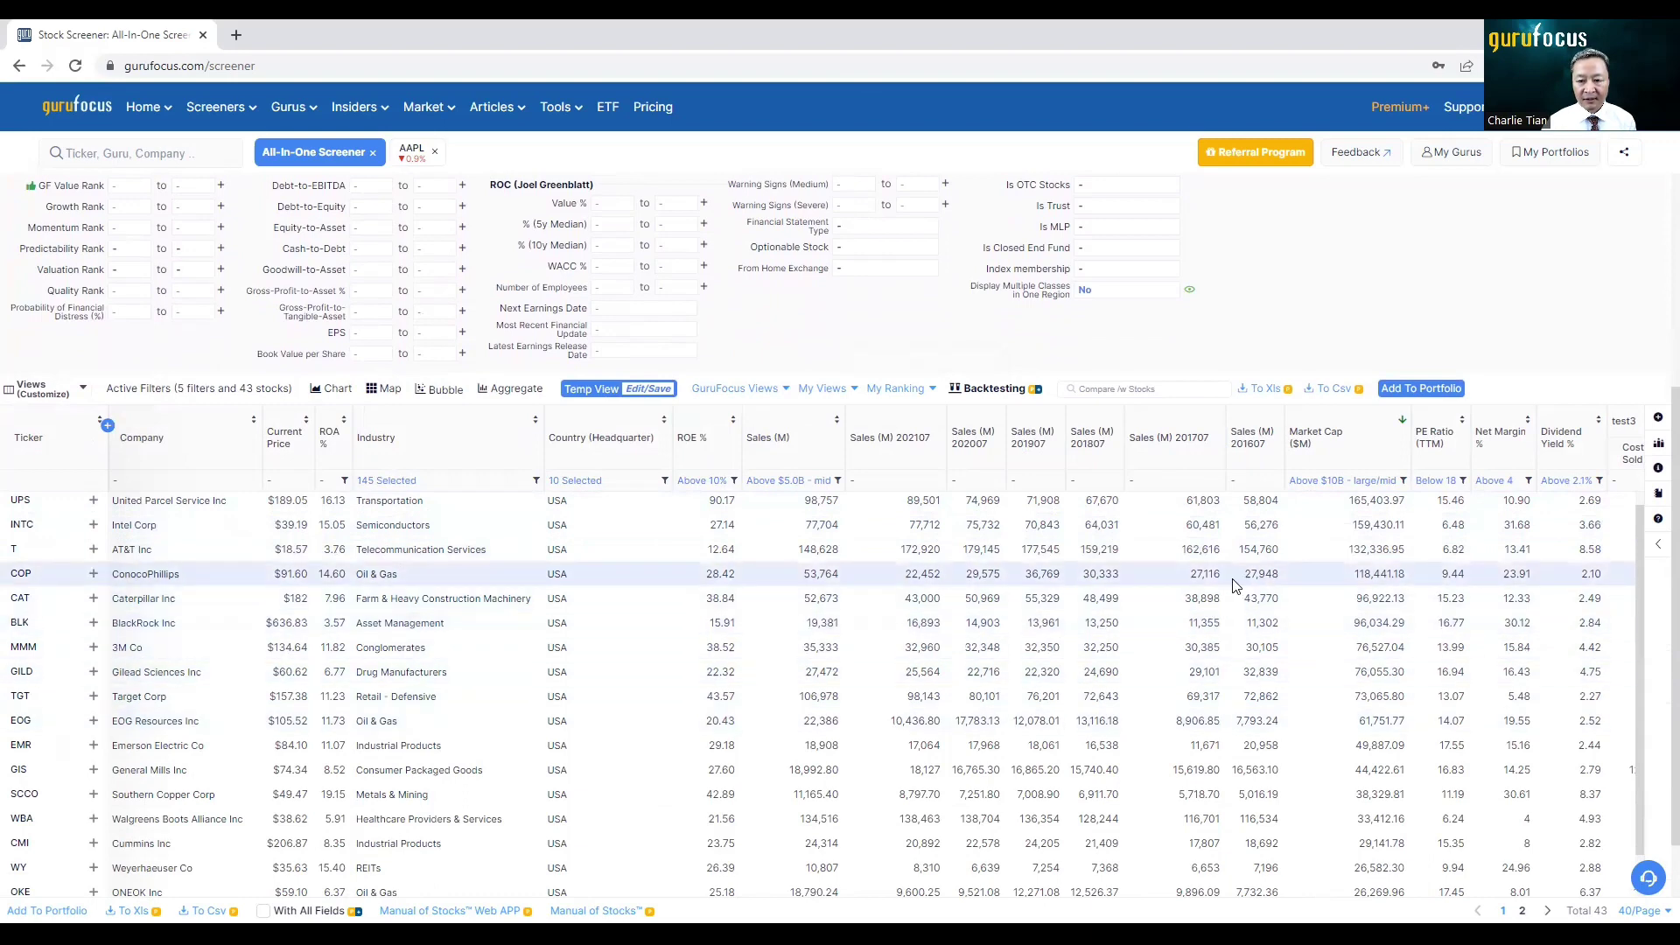
scroll(1234, 584, up, 3)
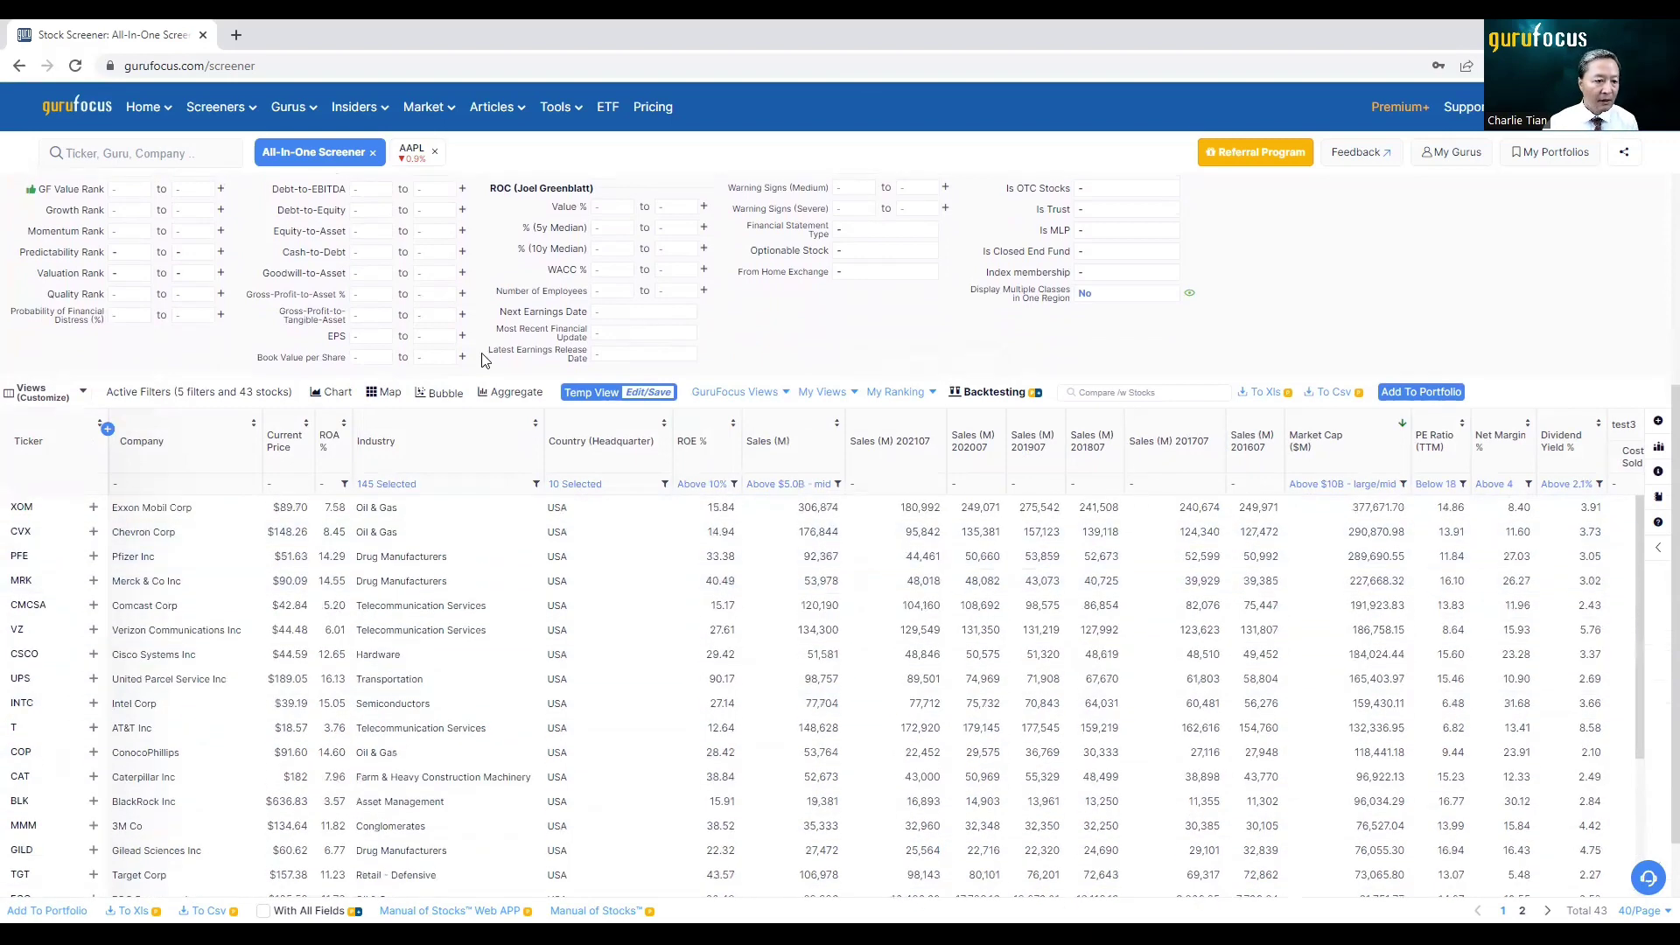
scroll(481, 359, up, 2)
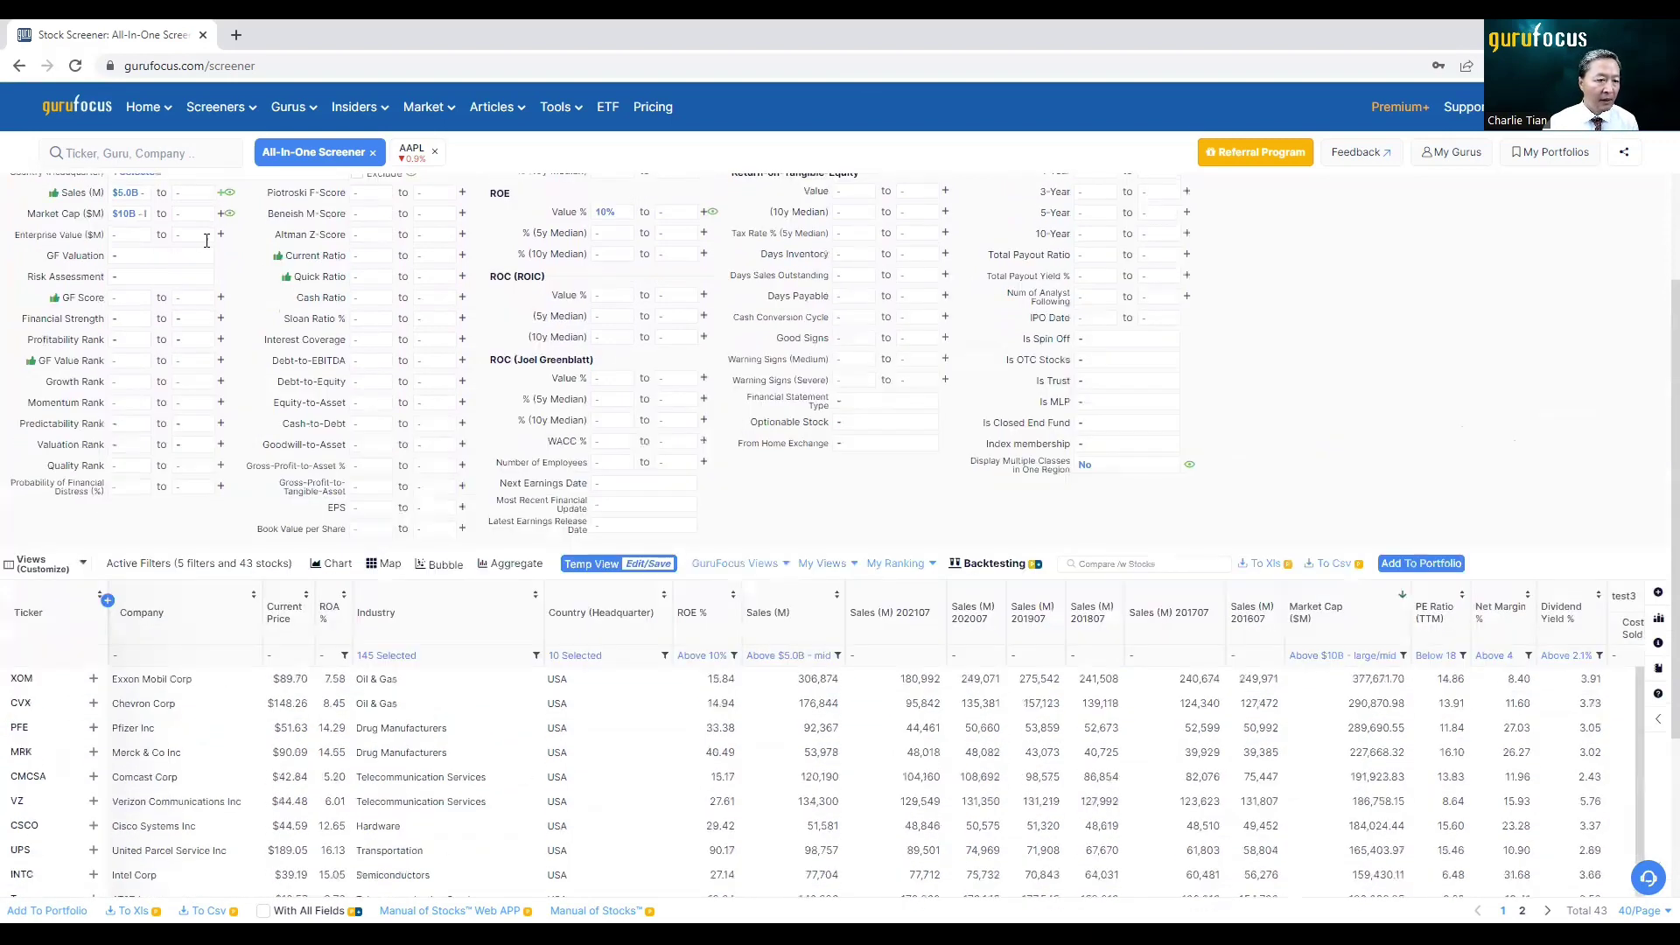
Change the historical Sales (M) filter to Grew by (%) with a value of 2 from 2016 to the current year, and close it
click(222, 192)
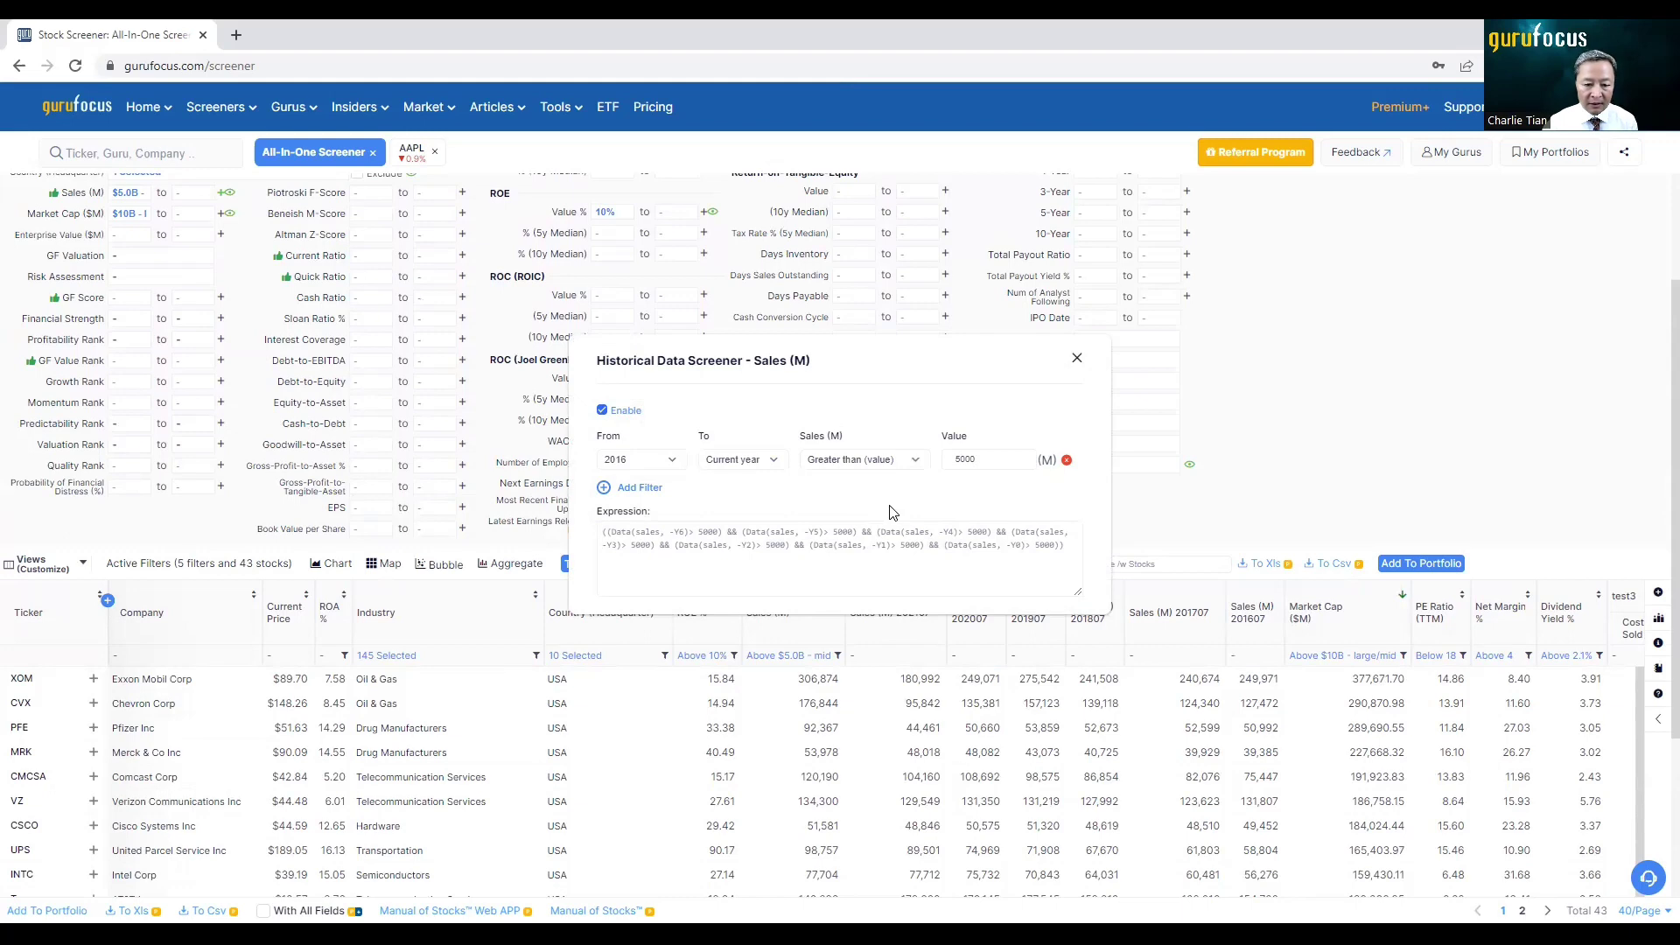
click(882, 462)
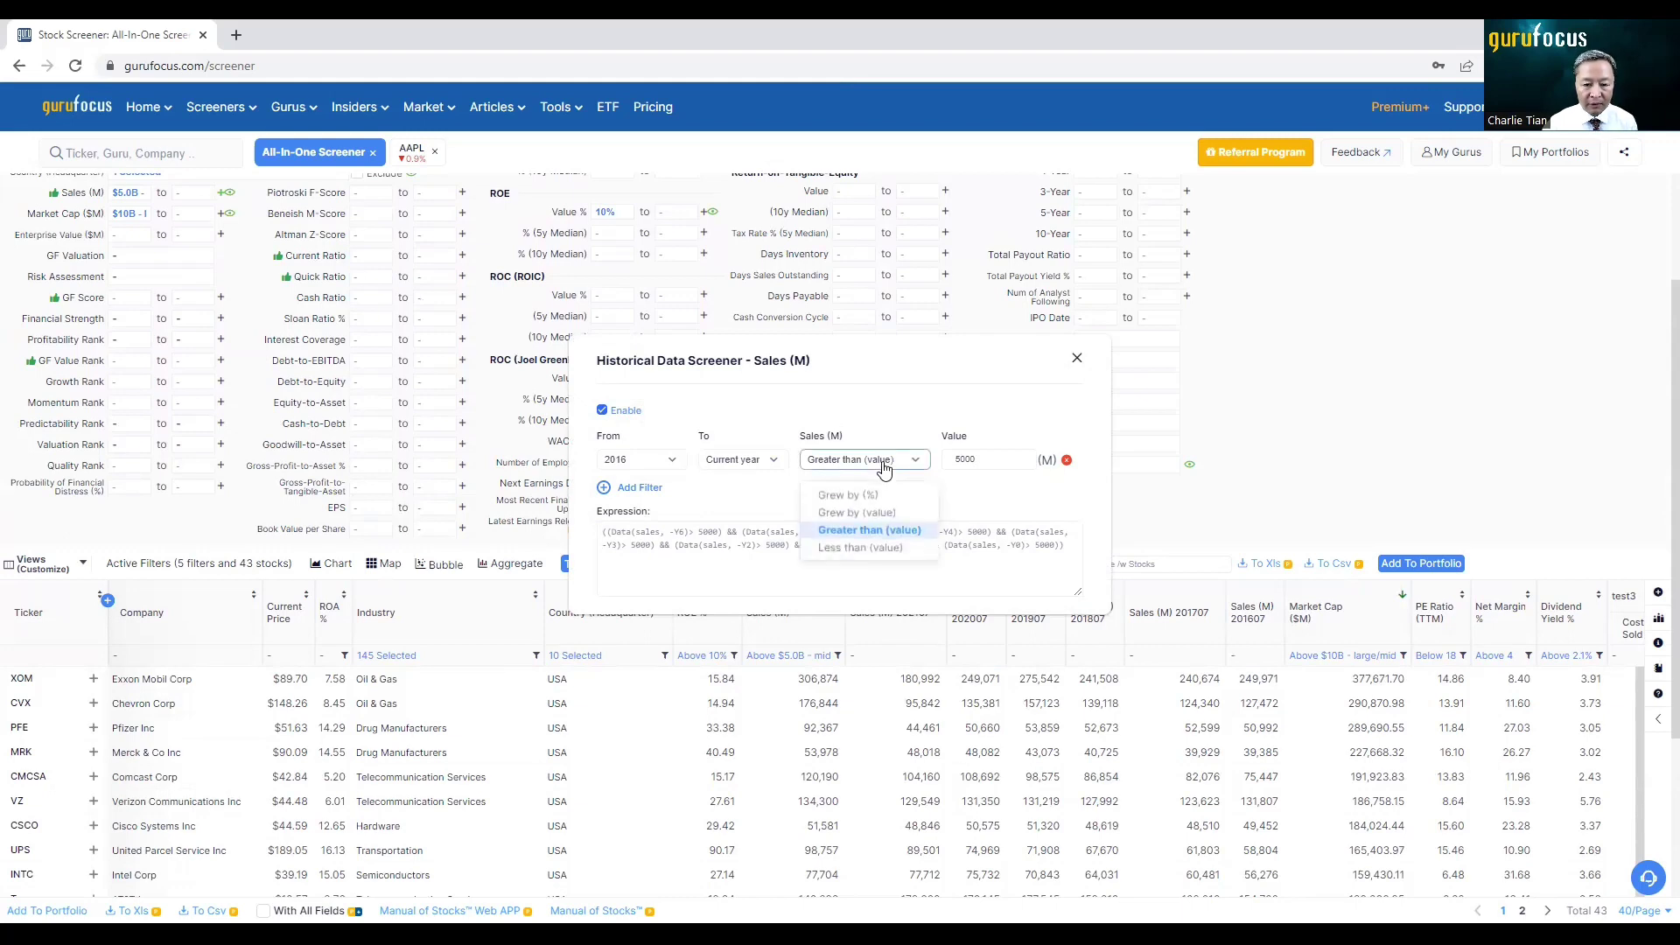
click(880, 496)
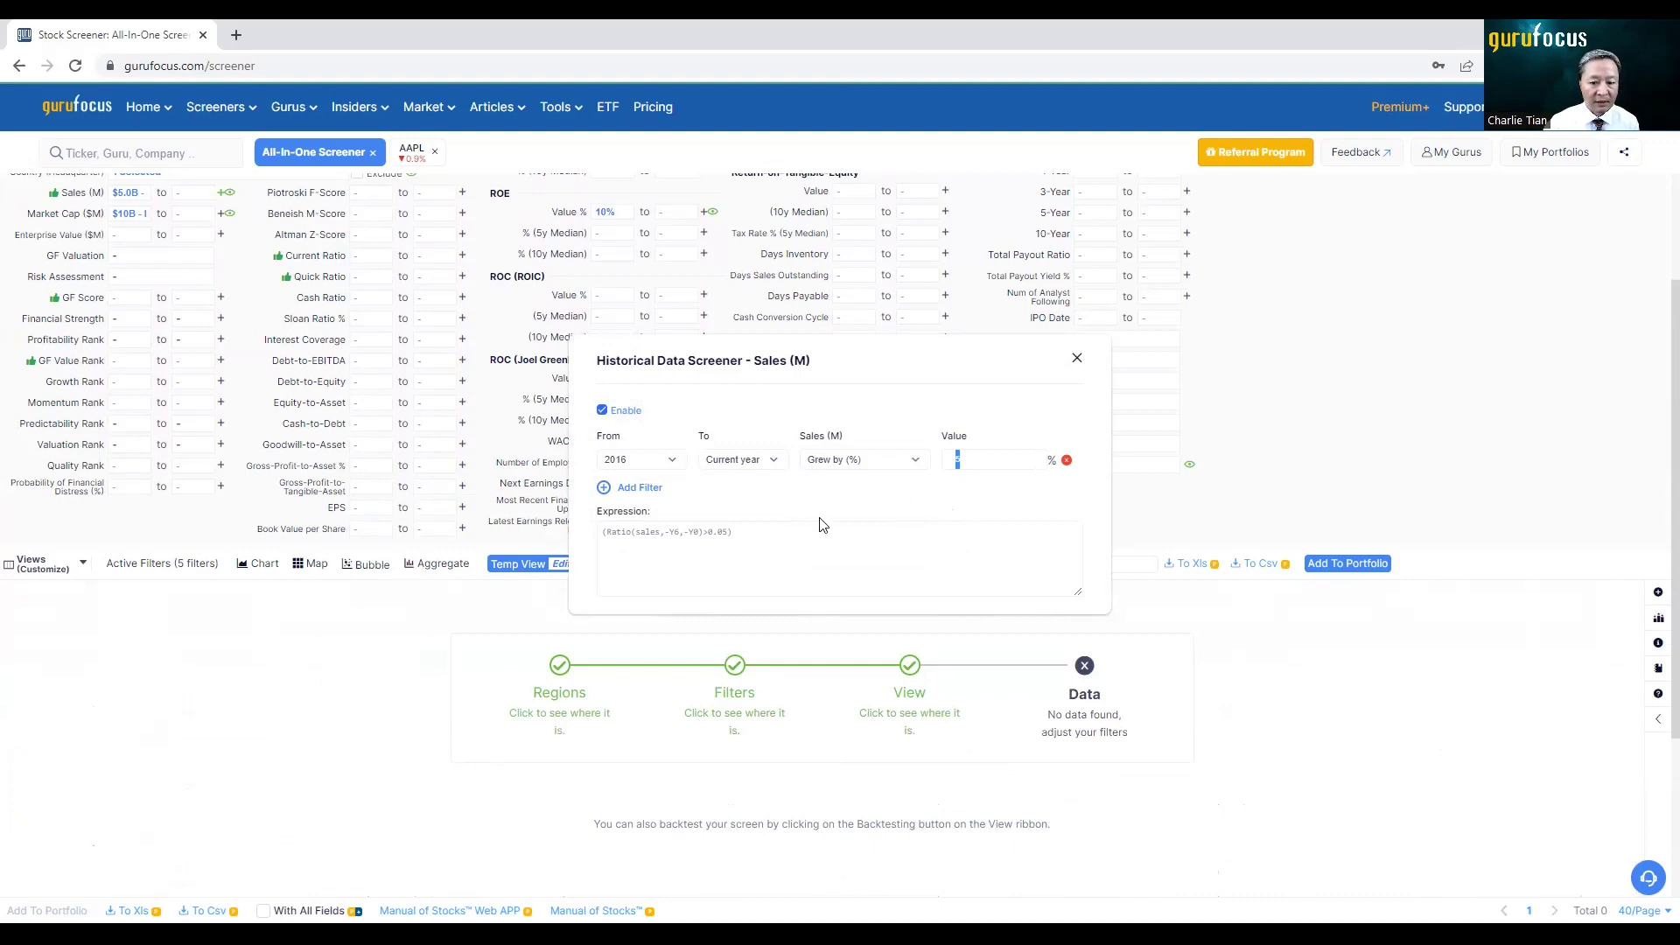
text(2)
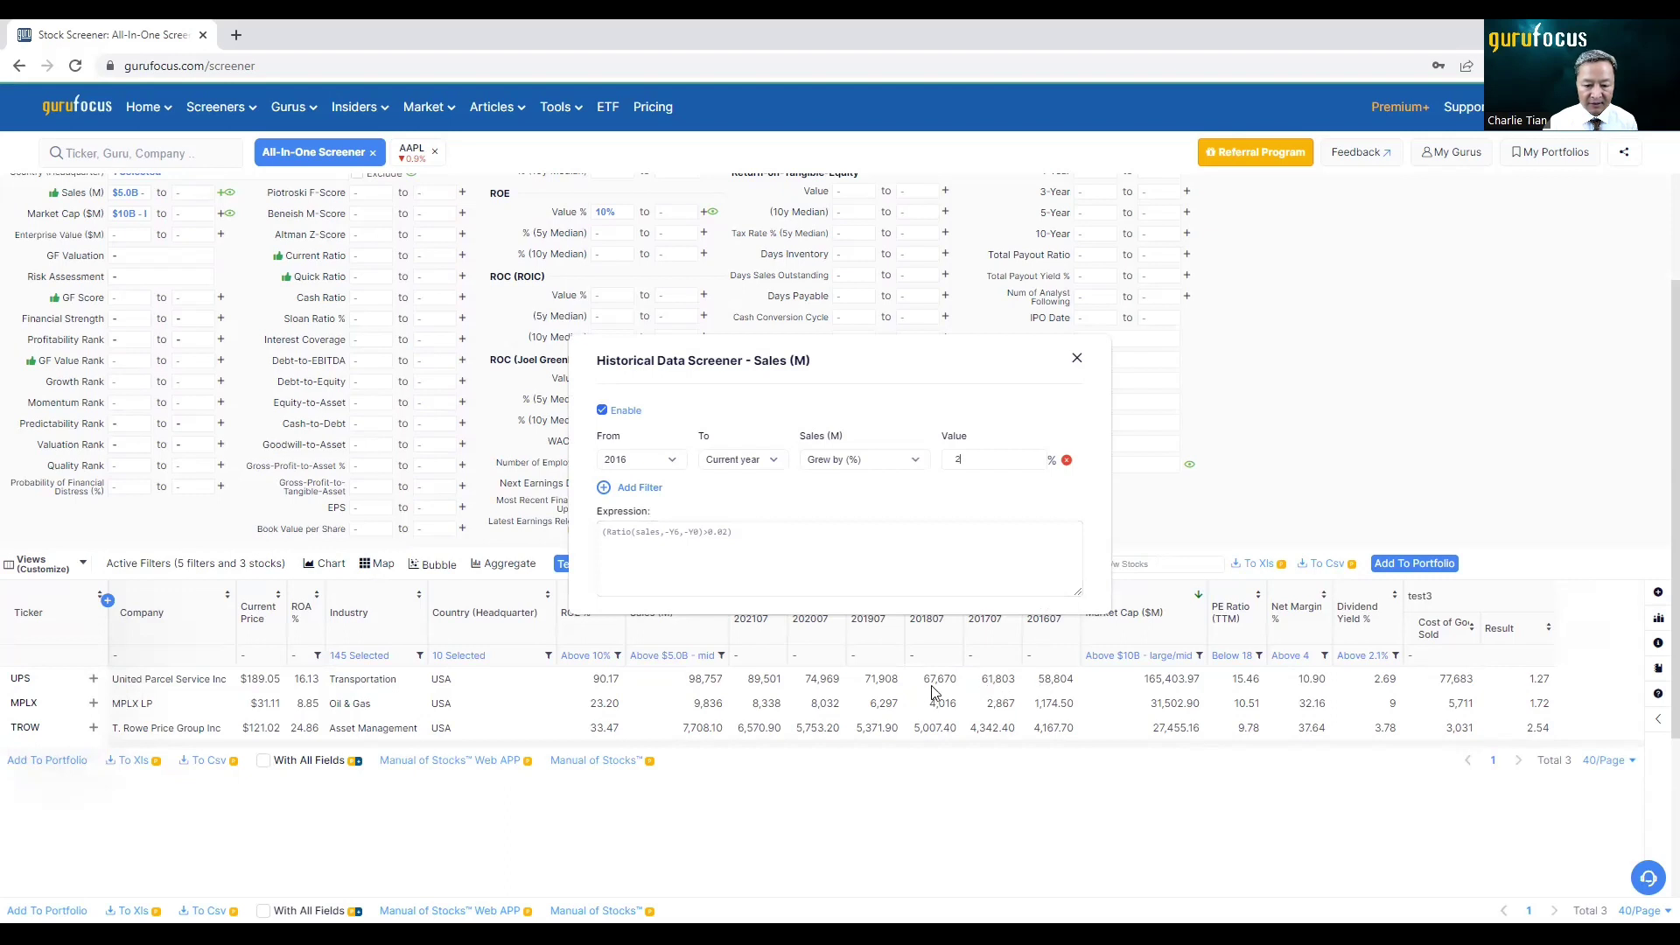
click(1076, 360)
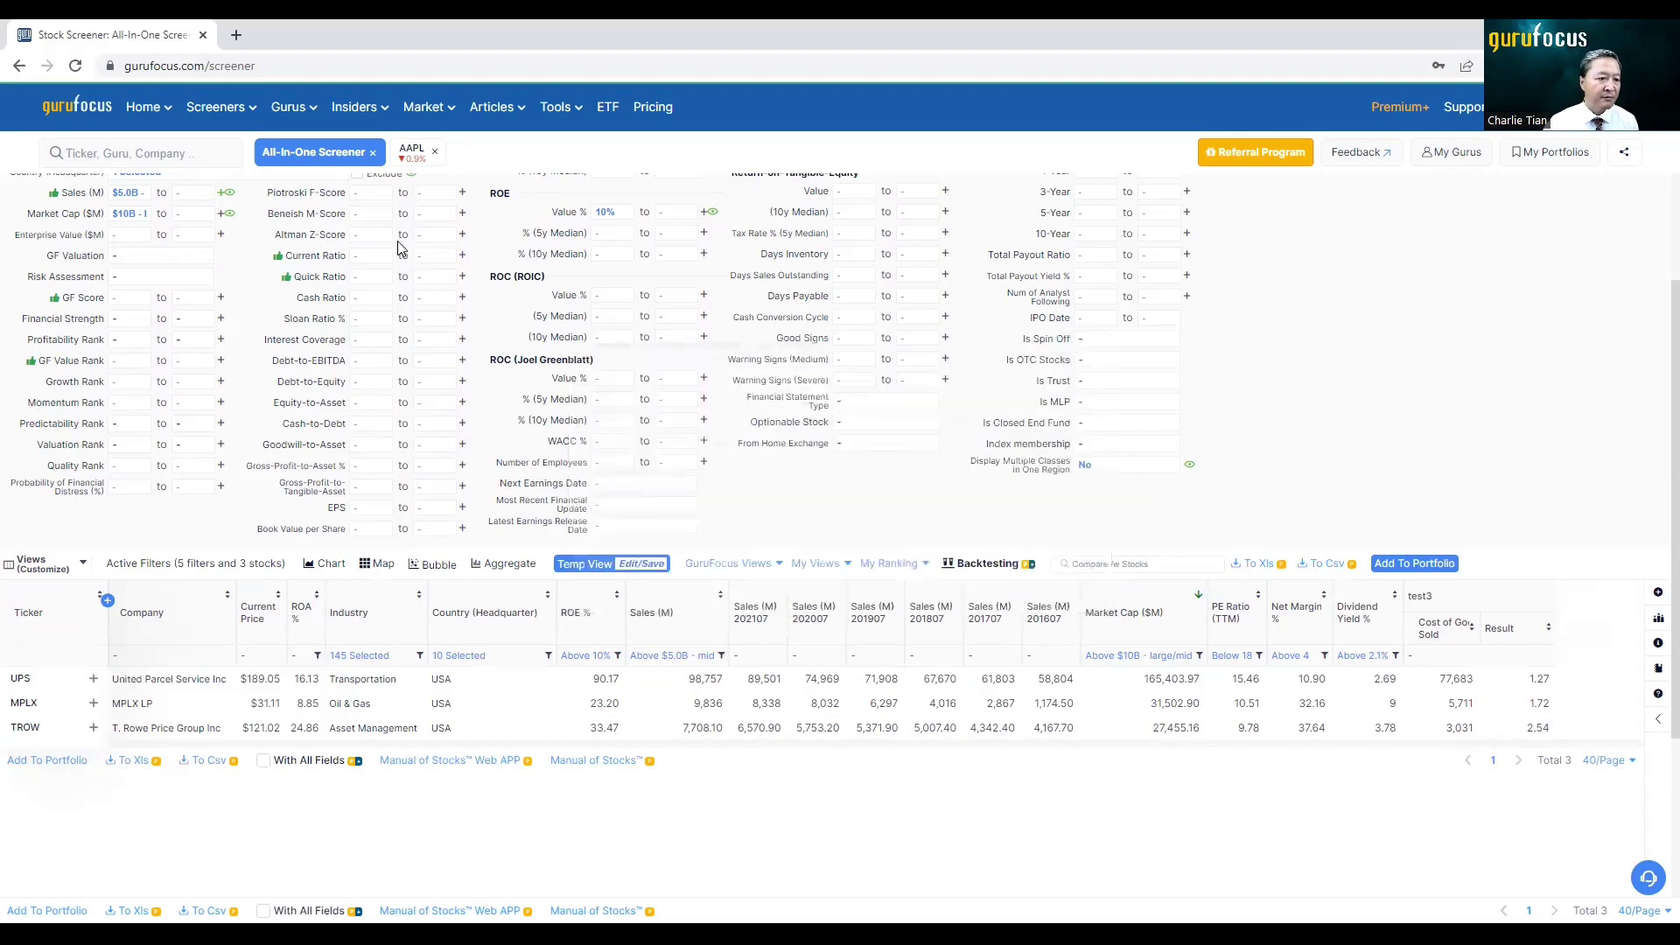
Clear the minimum Market Cap and minimum Sales values under the fundamental filters, and look through the resulting stocks
click(137, 193)
click(8, 196)
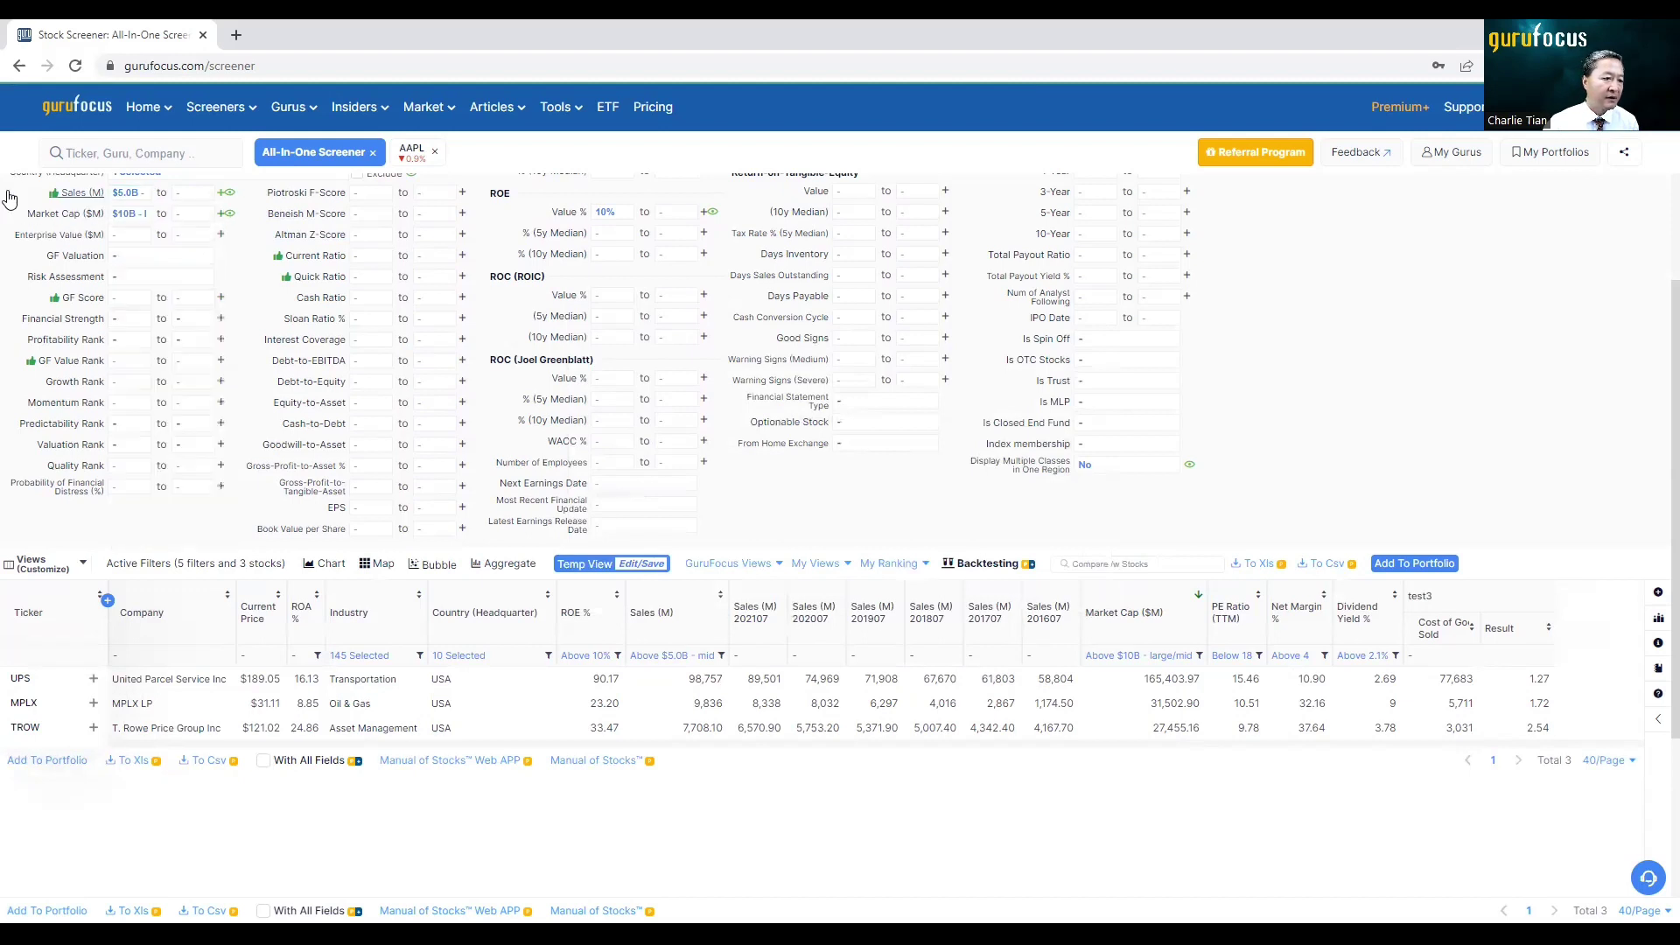
click(127, 215)
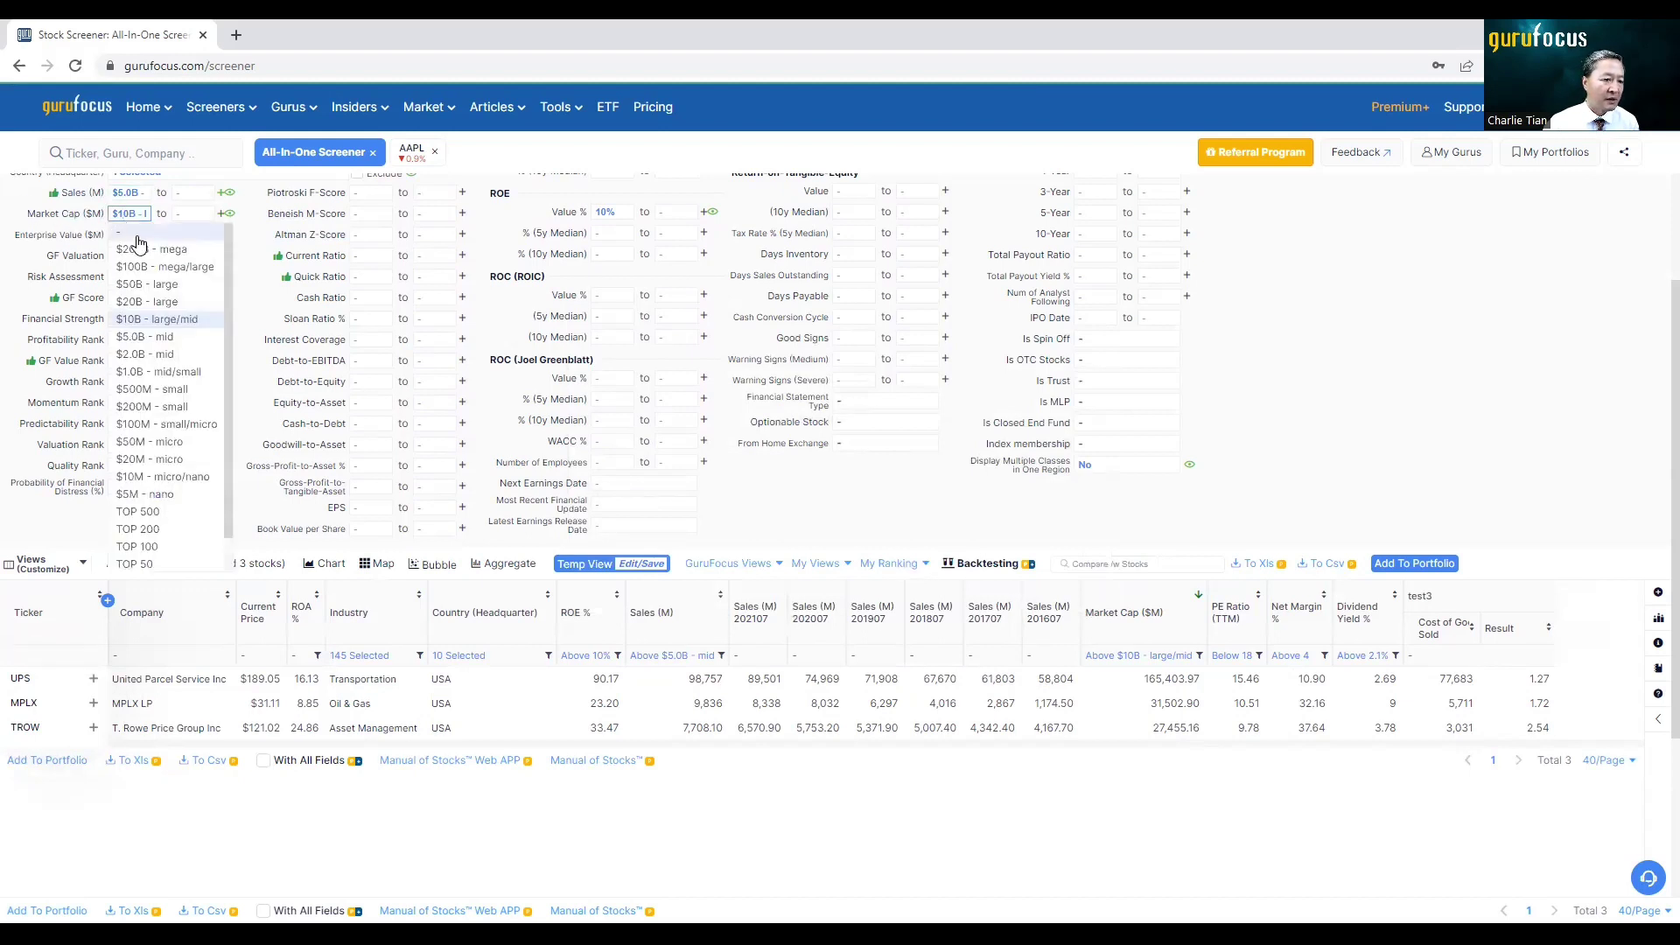
click(137, 236)
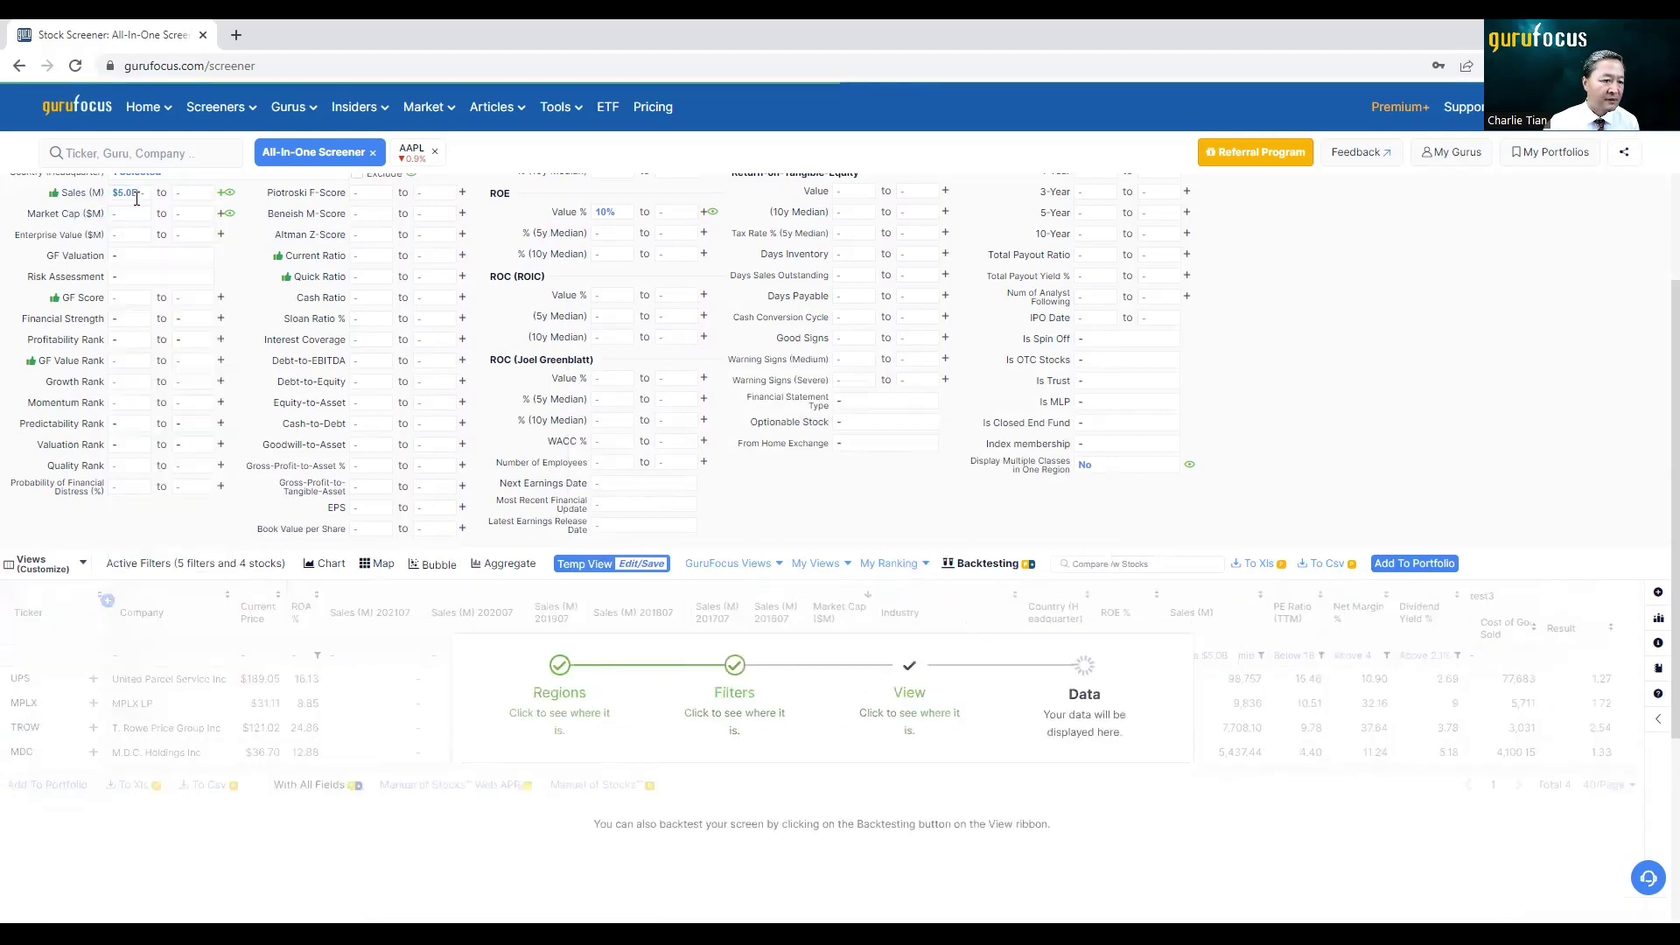
click(137, 196)
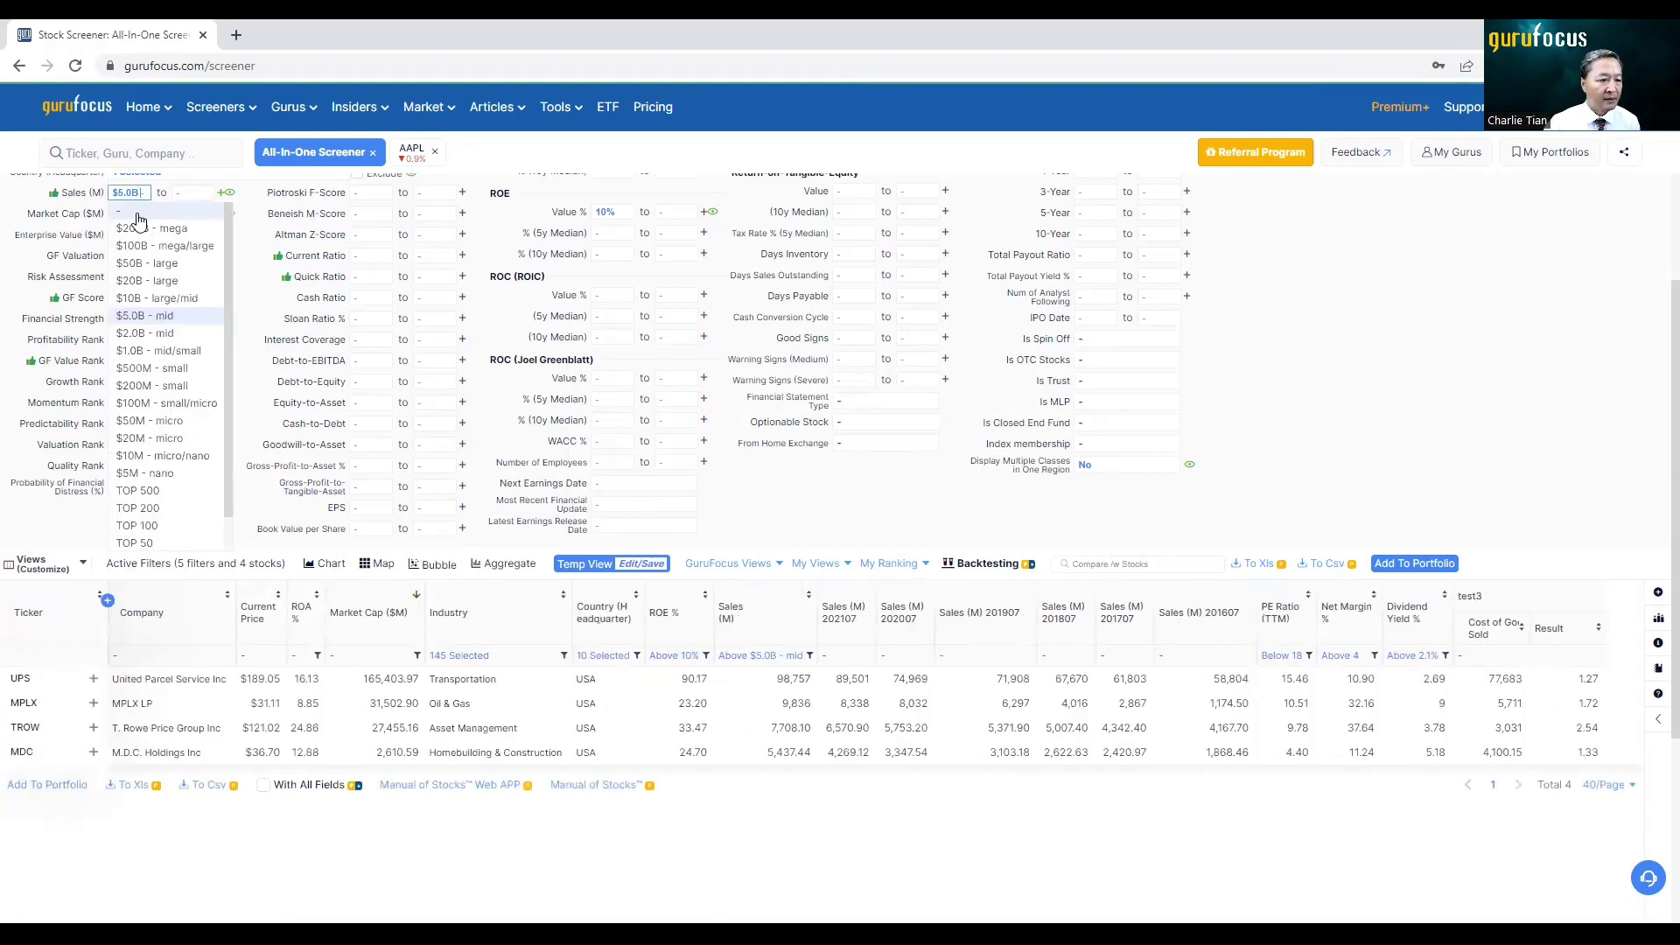
click(138, 214)
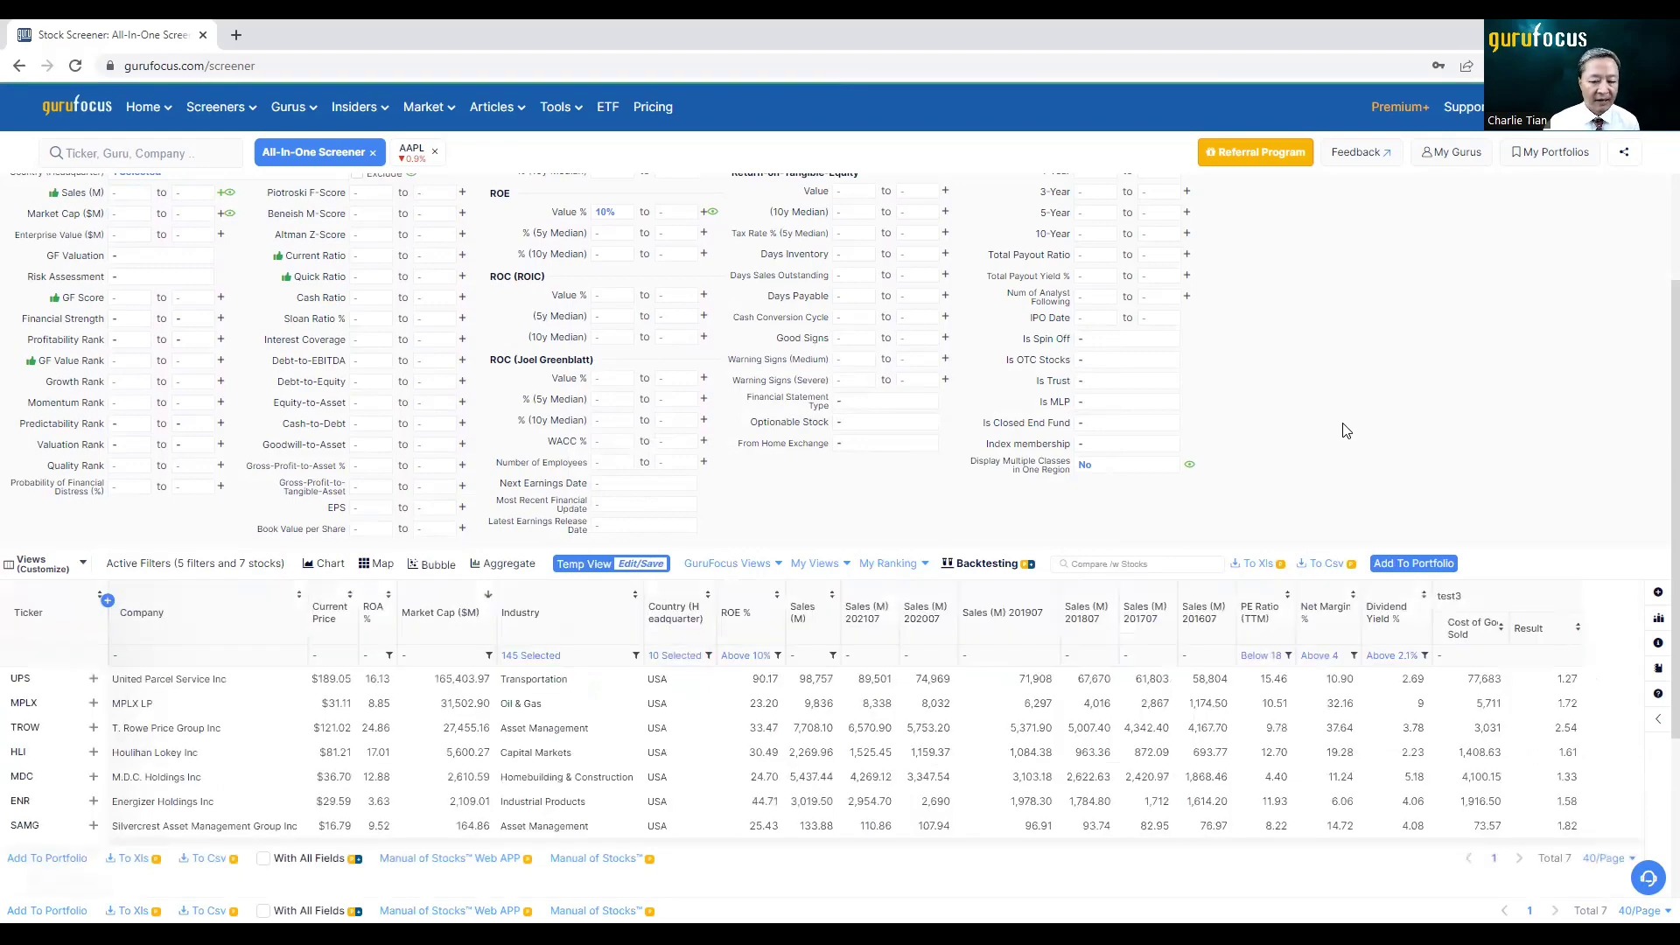
scroll(1370, 416, down, 2)
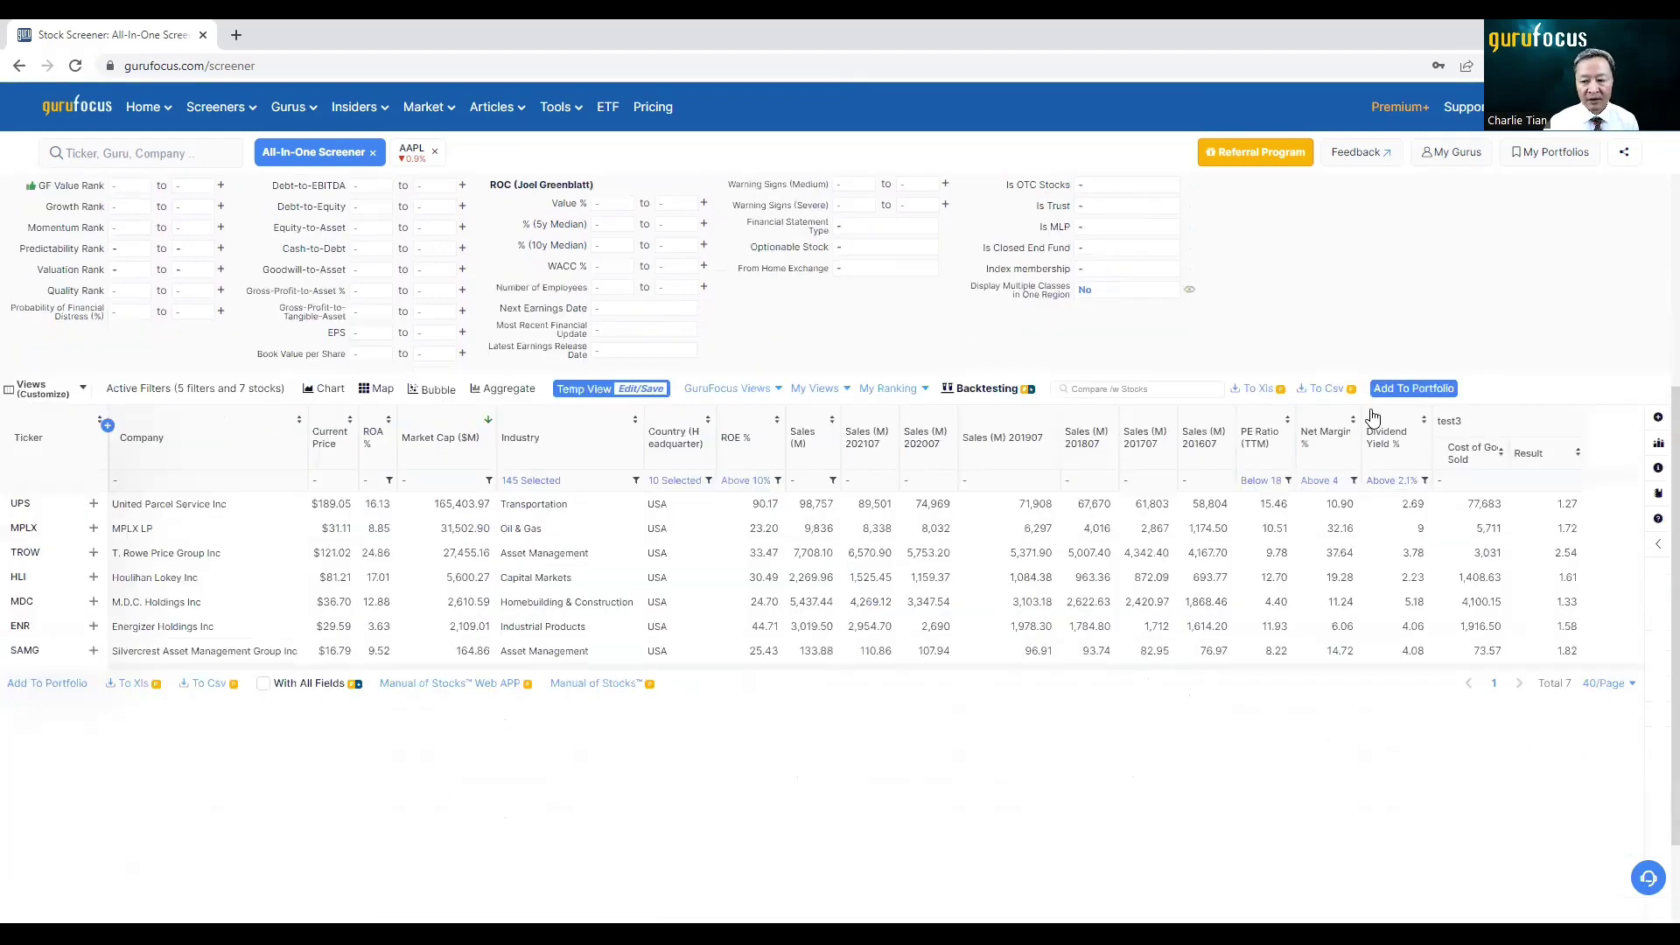
scroll(1372, 416, up, 1)
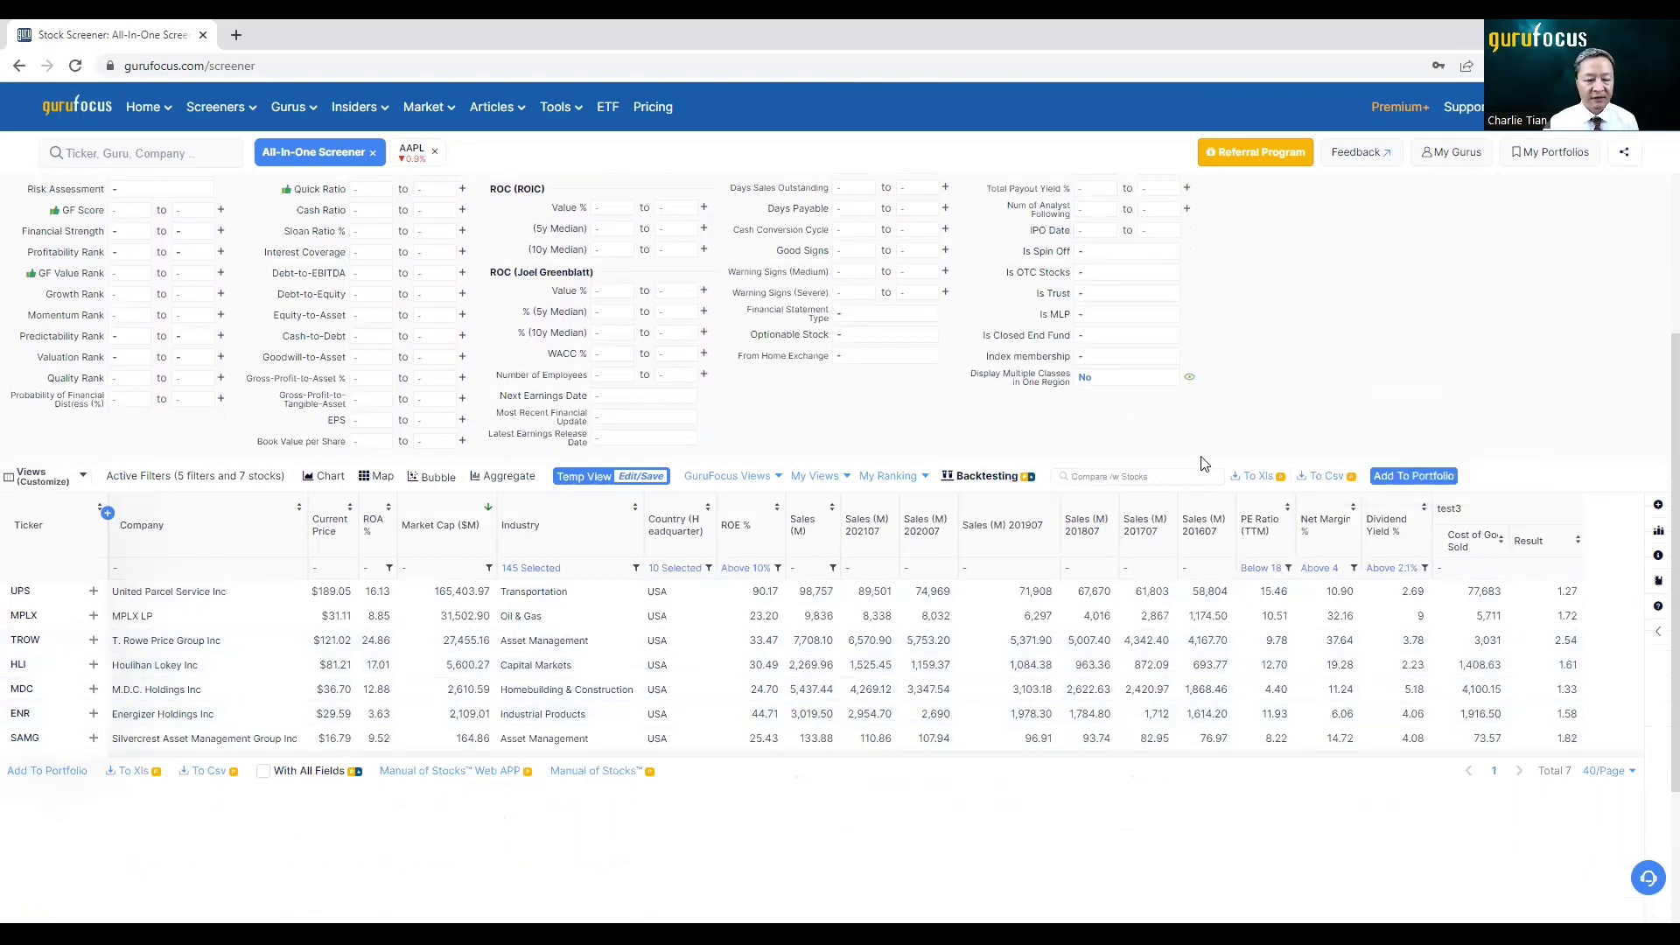
scroll(1205, 463, up, 2)
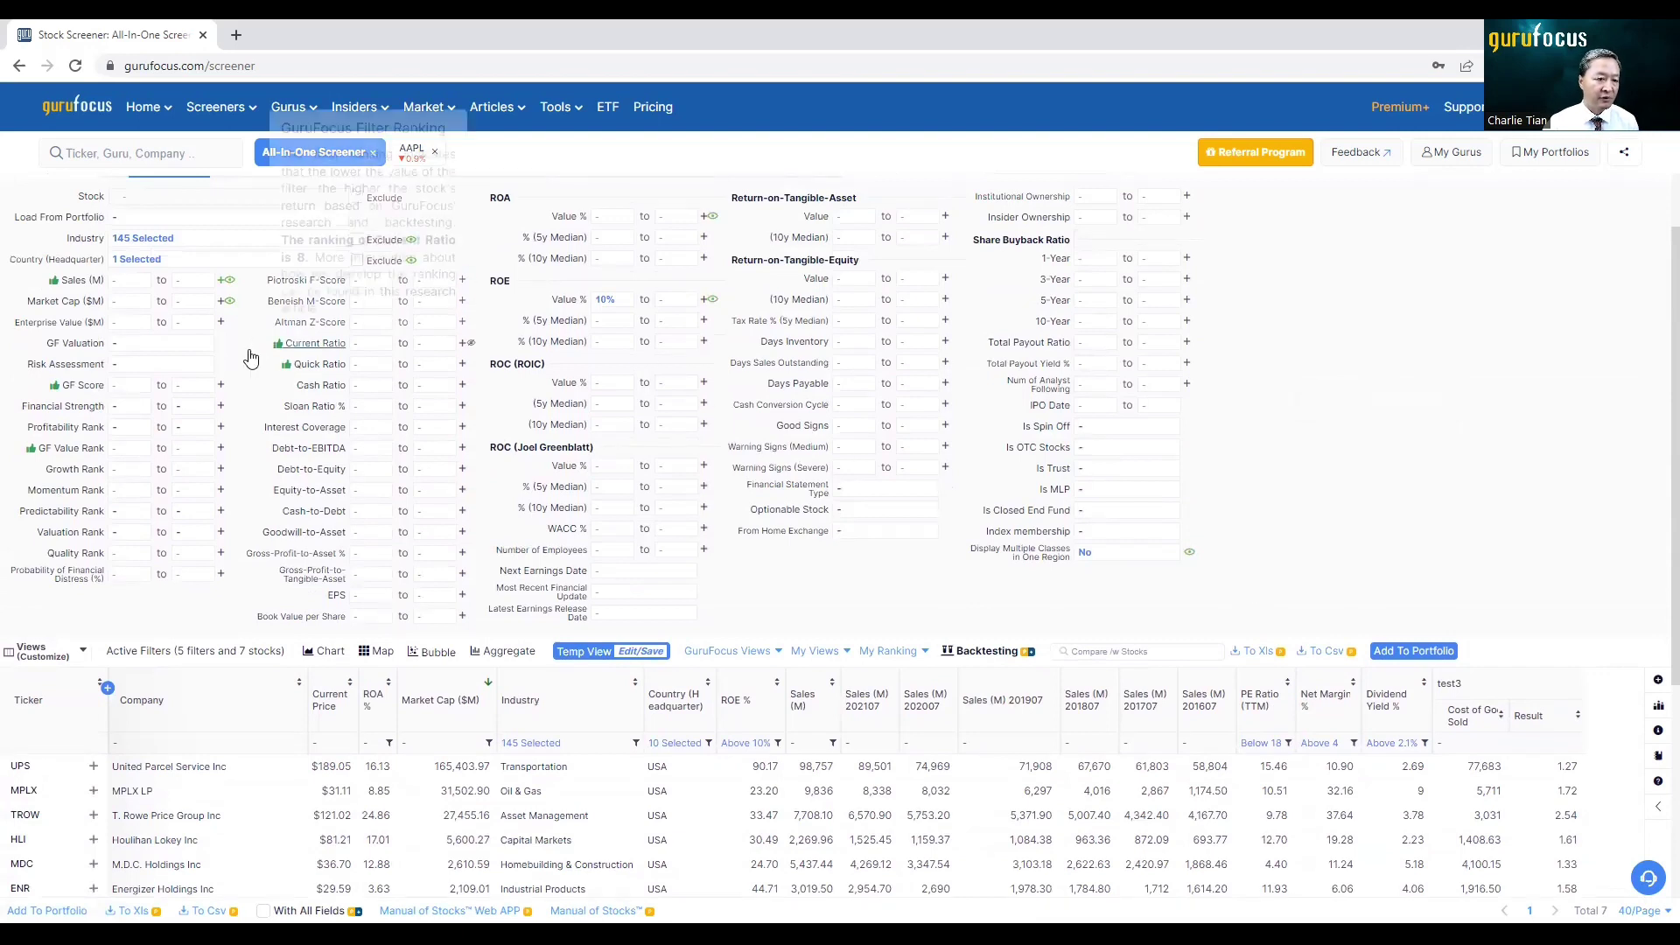
Disable the historical Sales (M) growth filter and look through the resulting stocks
click(222, 281)
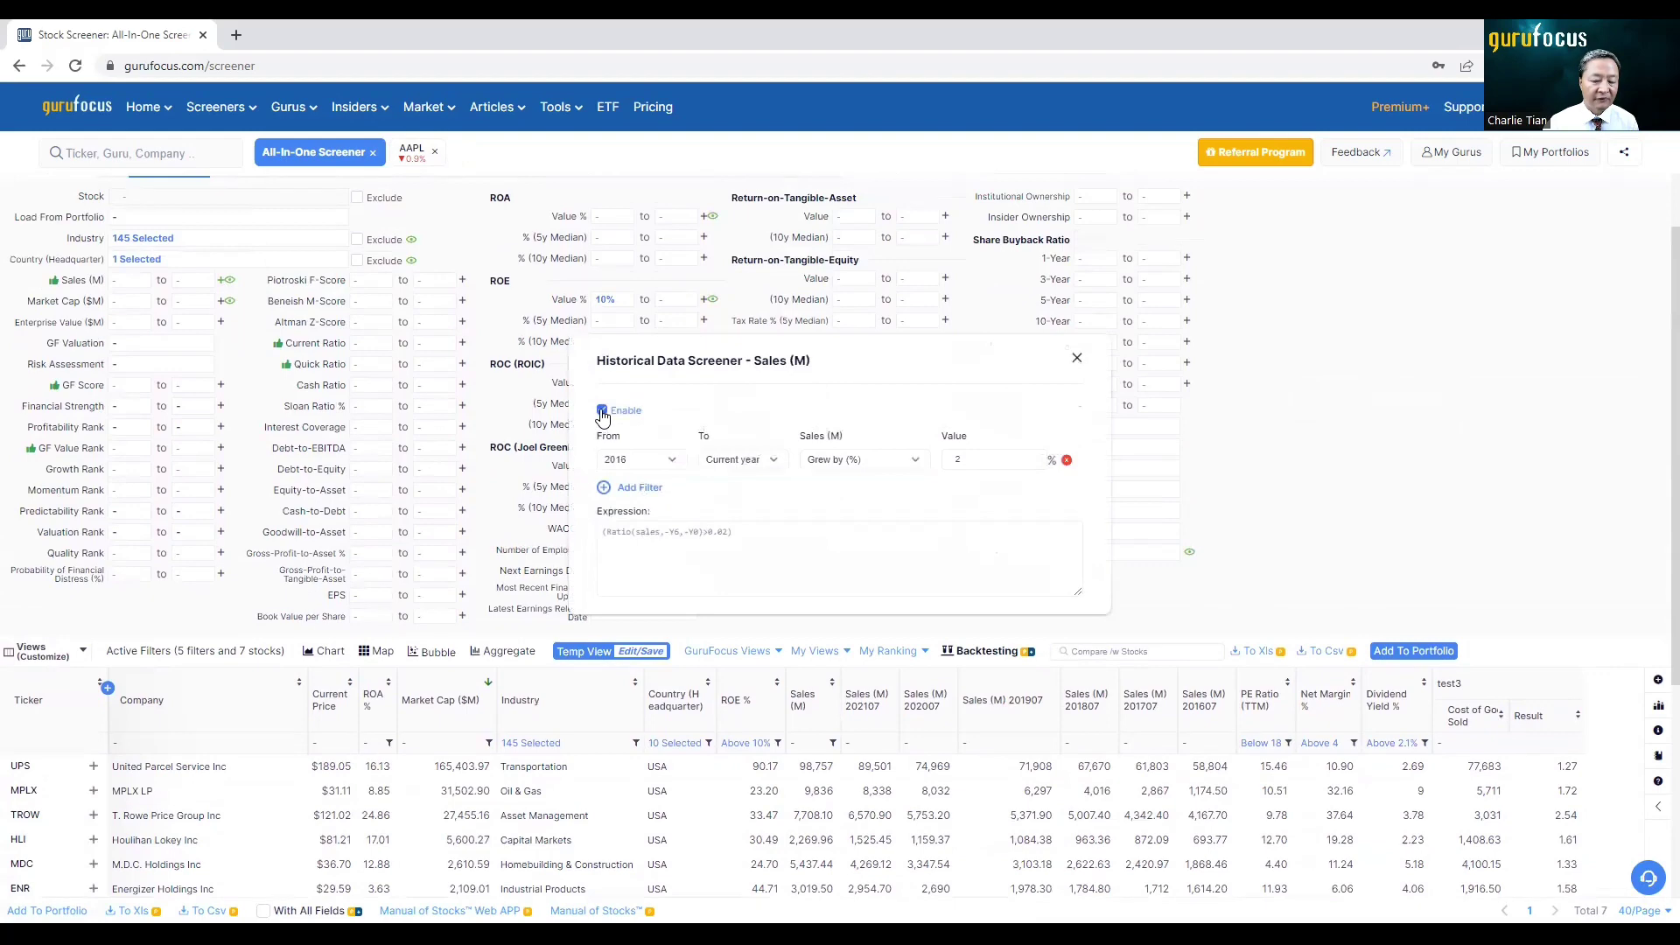
click(603, 412)
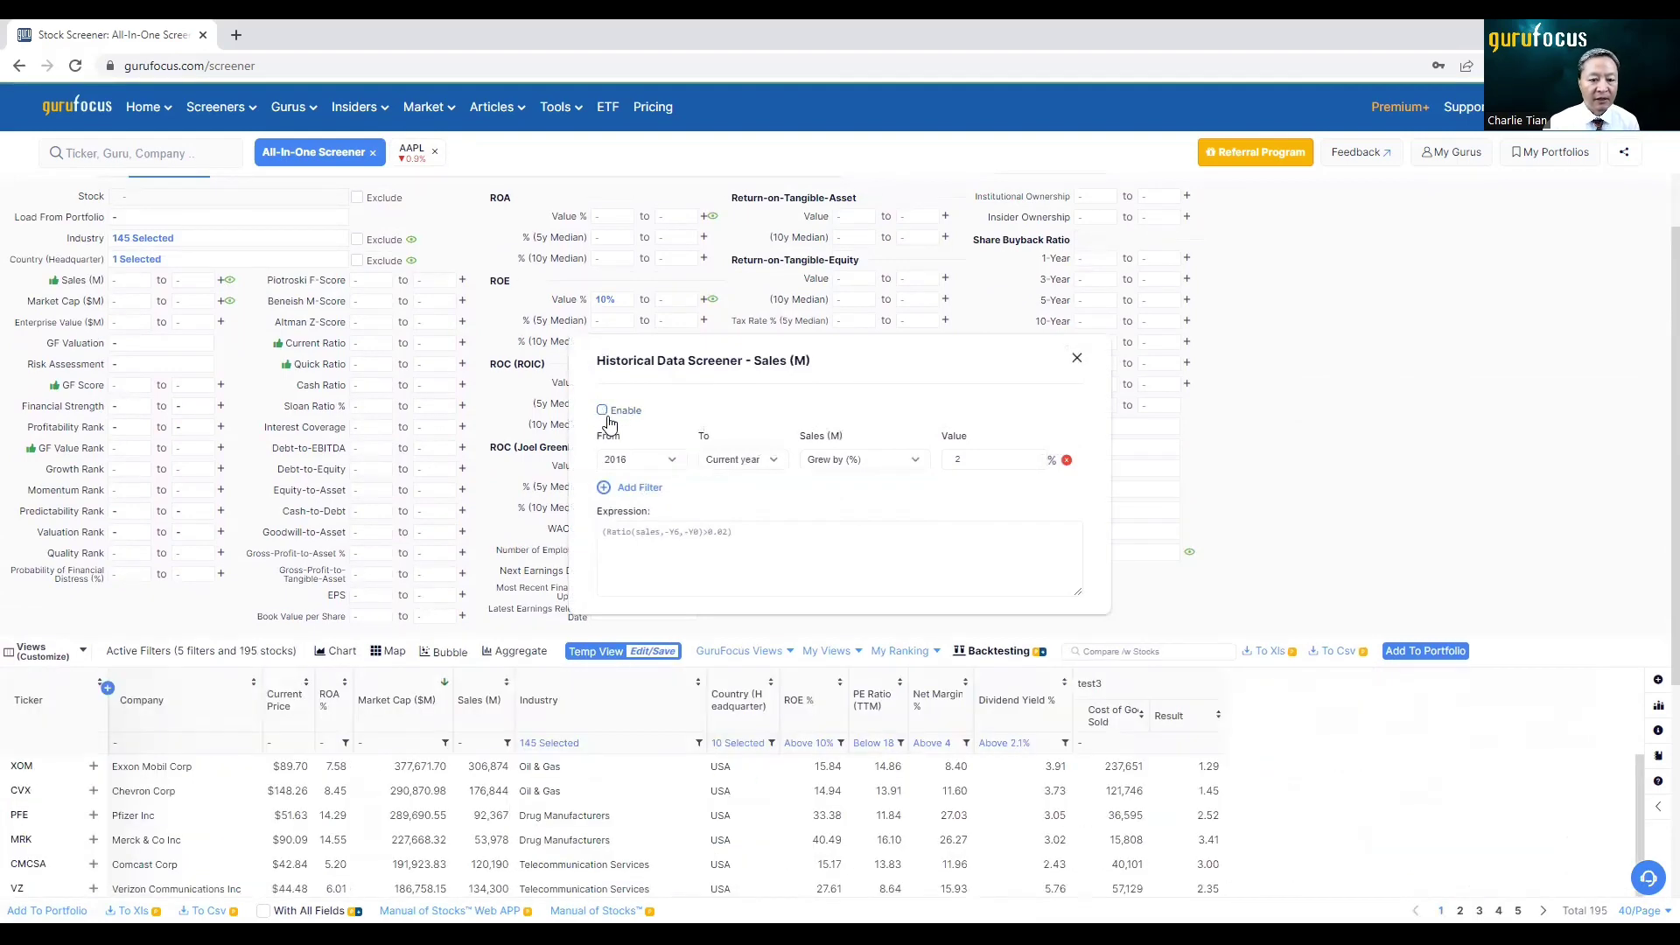
click(1077, 359)
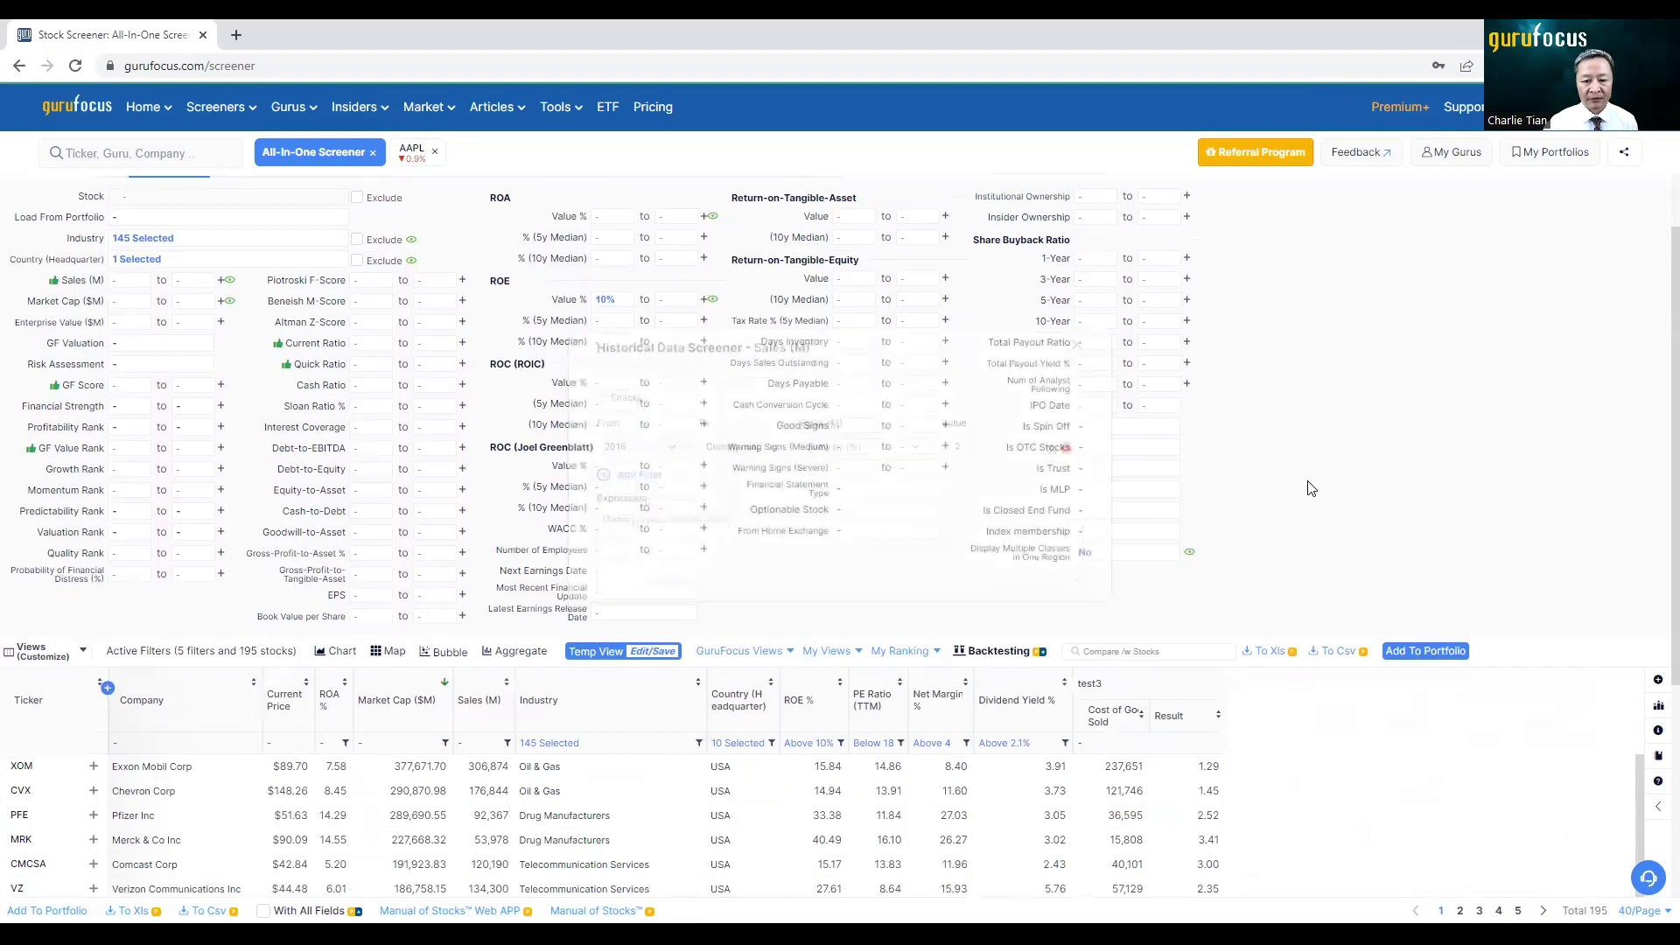
scroll(1330, 542, down, 3)
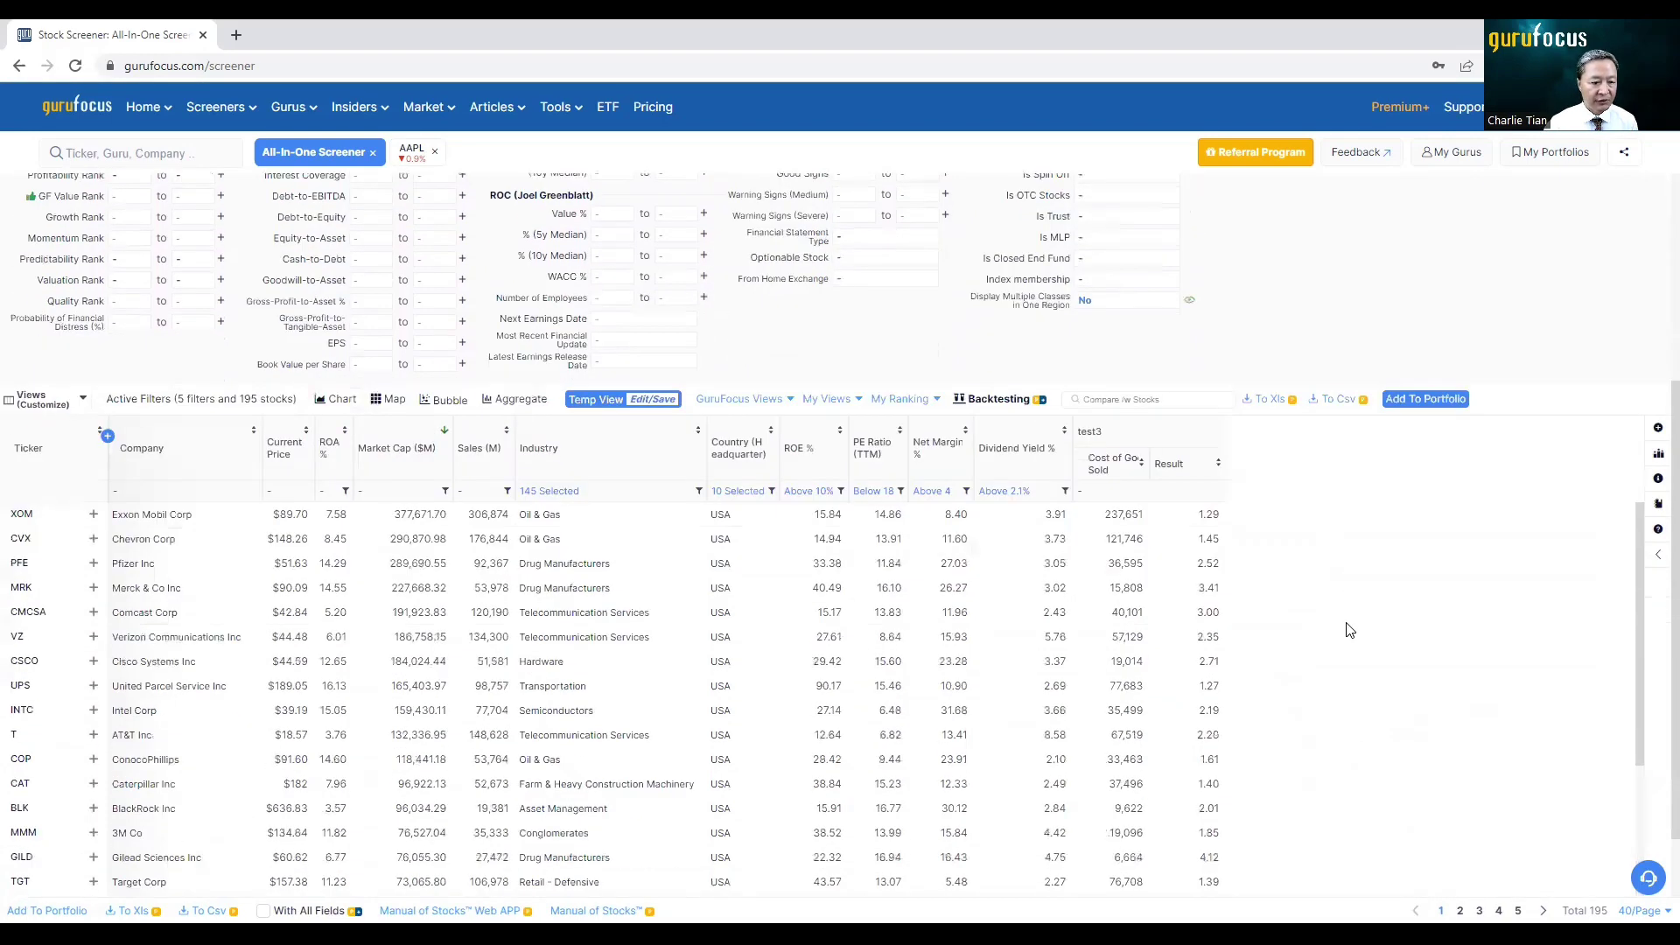
scroll(1311, 381, up, 3)
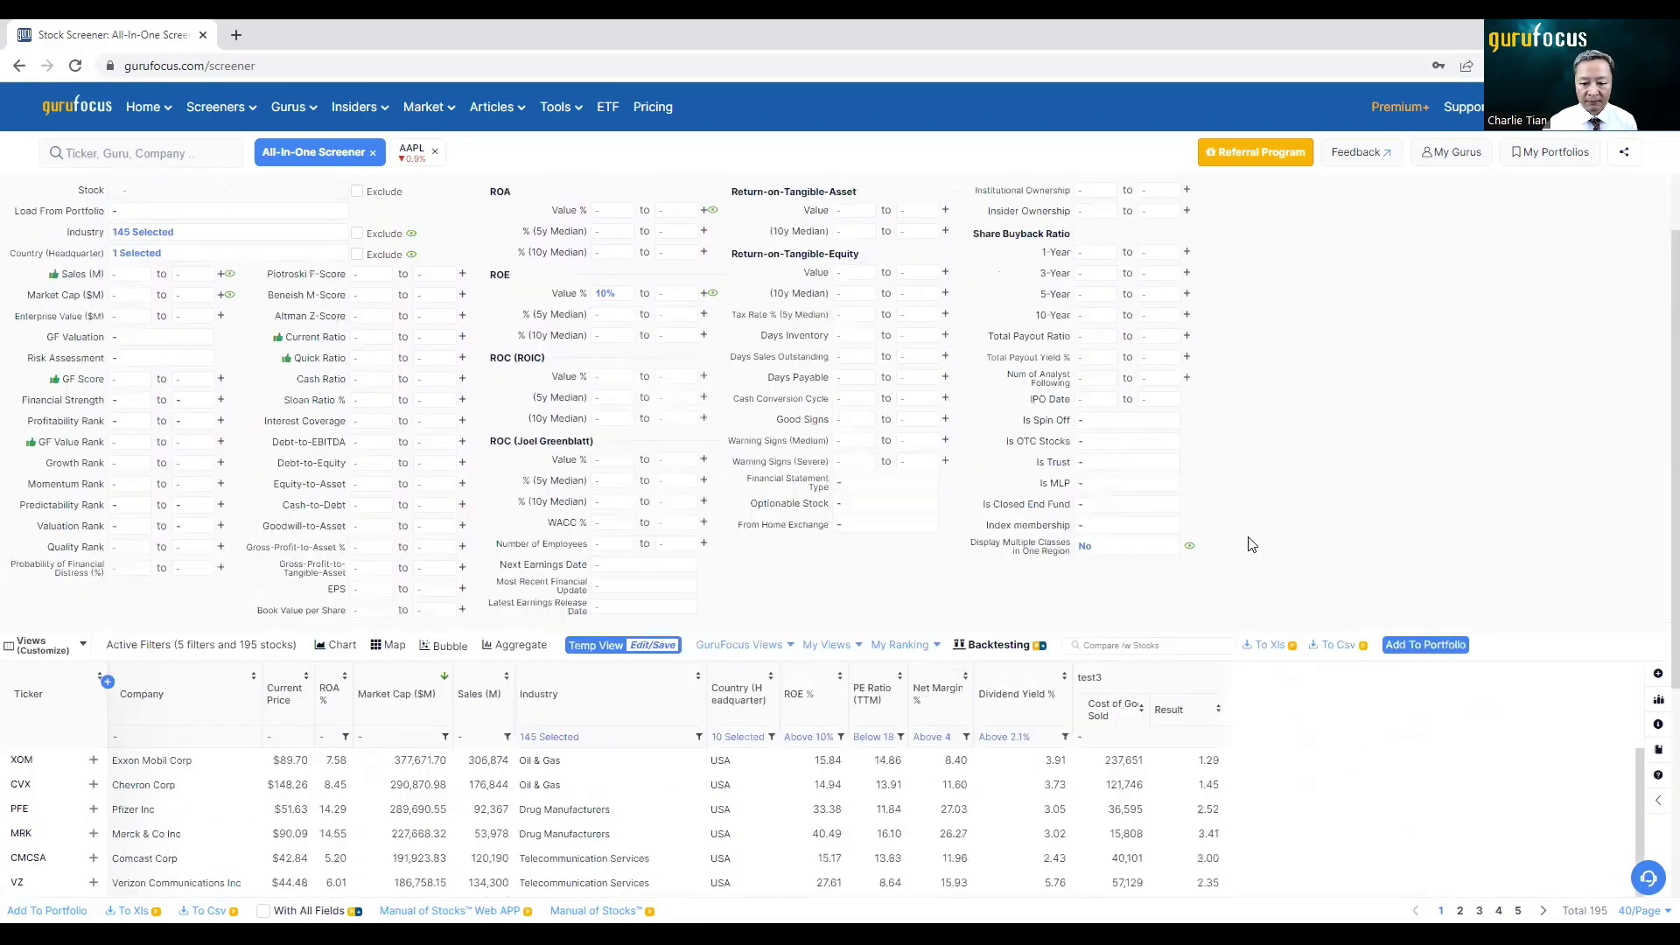
scroll(1251, 545, up, 1)
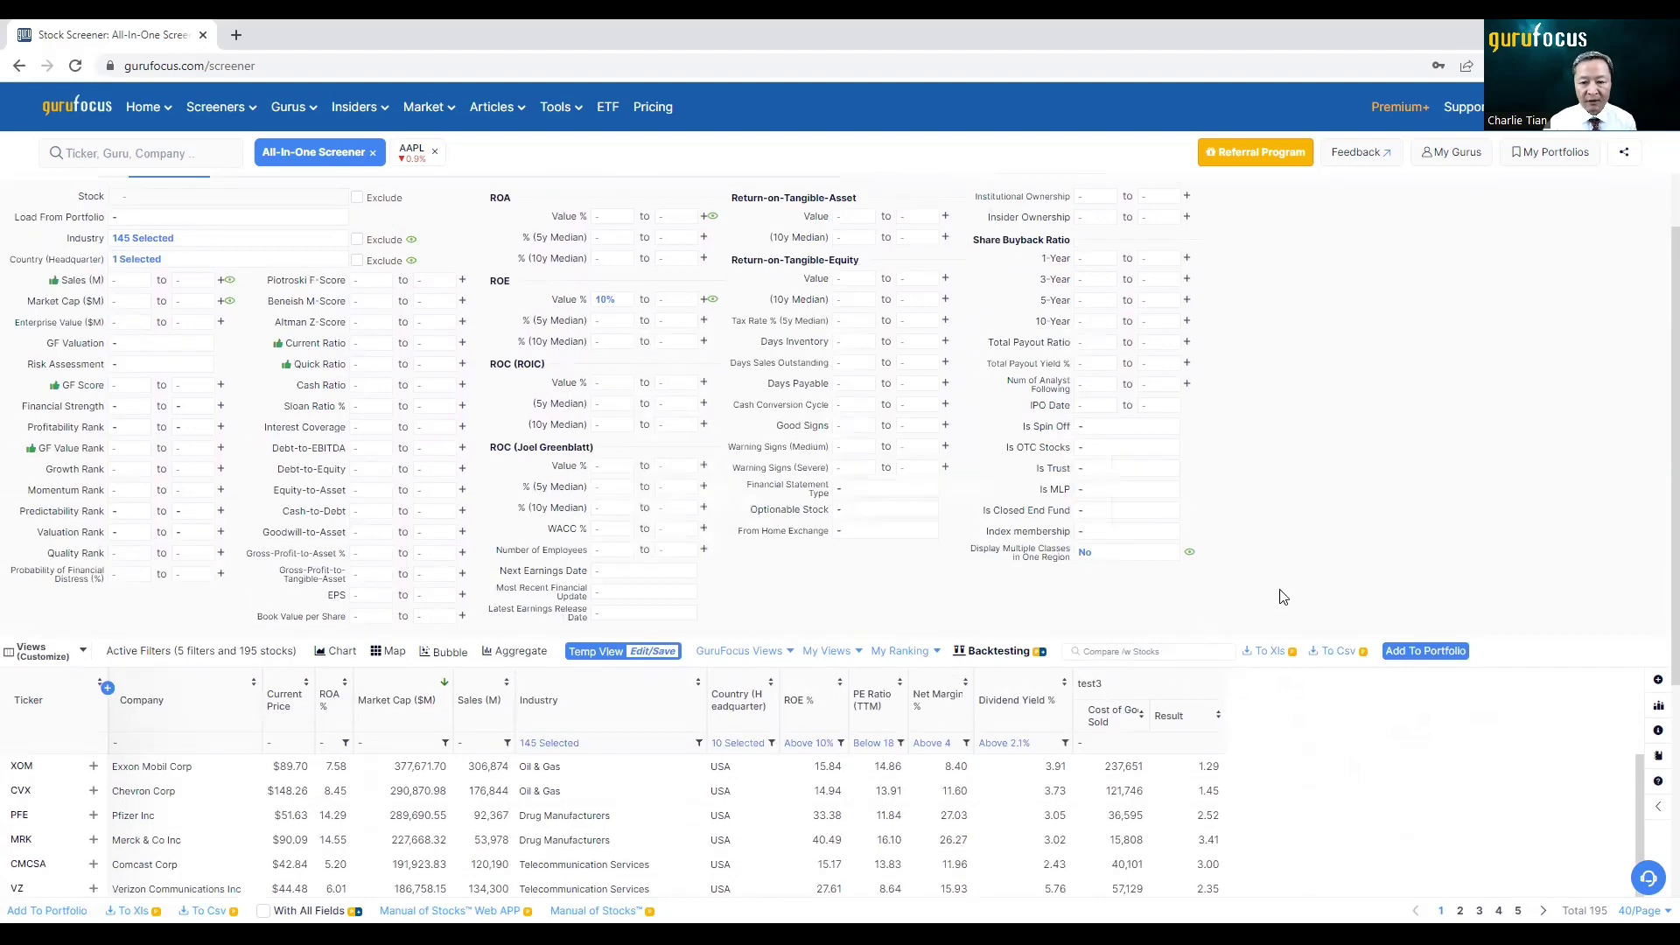
Switch off the test3 custom filter and return to the fundamental filters
scroll(1283, 596, up, 2)
click(801, 251)
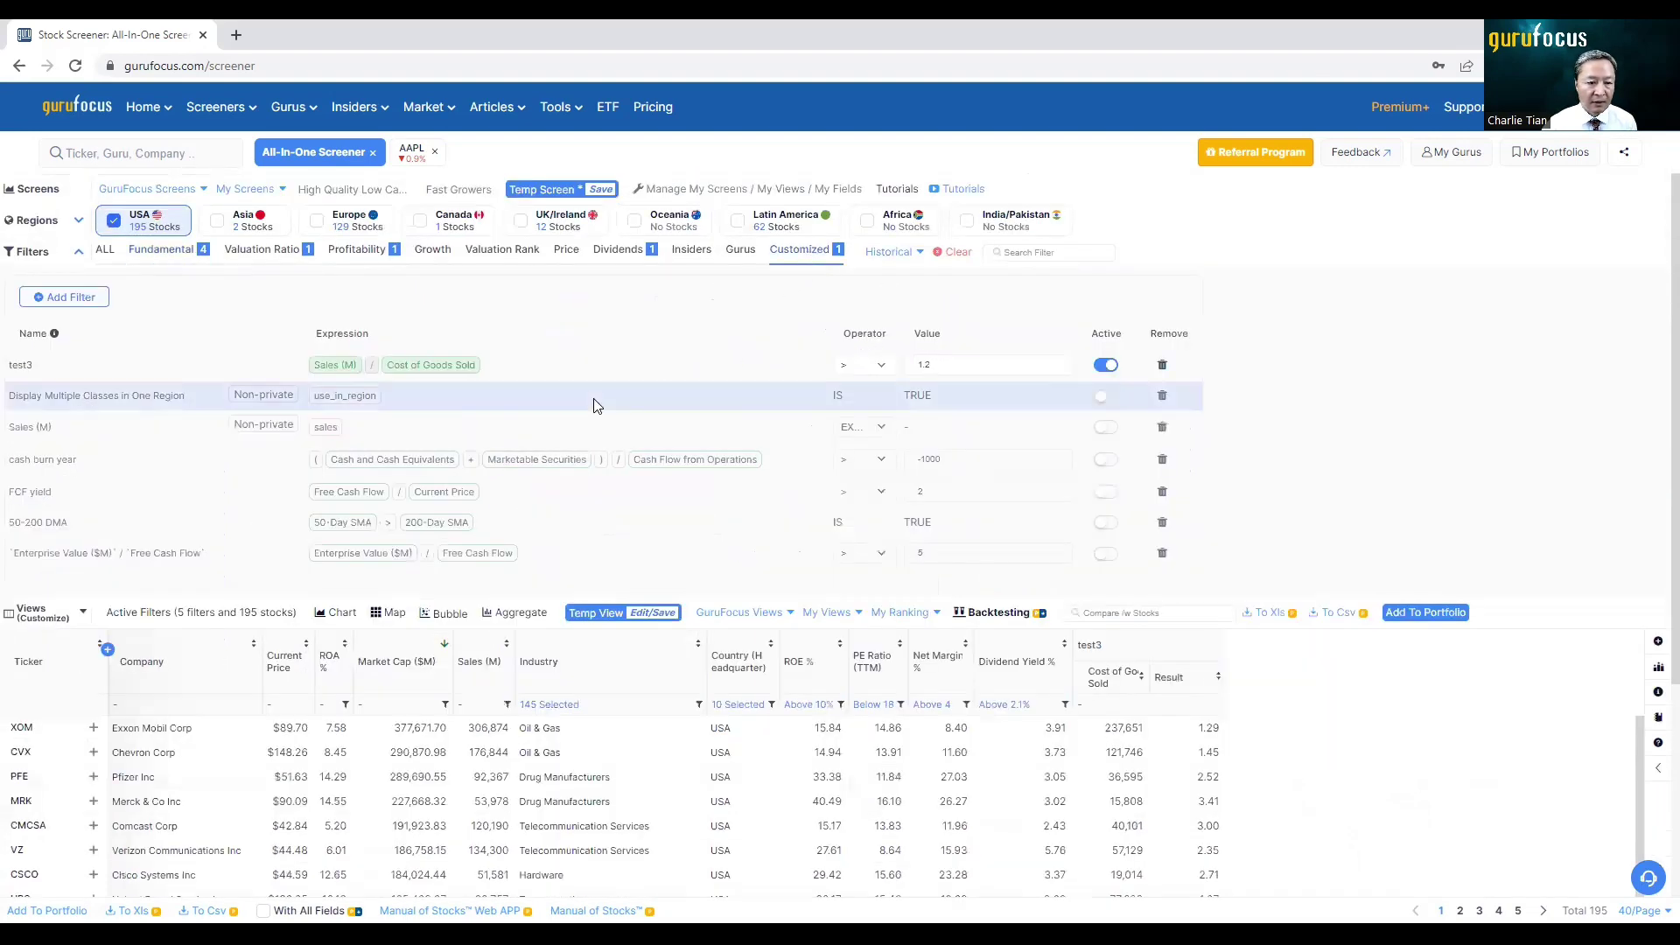
click(1106, 366)
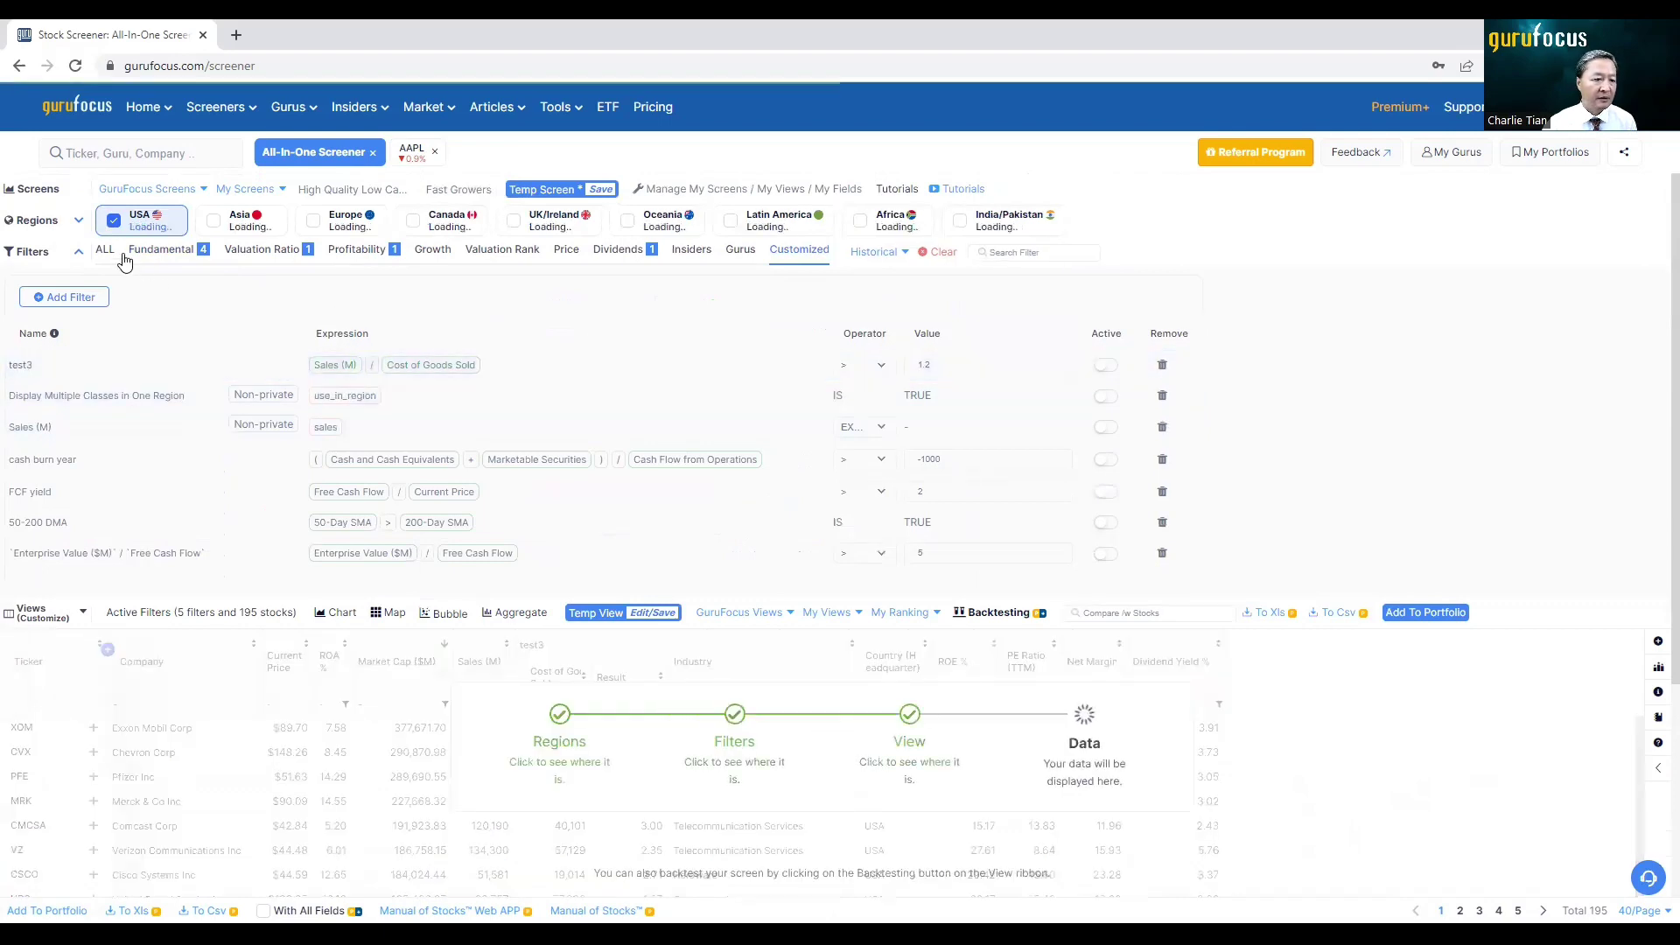
click(157, 250)
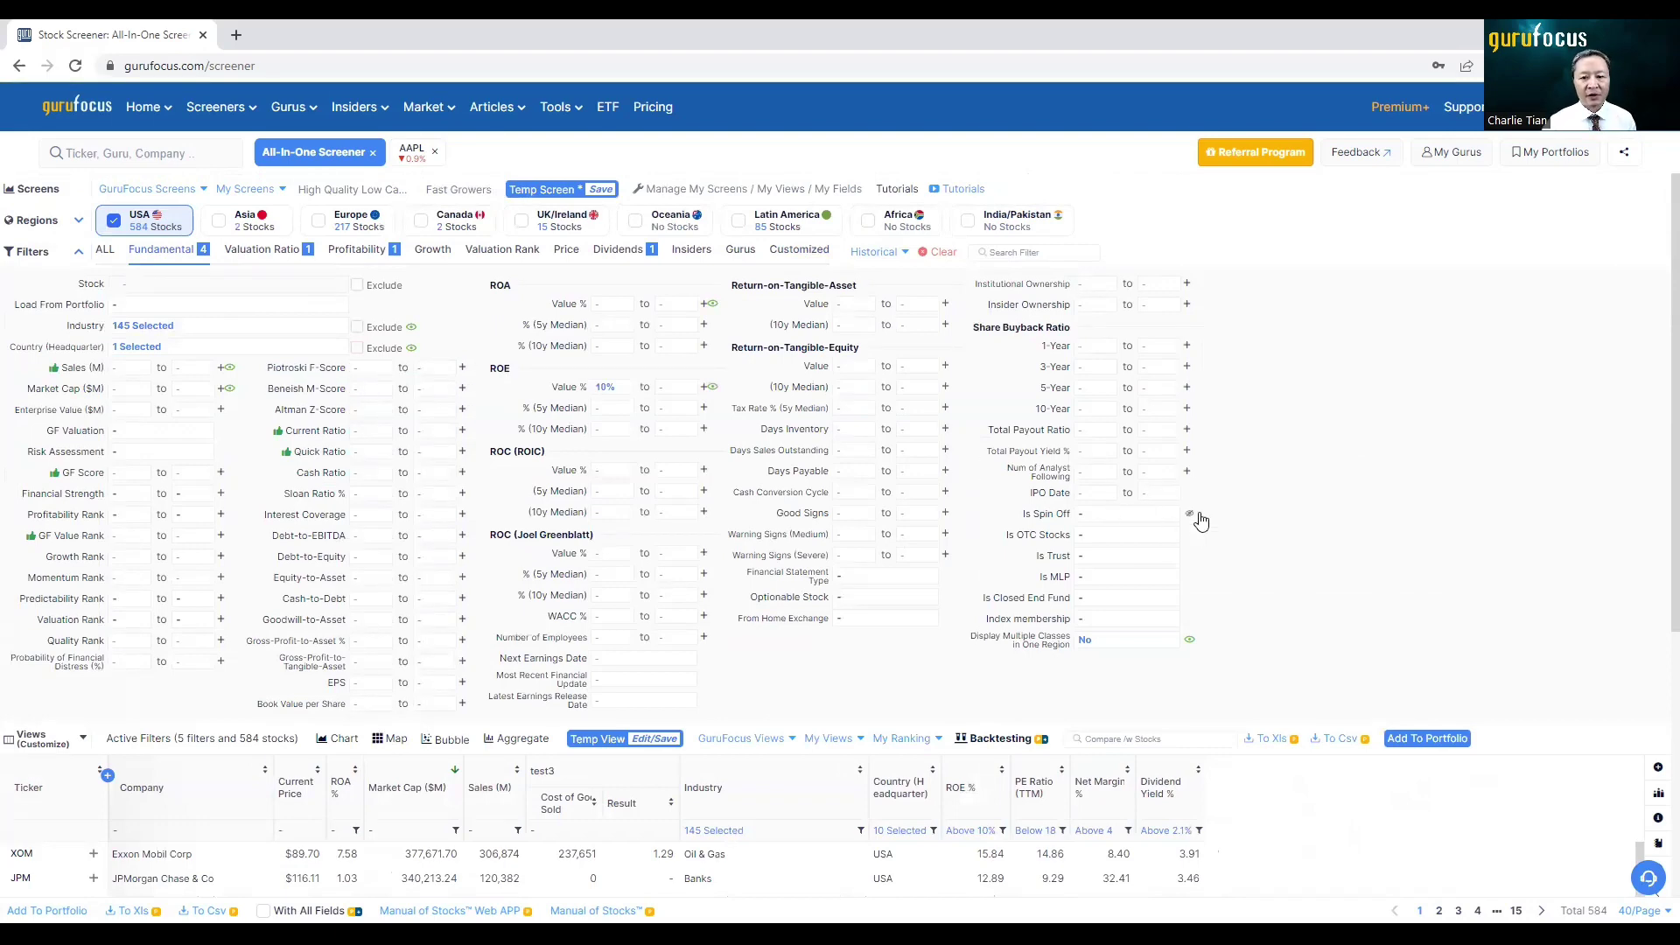
scroll(1299, 549, down, 1)
scroll(1299, 548, up, 1)
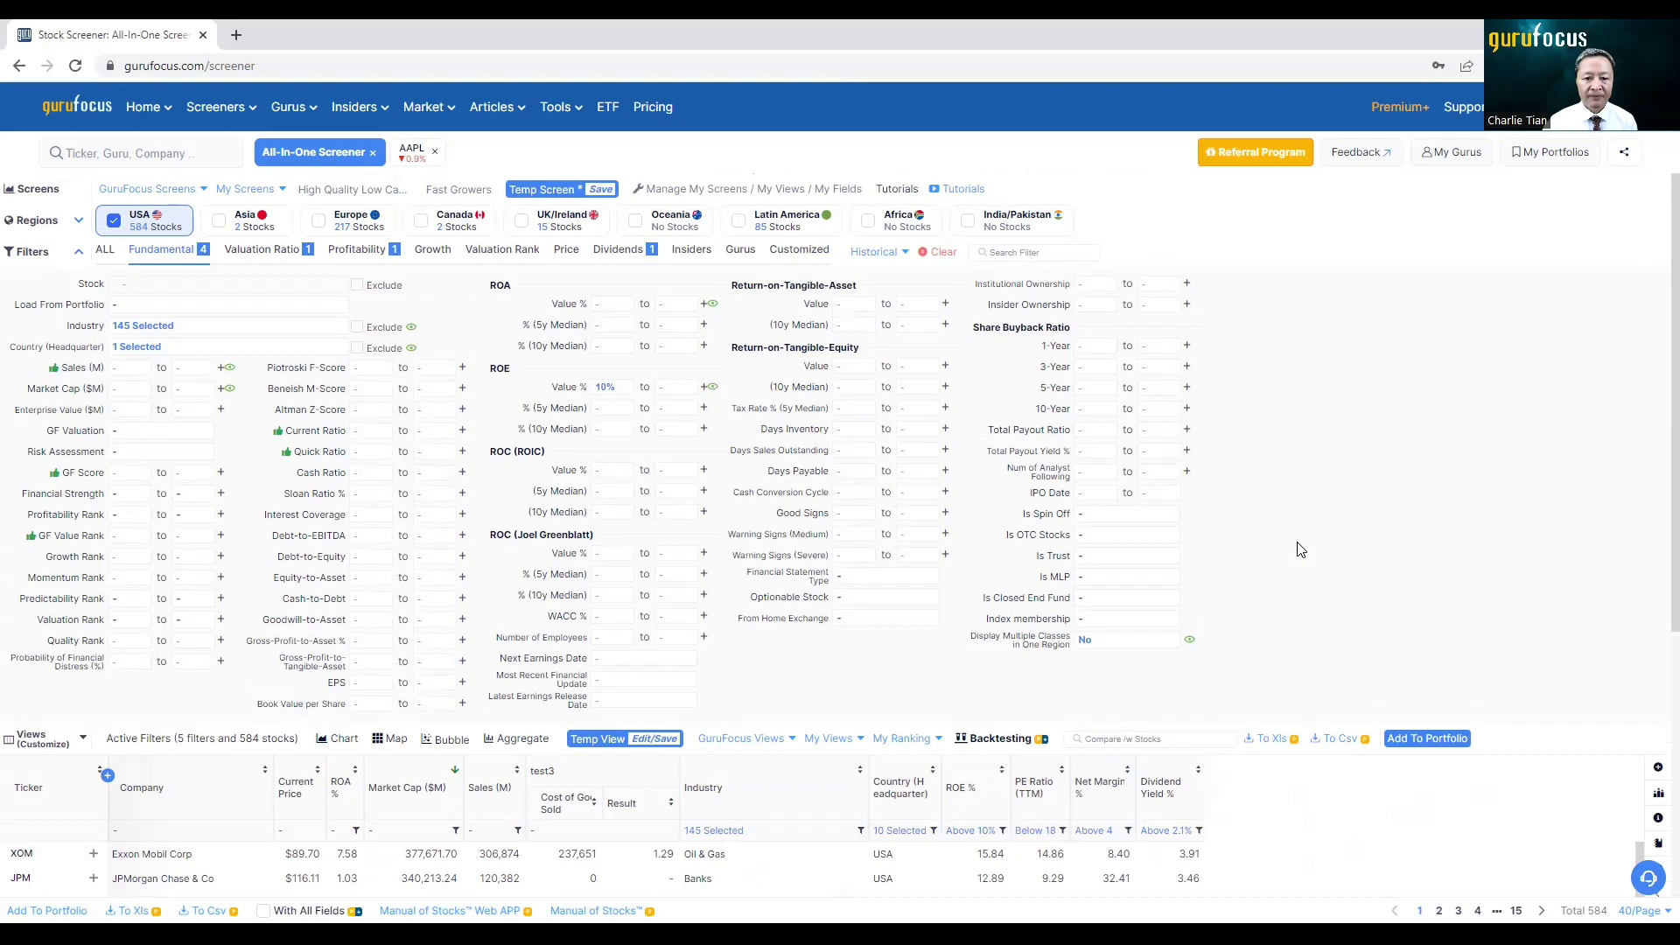
Set the screener's historical date to 2017-07 and review the stocks that met the filters at that time
click(894, 253)
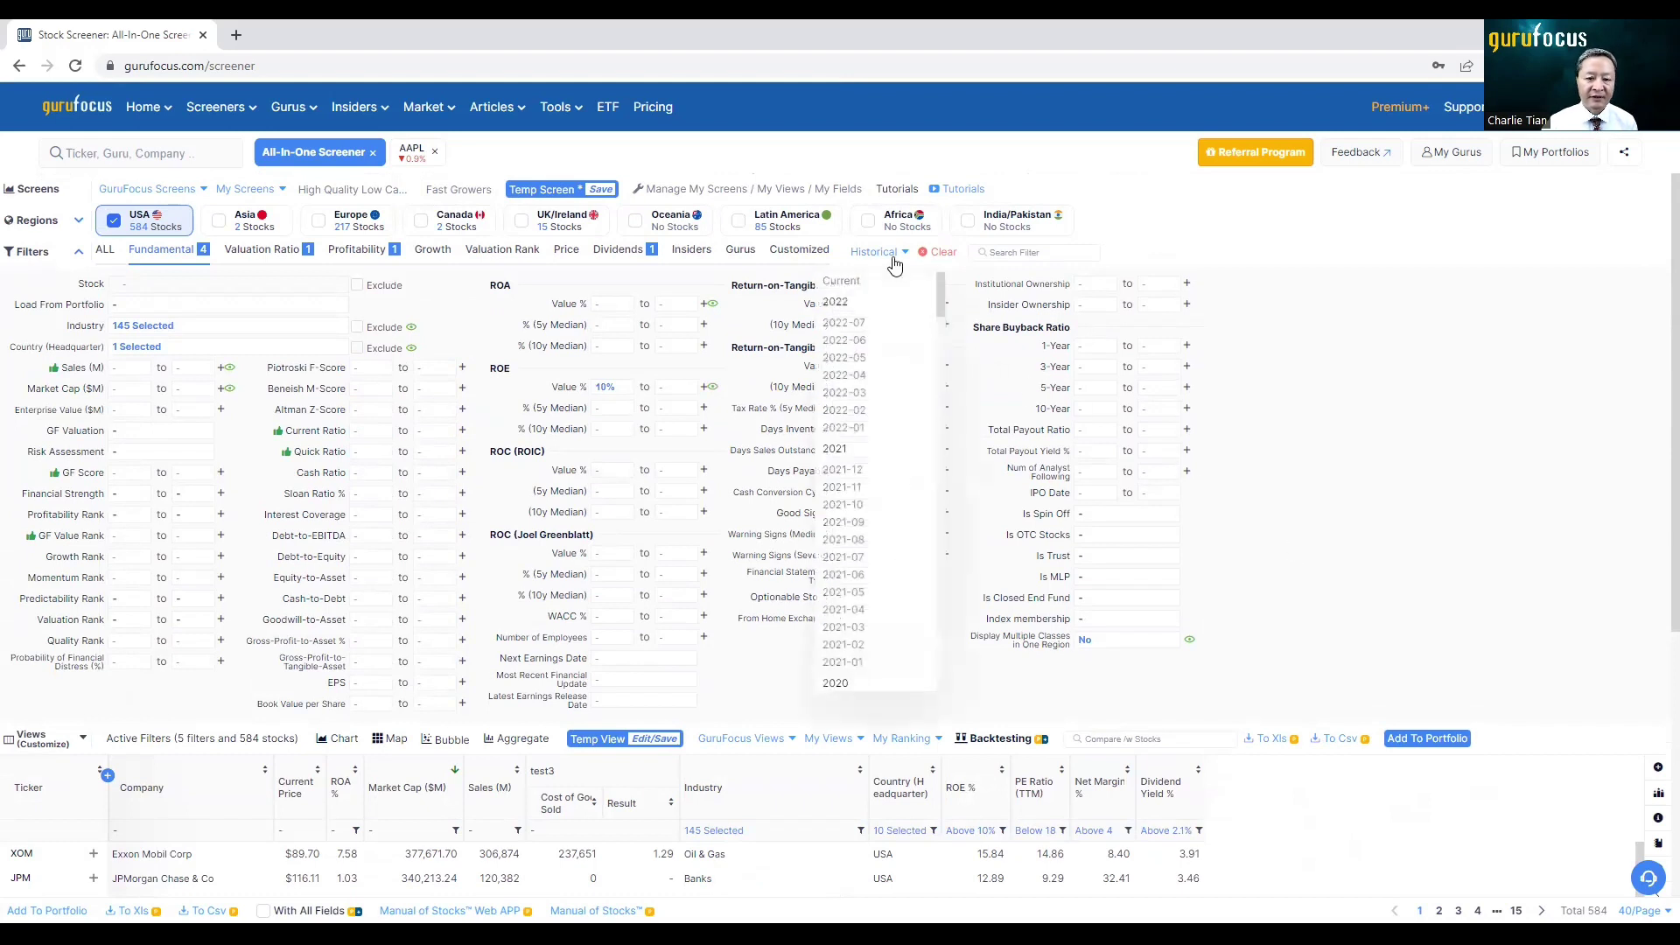
scroll(881, 472, down, 2)
scroll(880, 473, down, 5)
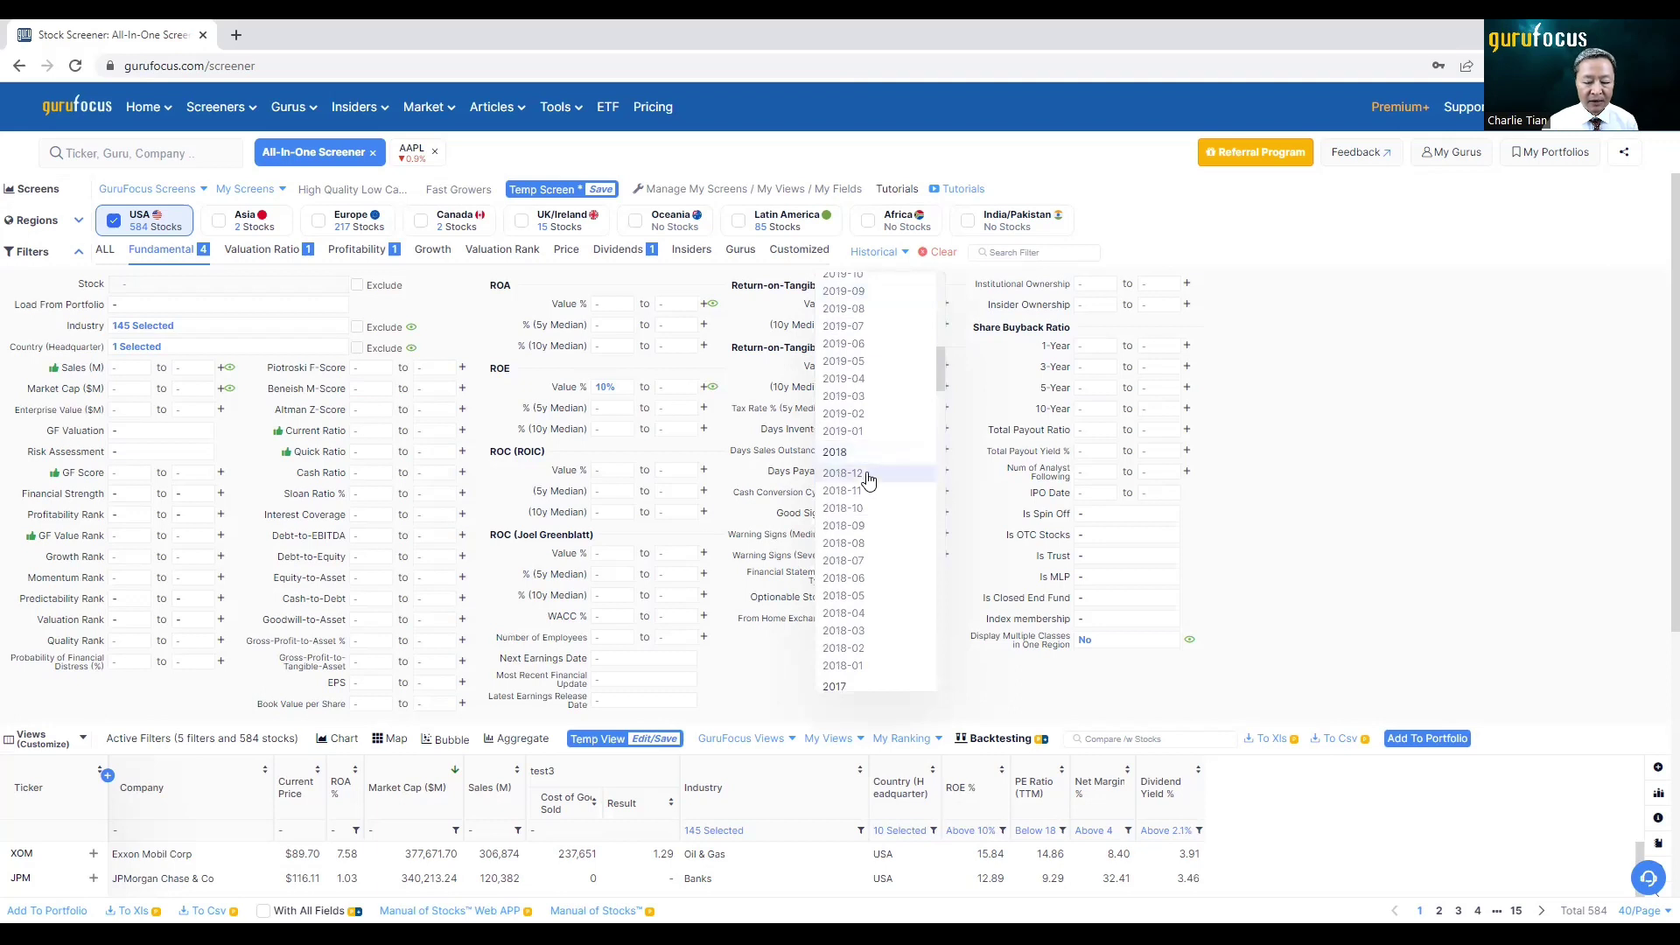
scroll(871, 525, down, 2)
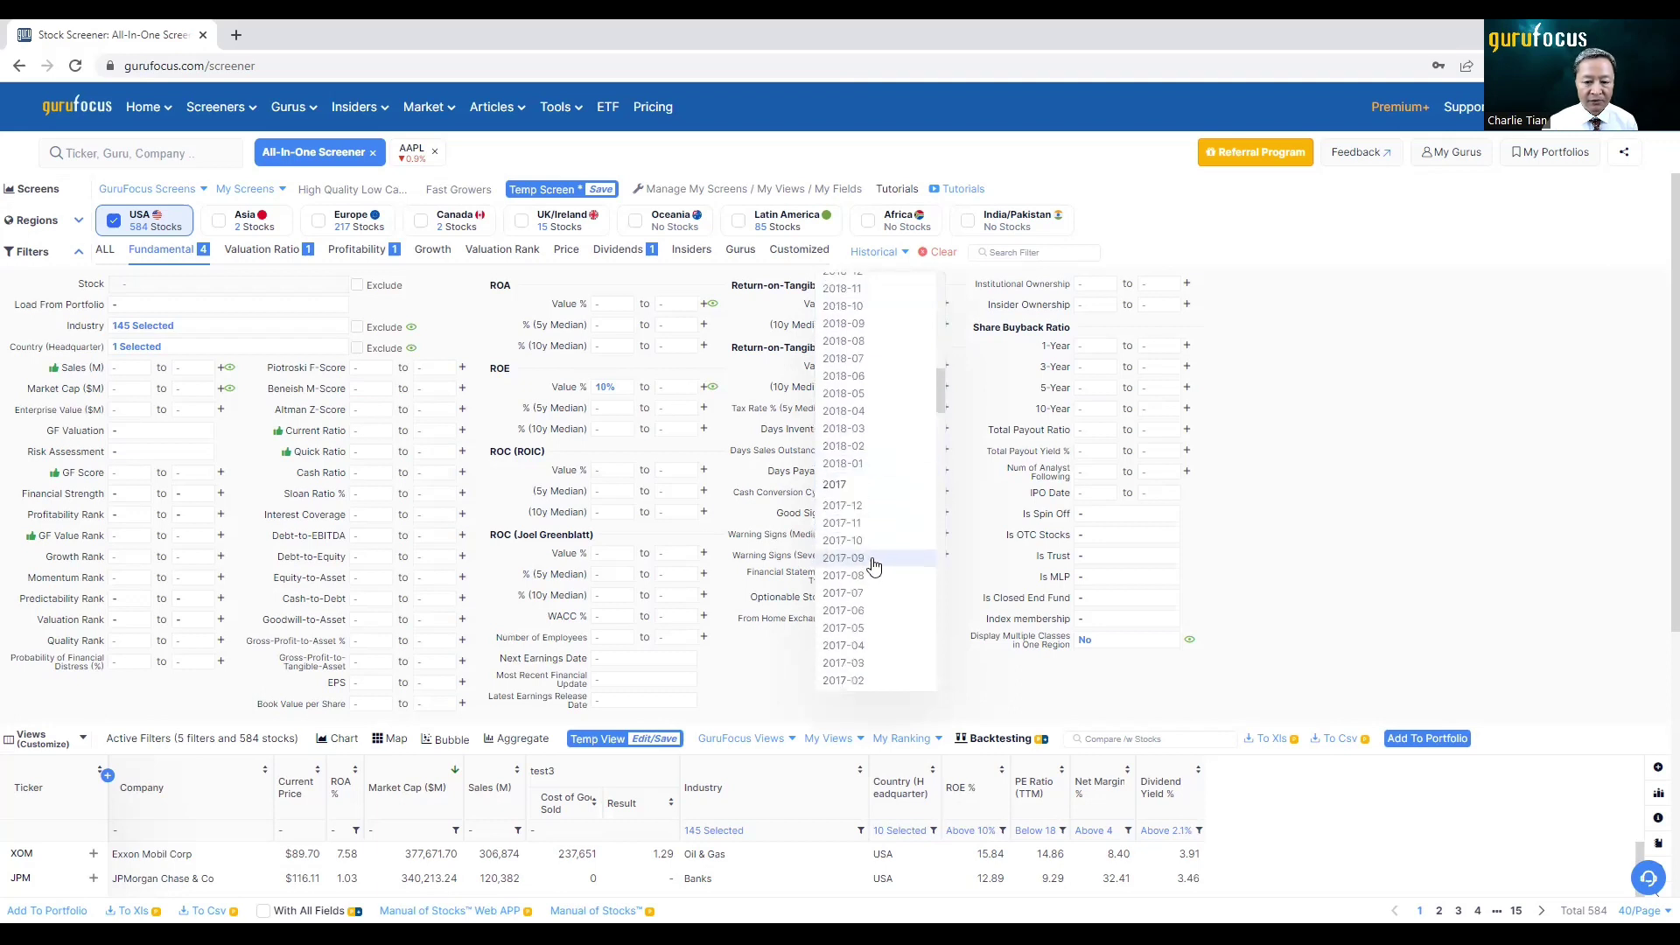
scroll(873, 566, down, 1)
click(877, 531)
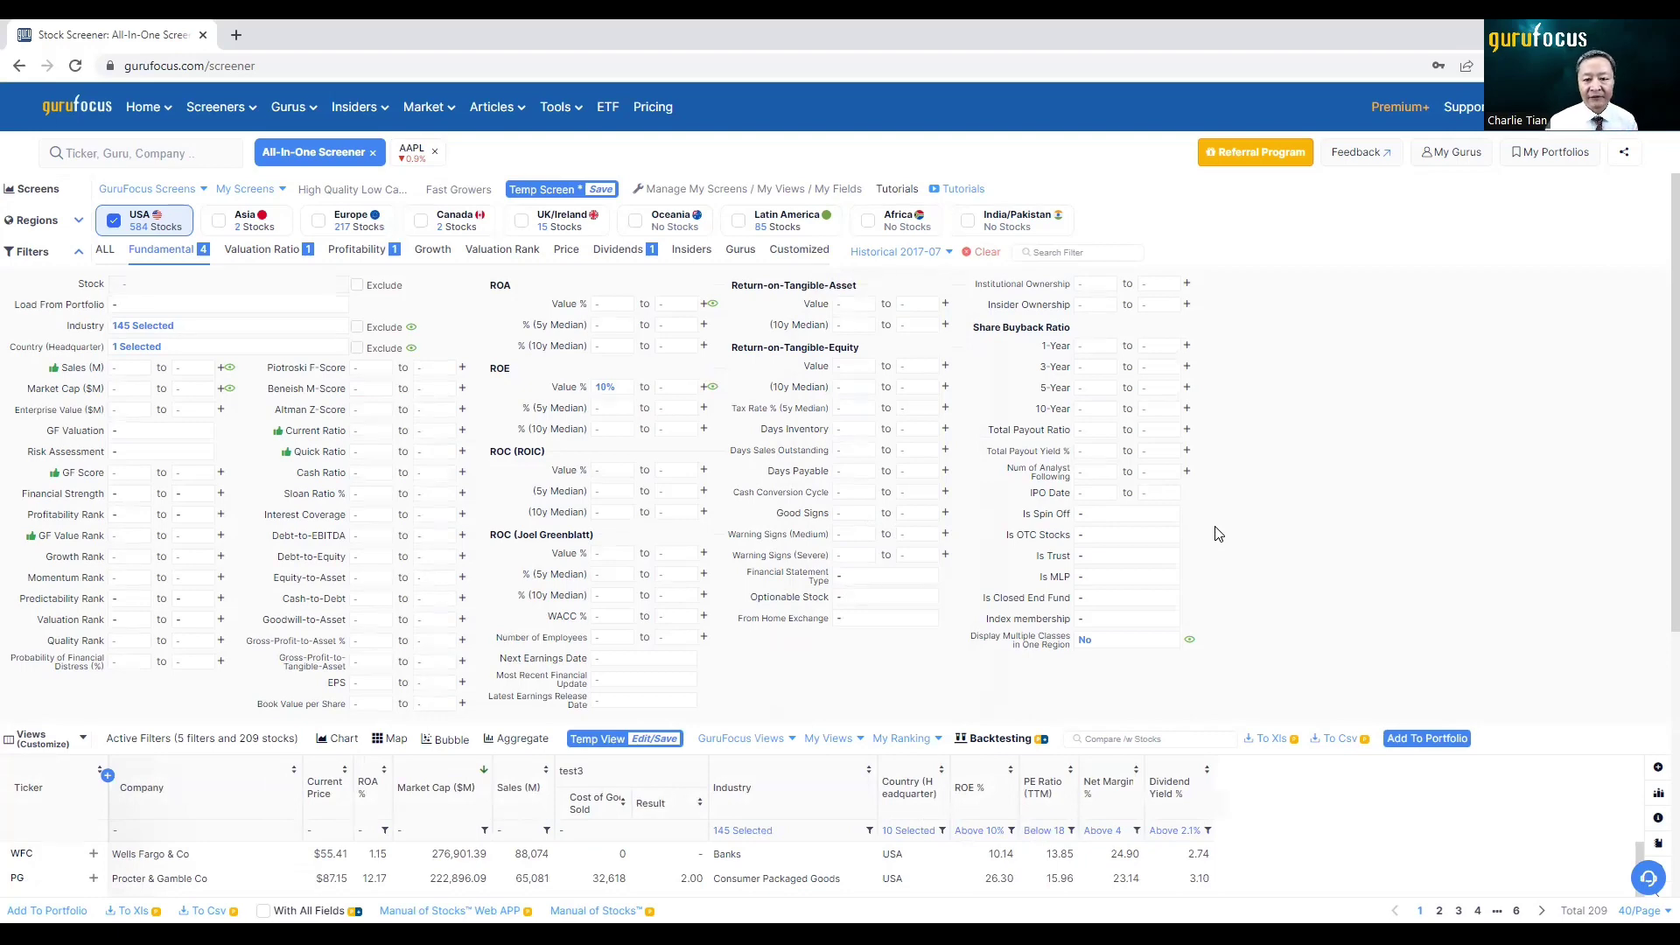
scroll(1331, 581, down, 5)
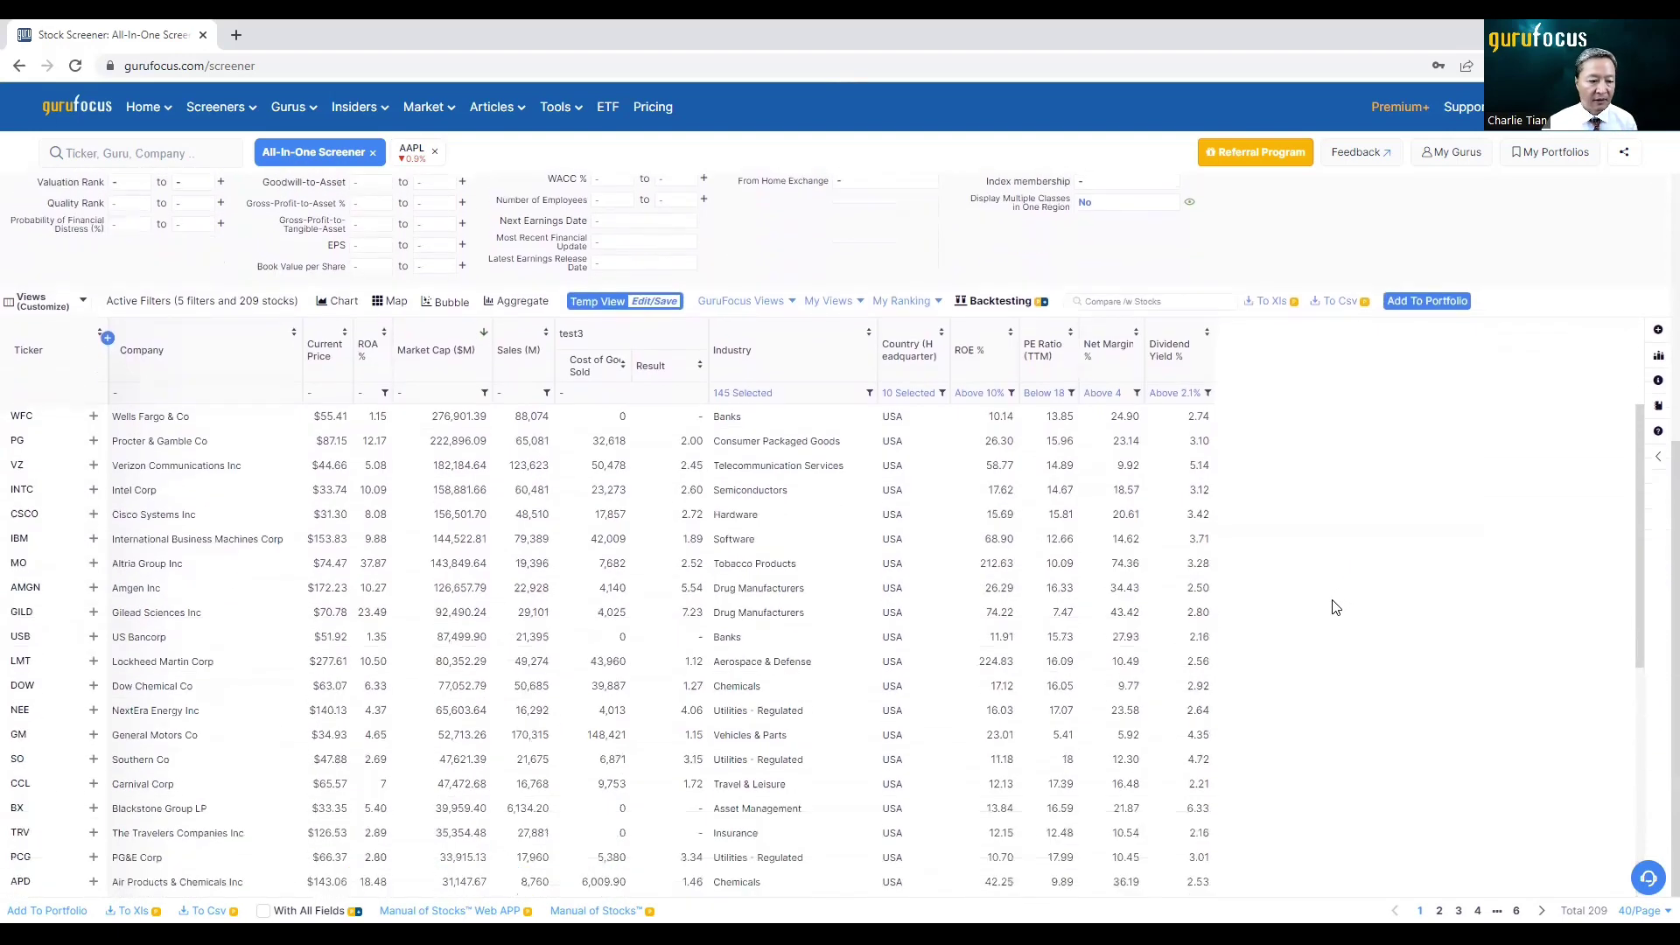
scroll(1334, 607, up, 2)
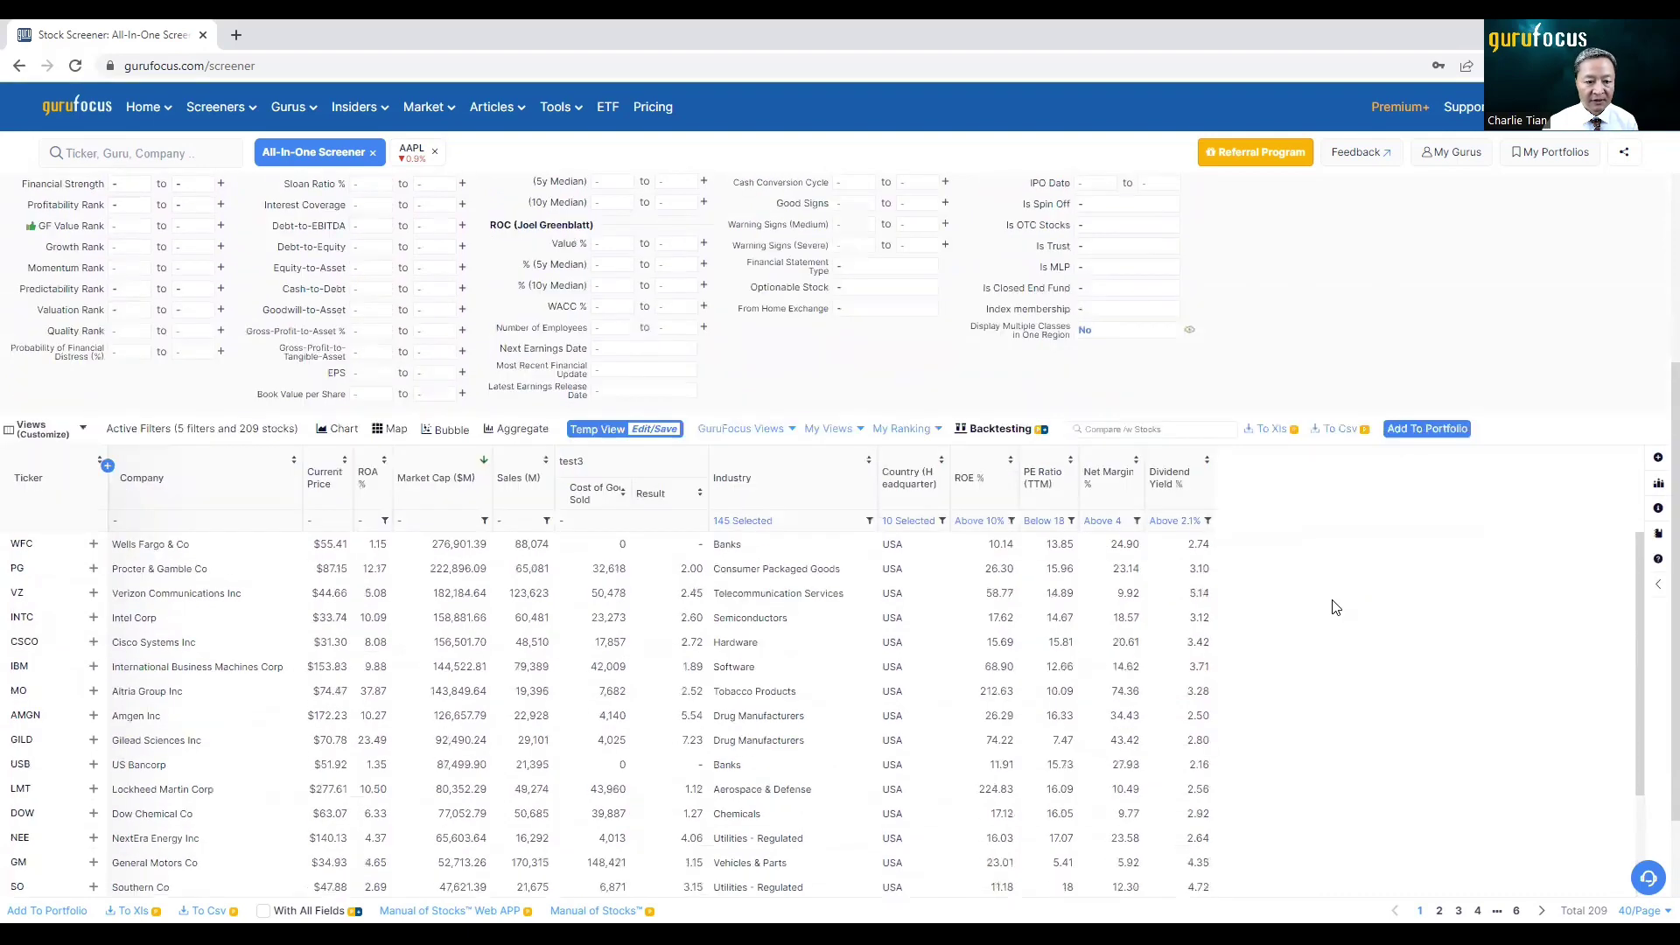
scroll(1337, 501, up, 4)
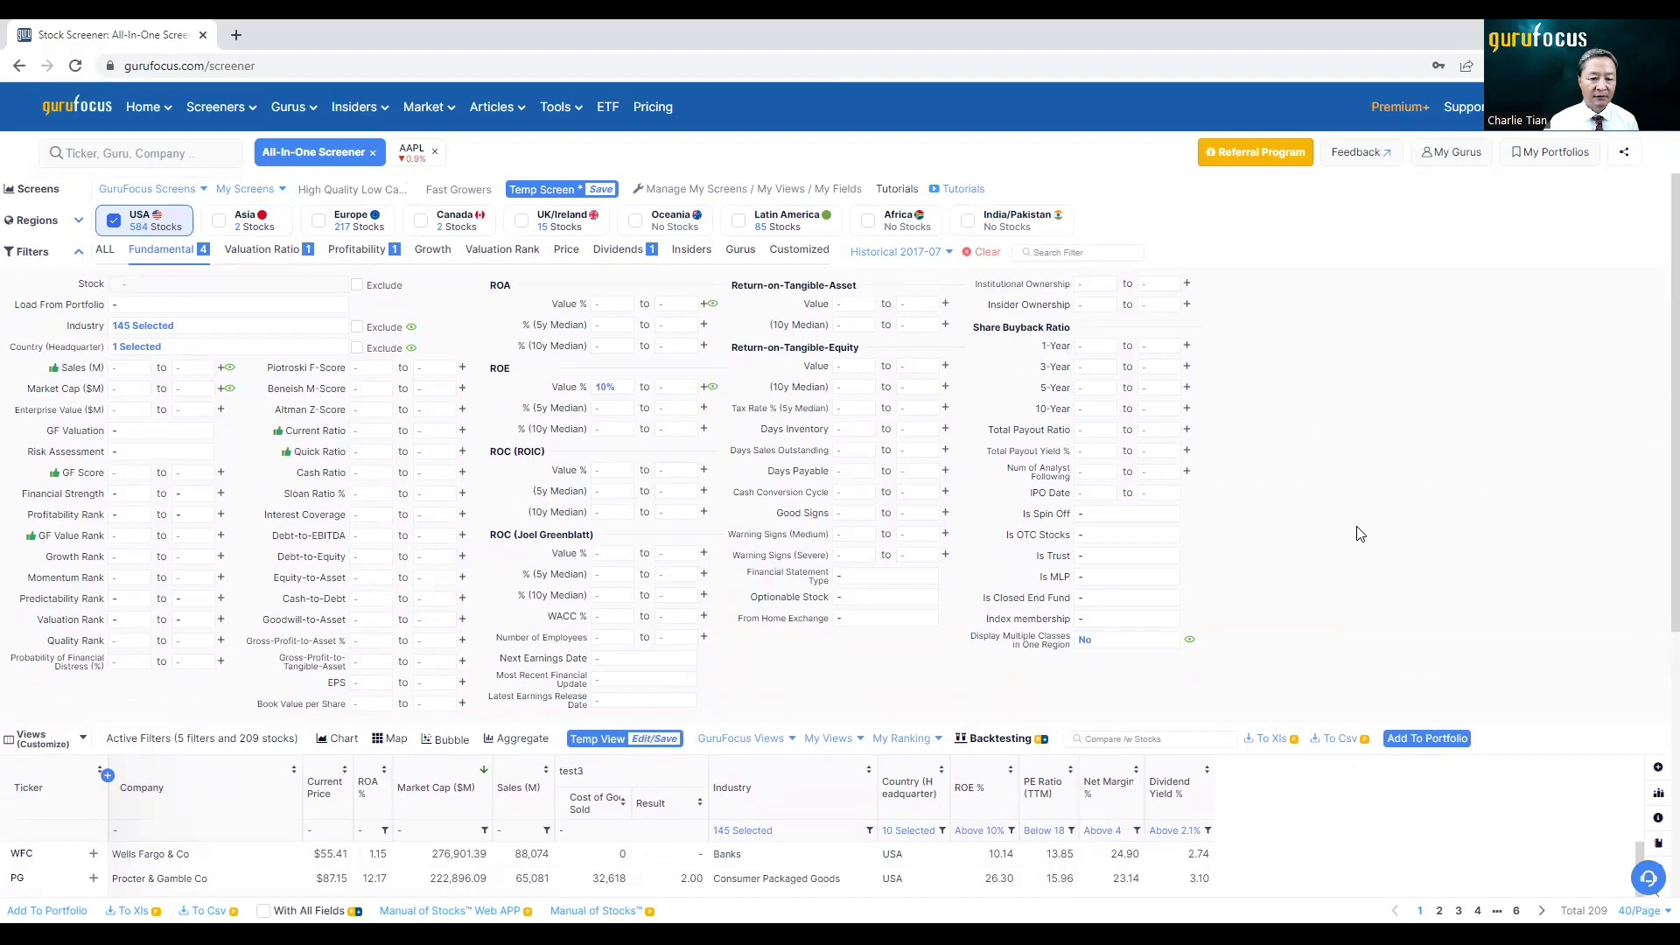
scroll(1360, 534, down, 3)
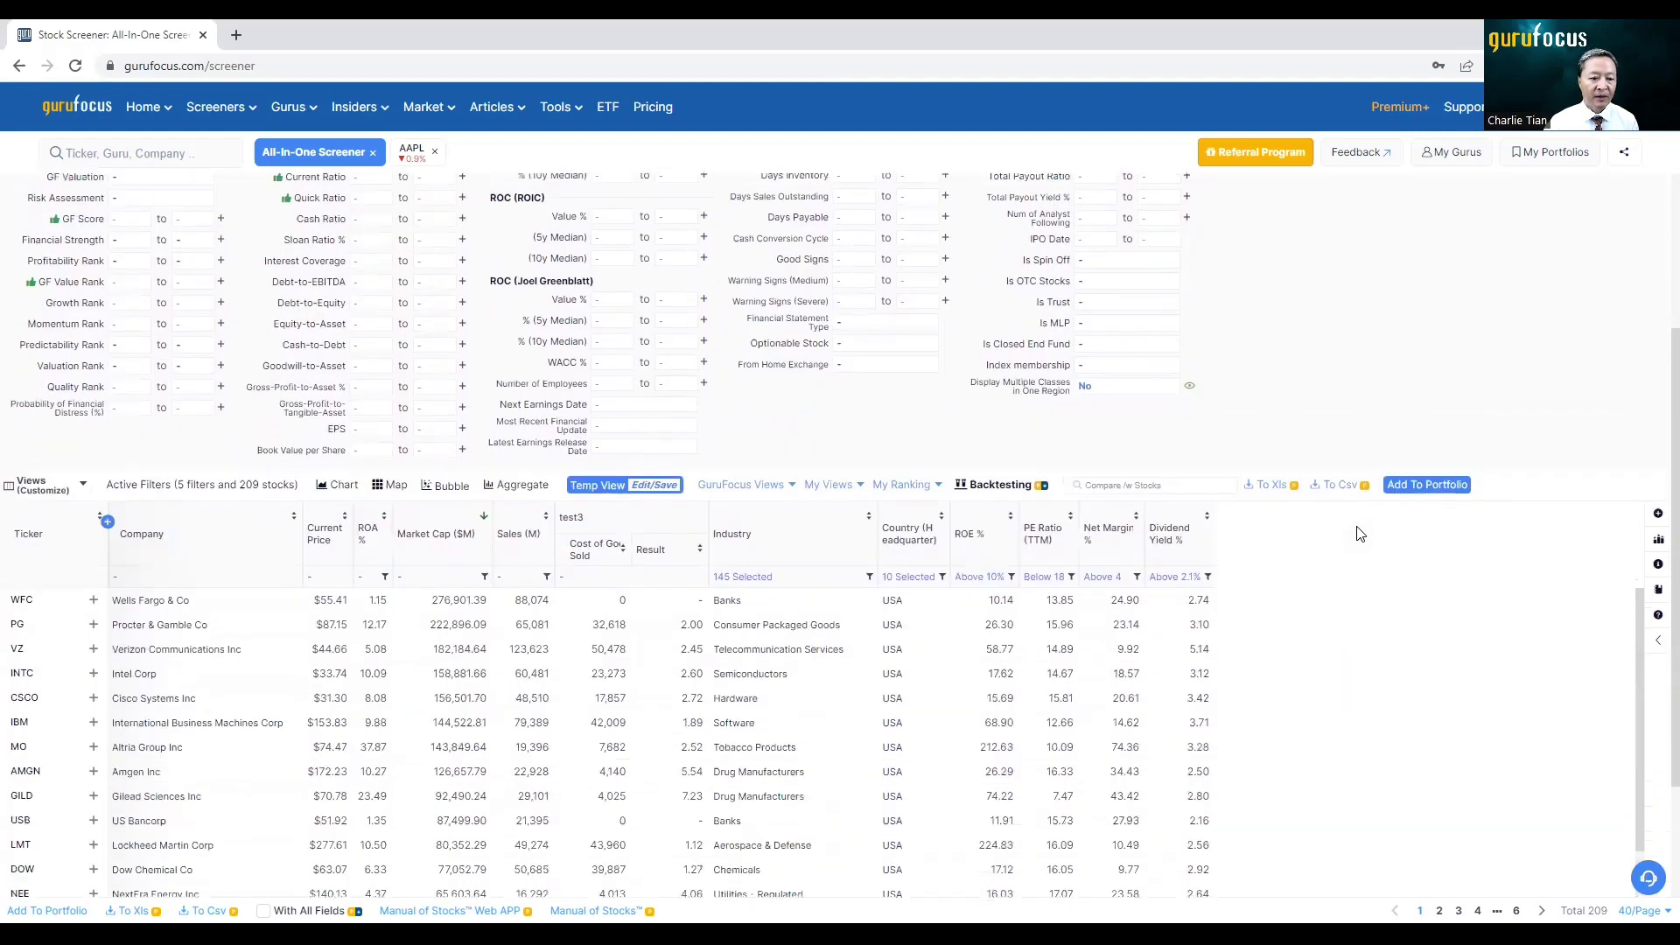
scroll(1358, 532, up, 3)
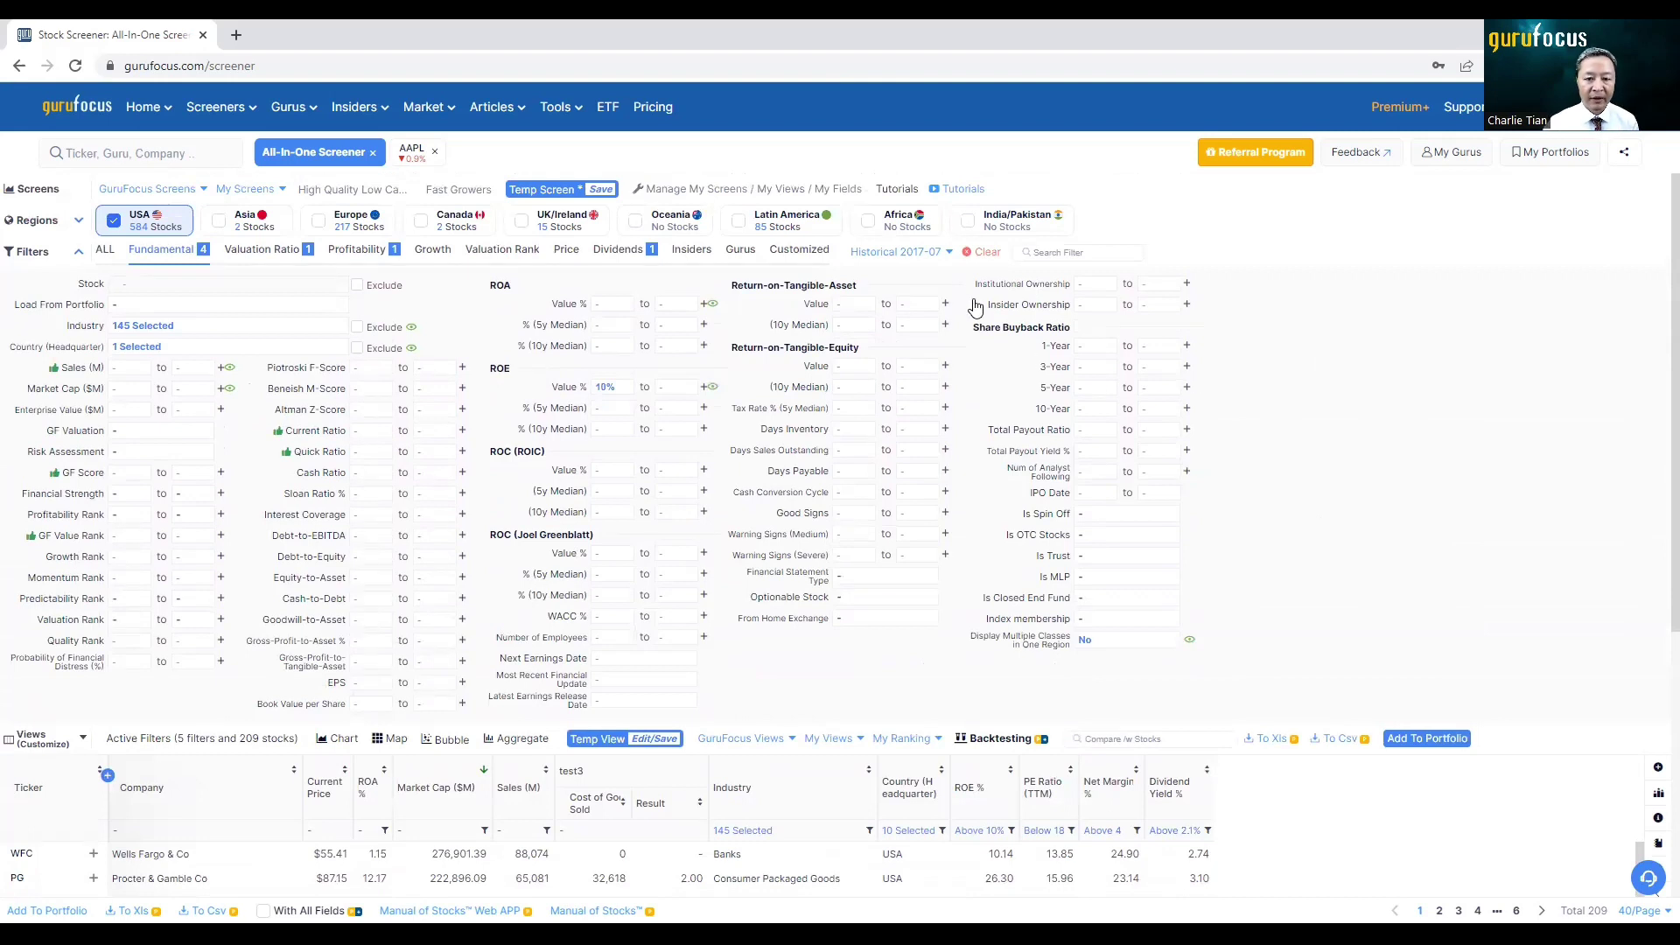
Set the screener's data date back to current and look over the results
click(929, 254)
click(883, 276)
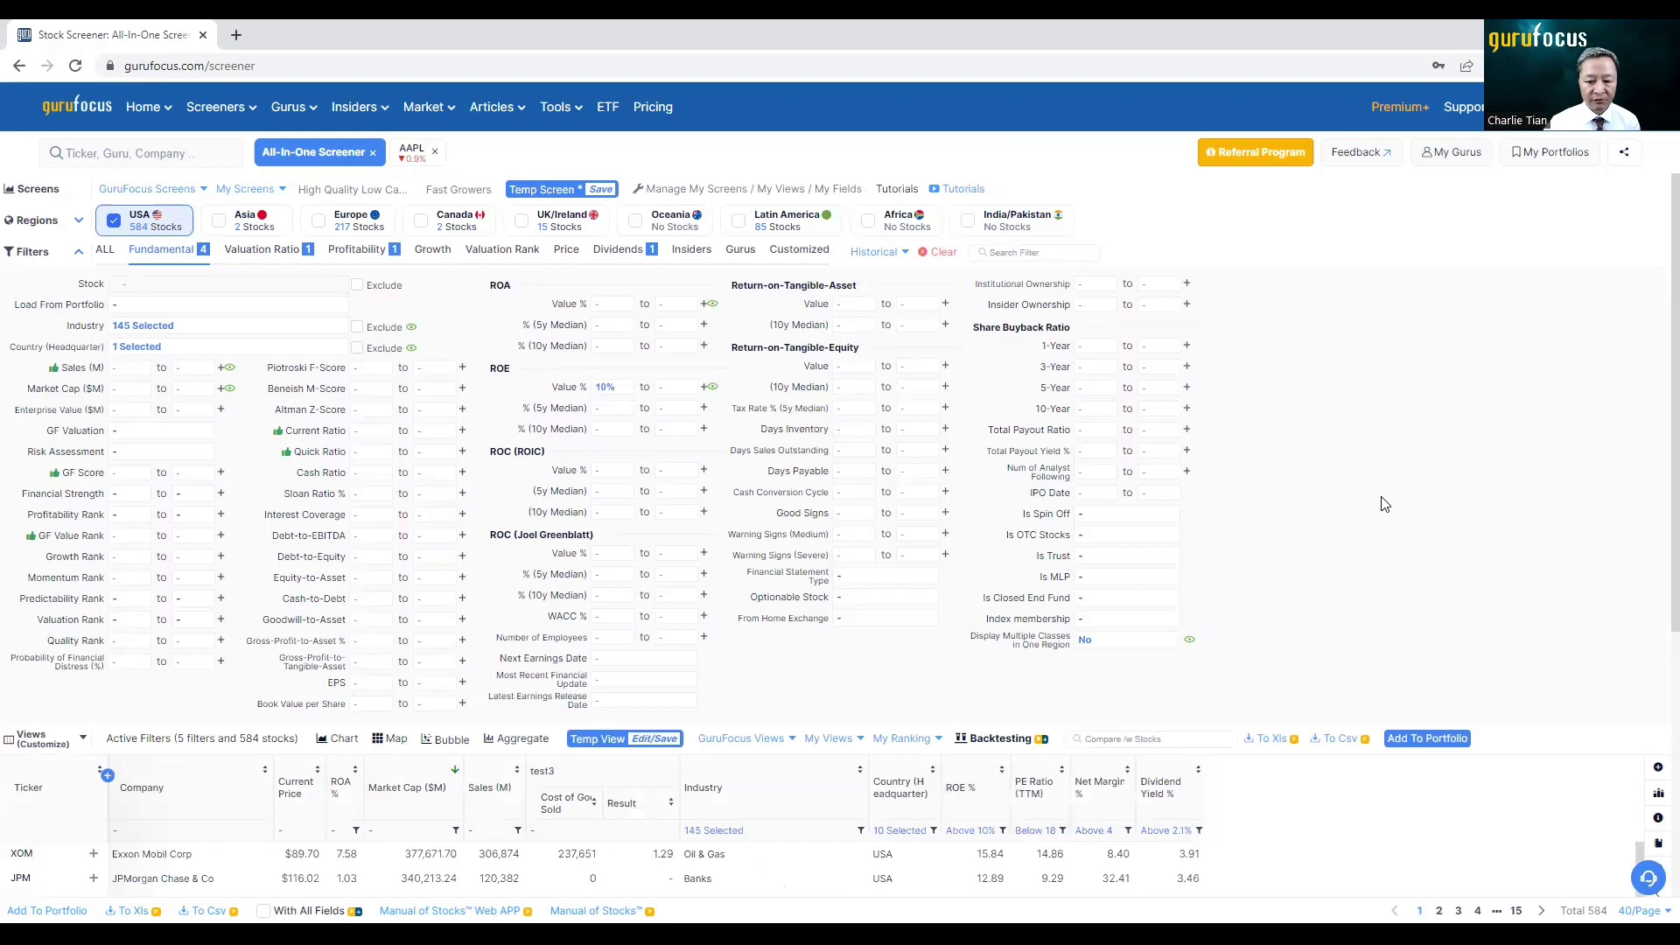
scroll(1377, 504, down, 1)
scroll(1378, 504, up, 1)
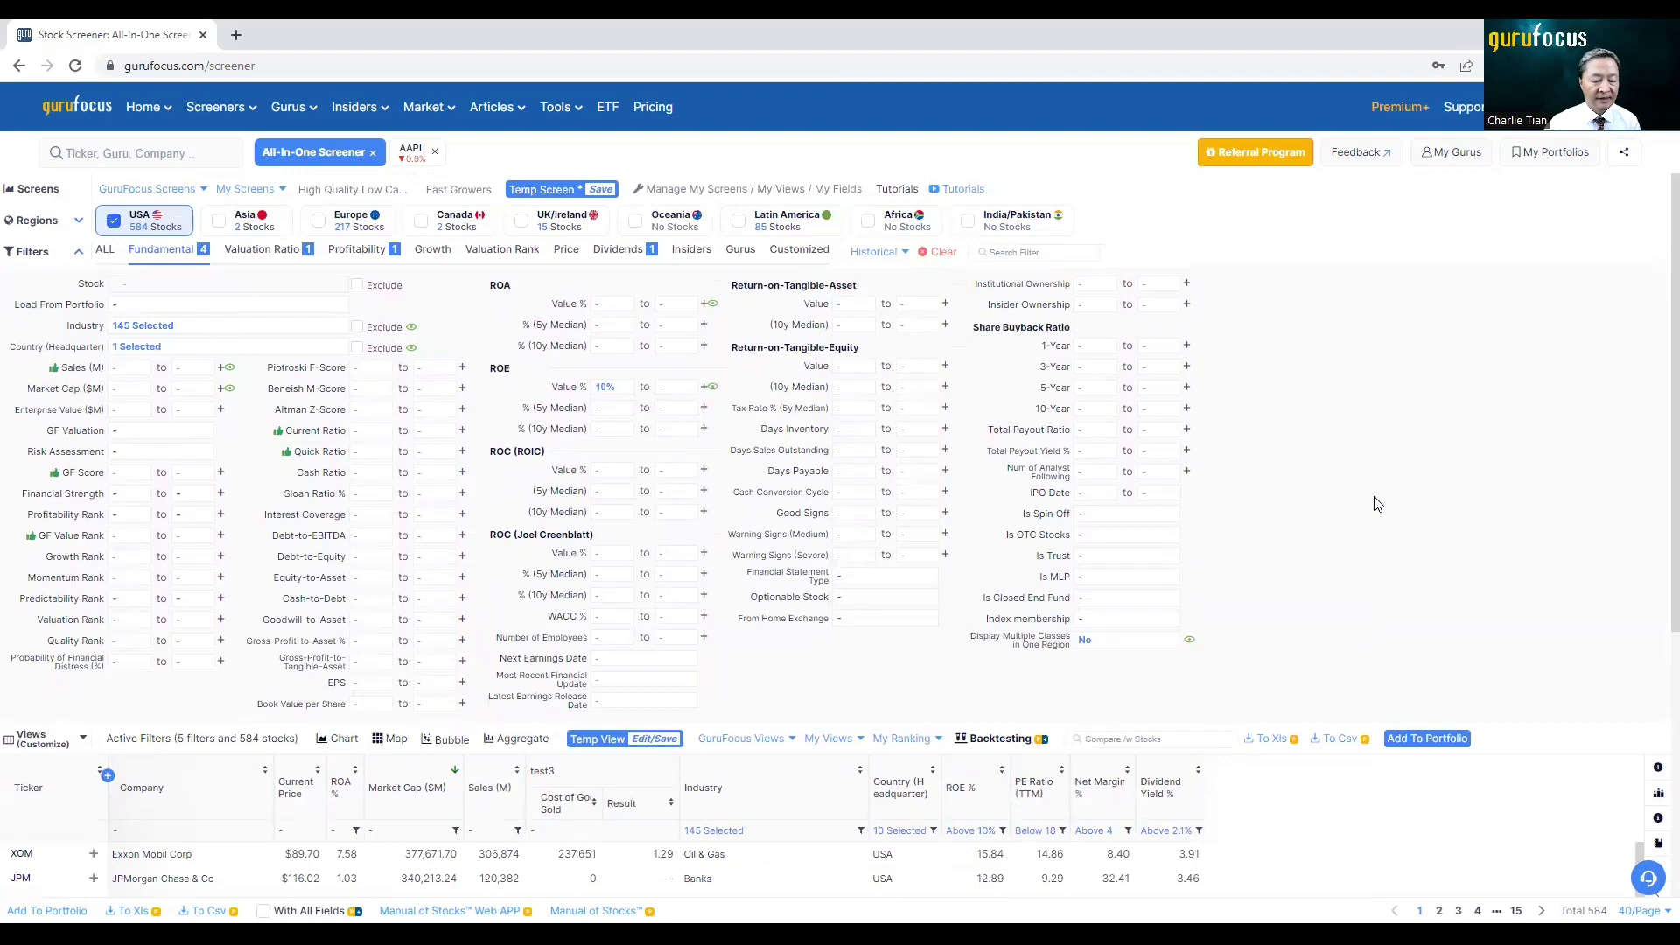
scroll(1378, 504, down, 3)
scroll(593, 404, up, 2)
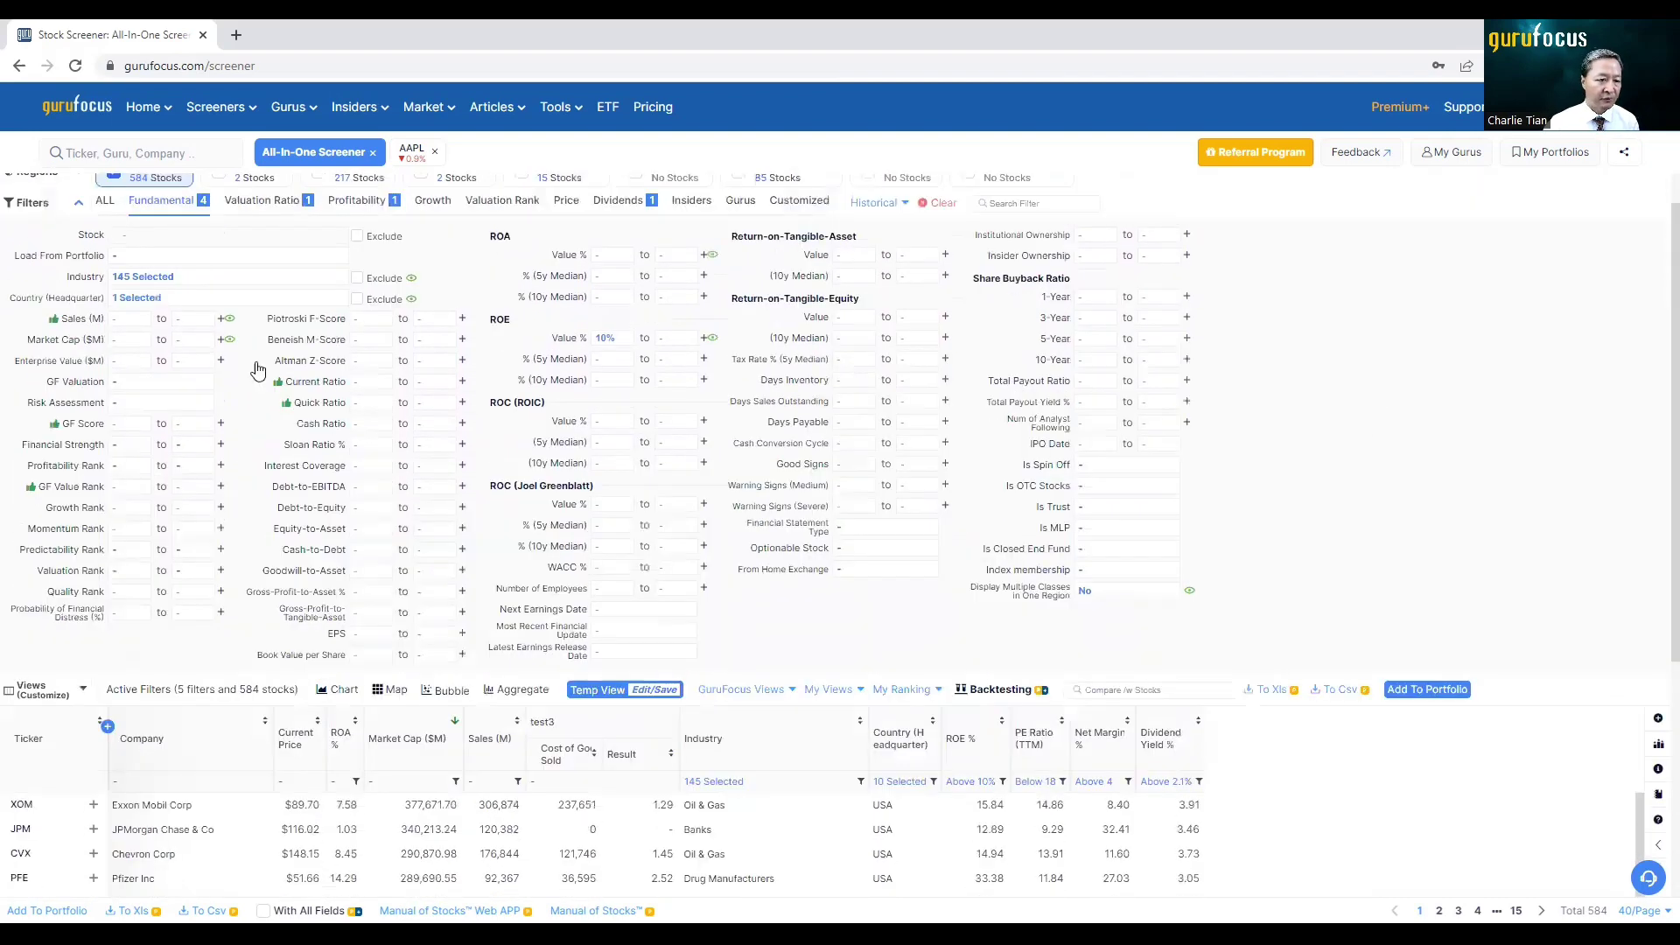
Open backtesting for the current screen and set its start date to 2017-07-01
scroll(1304, 563, down, 2)
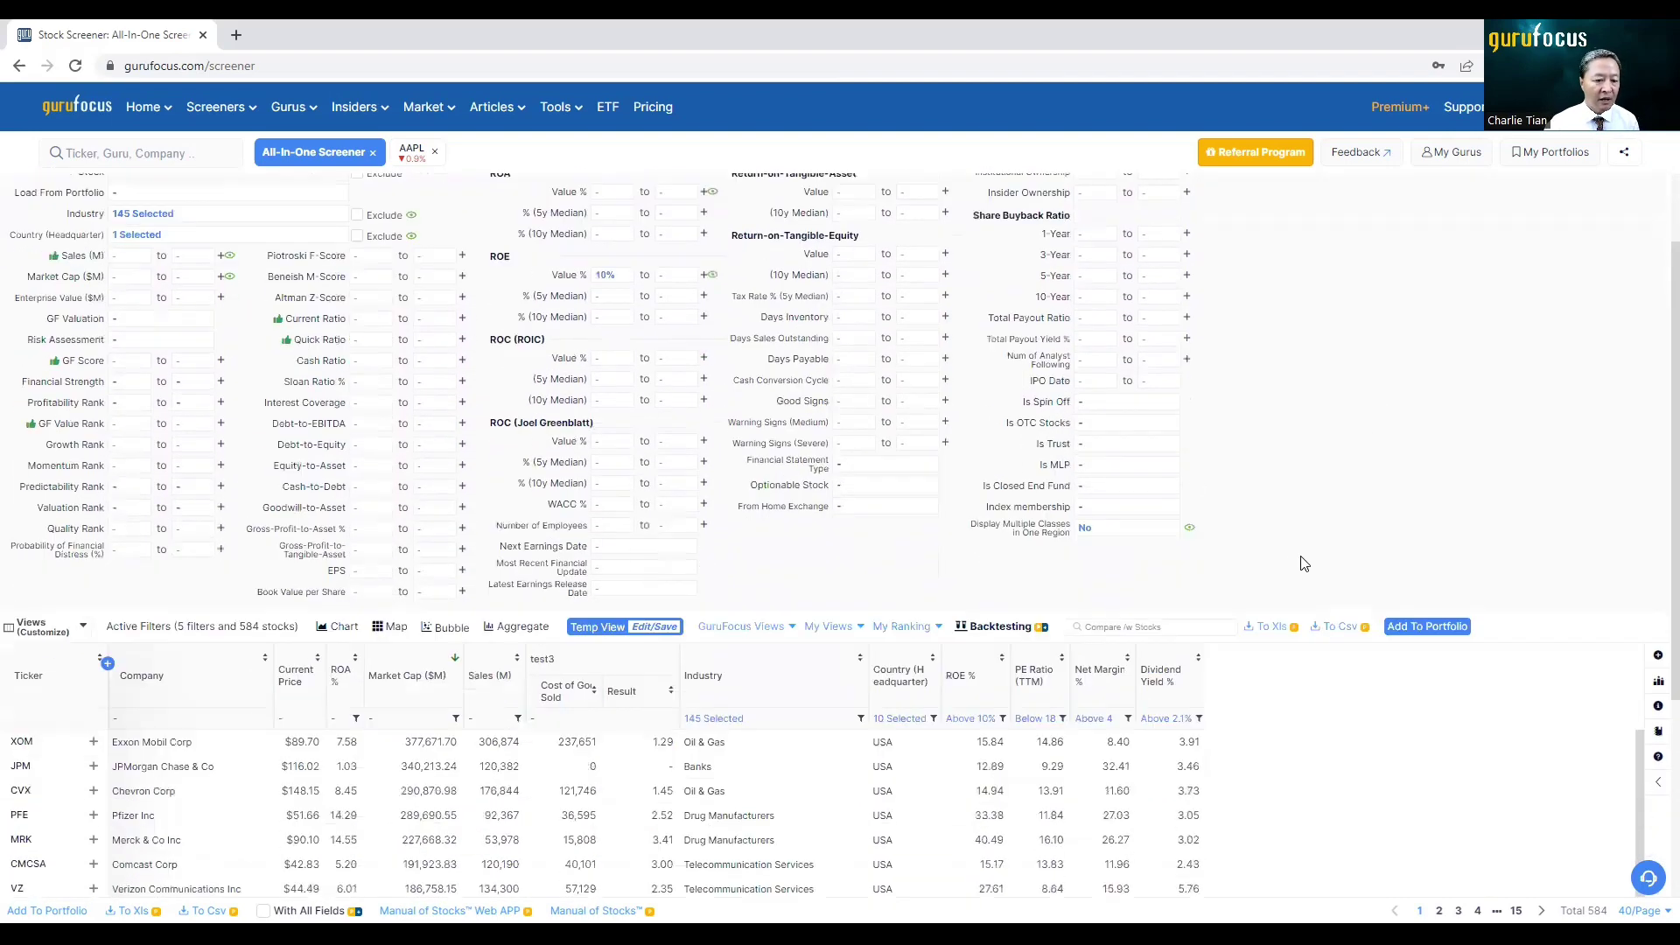
scroll(1304, 563, down, 2)
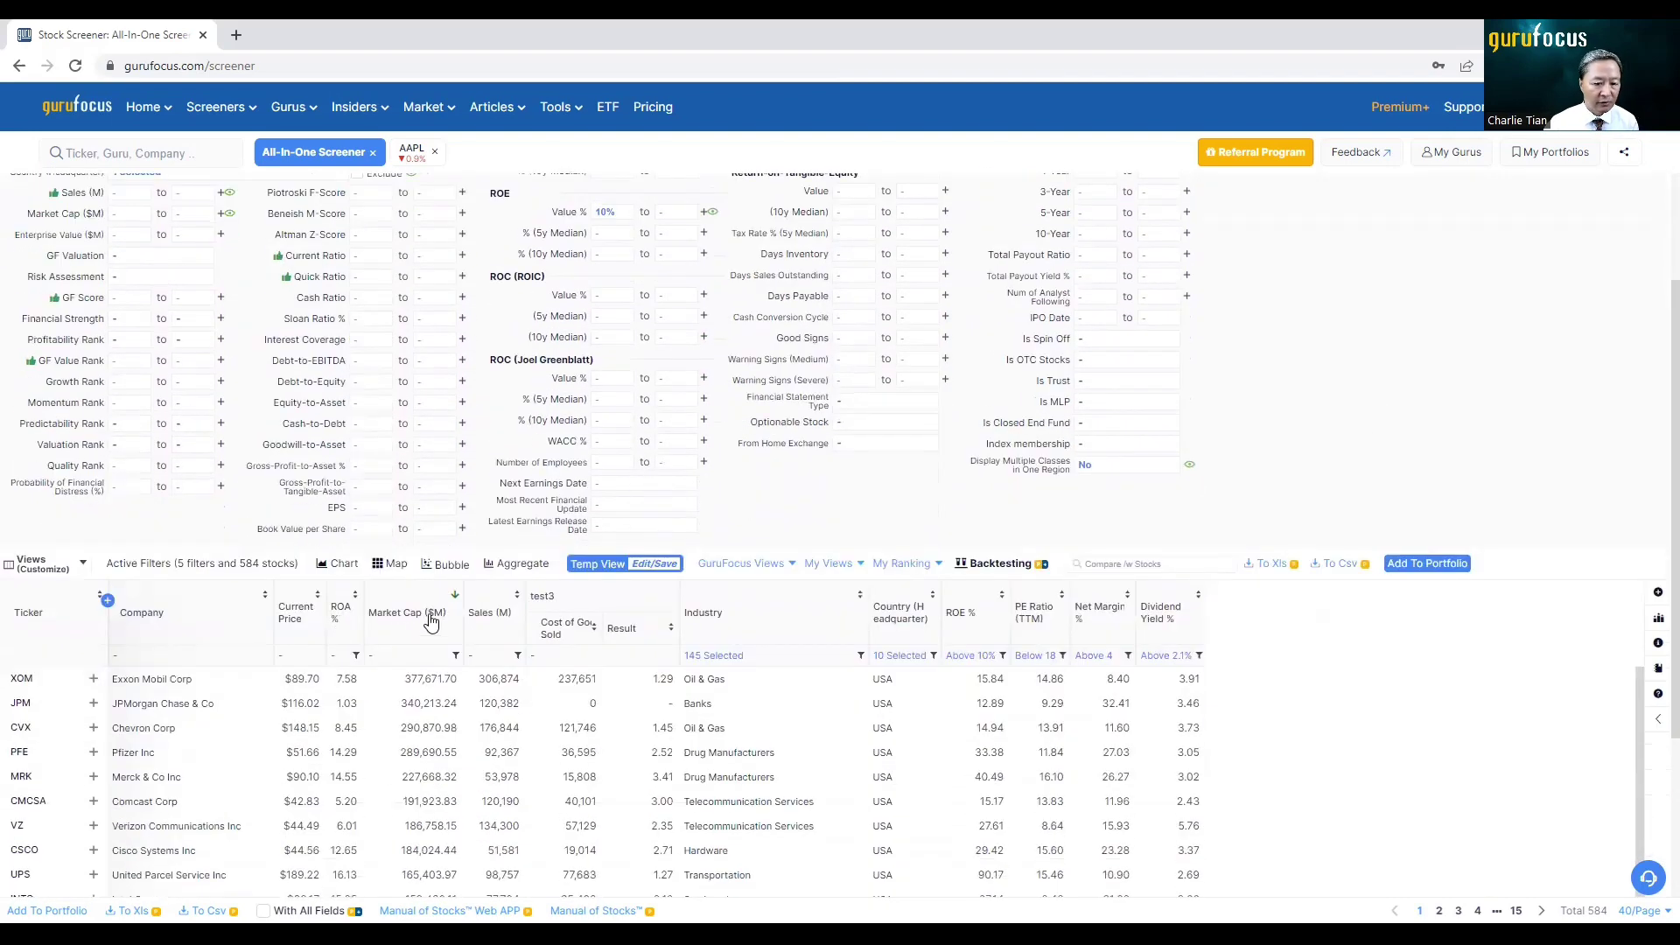
click(966, 566)
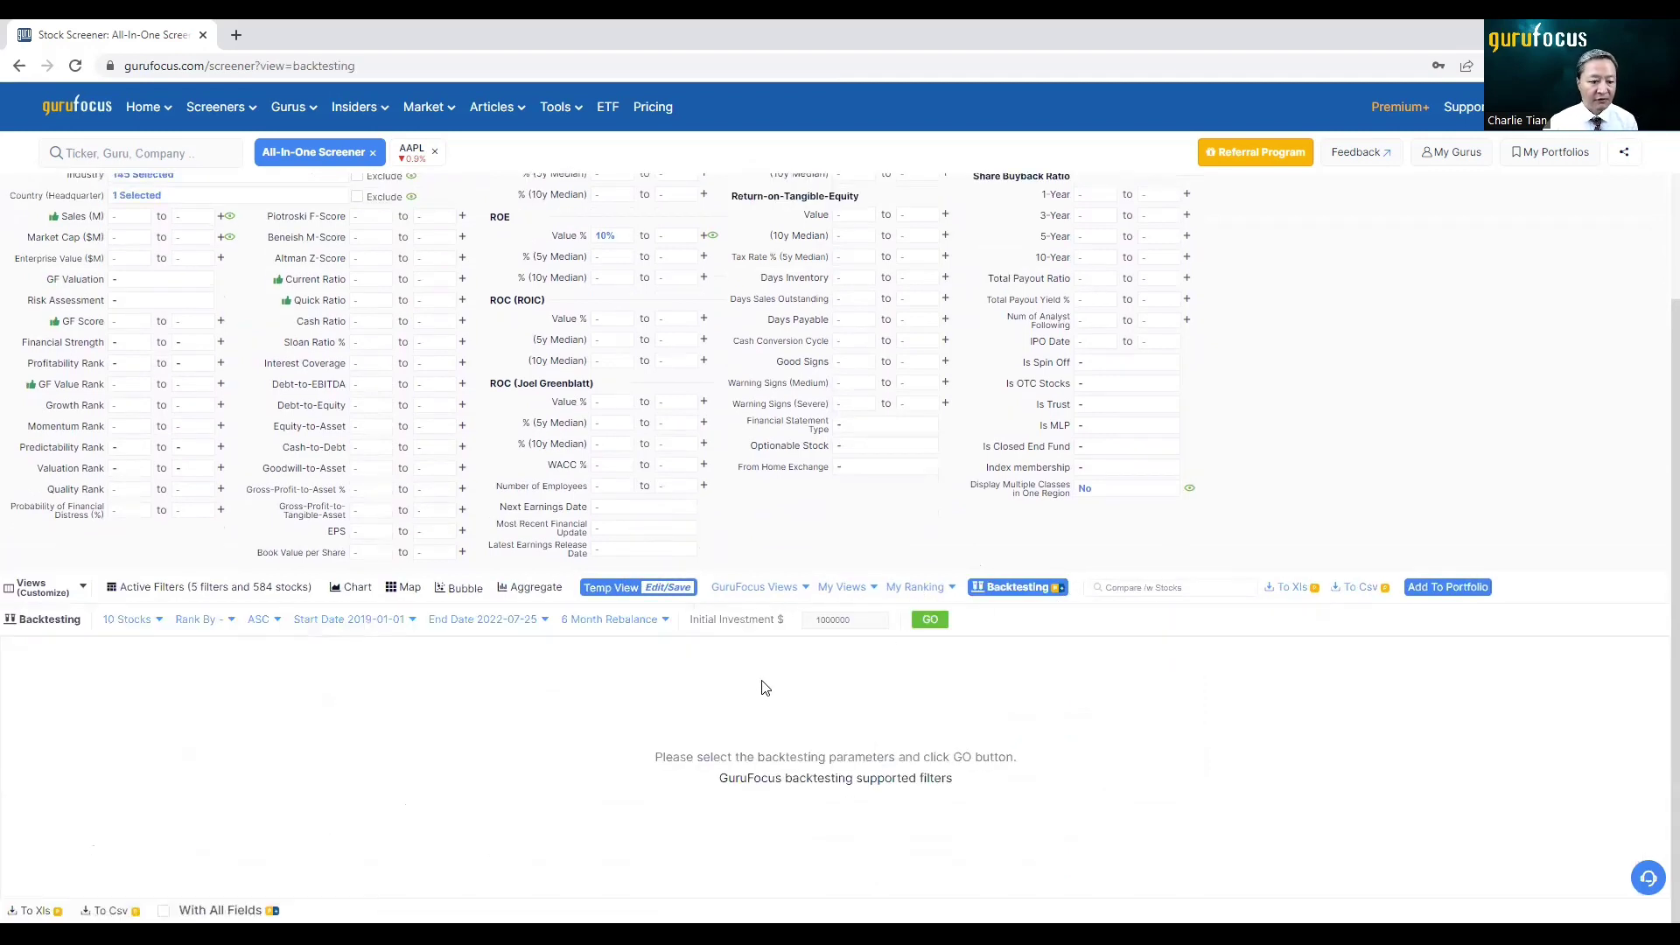
click(374, 620)
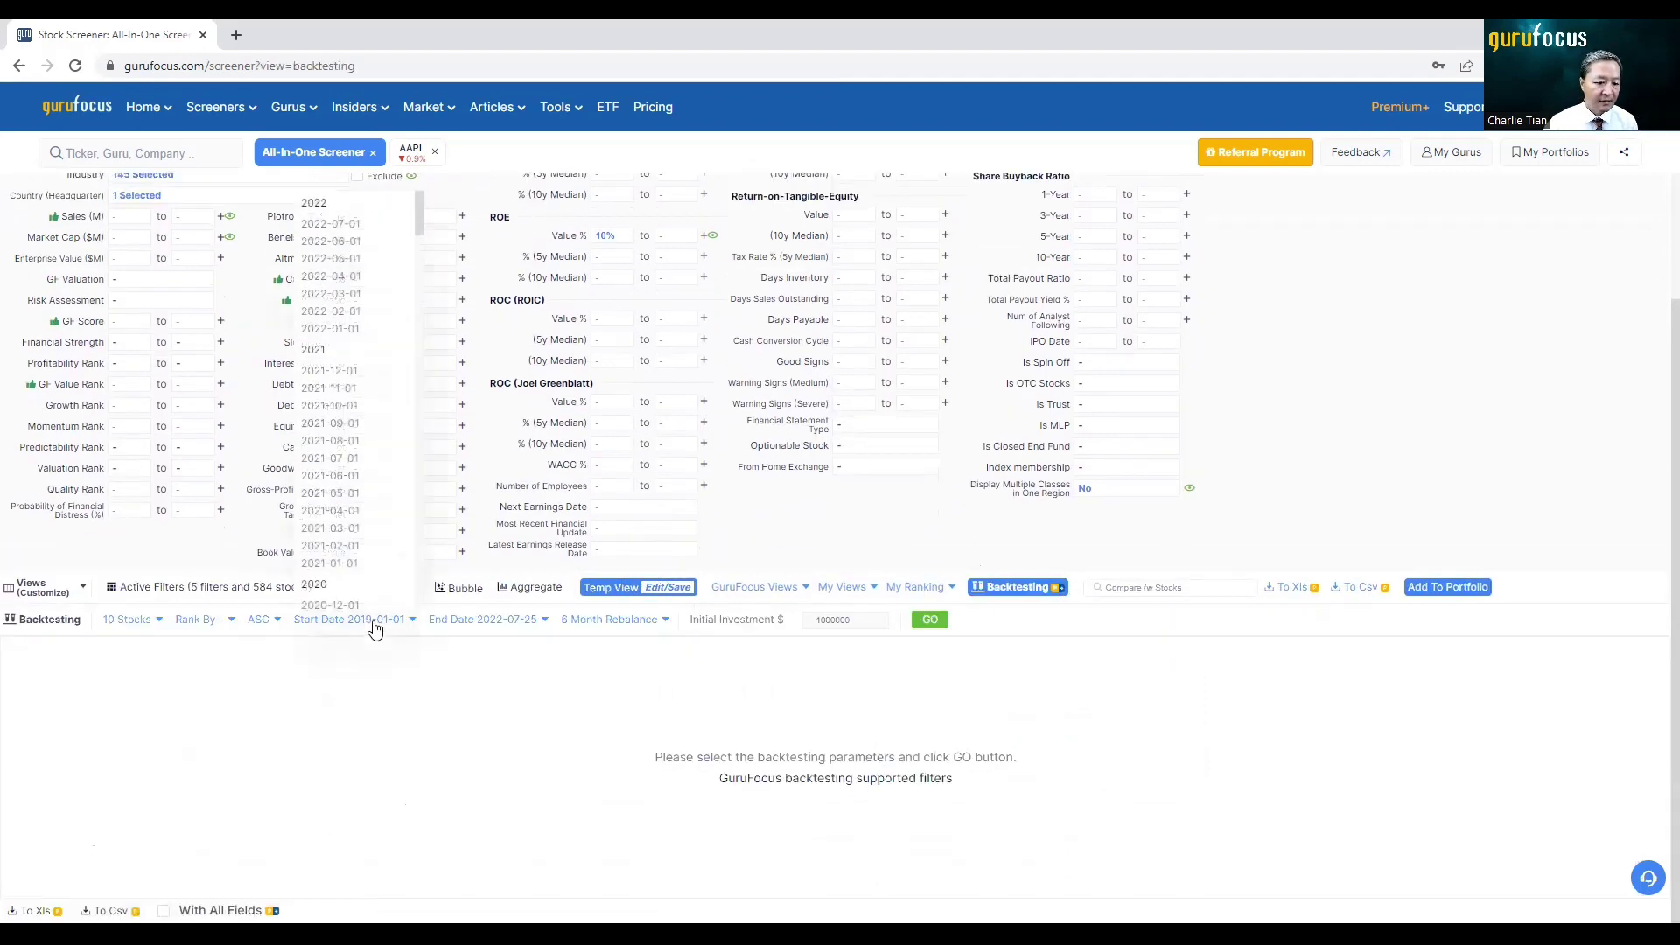
scroll(378, 553, down, 4)
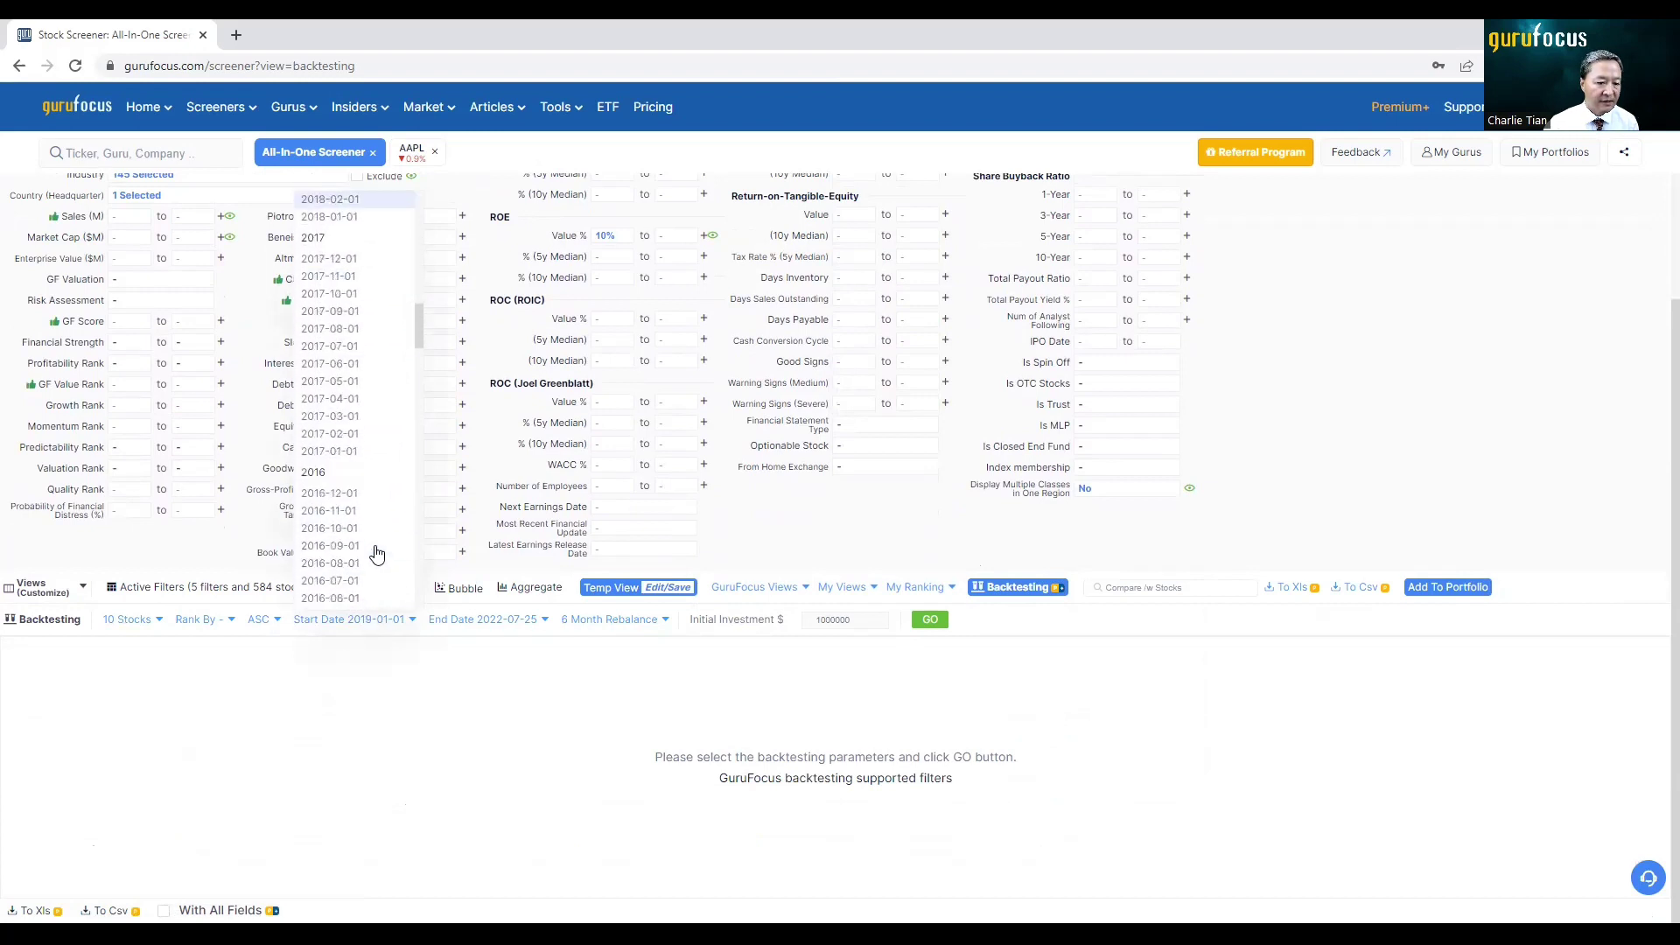
click(359, 359)
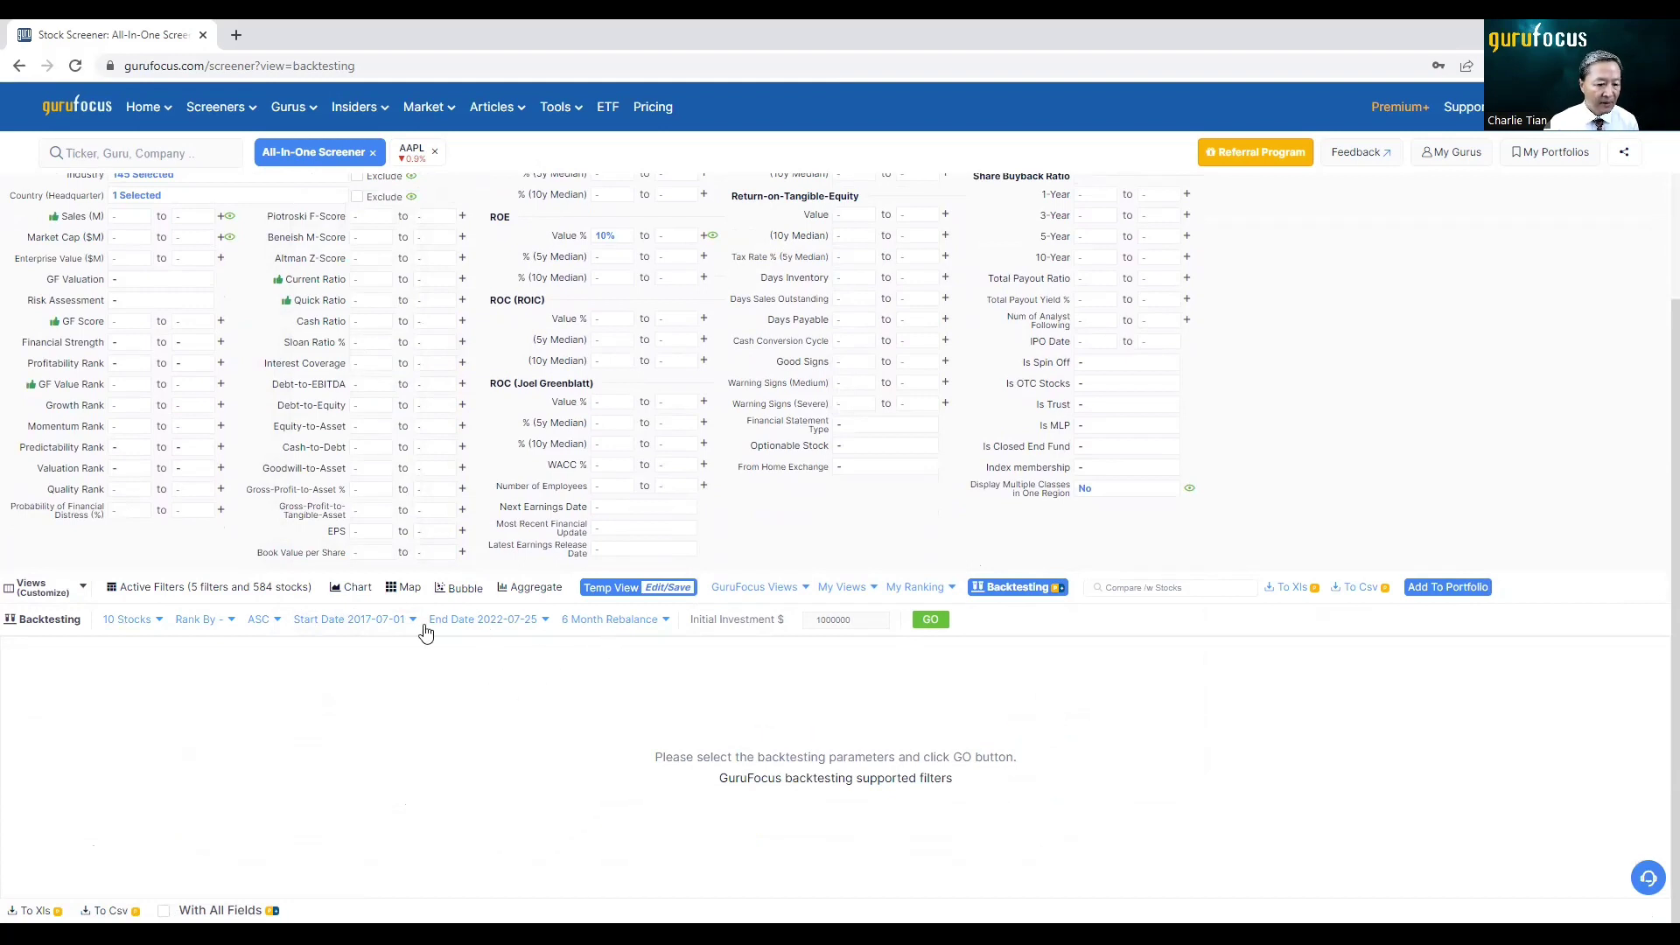
Rank the backtest by ROE % in descending order and run it
click(219, 624)
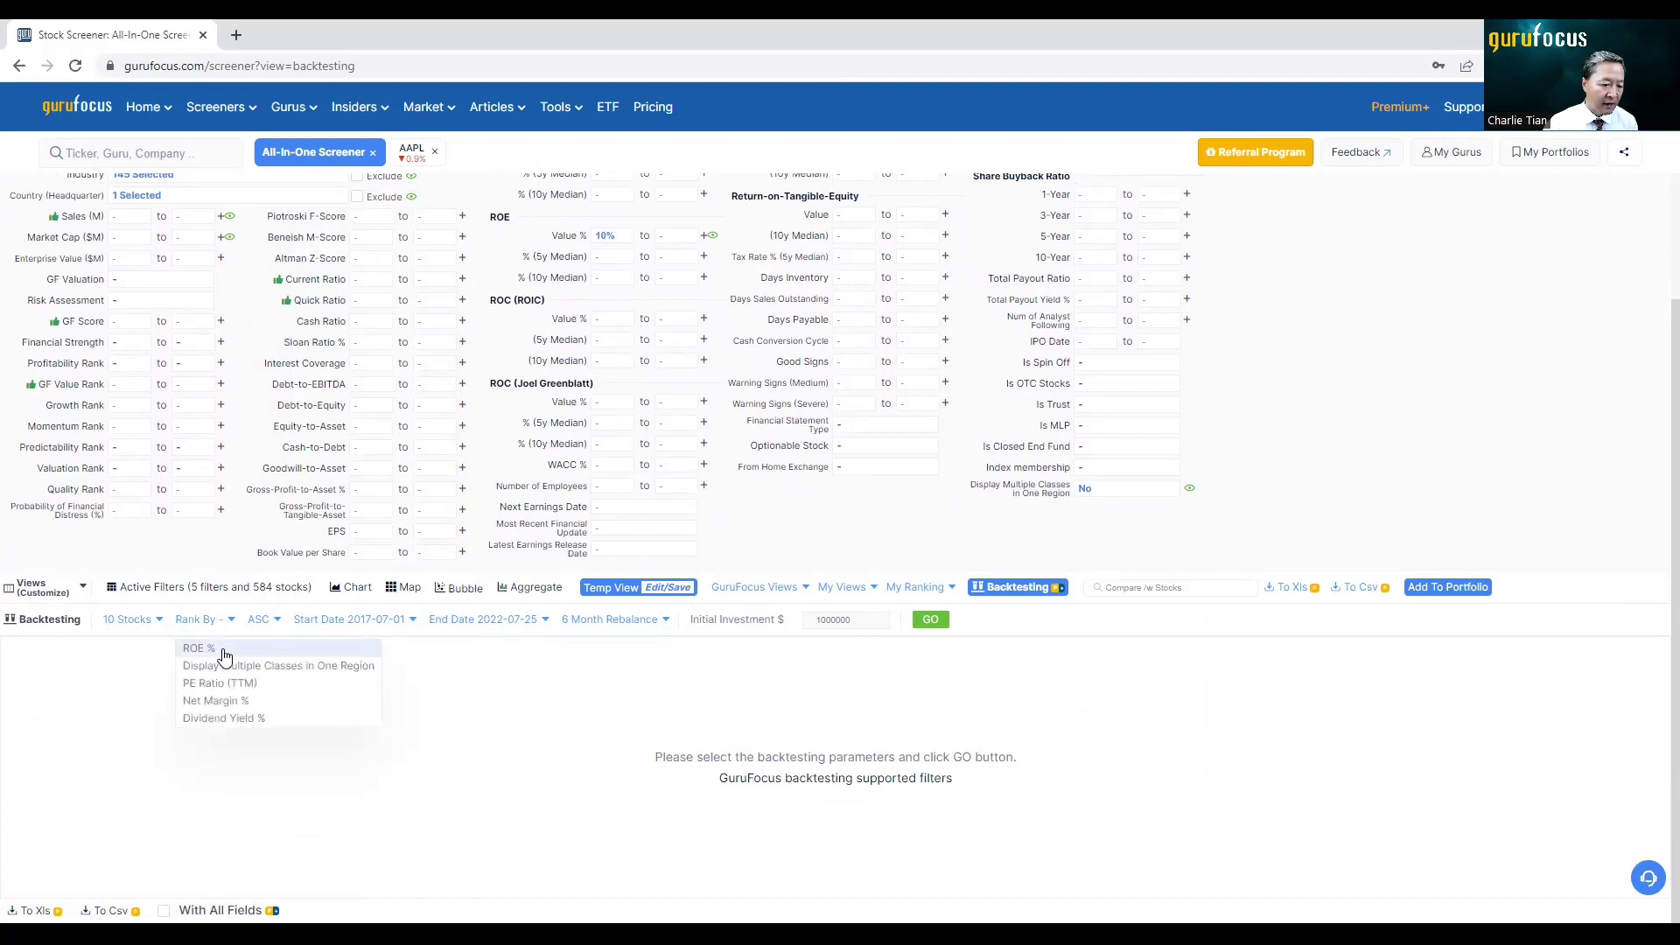
click(223, 652)
click(288, 621)
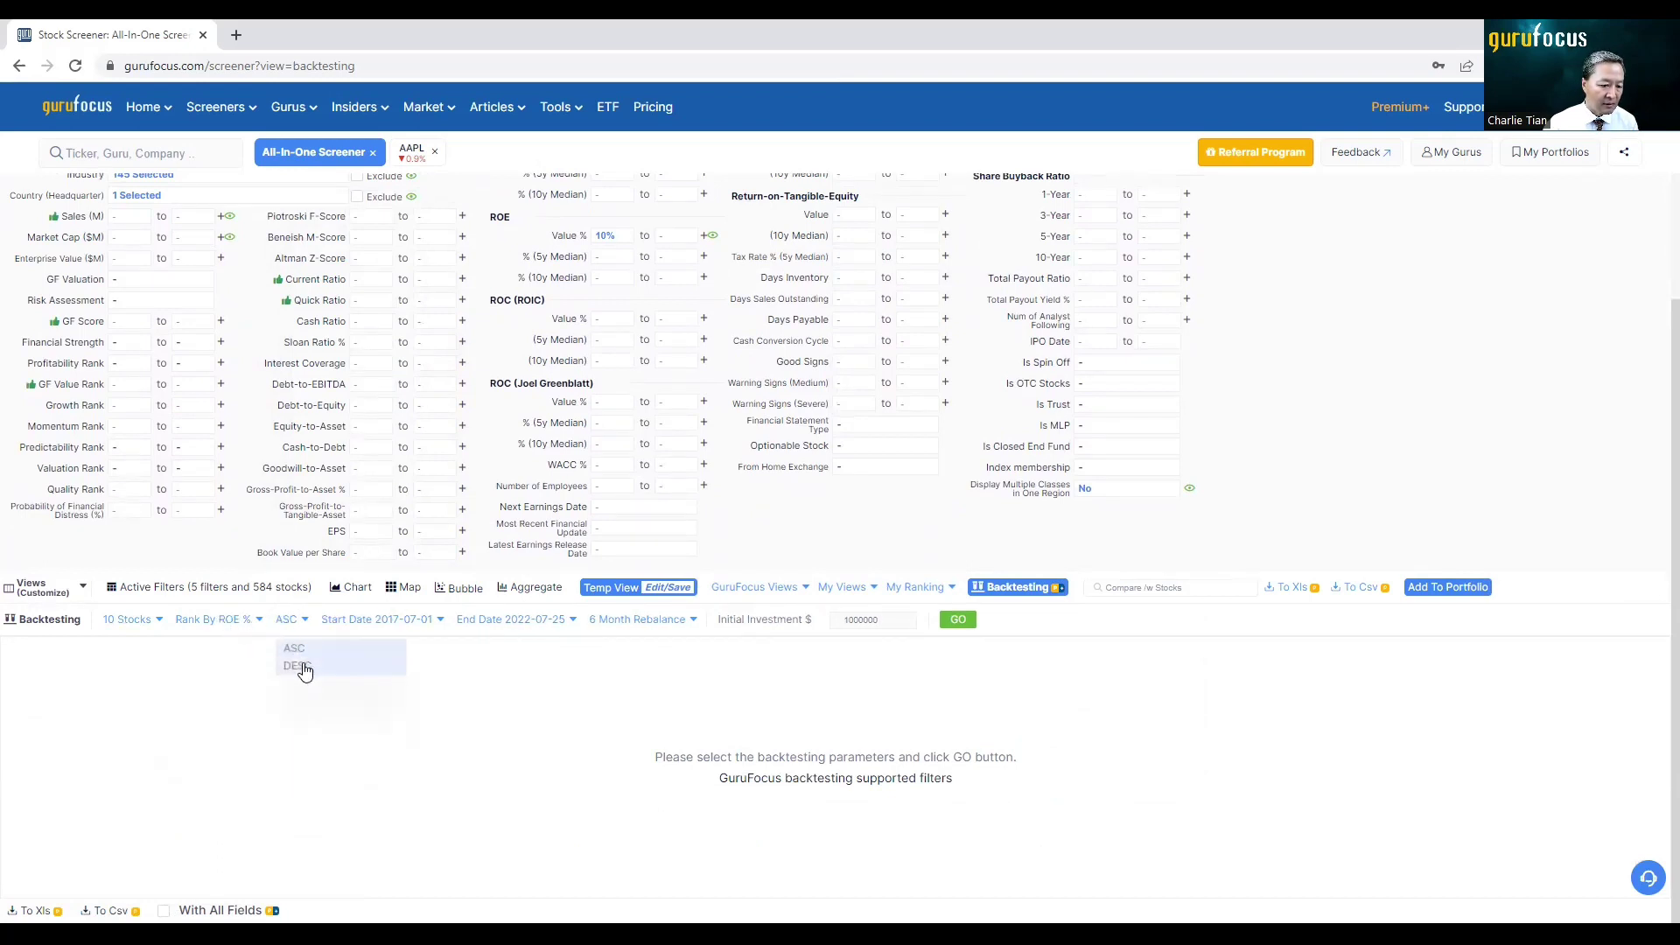
click(296, 667)
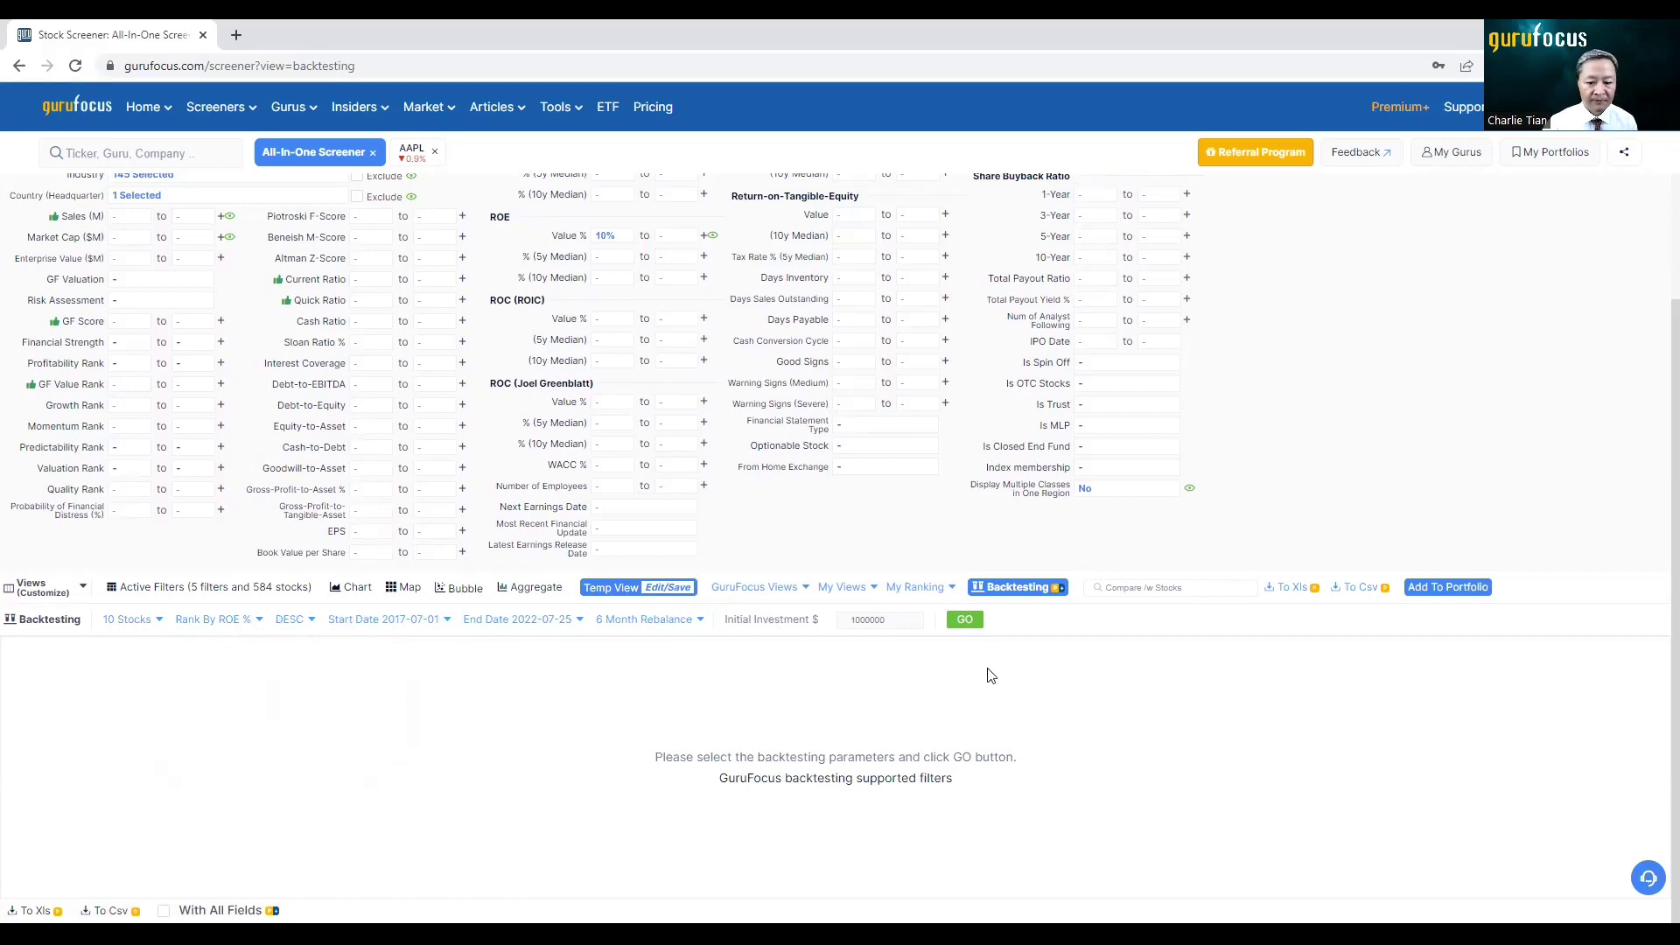
click(971, 627)
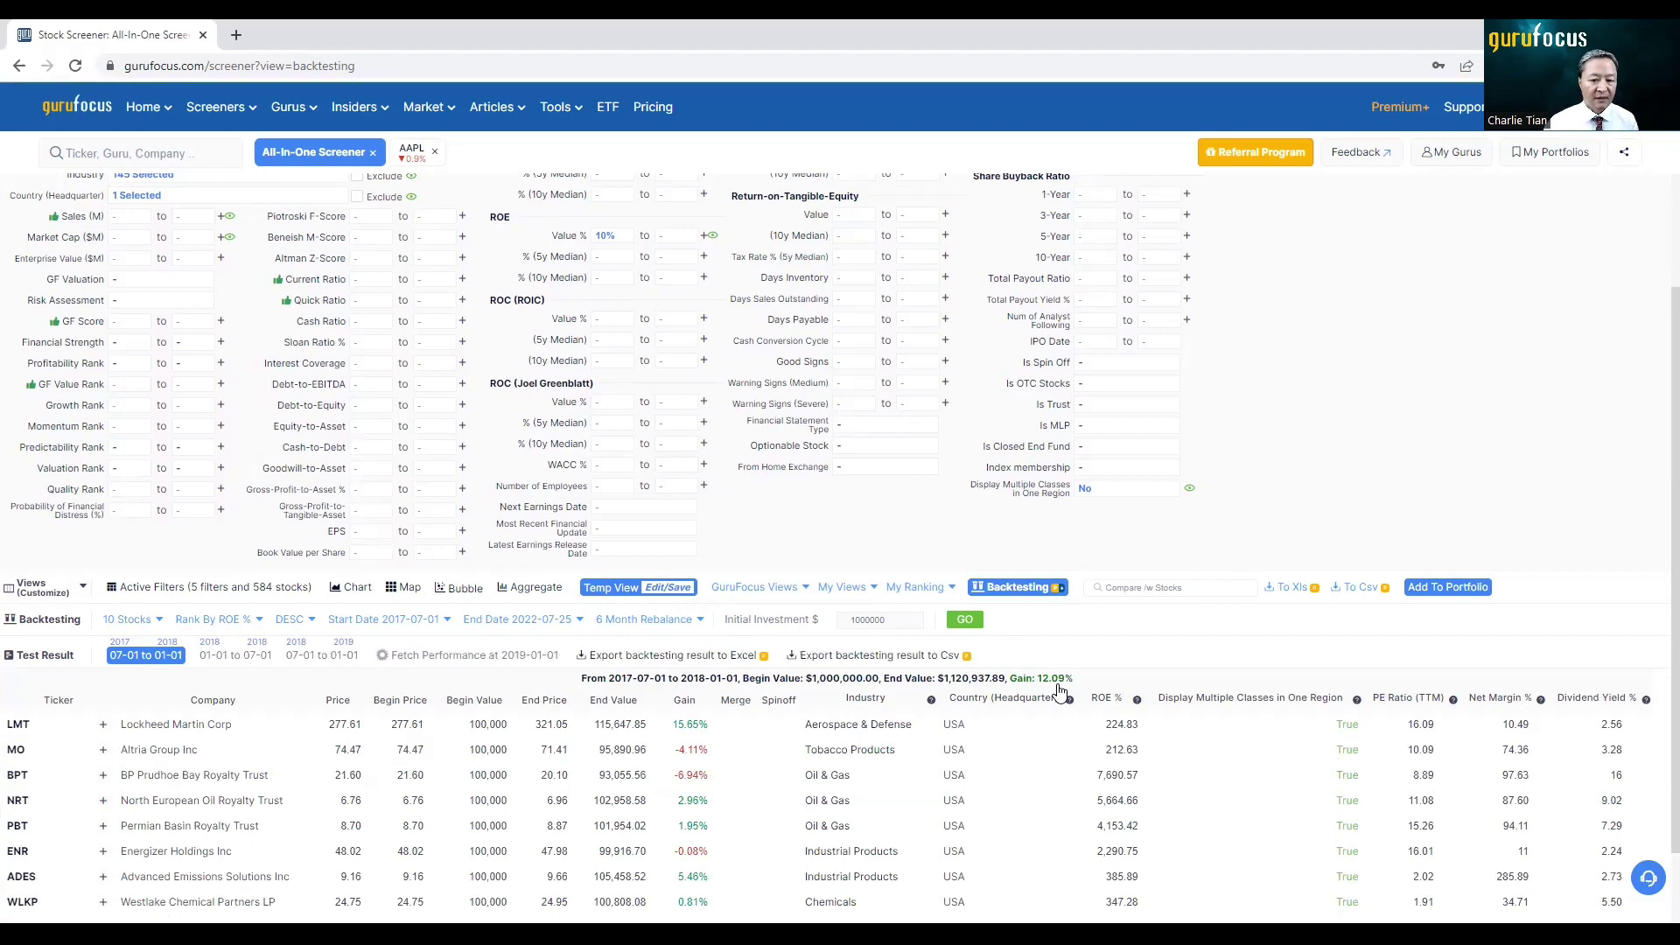
Open the backtest's performance charts, hide the Portfolio Values series, and review the returns against the indexes
scroll(1321, 508, down, 1)
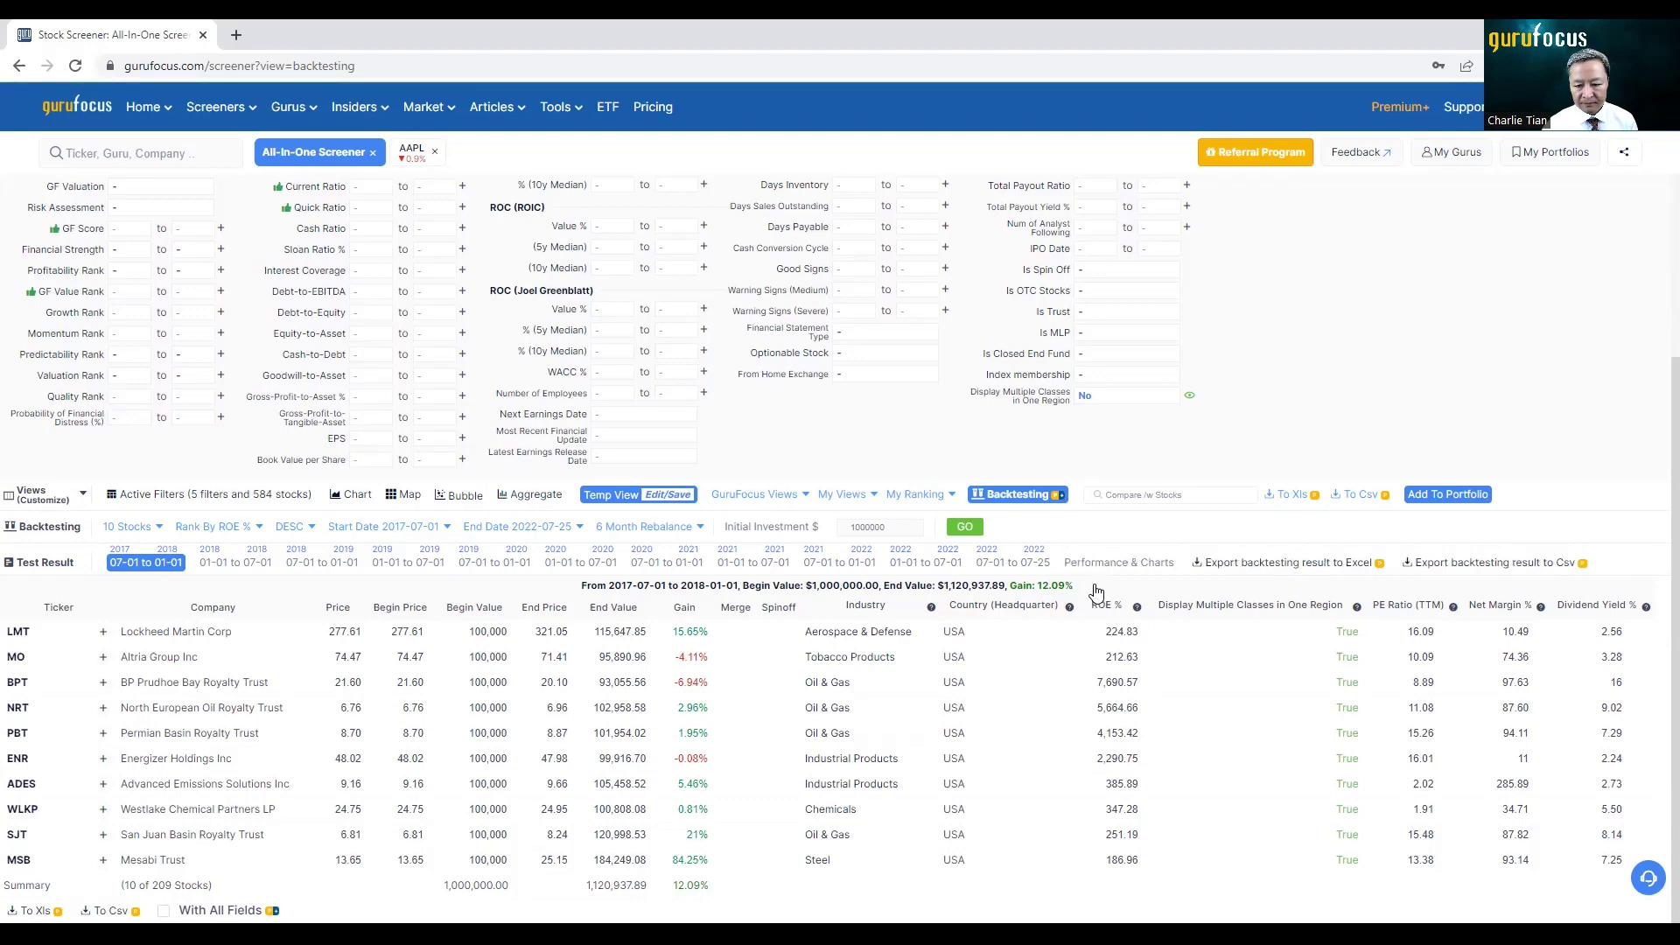
click(1112, 564)
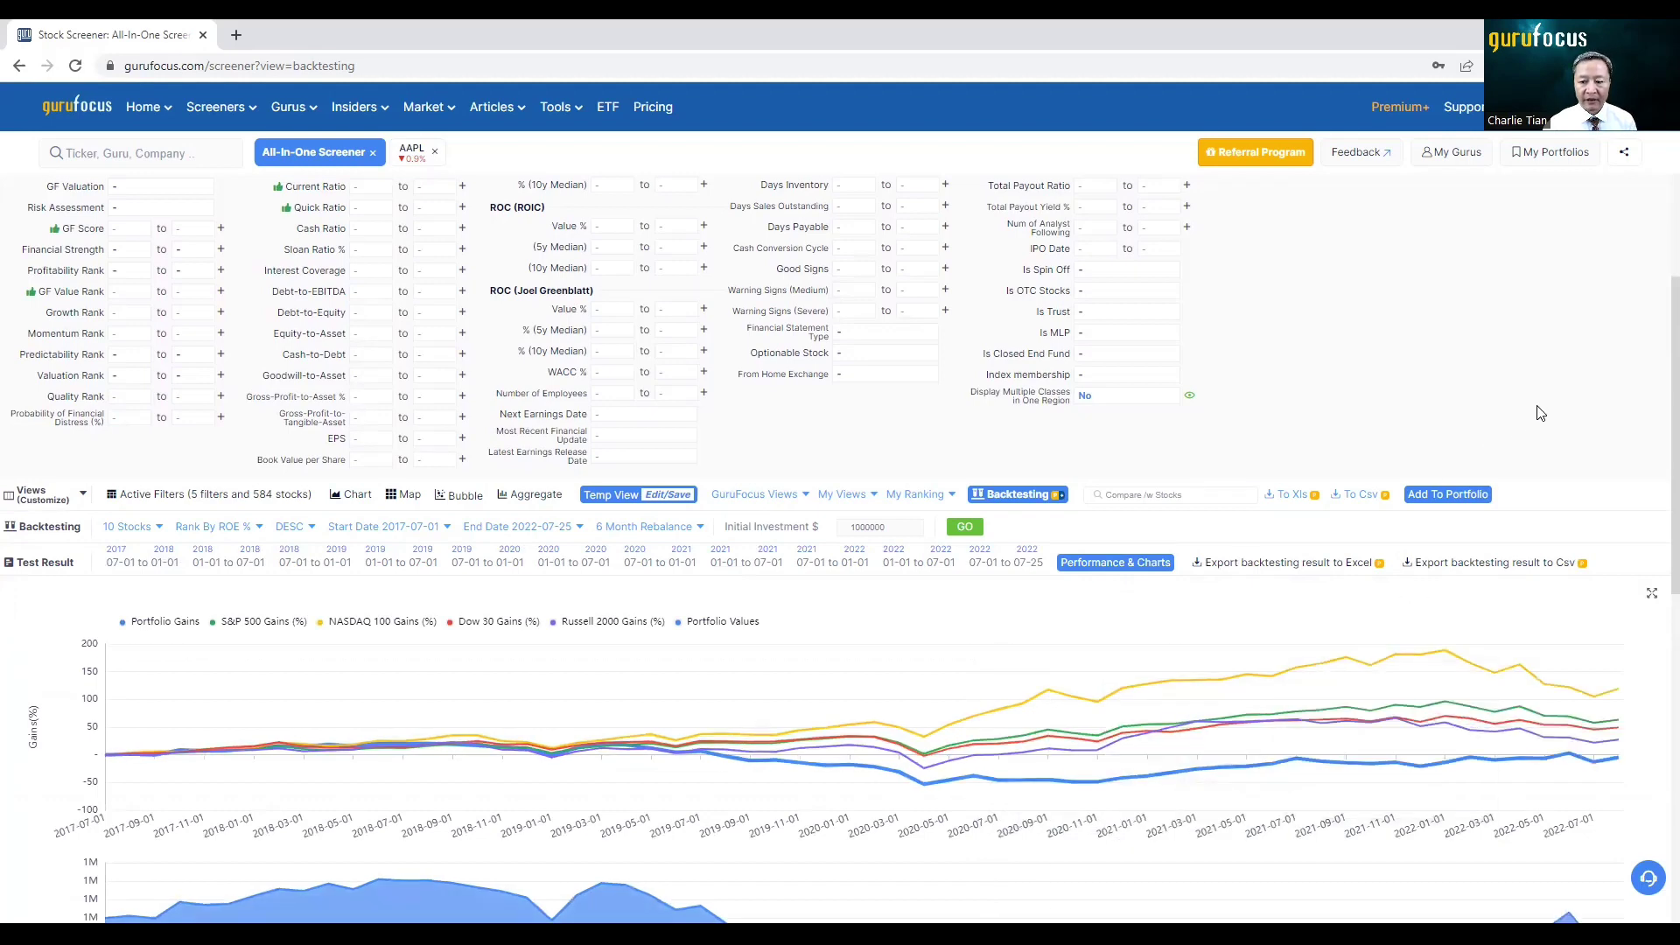
scroll(1541, 413, down, 3)
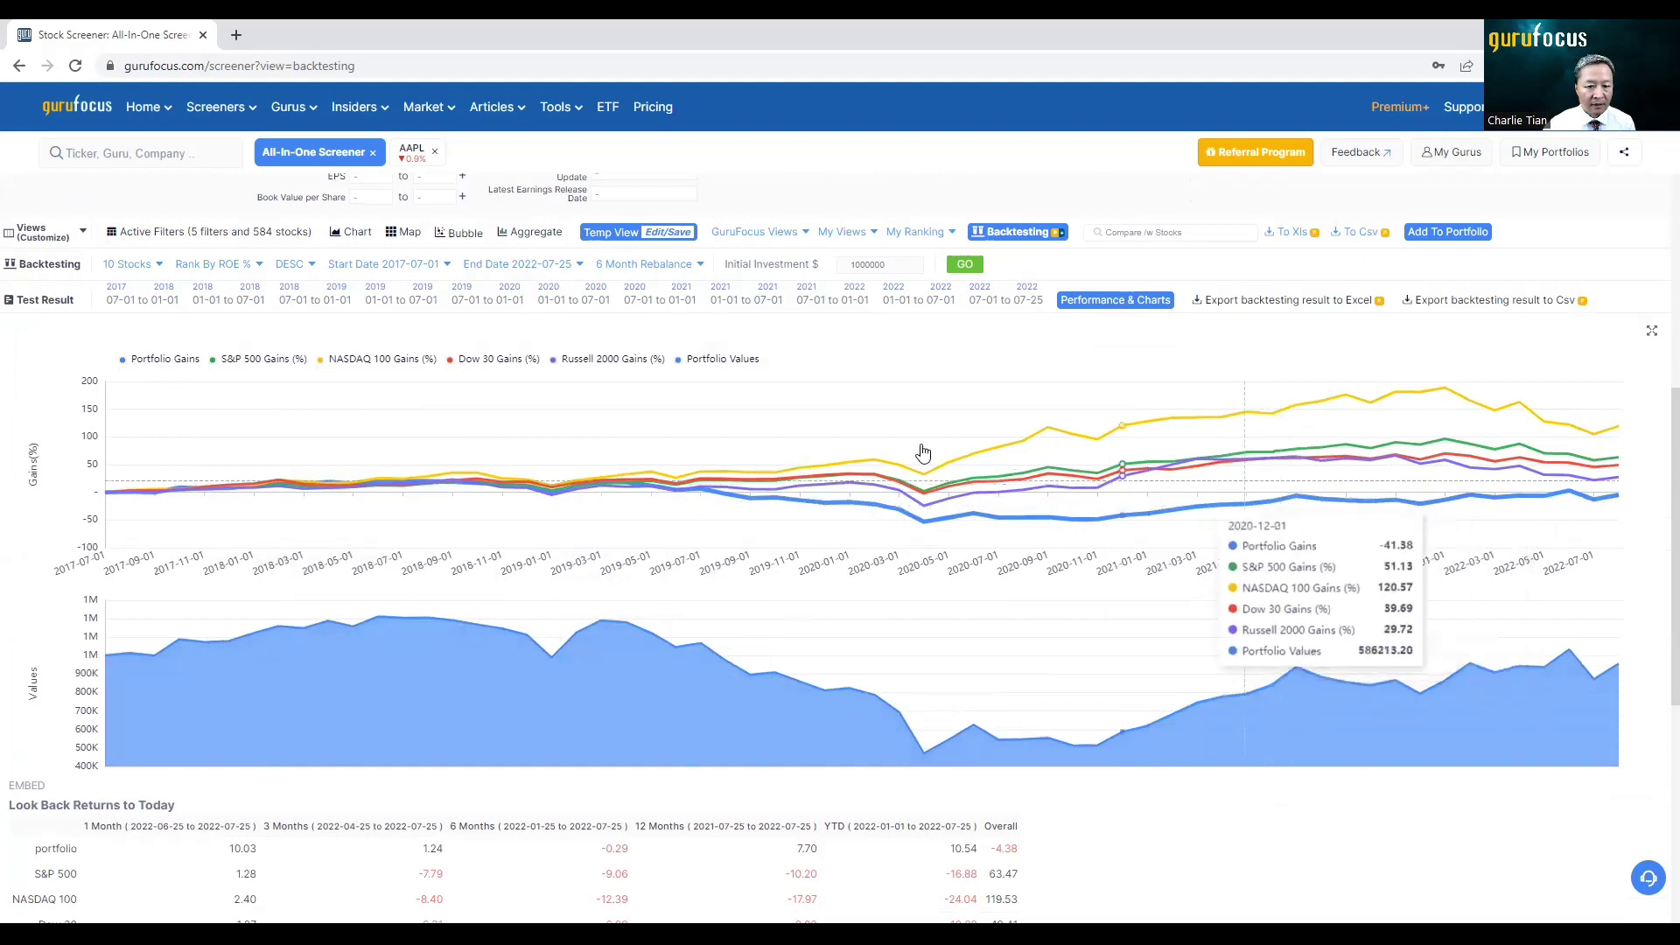
click(723, 360)
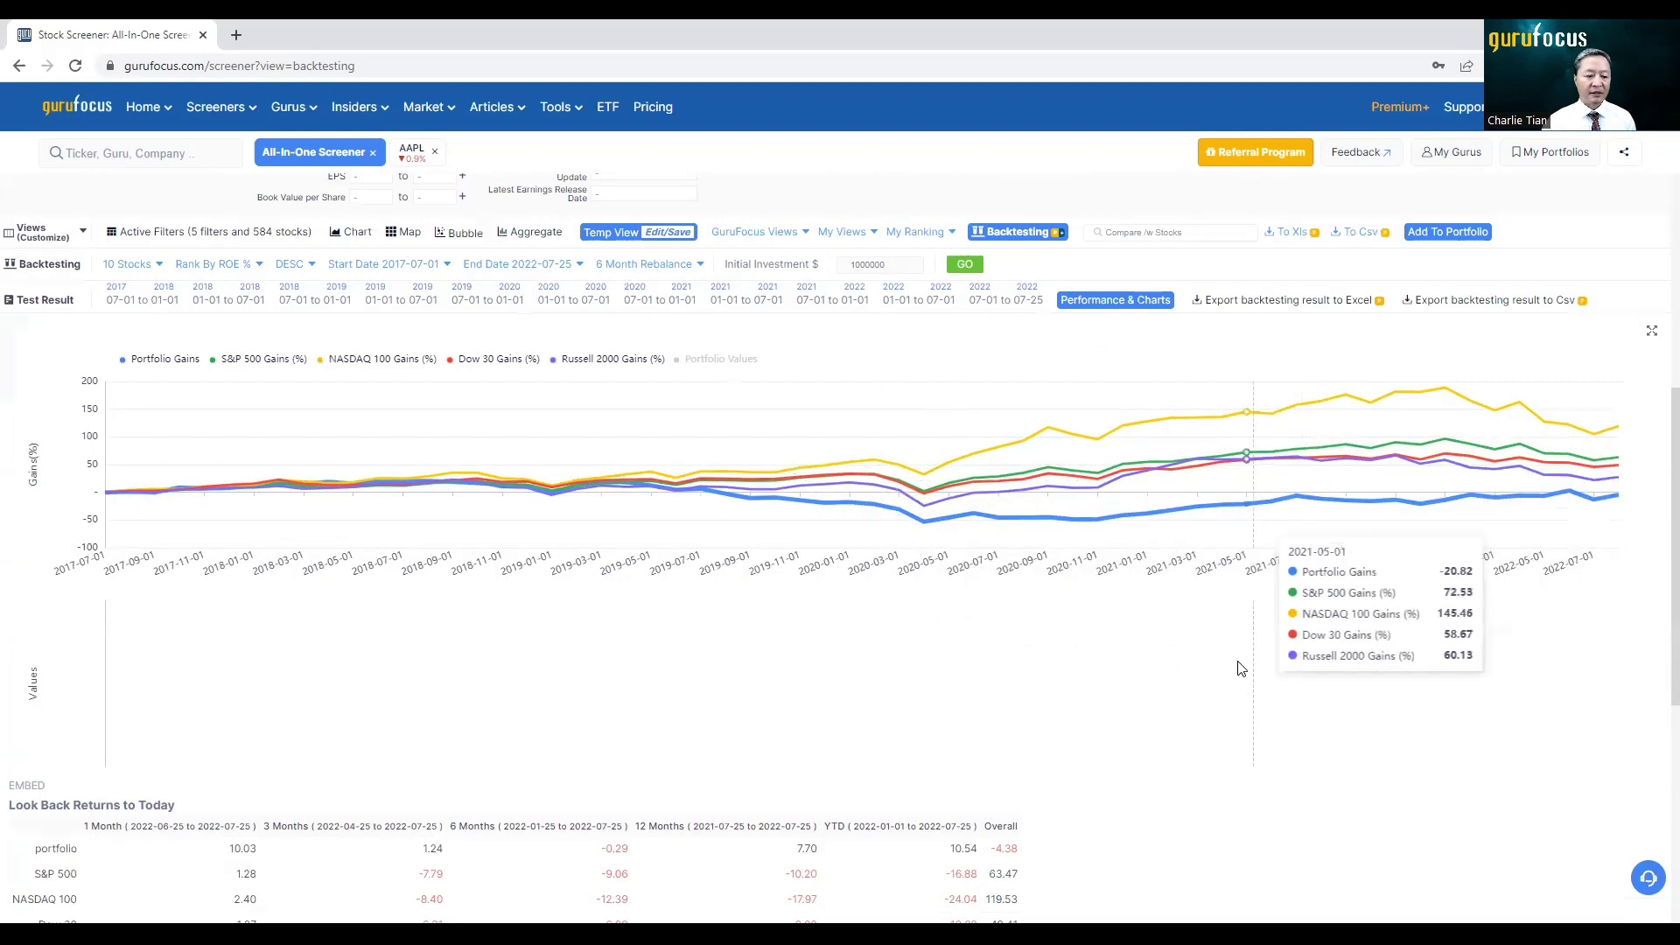
scroll(1241, 671, down, 2)
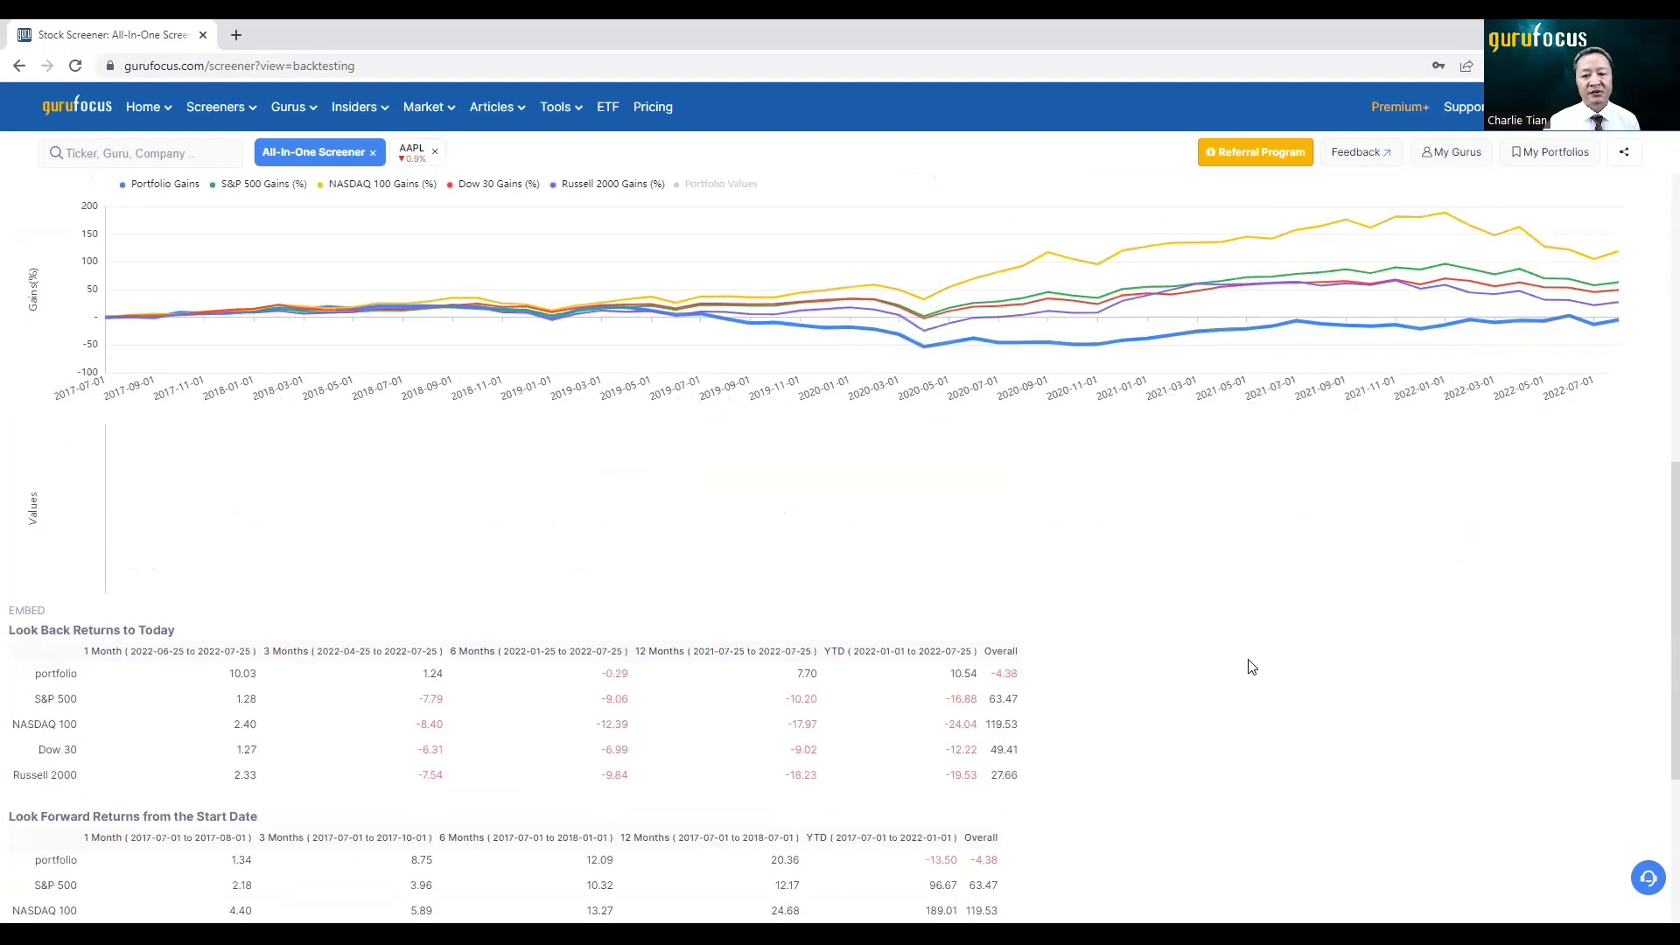
scroll(1252, 667, up, 3)
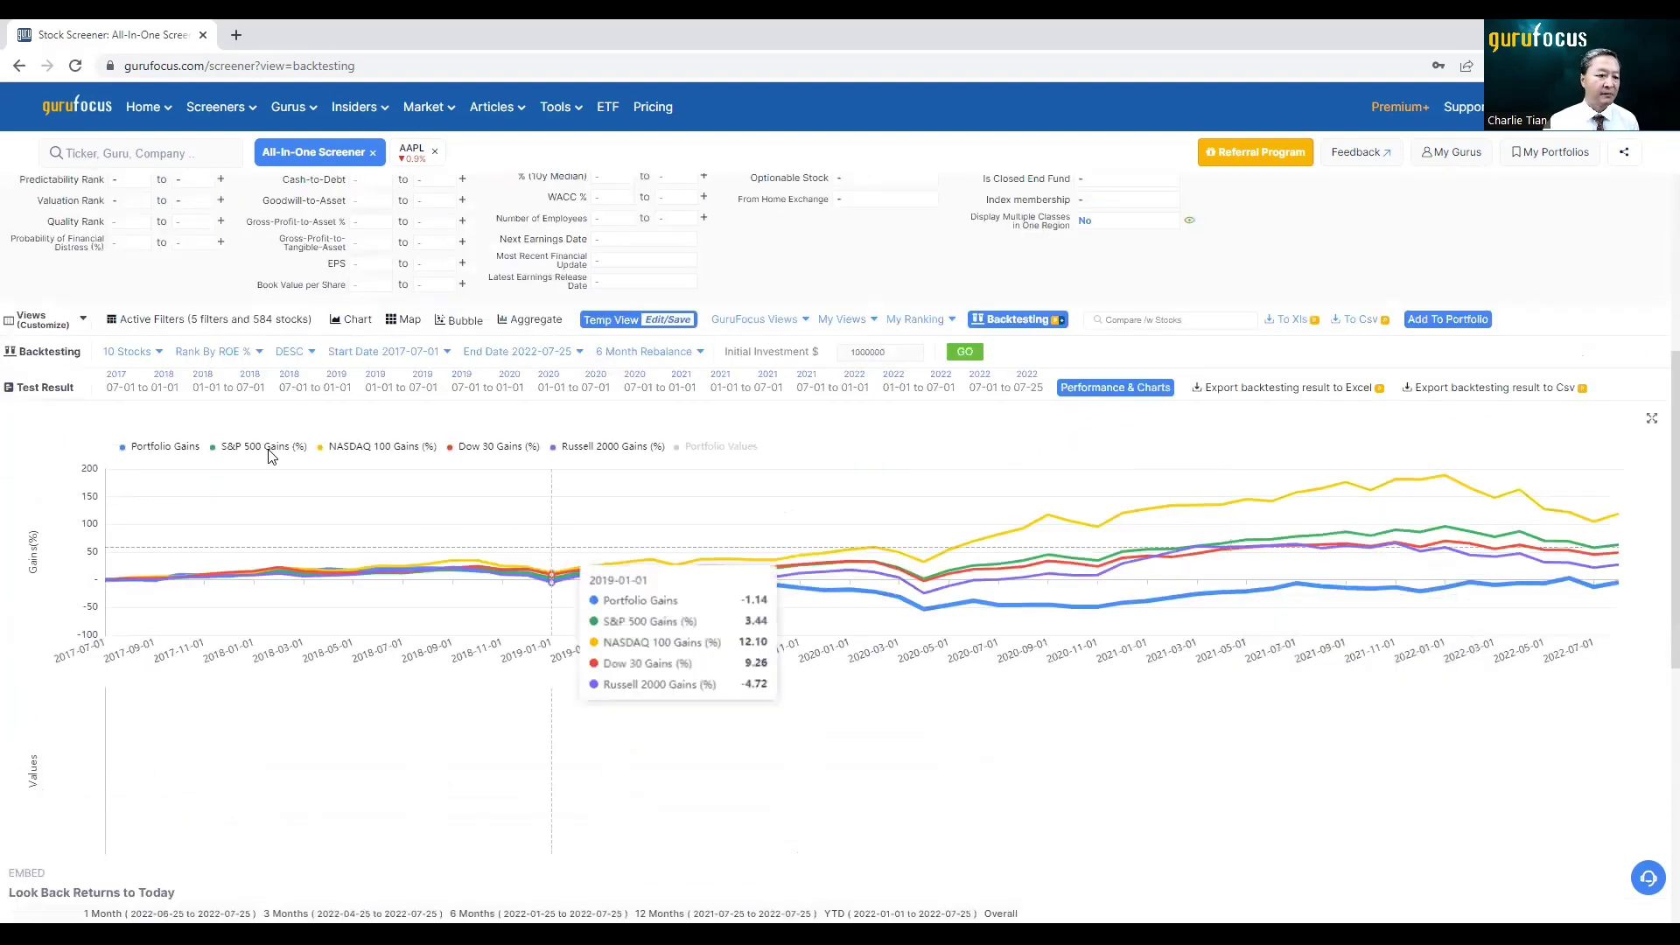
Return to the screener's filters and display the Dividends filters
scroll(420, 403, up, 4)
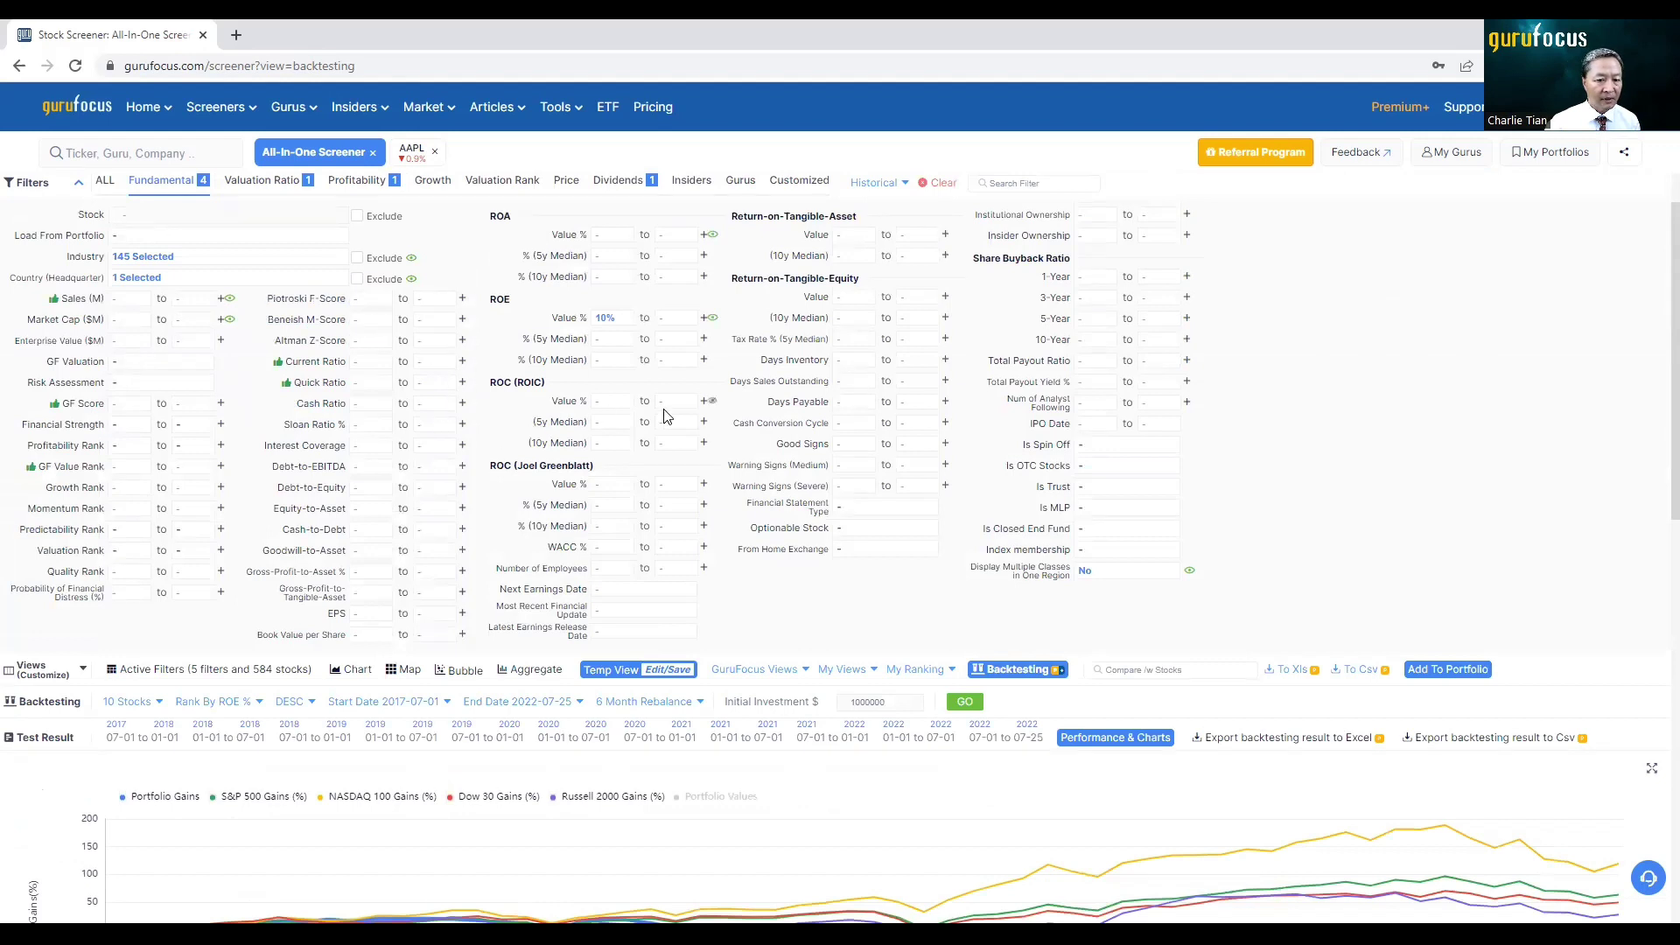
scroll(1107, 420, up, 1)
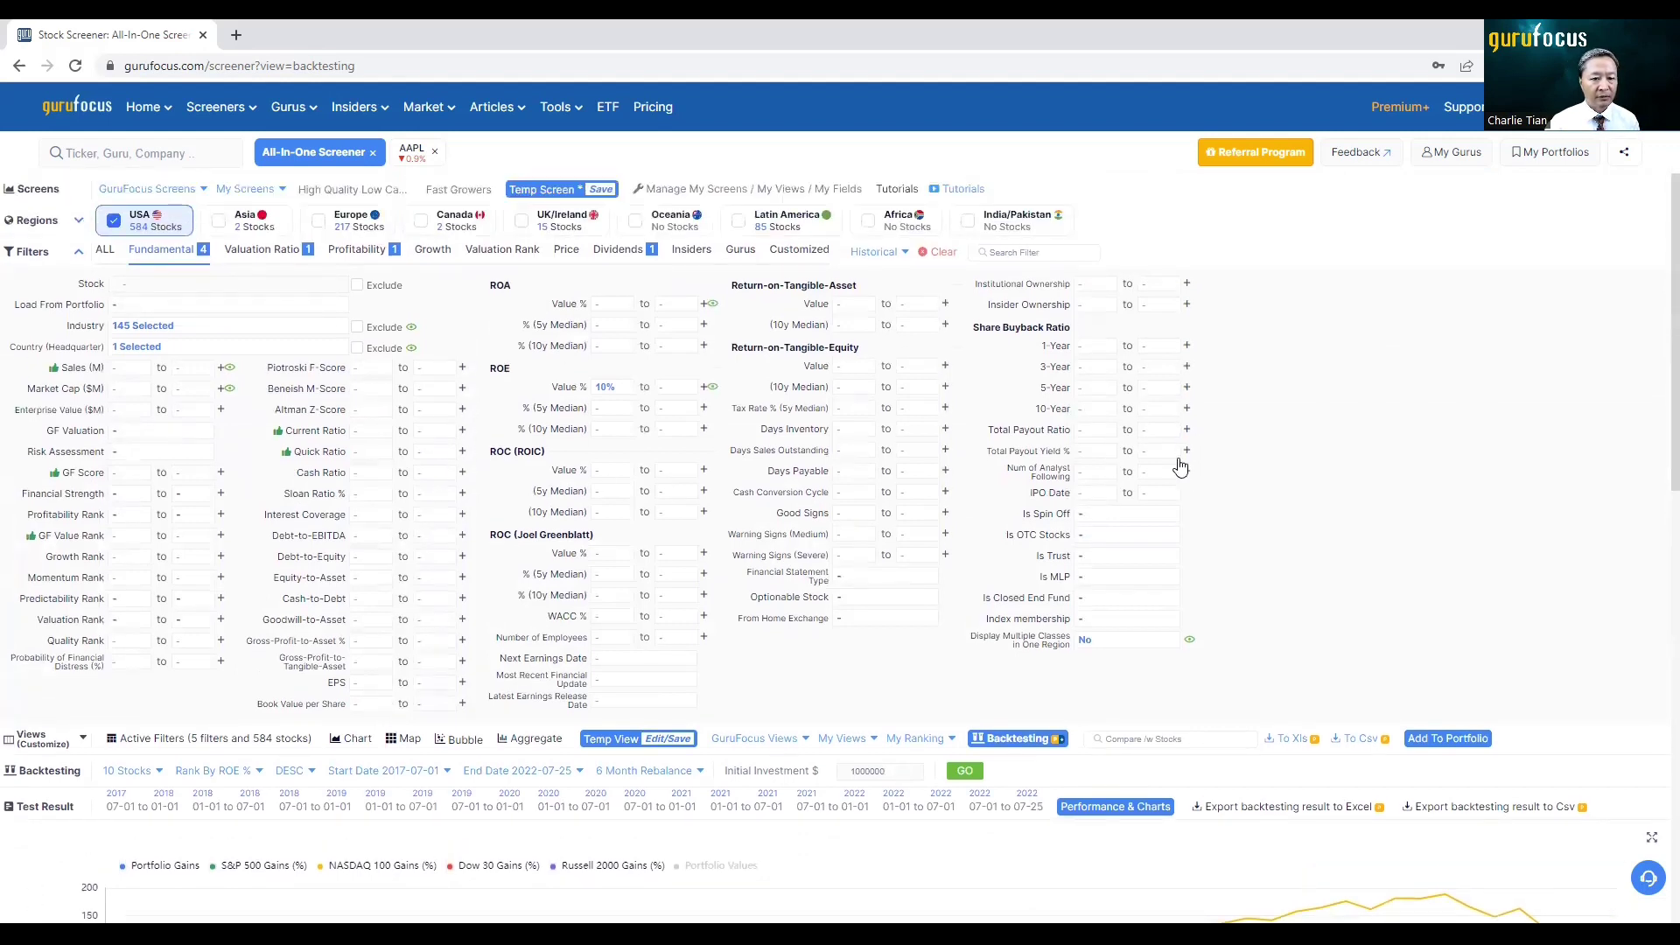
click(618, 251)
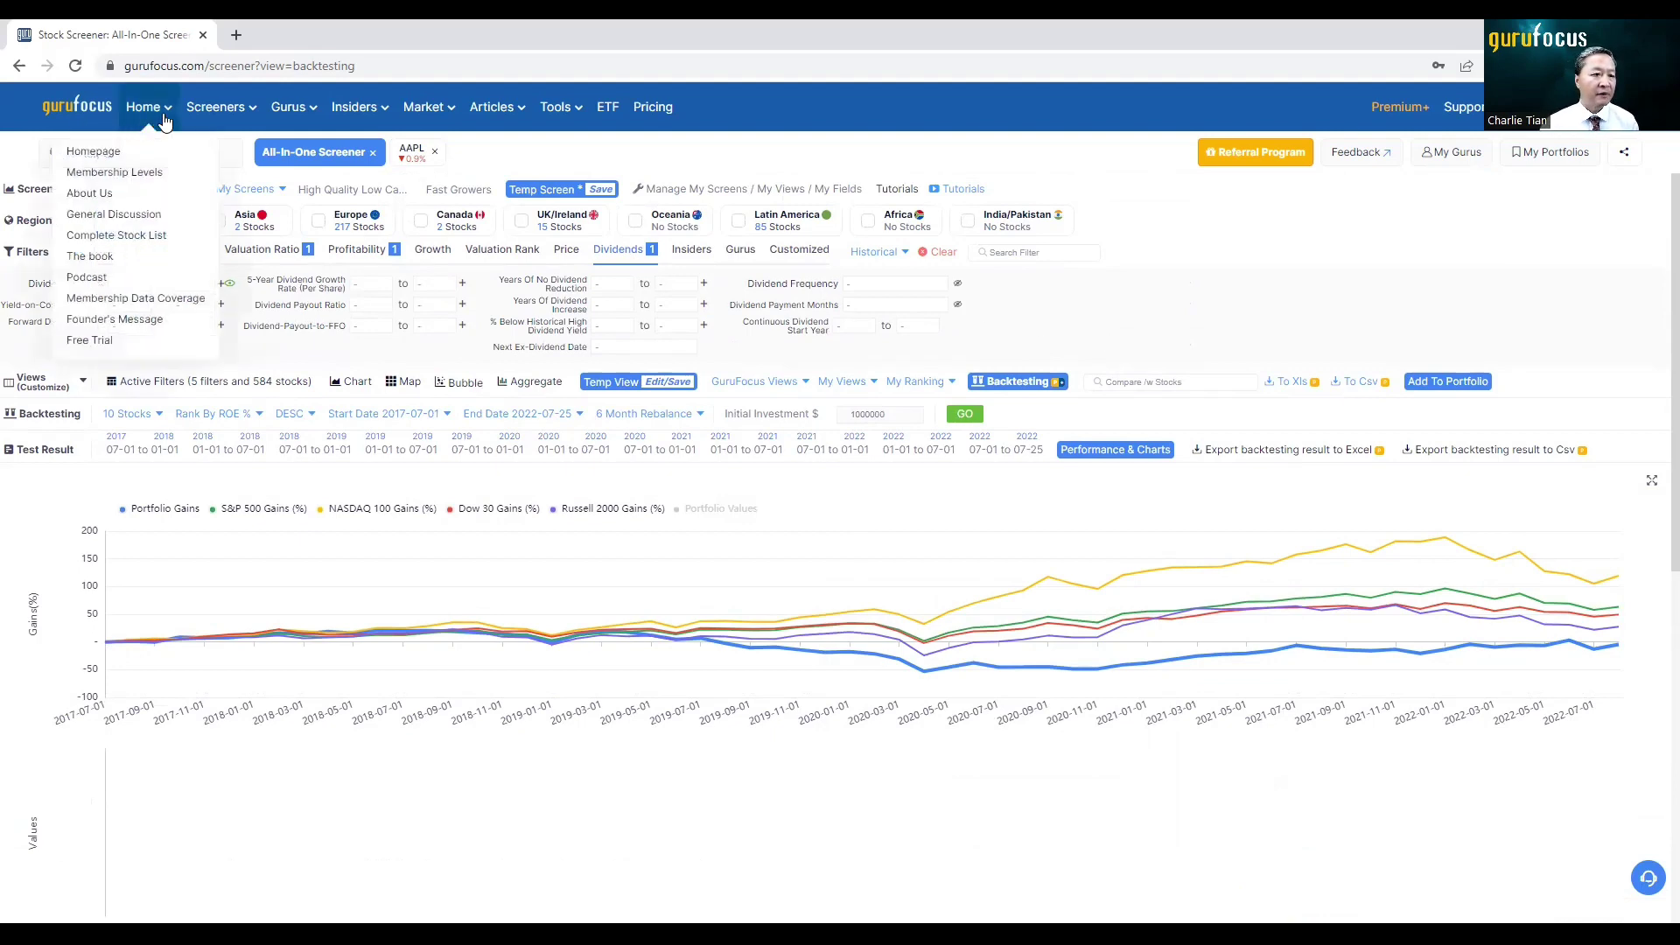
Load the GuruFocus screen High Quality & Low Capex and review its fundamental, profitability, growth and valuation ratio filters
mouse_move(210, 119)
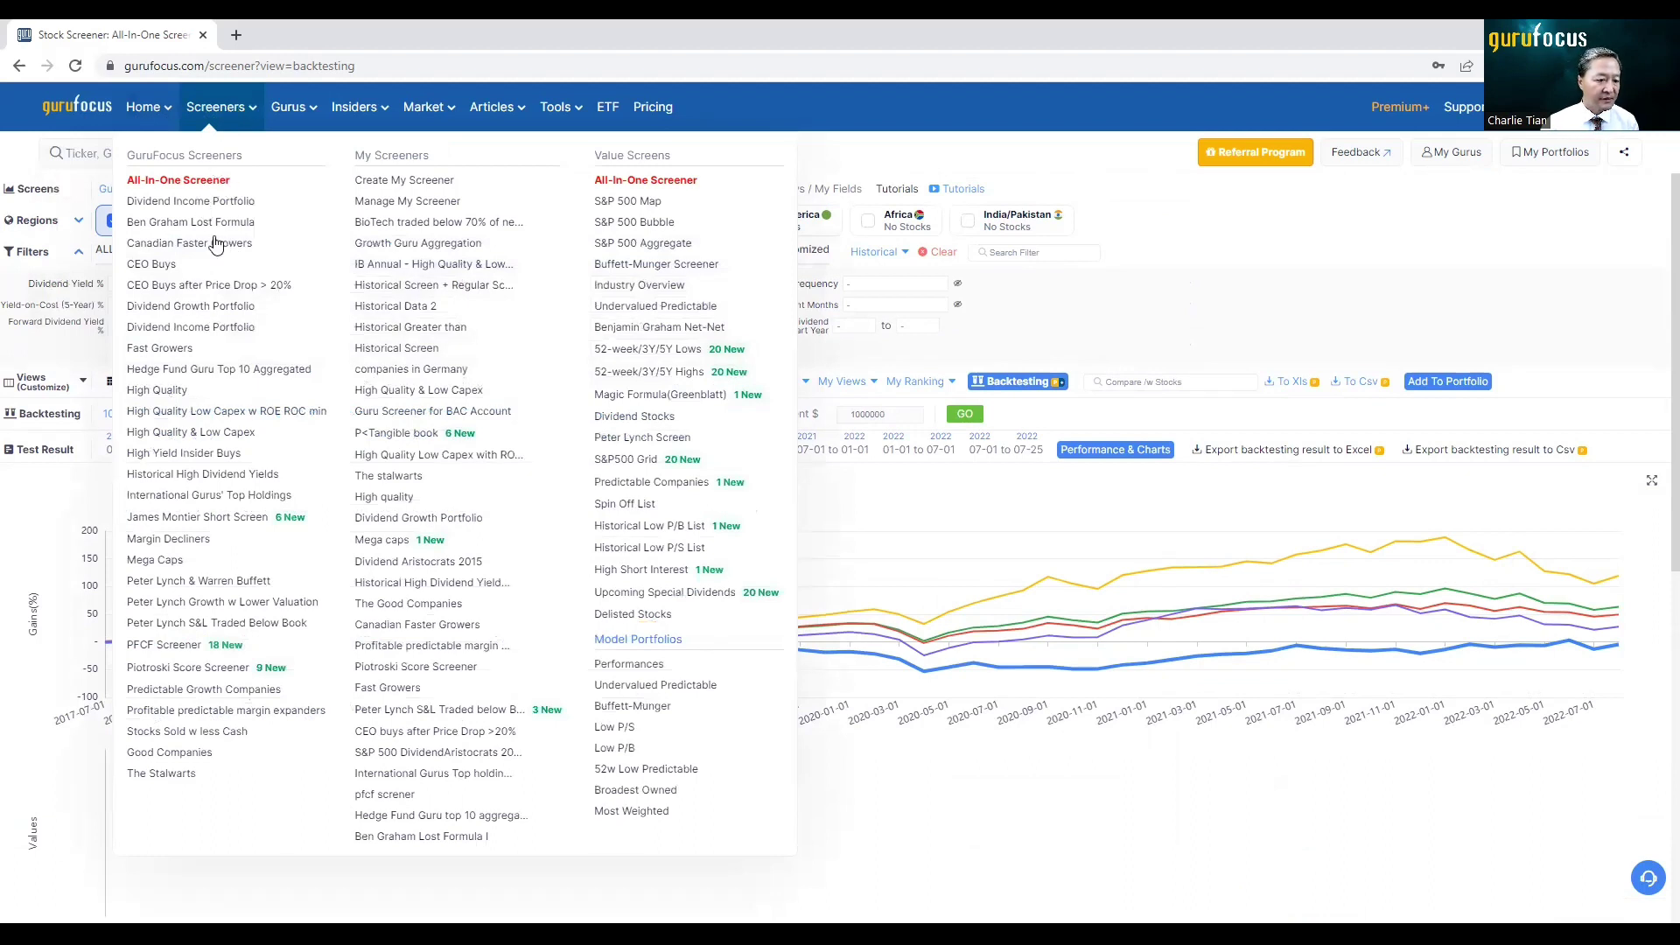
click(193, 434)
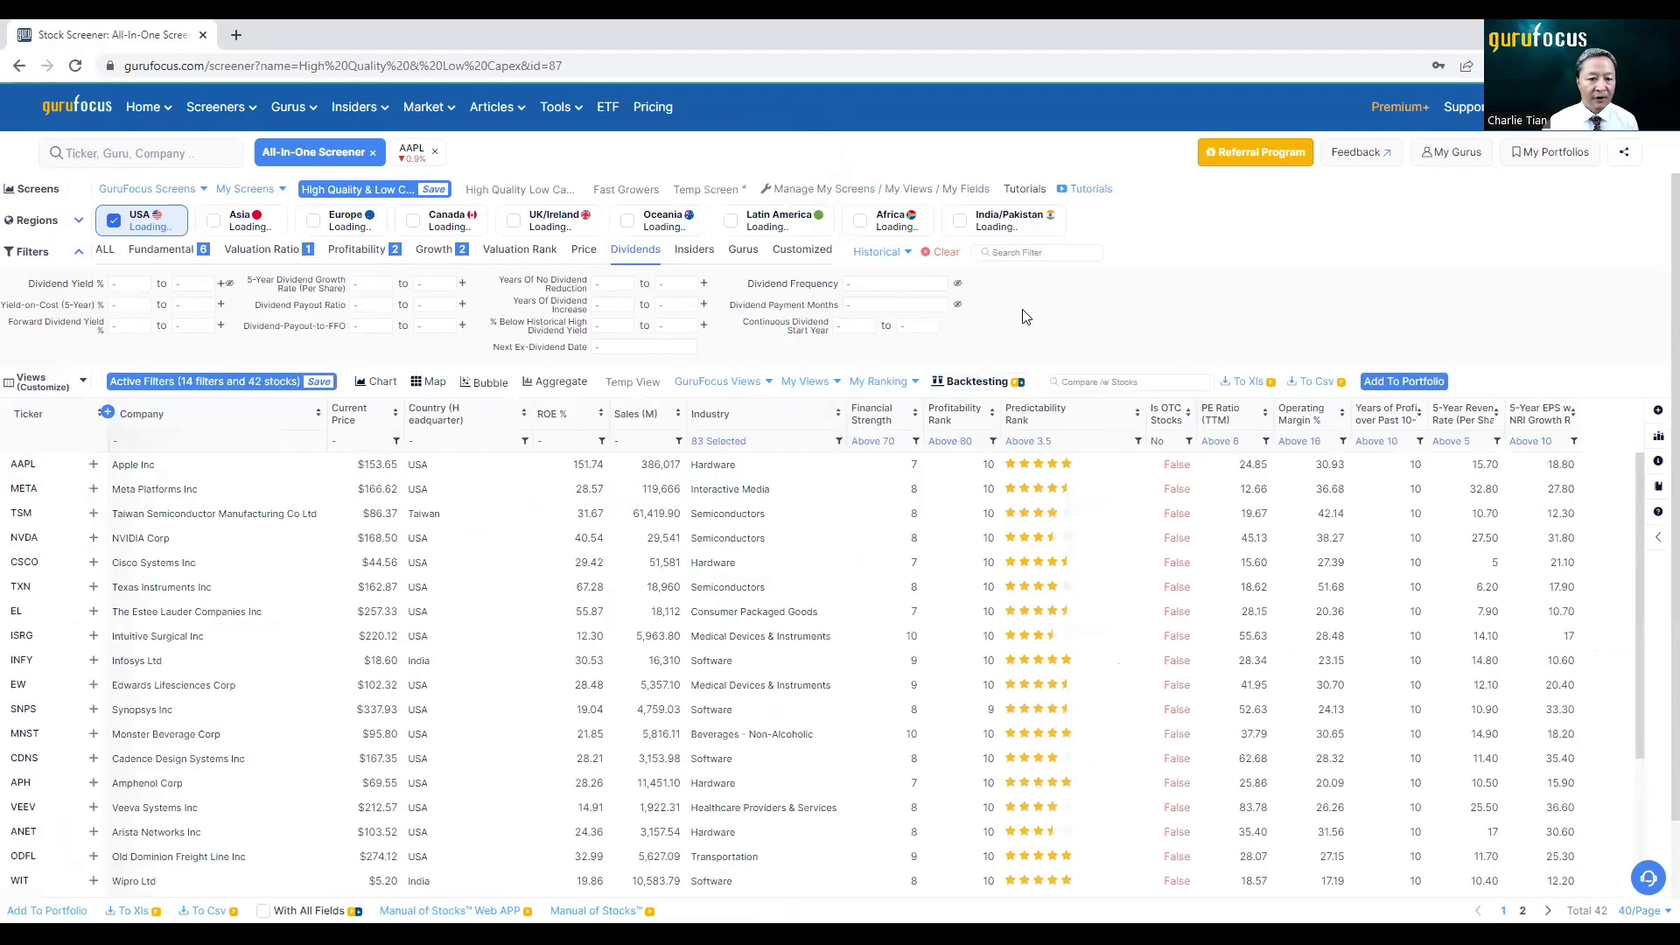
click(182, 254)
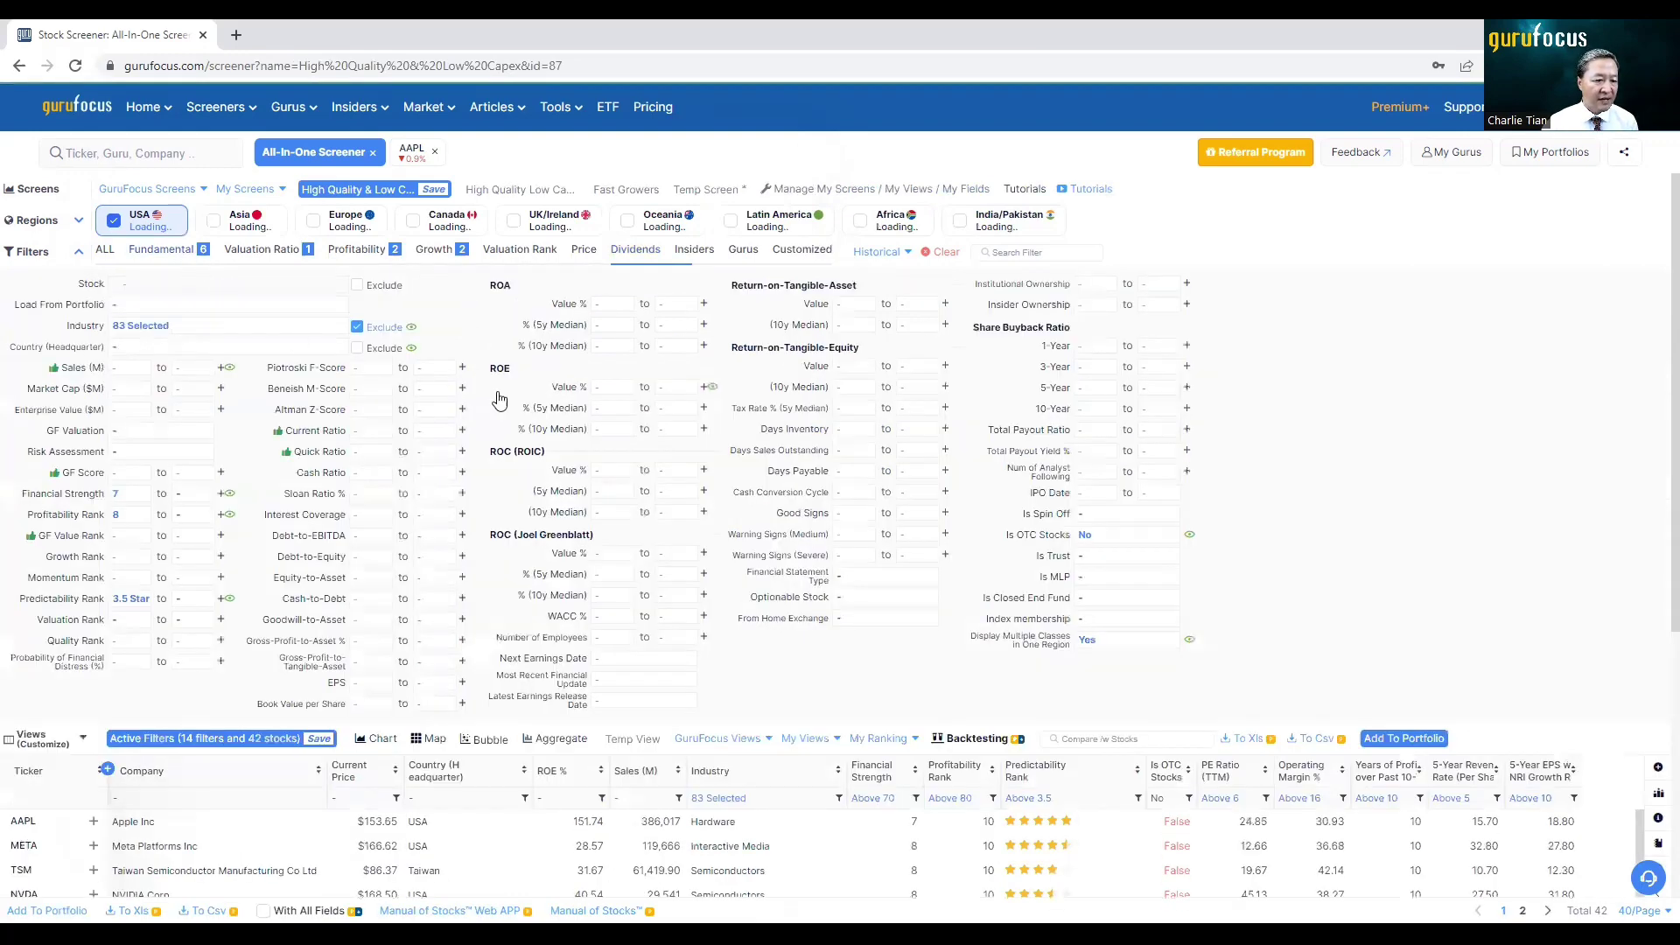
click(282, 254)
click(360, 253)
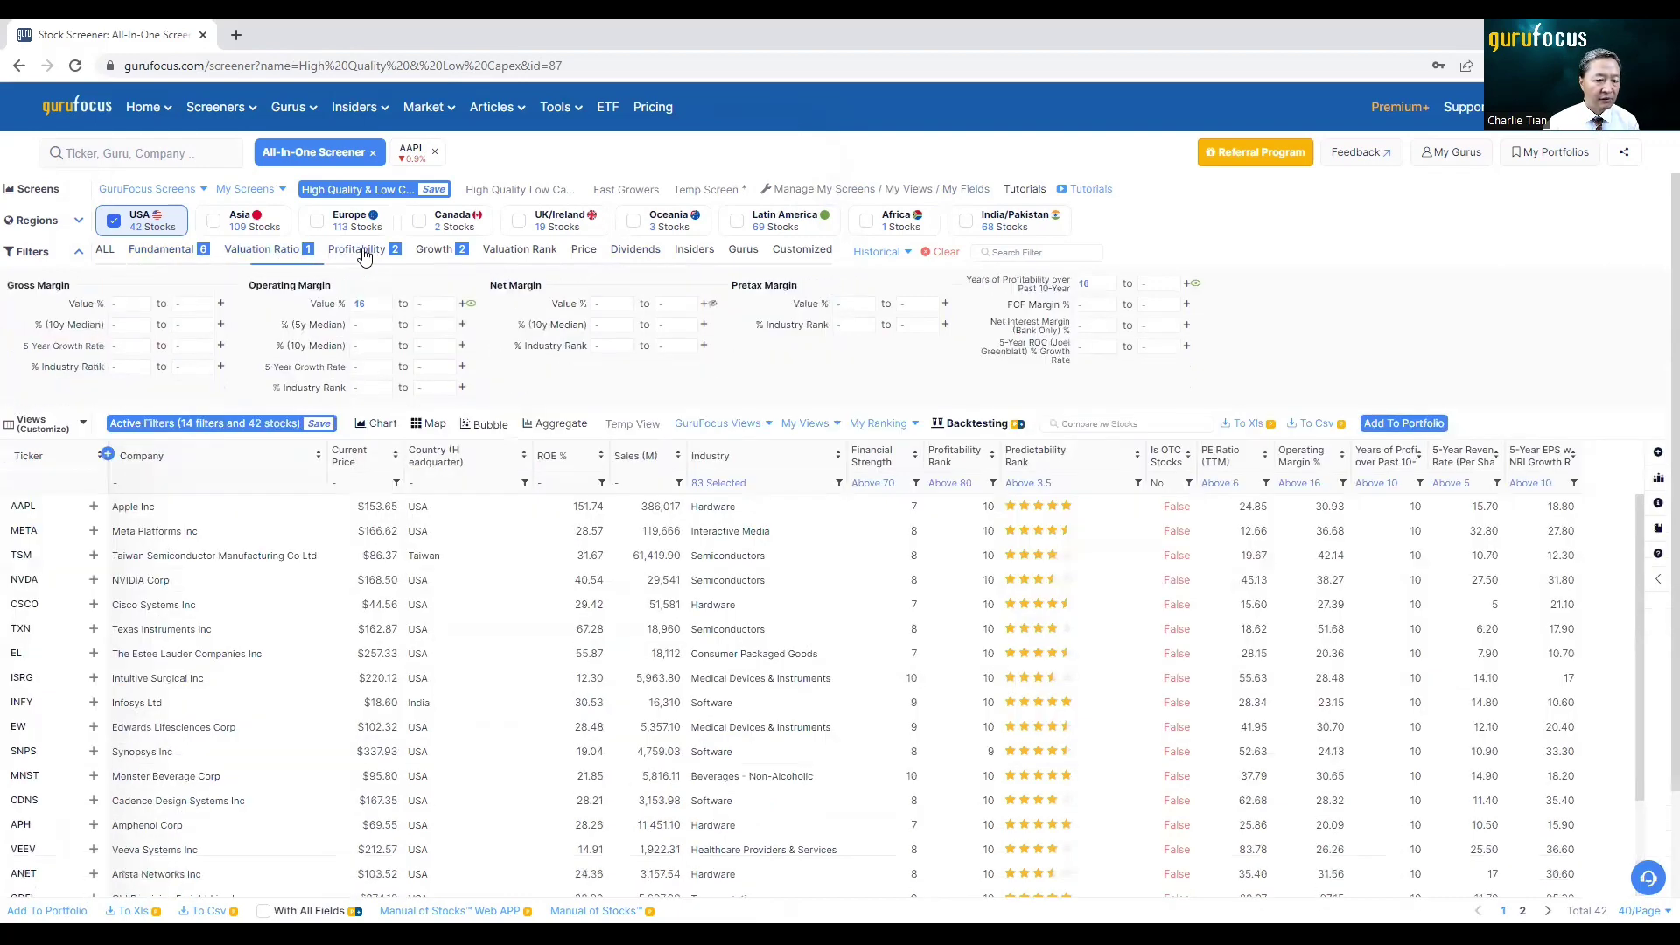
click(435, 251)
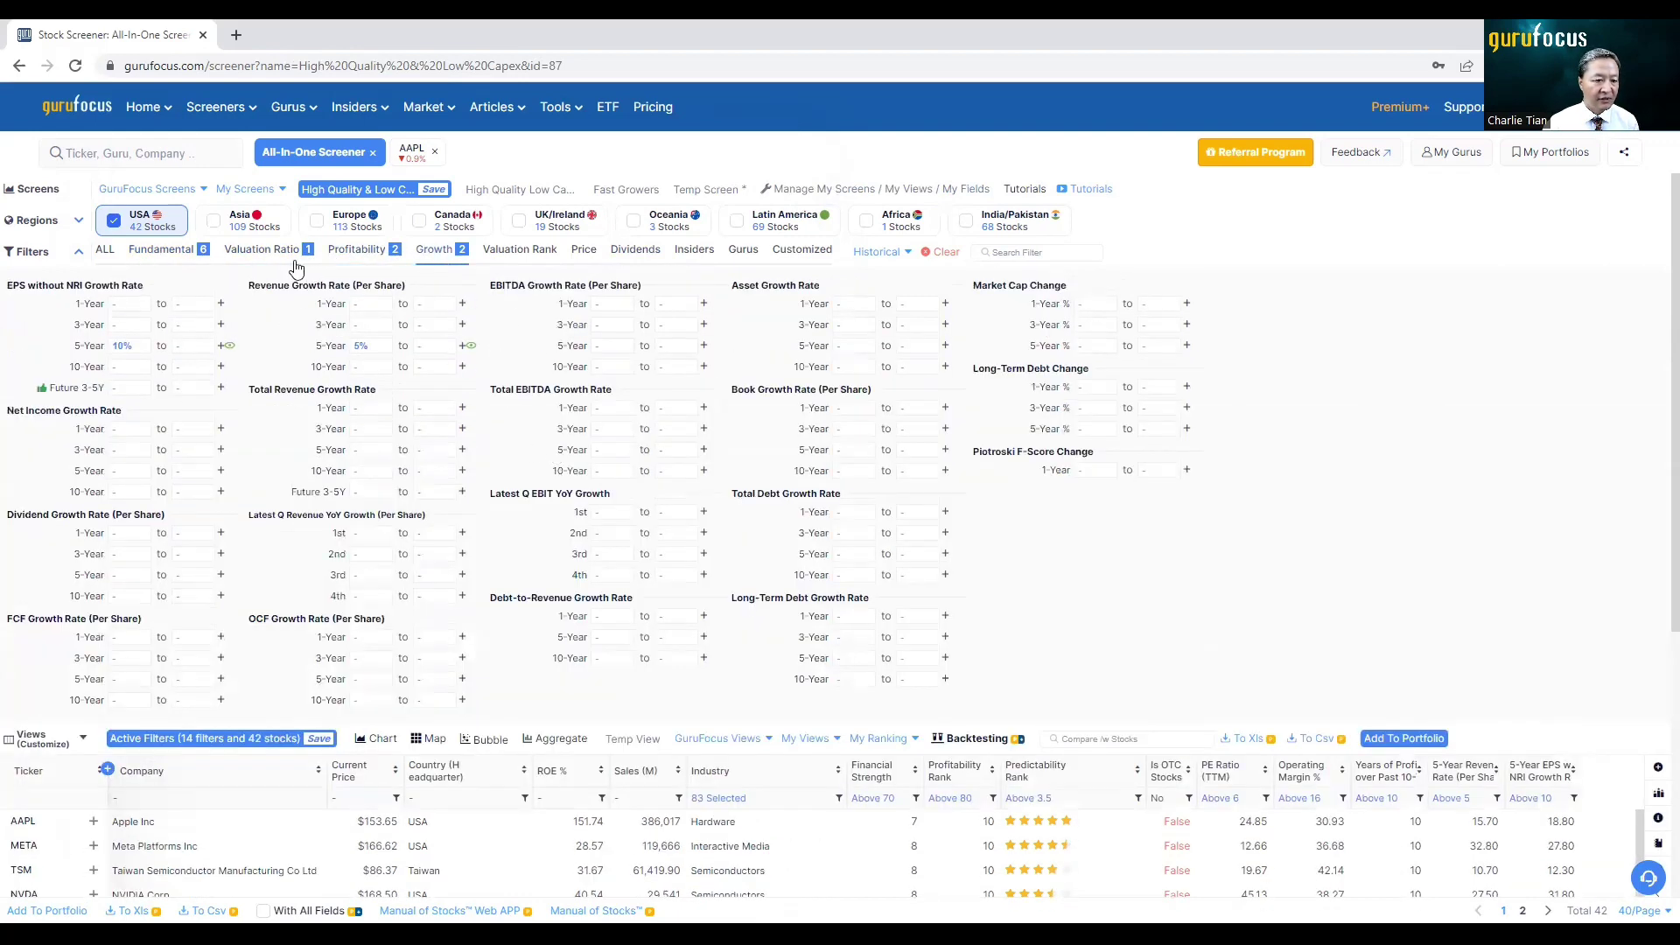
click(263, 251)
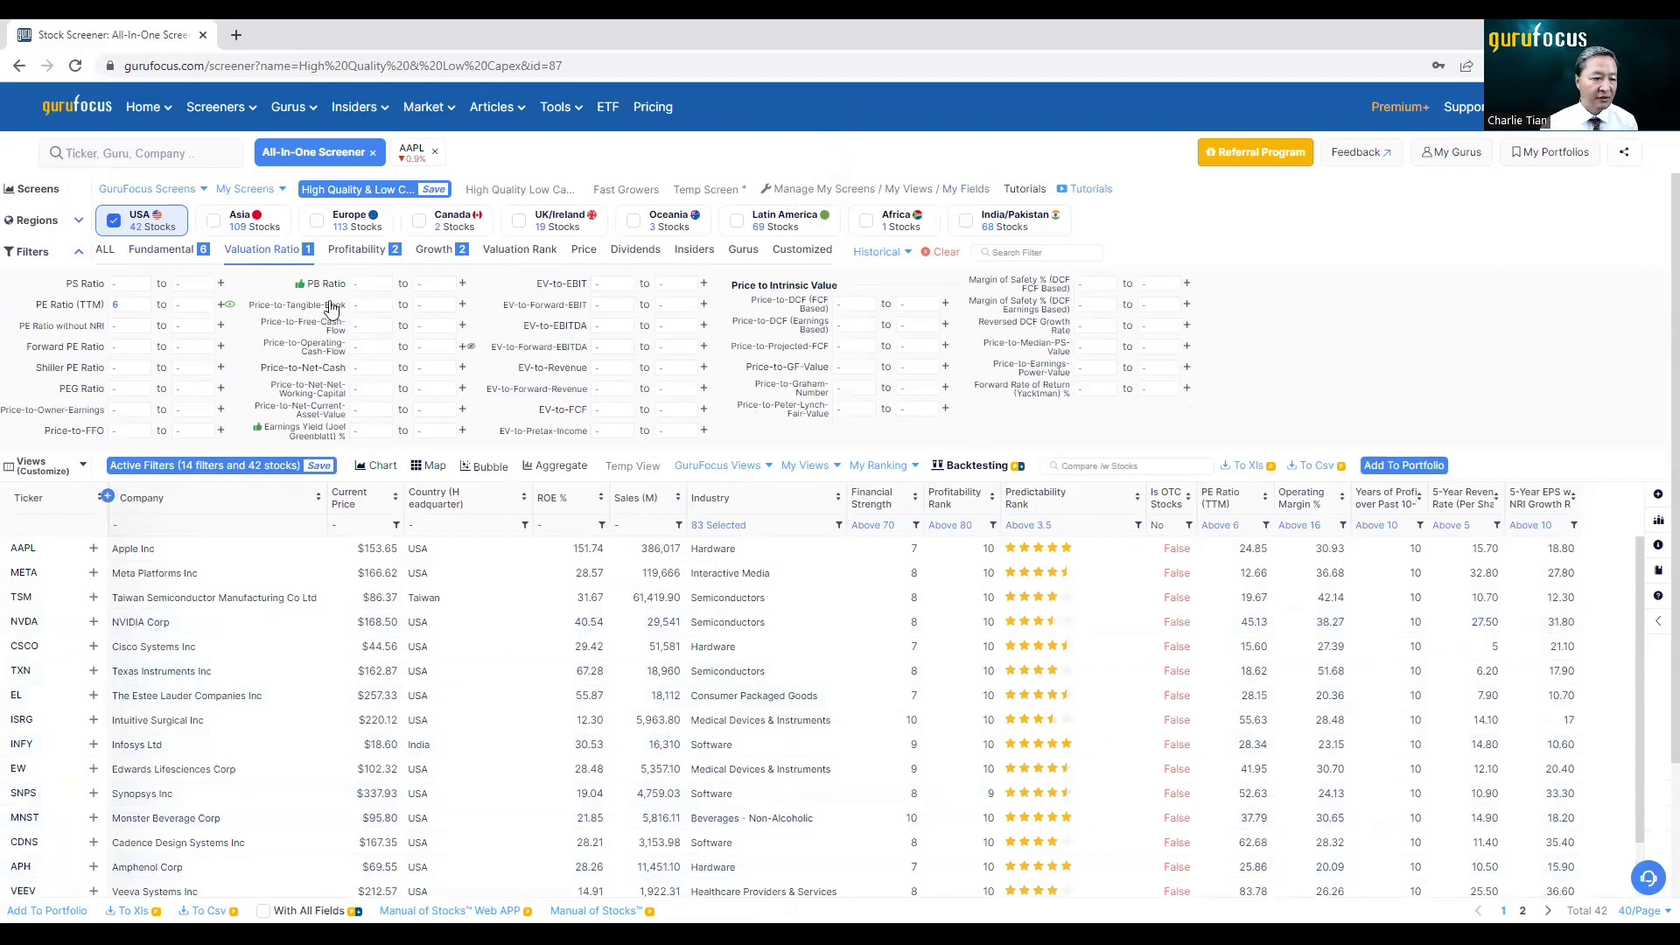
Set the maximum PS Ratio to 2.0 in the valuation filters
click(131, 283)
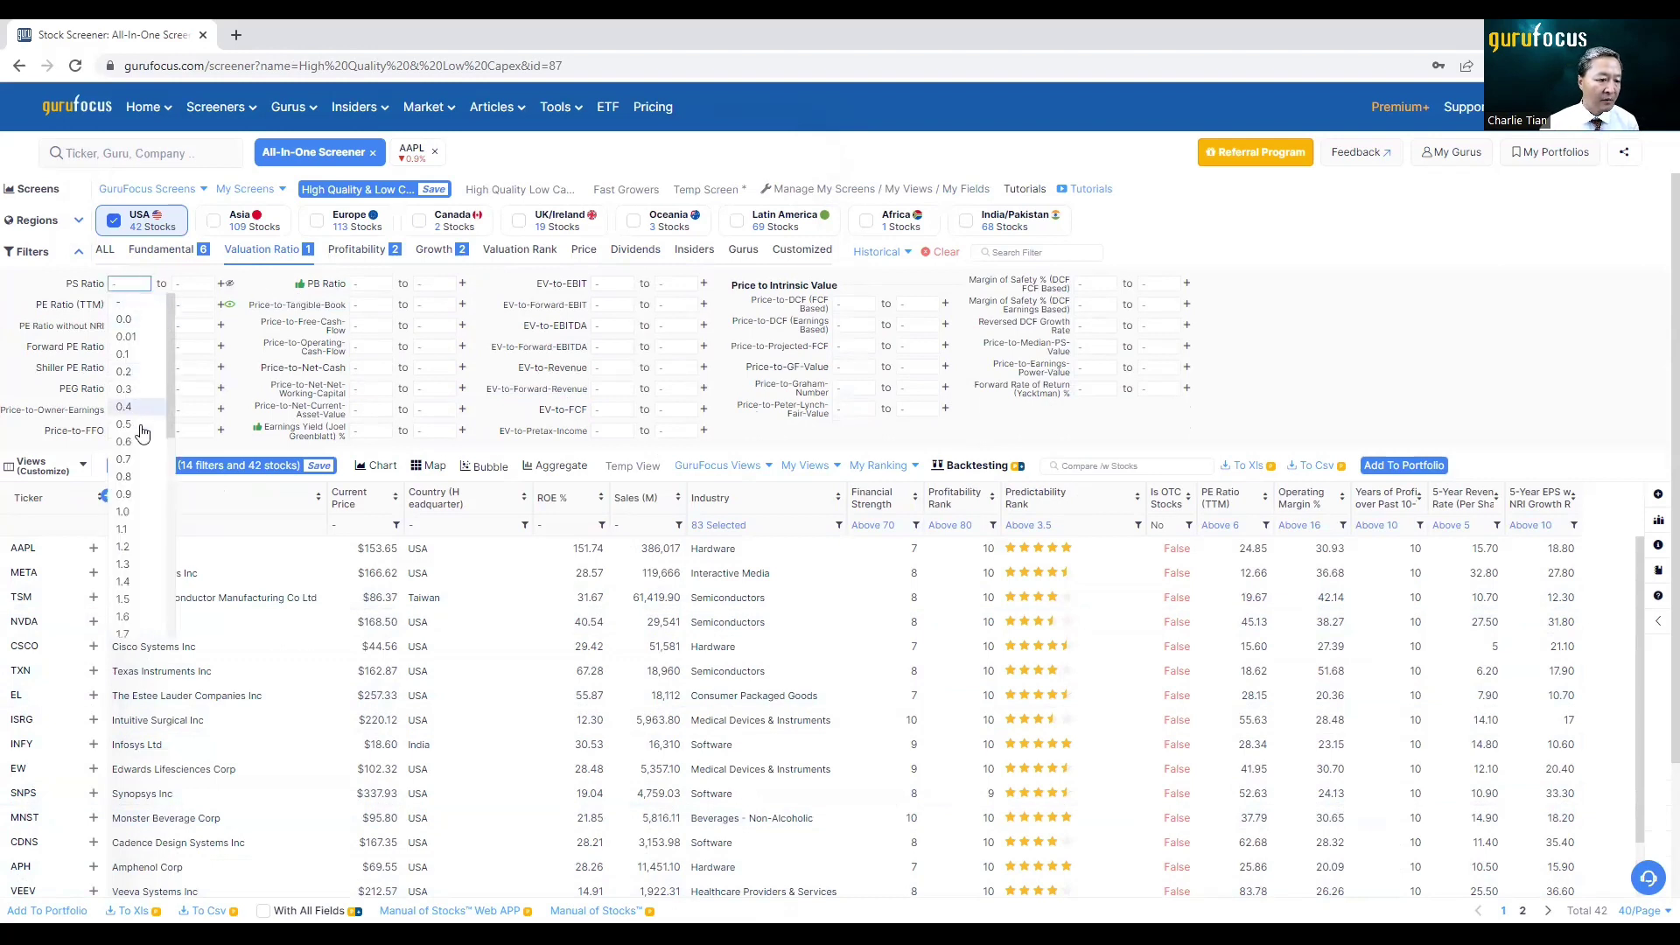
click(193, 283)
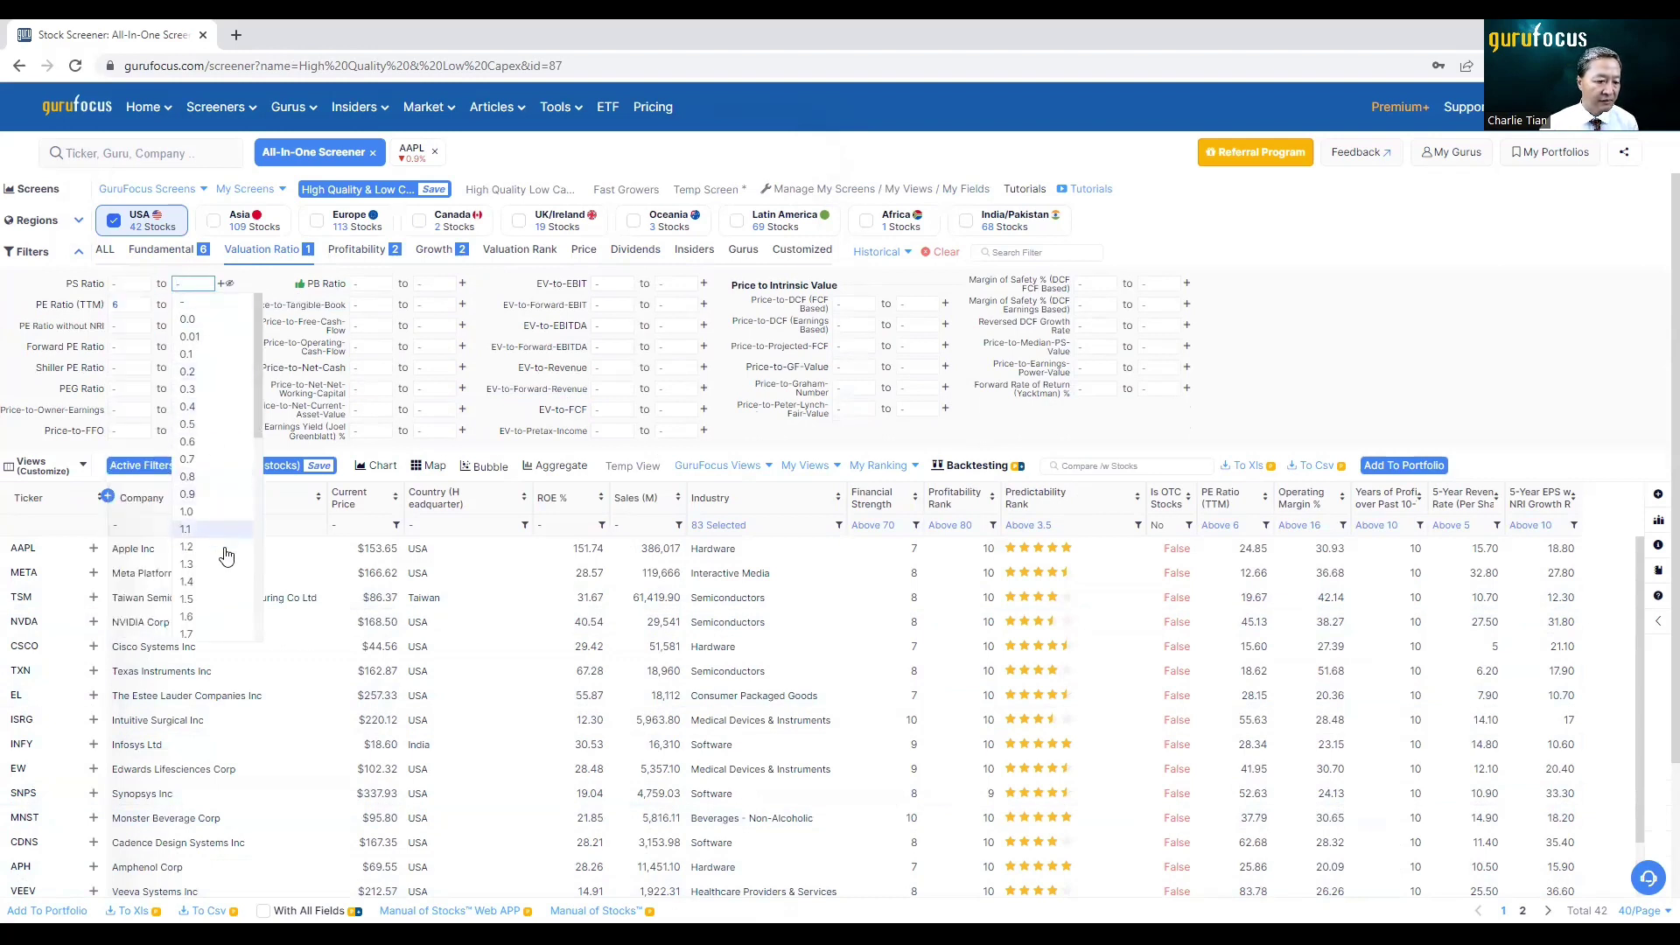
scroll(210, 560, down, 3)
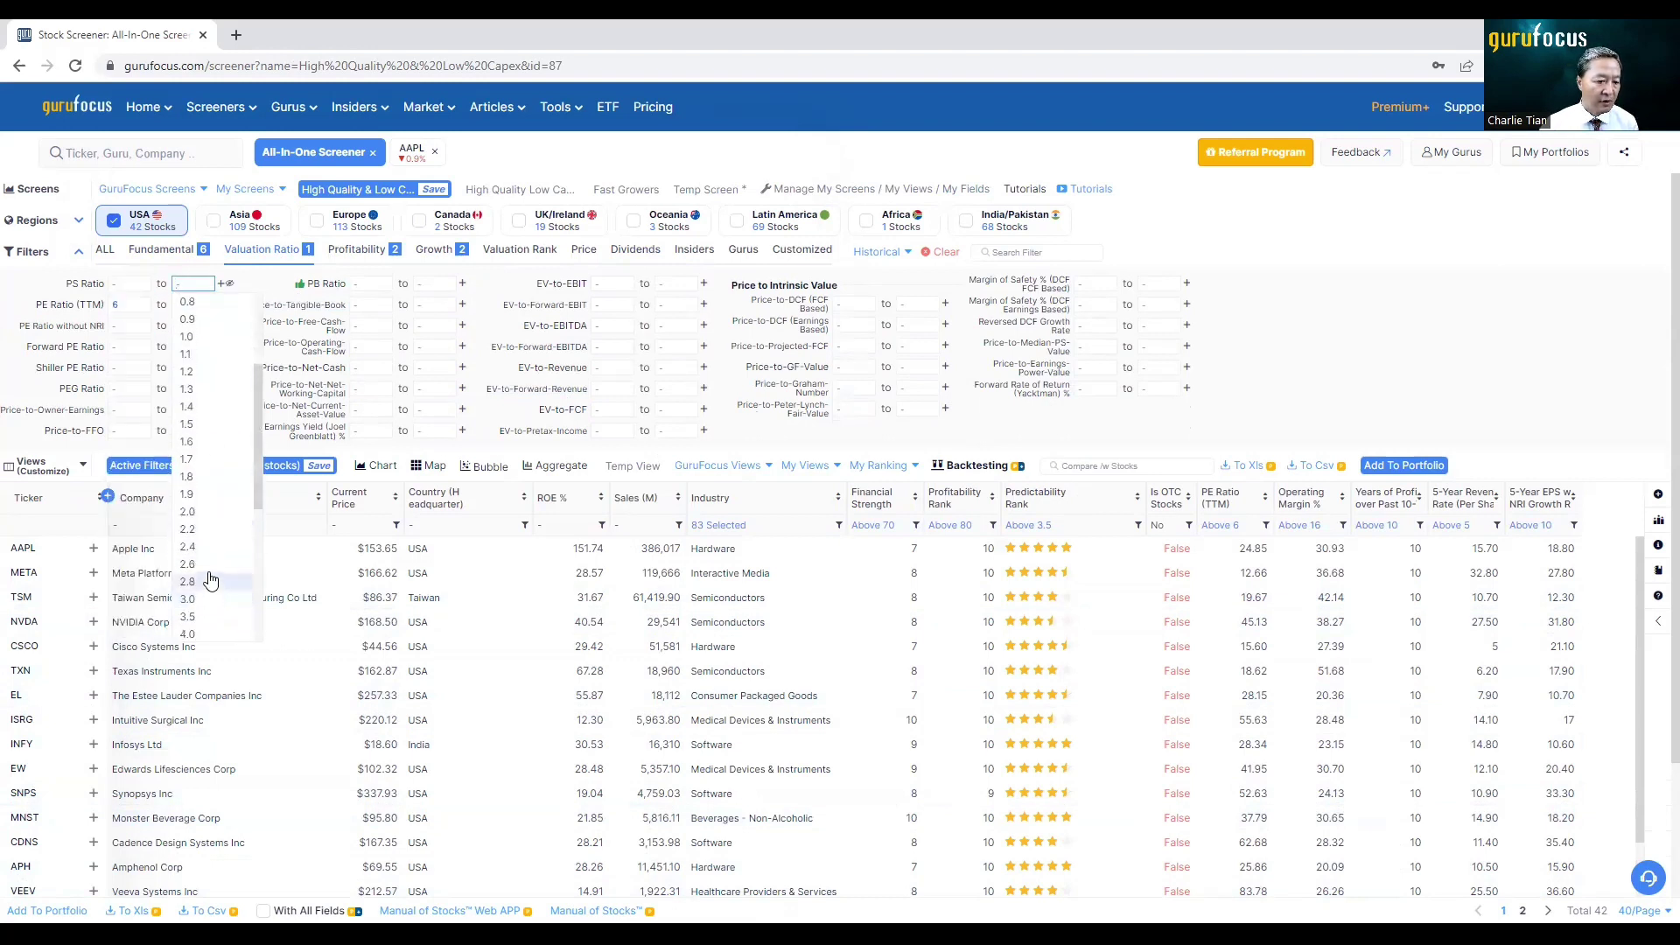
click(205, 513)
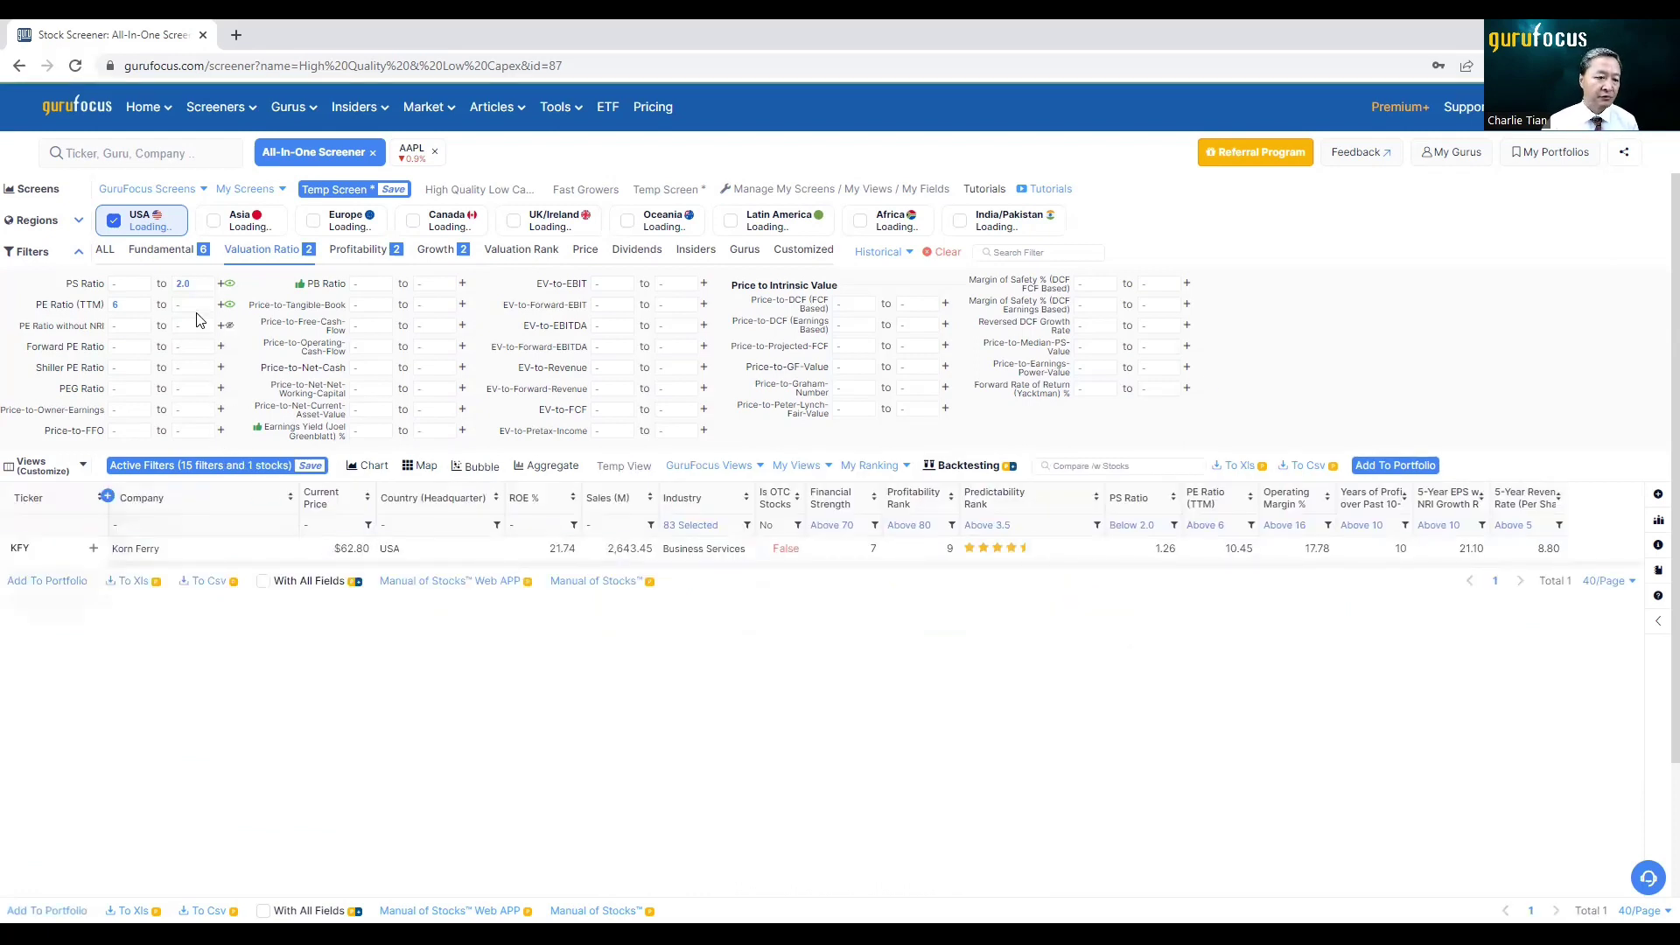
Set the maximum PS Ratio to 4.0
click(194, 284)
scroll(216, 557, down, 3)
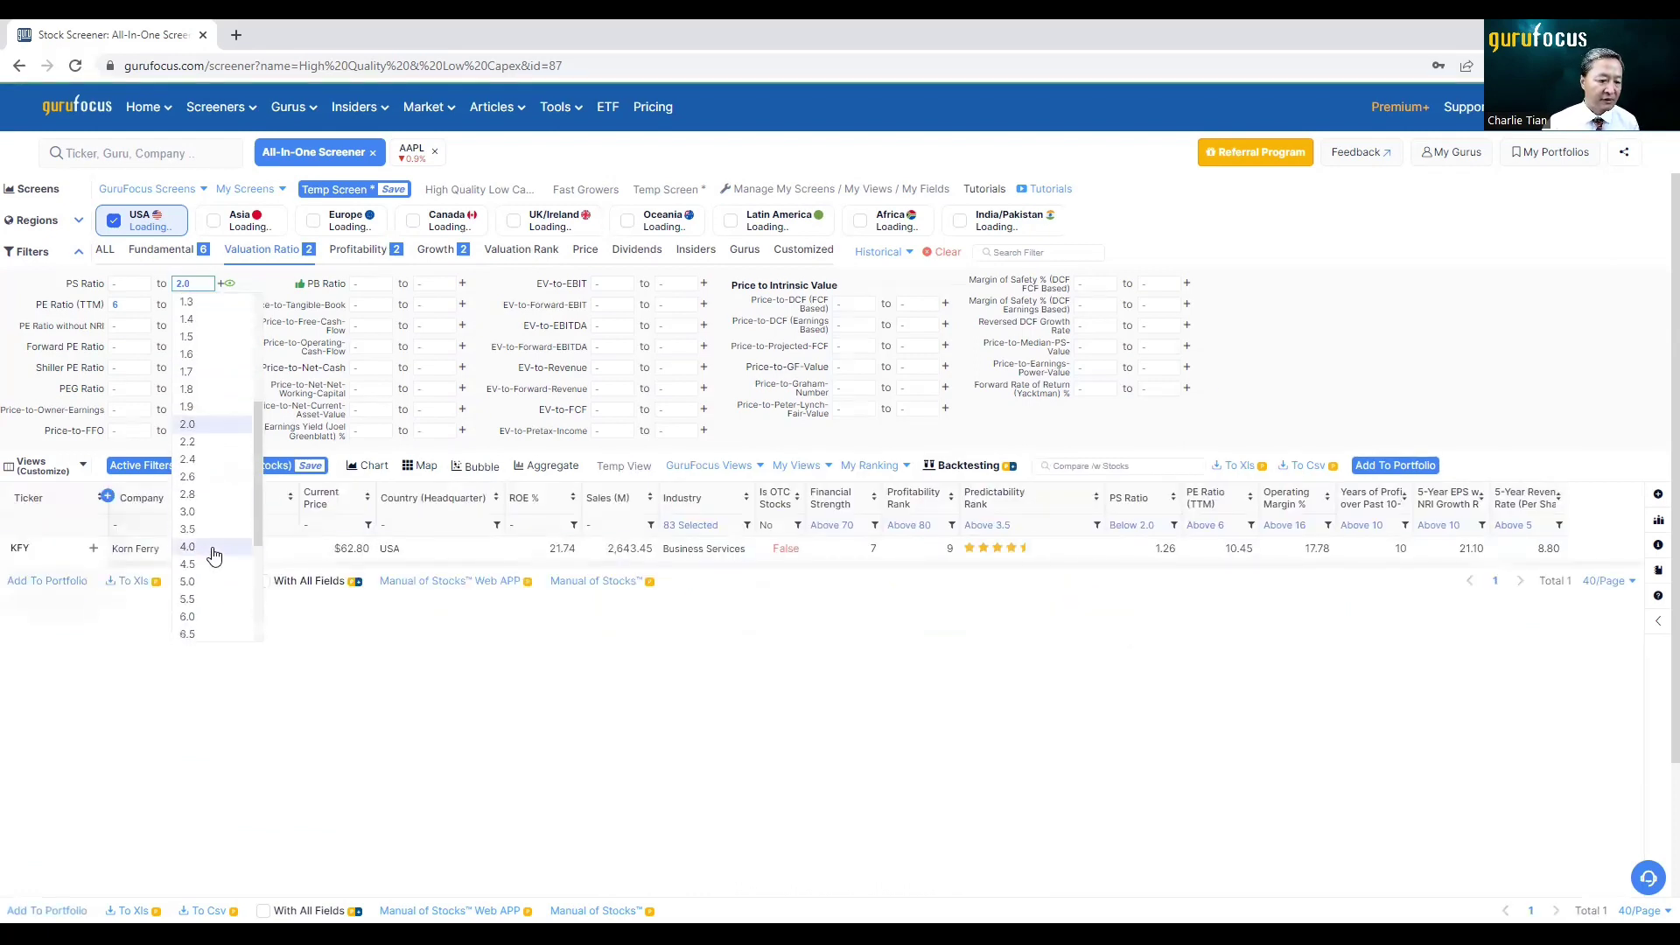
click(207, 547)
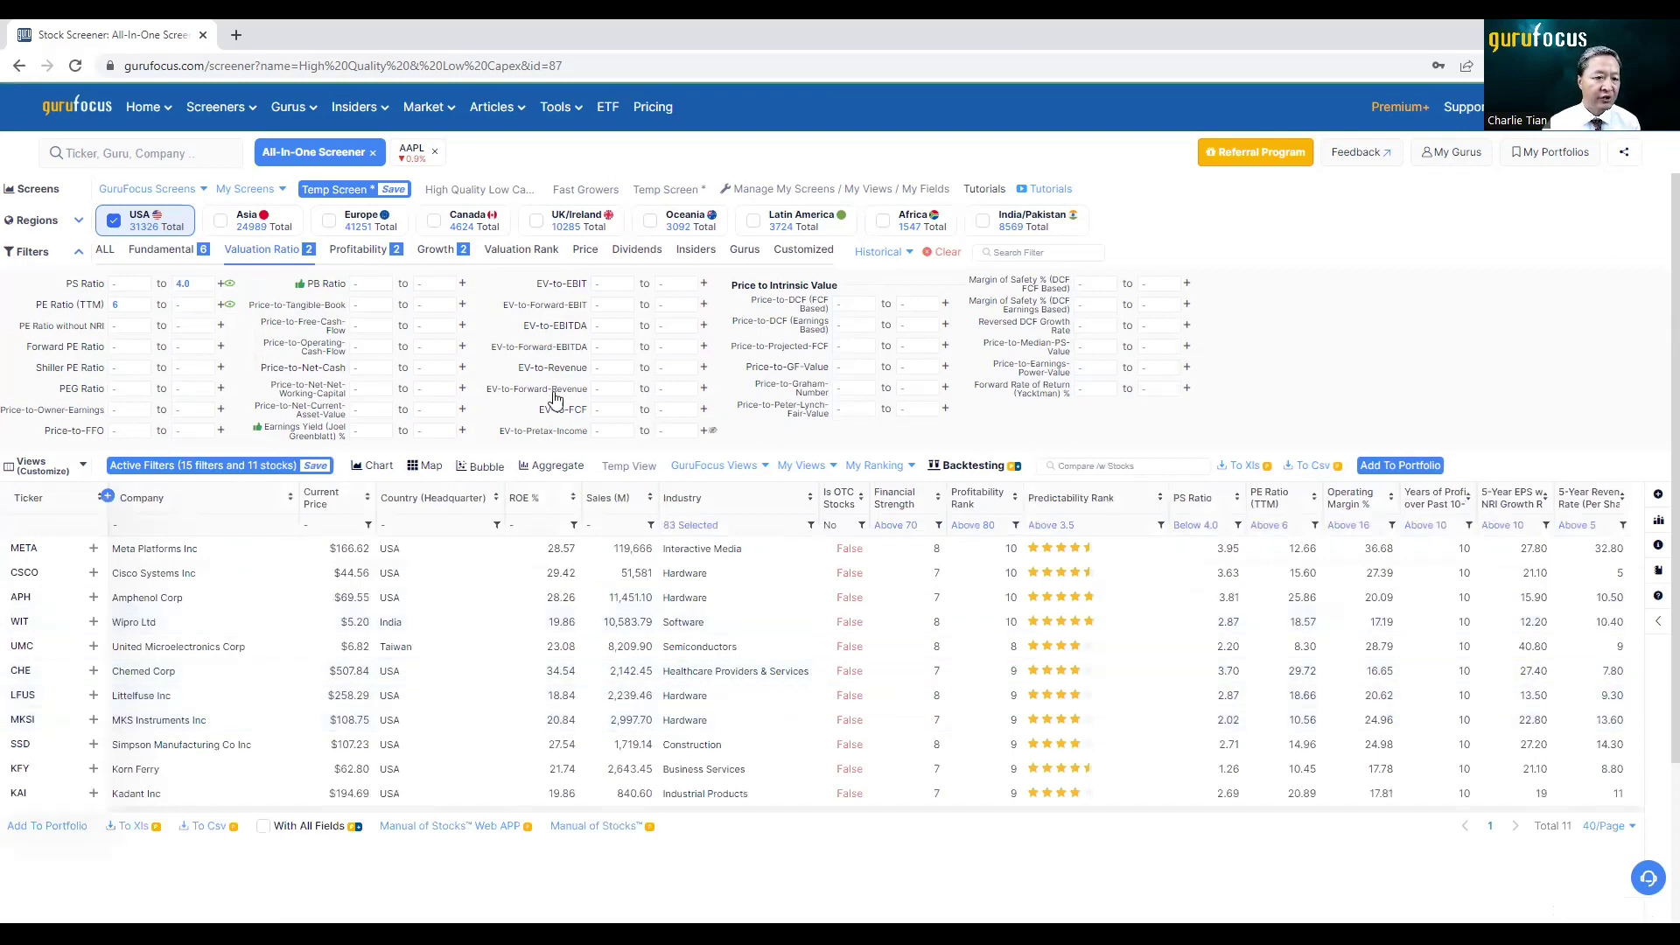
Save the modified screen under the name "my own screener 2022"
click(393, 190)
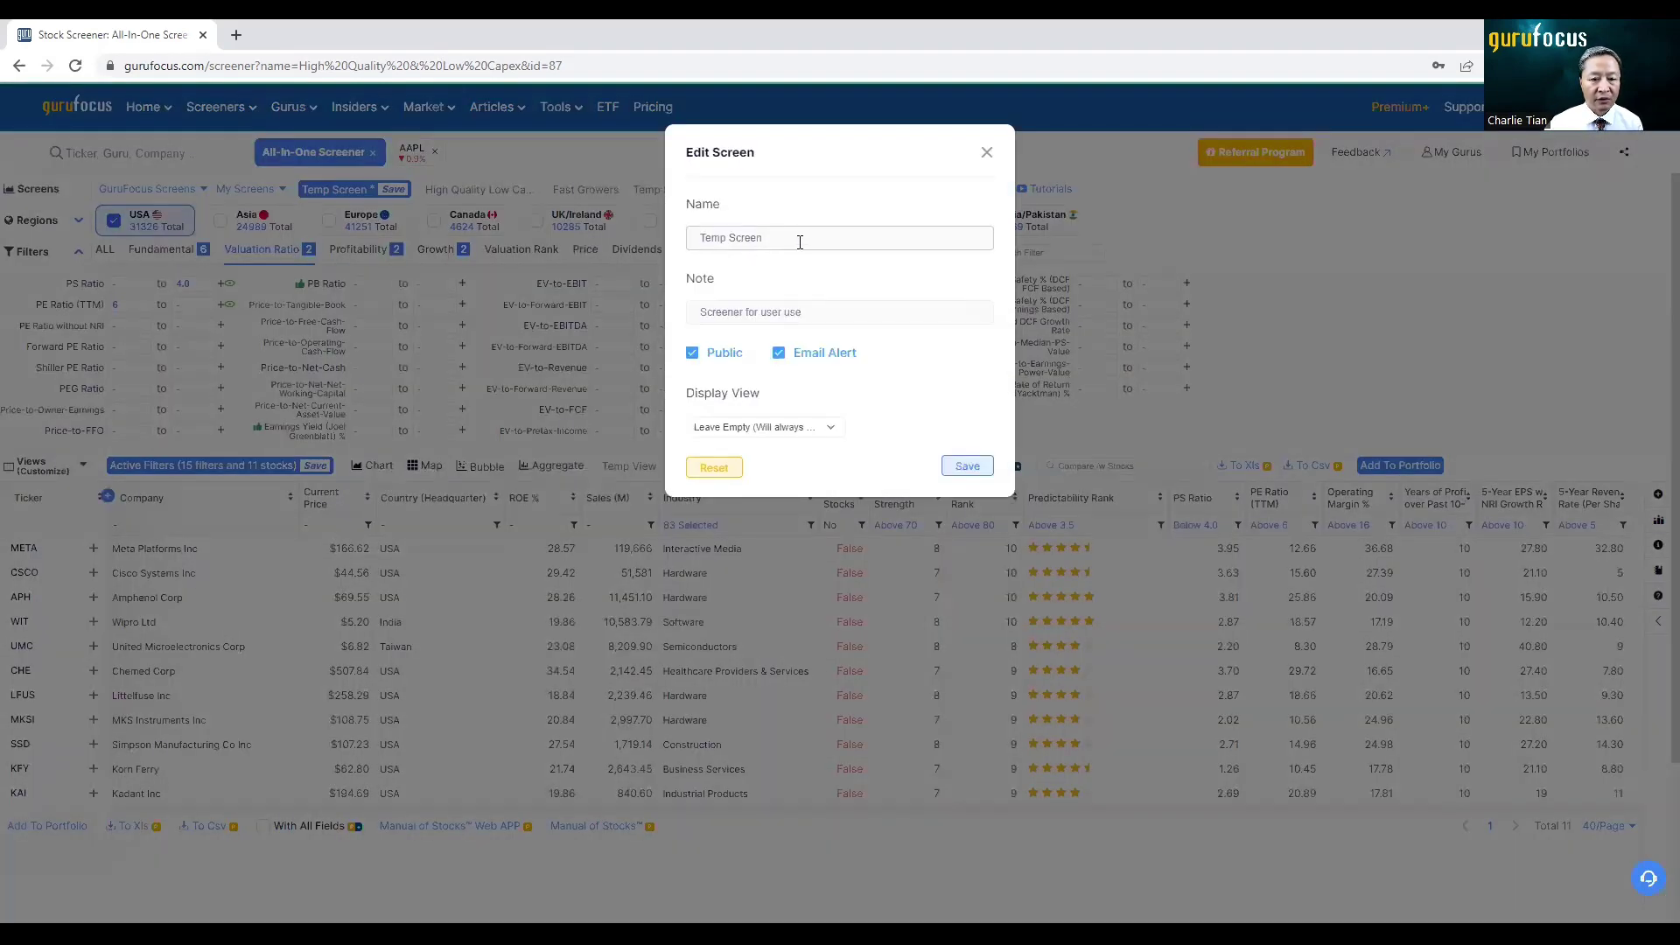
drag(799, 240, 693, 229)
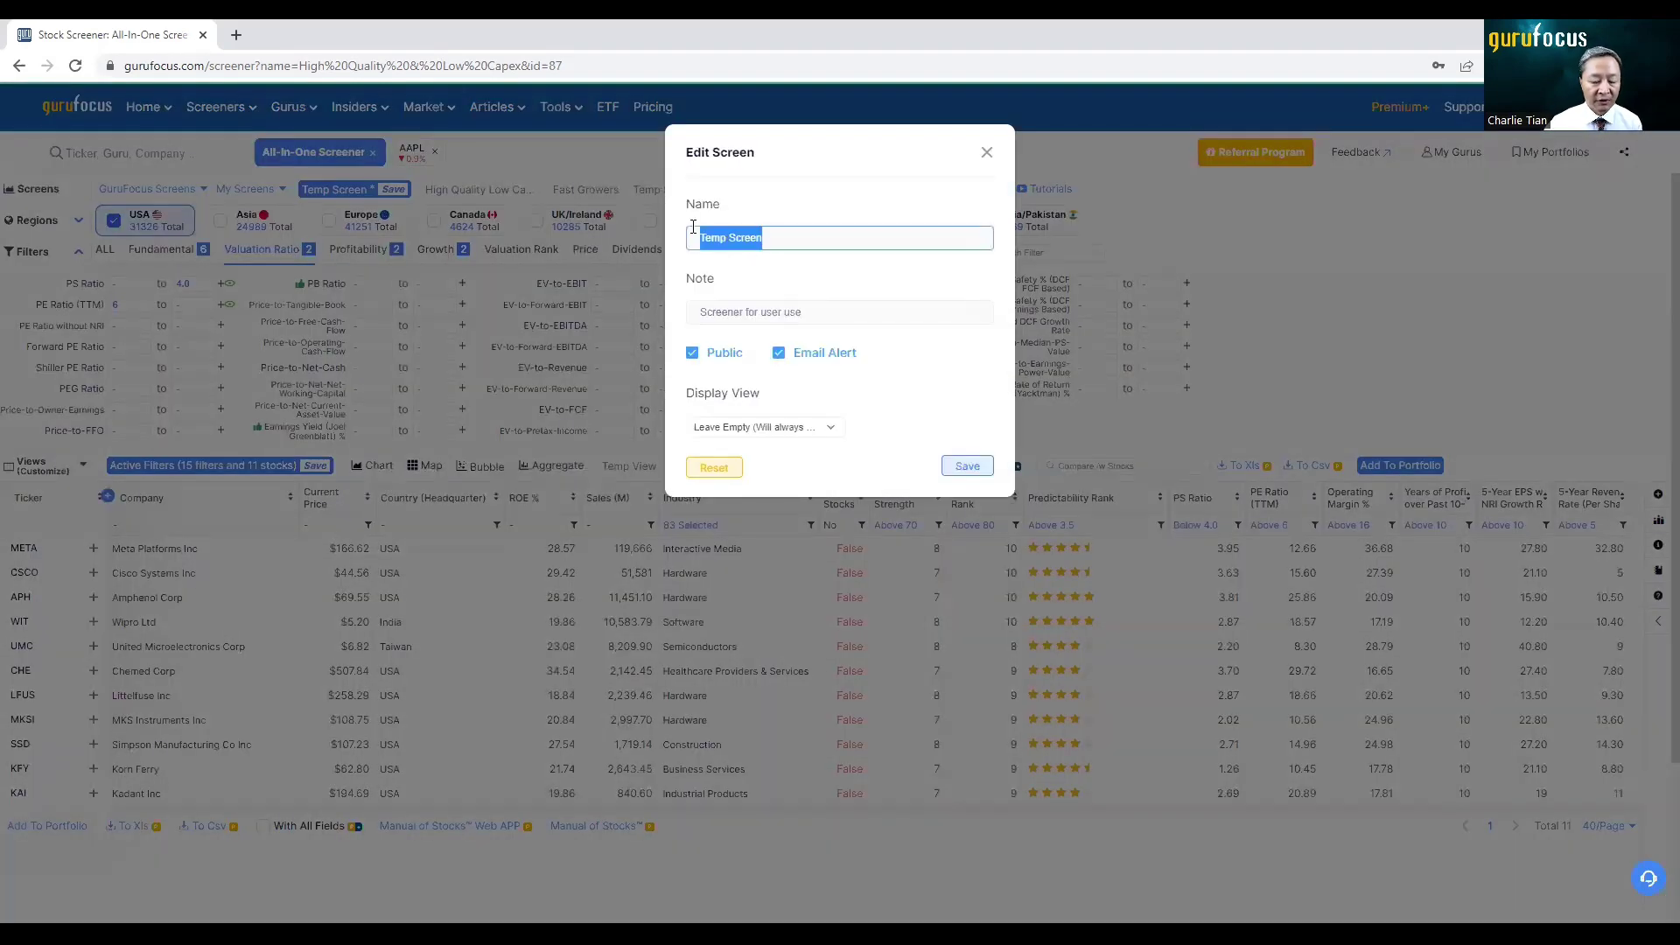
text(my own)
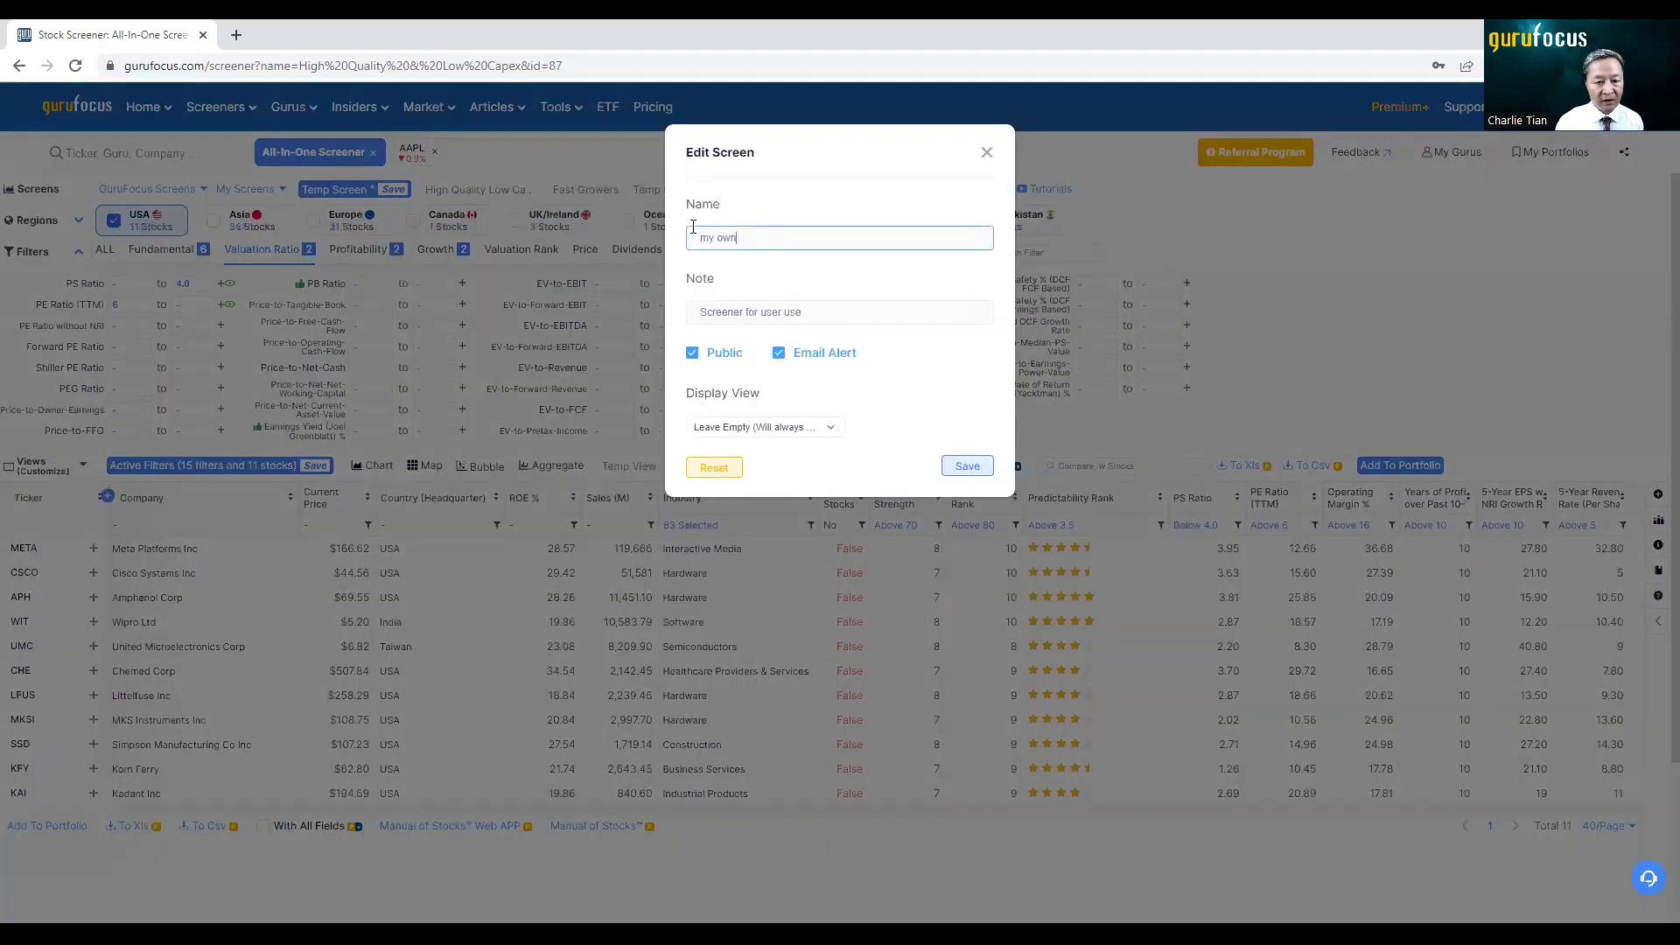
text( screener )
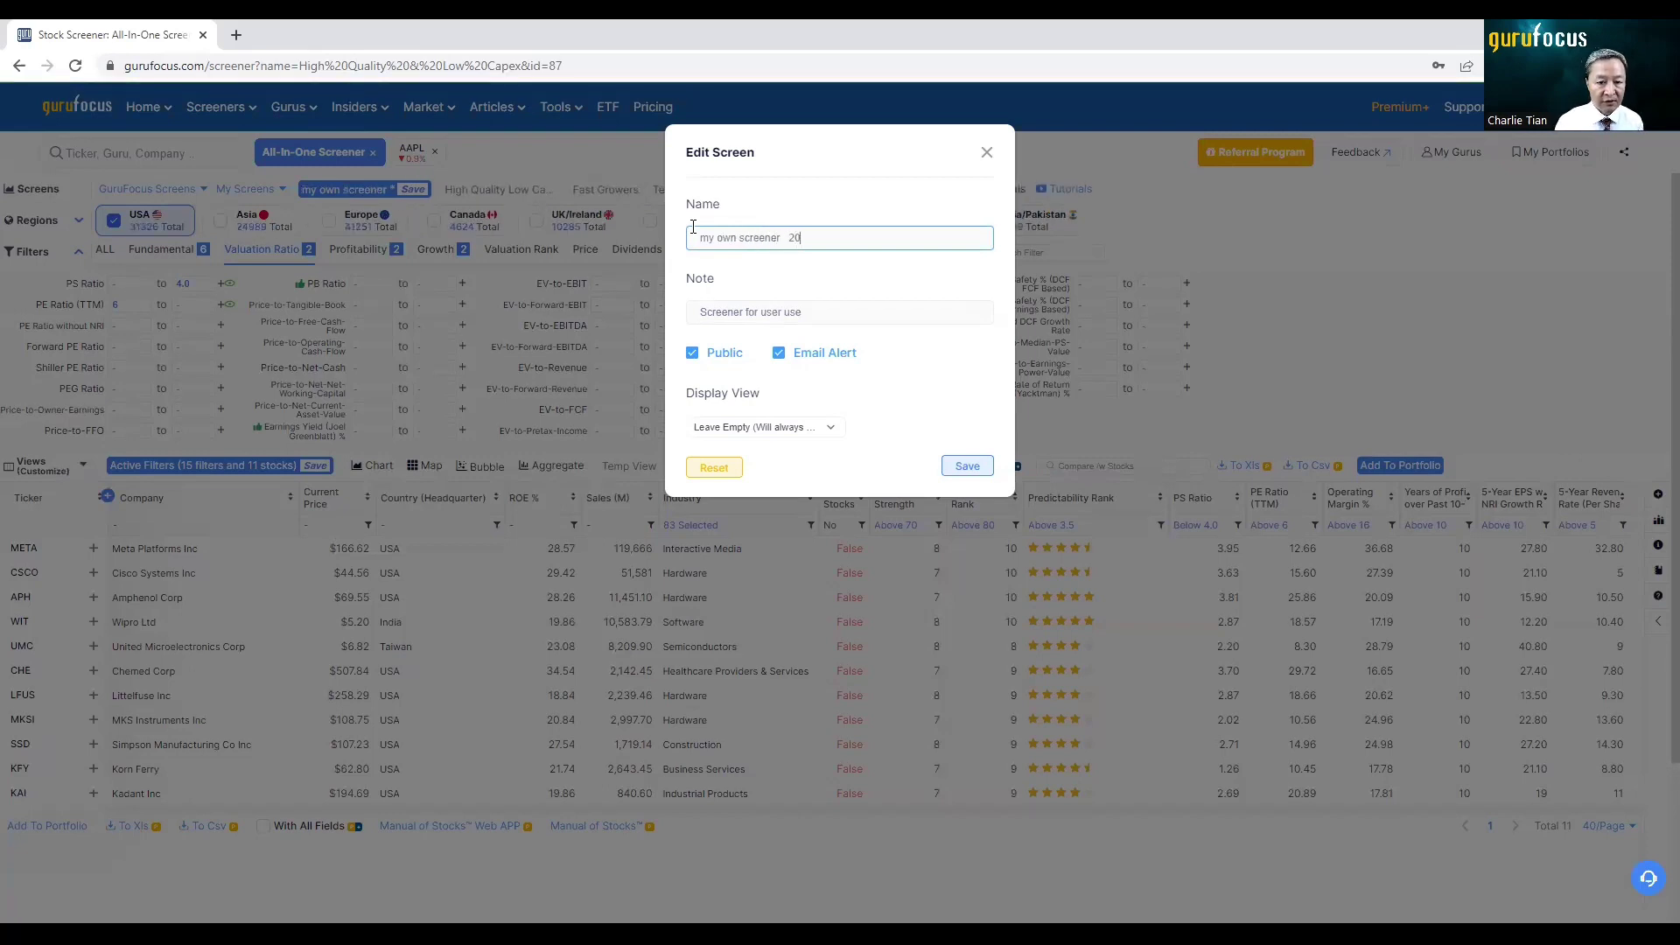
text(200)
key(BackSpace)
text(22)
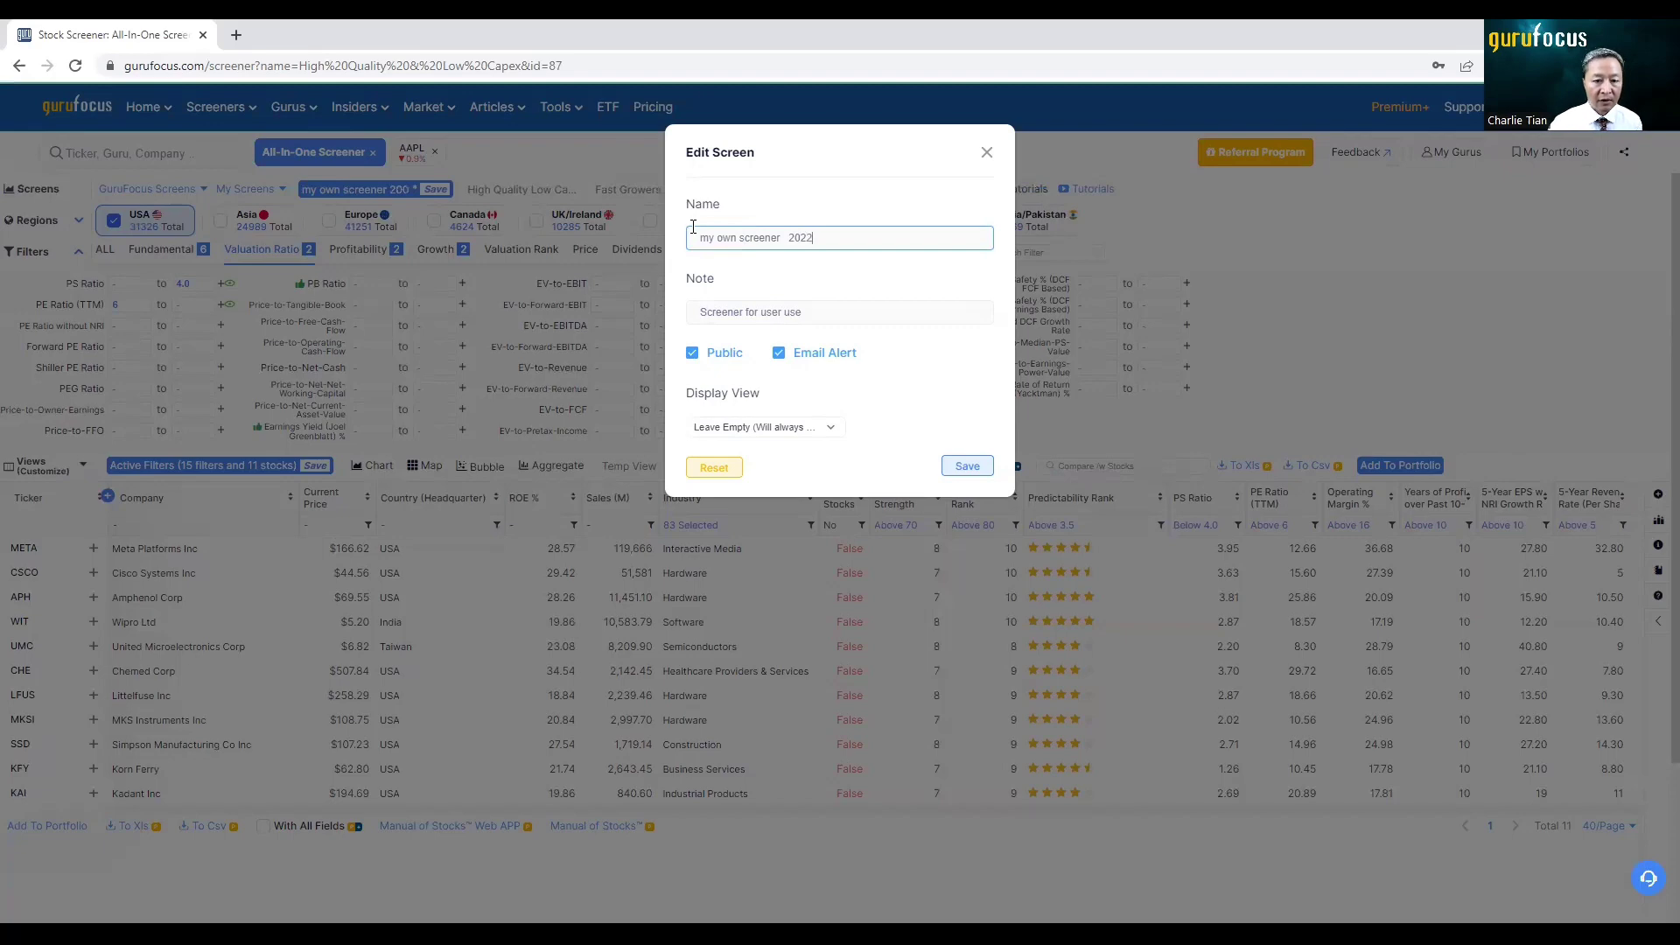
click(966, 469)
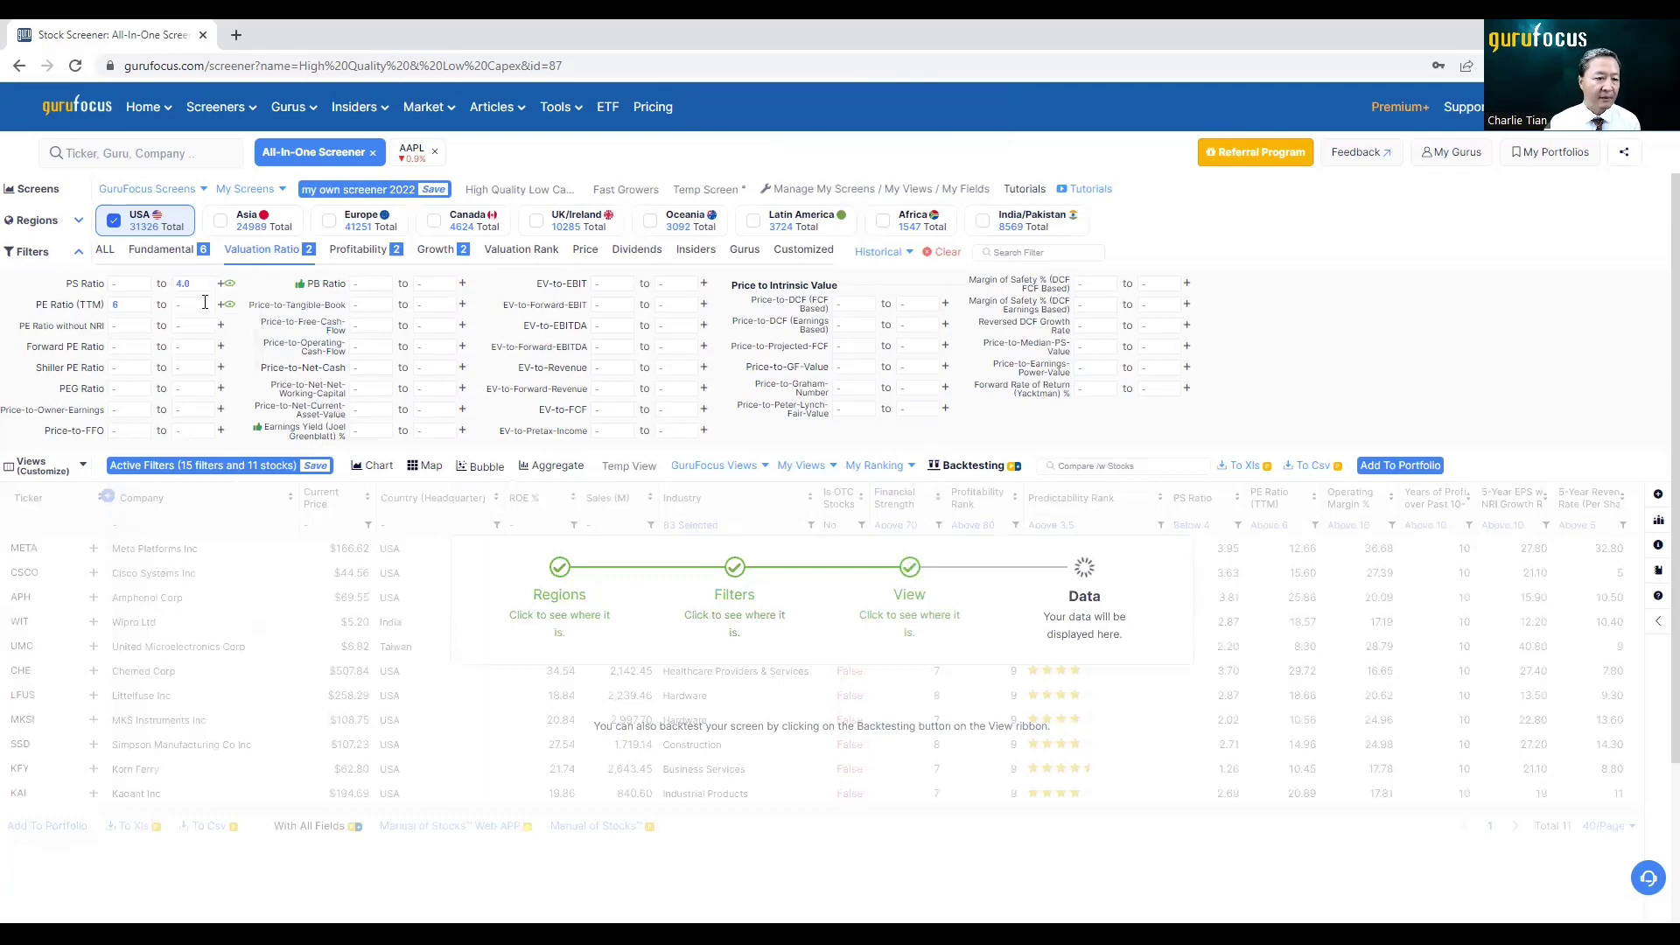
Reopen the saved screen my own screener 2022 from the site's homepage and review its Growth and Valuation Ratio filters
click(83, 118)
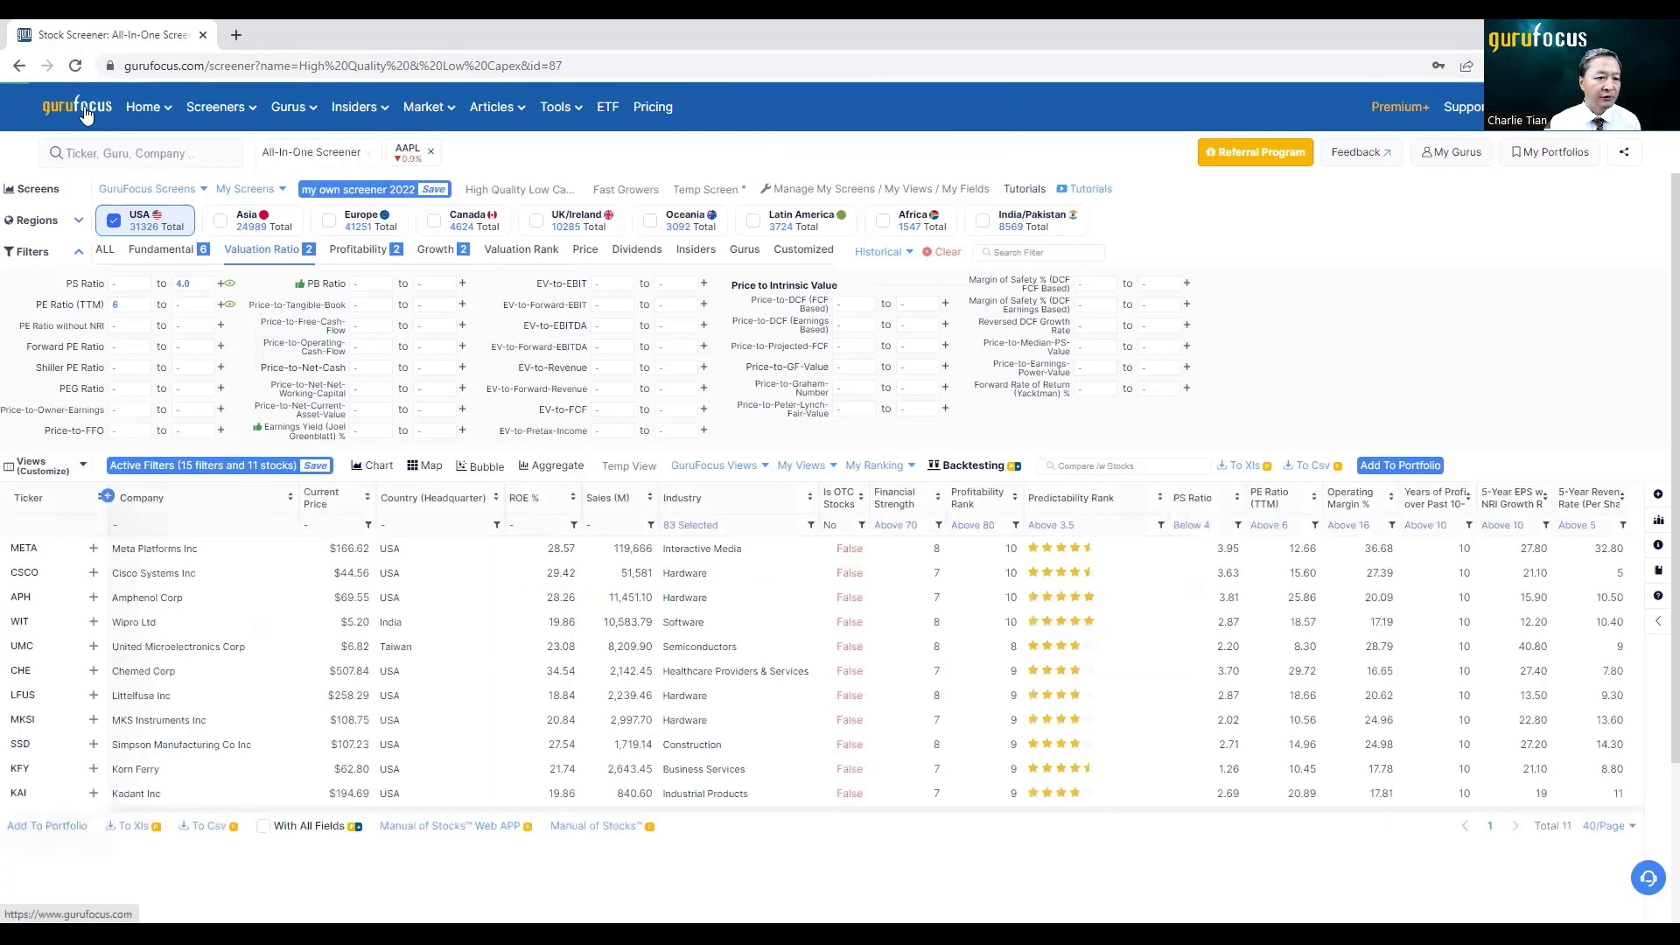
mouse_move(241, 118)
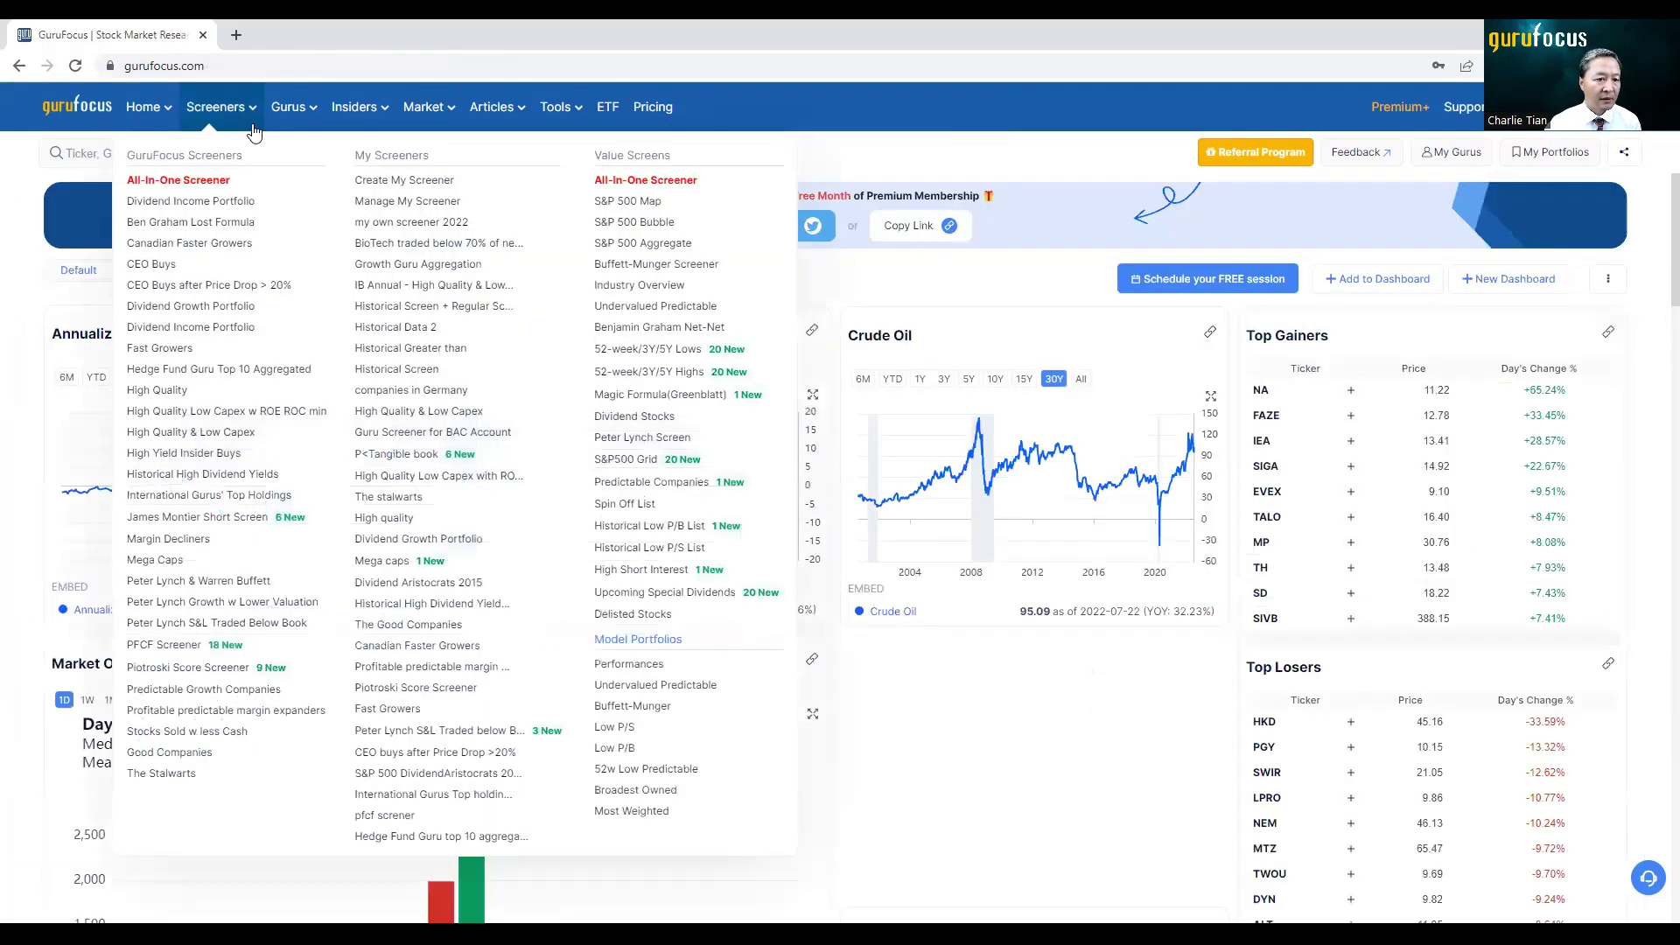
click(430, 231)
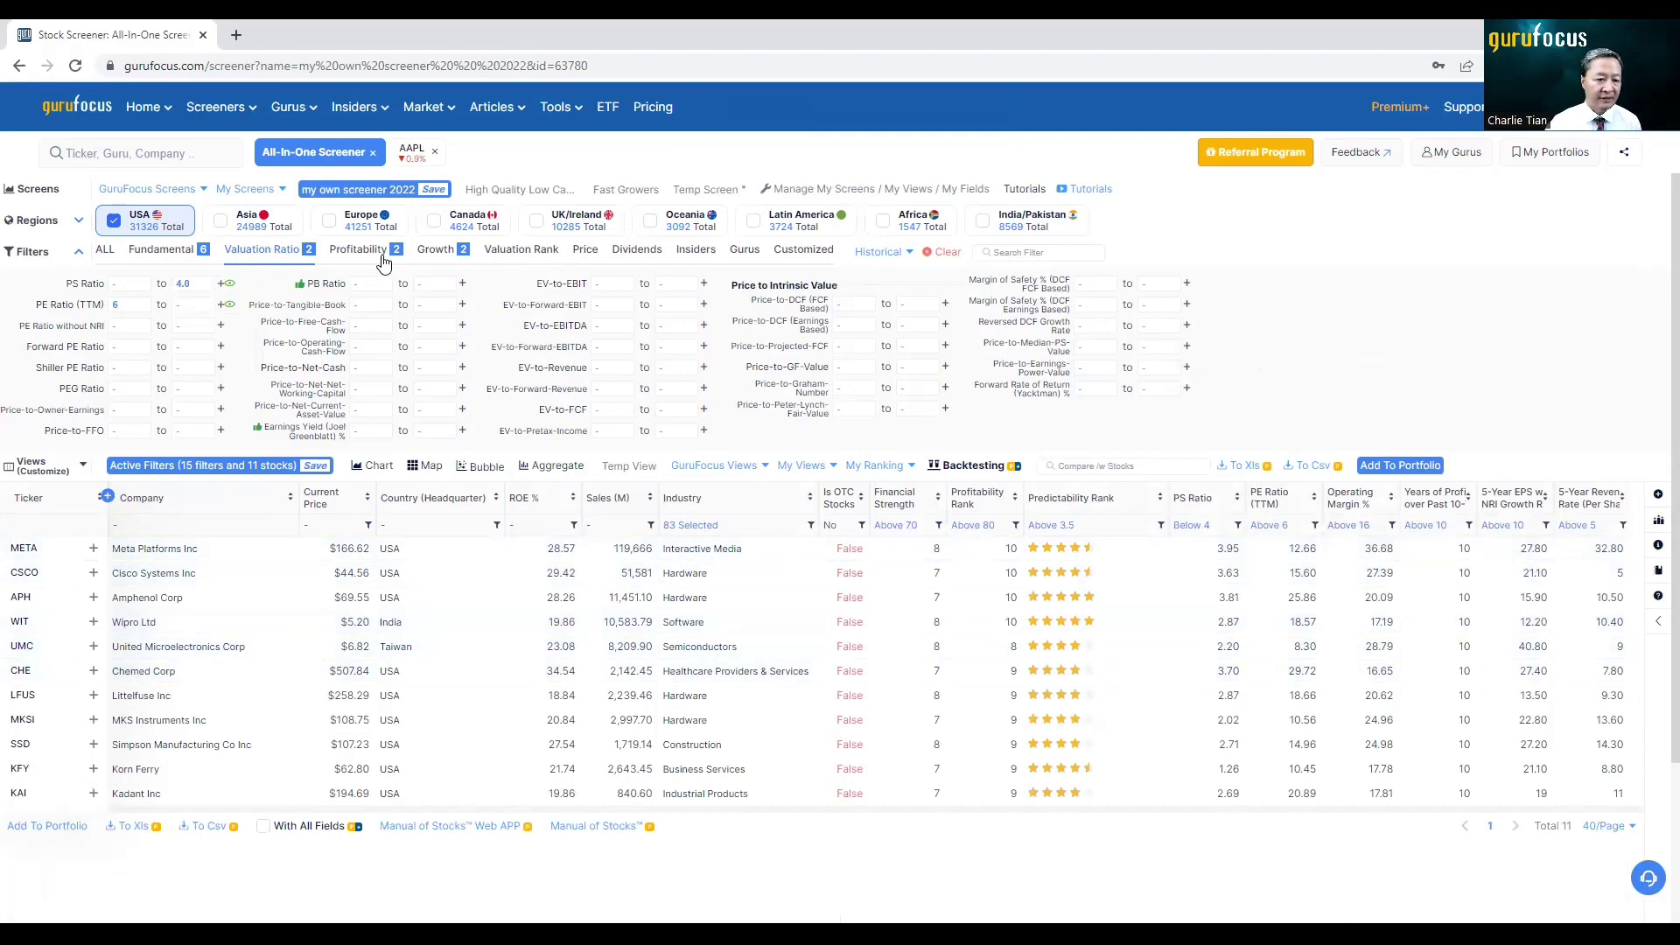
click(452, 253)
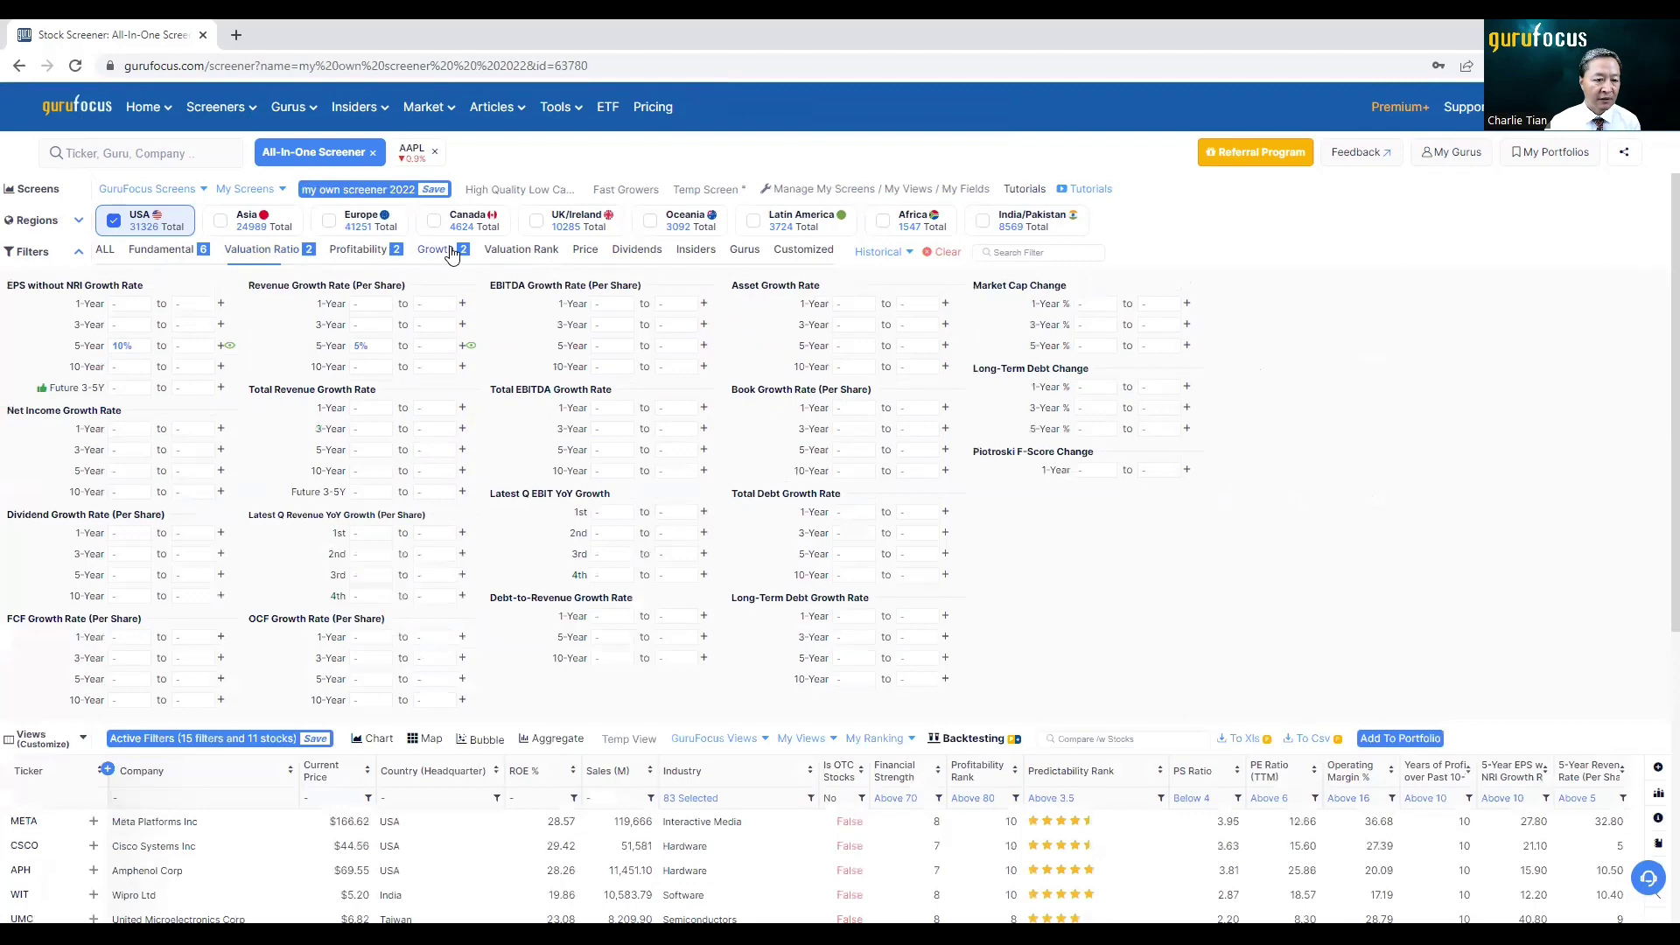
click(296, 253)
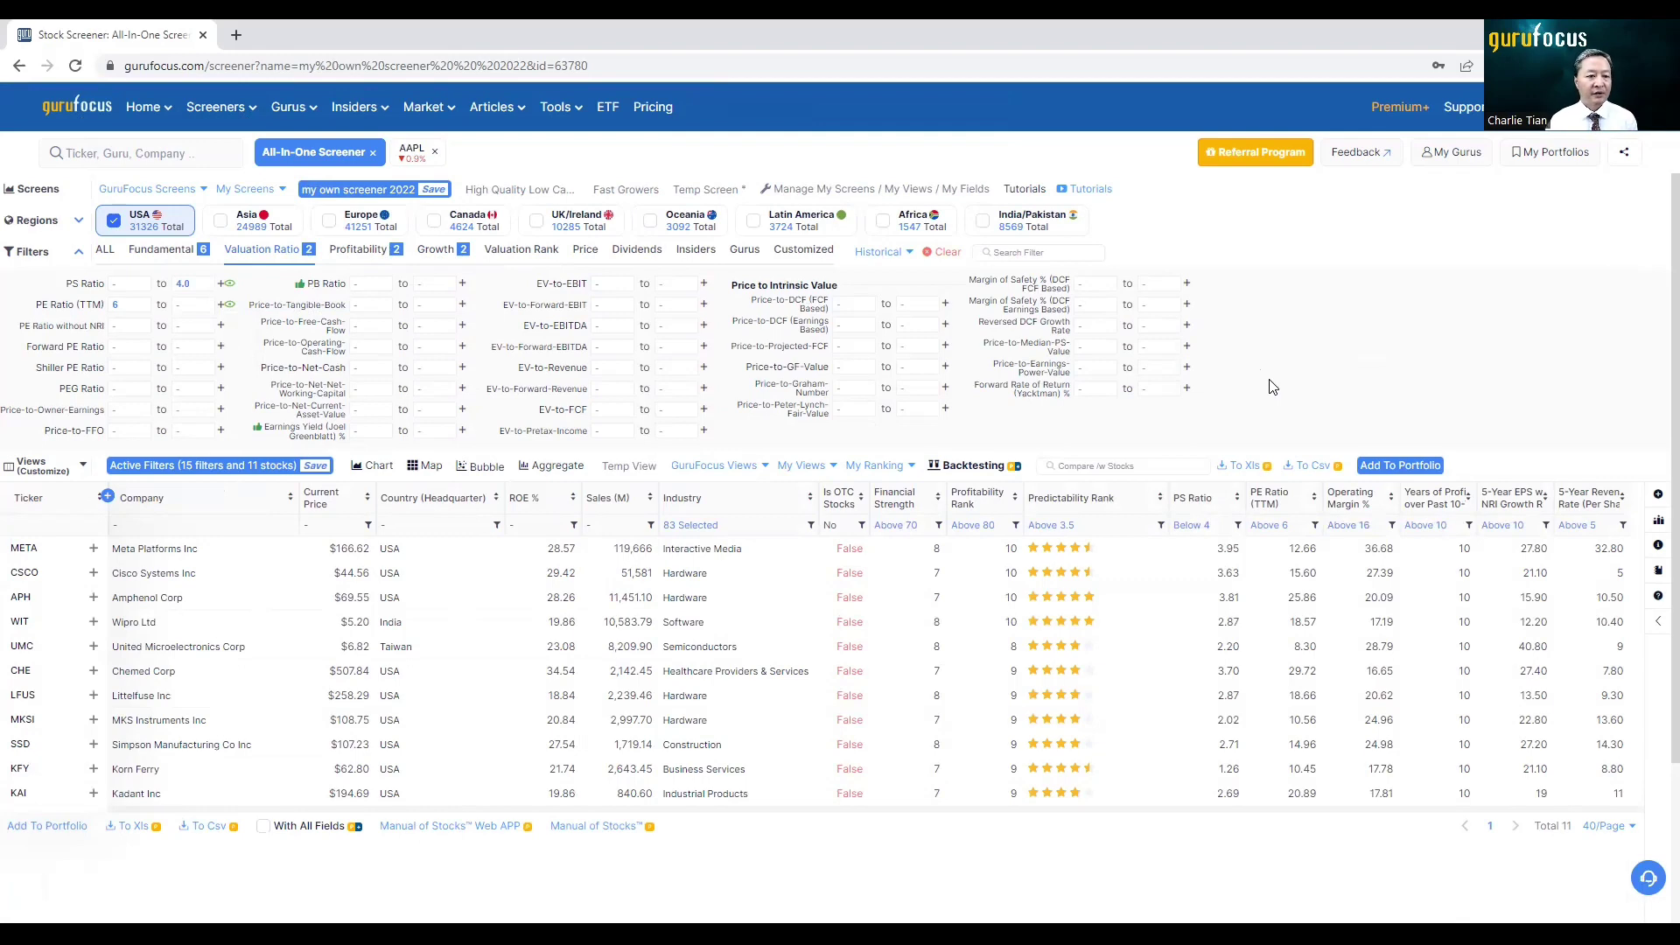
Export the screen's results to an XLS file and create a new portfolio from the listed stocks with the default name and type
scroll(761, 638, down, 2)
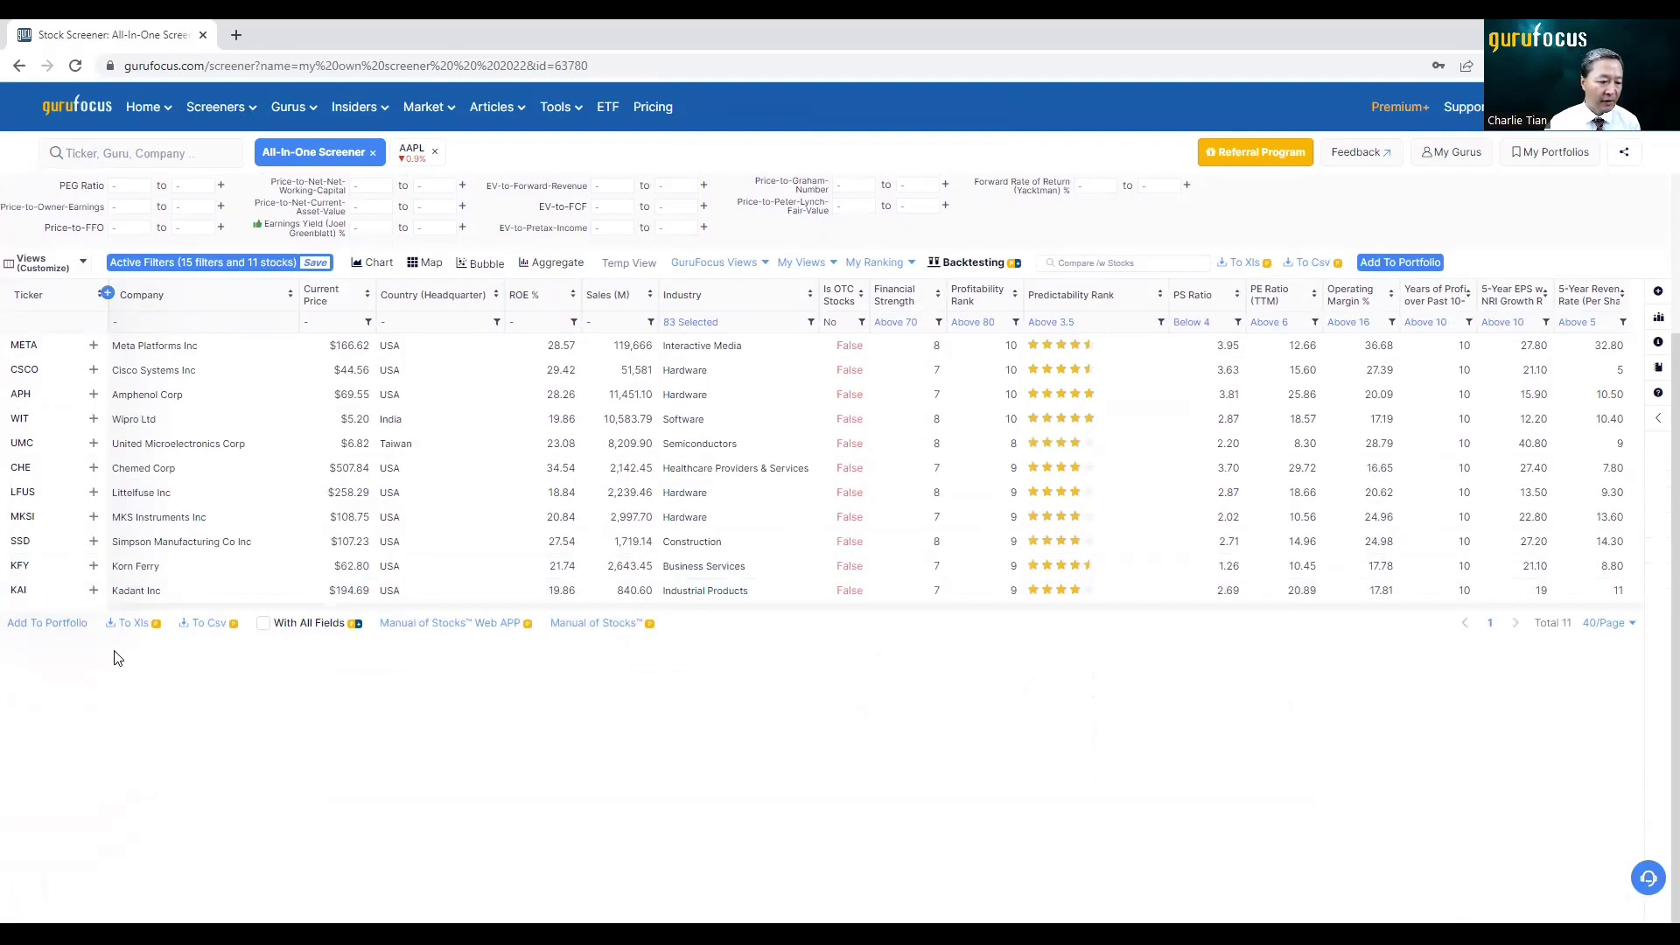
click(135, 624)
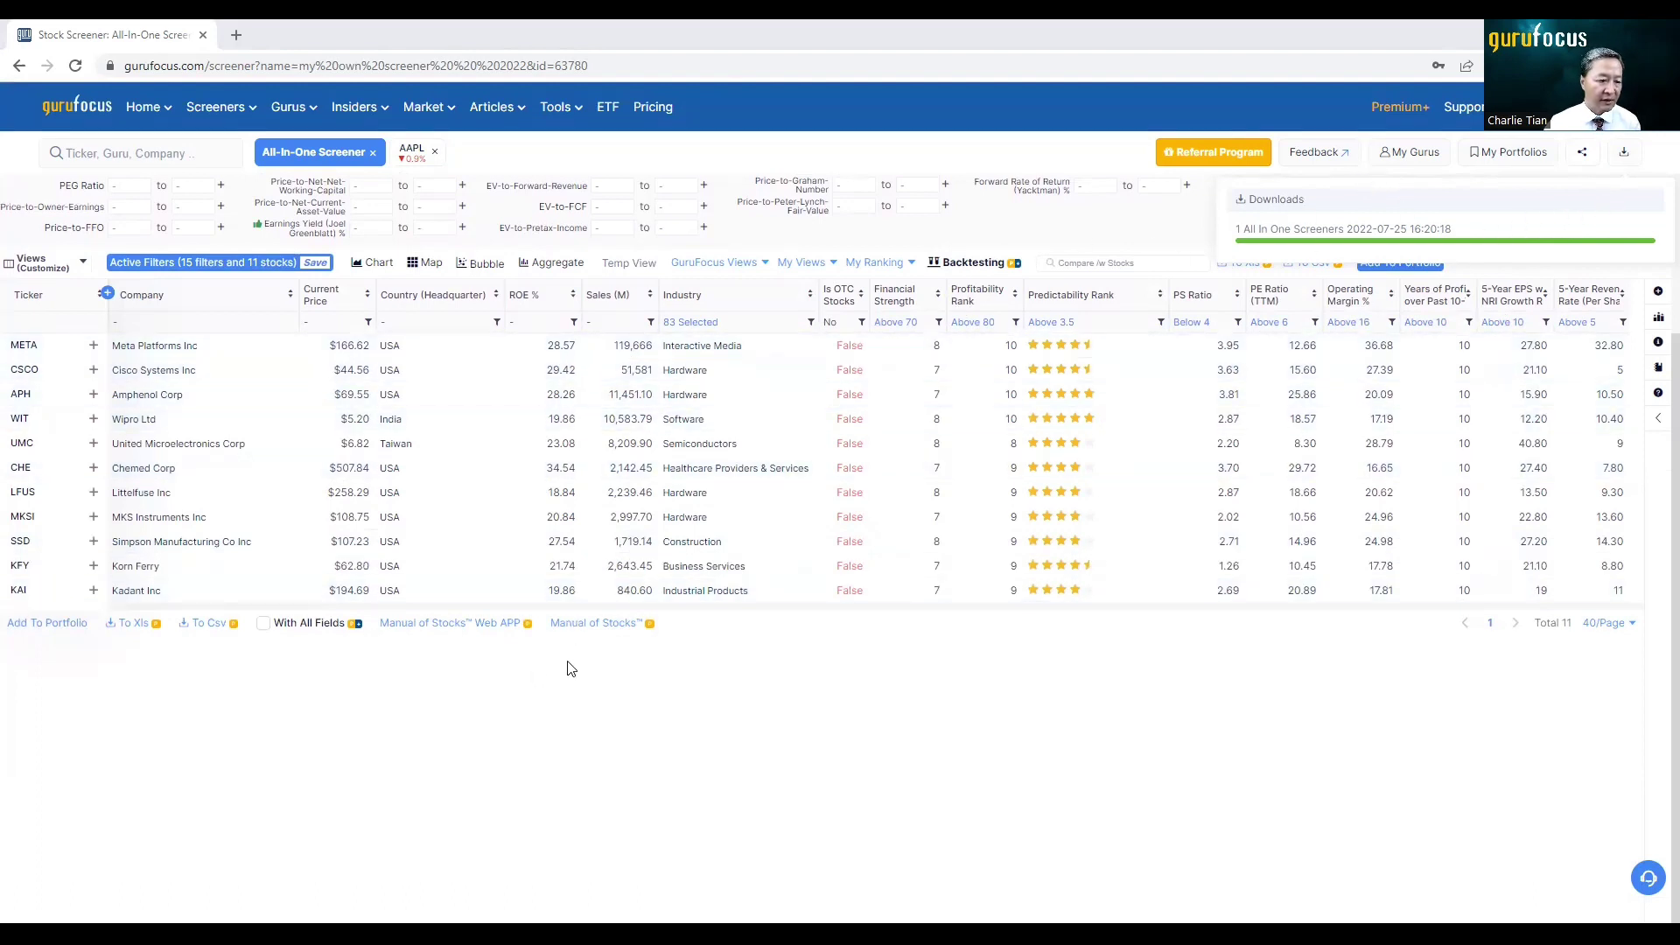
click(79, 624)
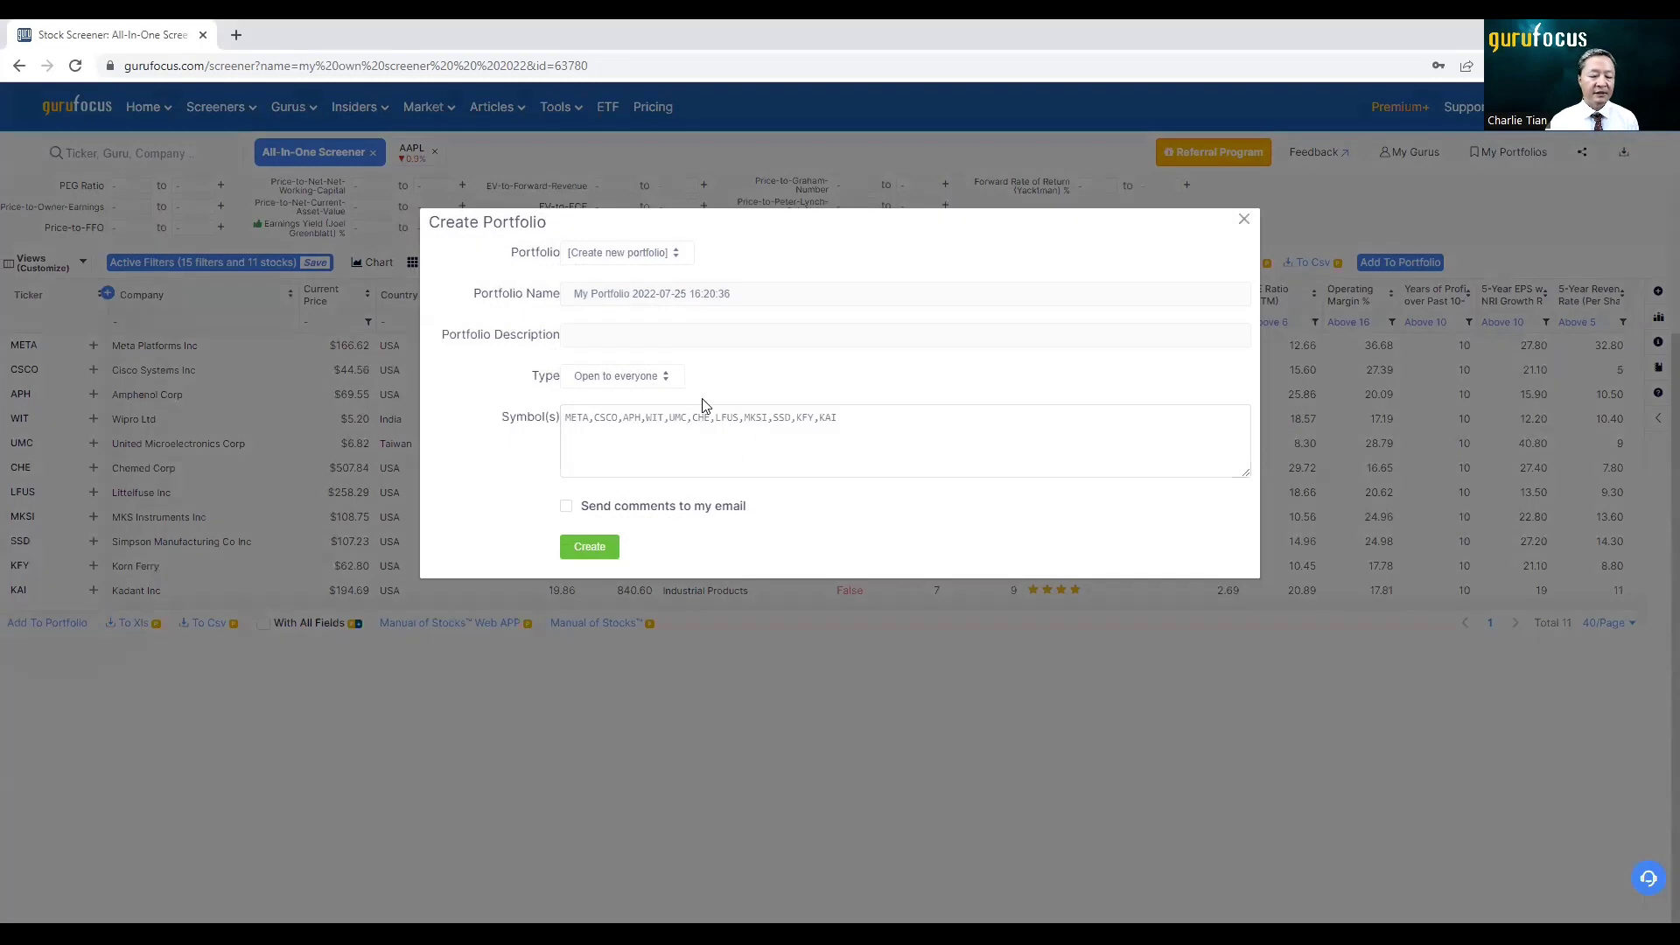
click(669, 294)
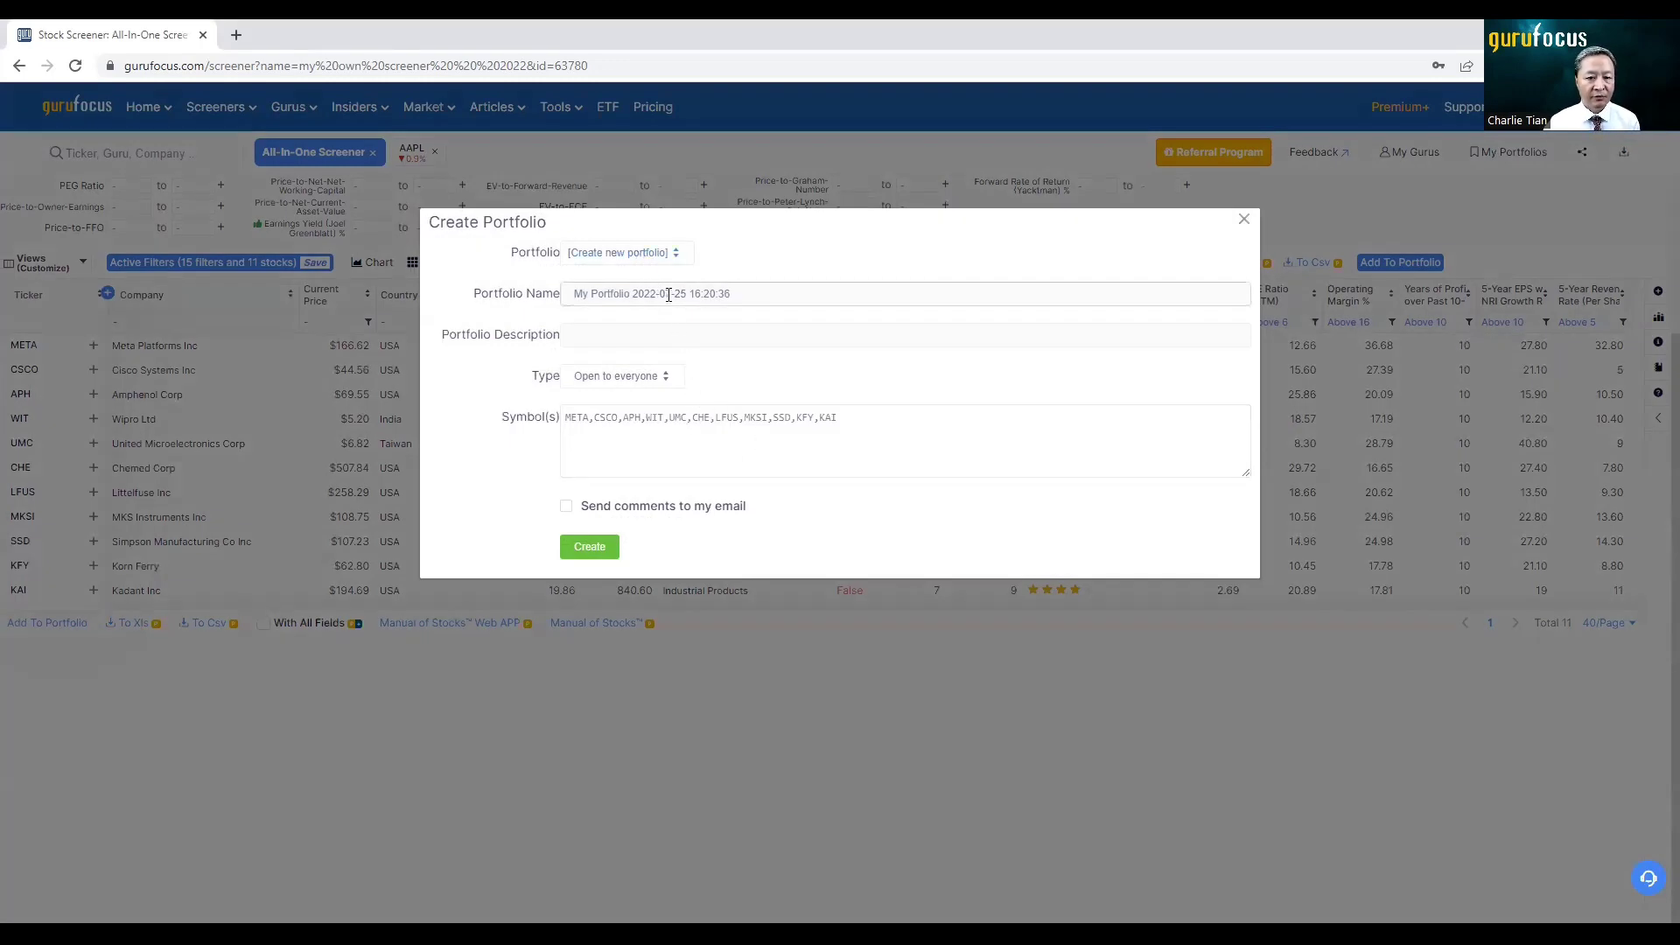
click(609, 336)
click(669, 463)
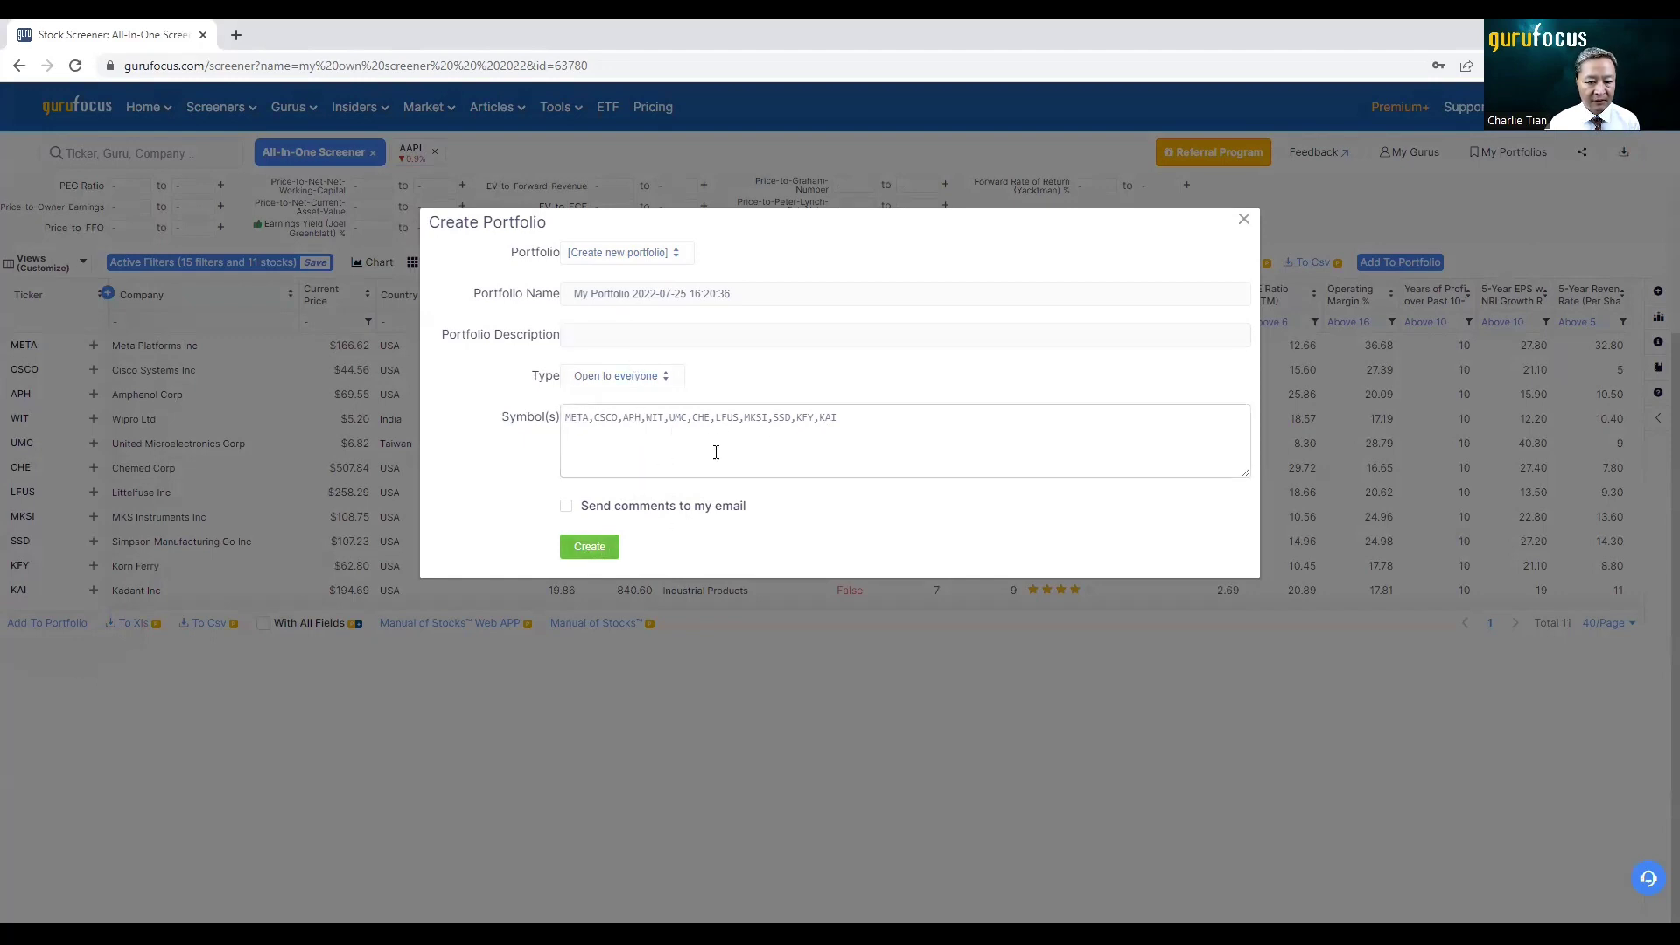
click(588, 547)
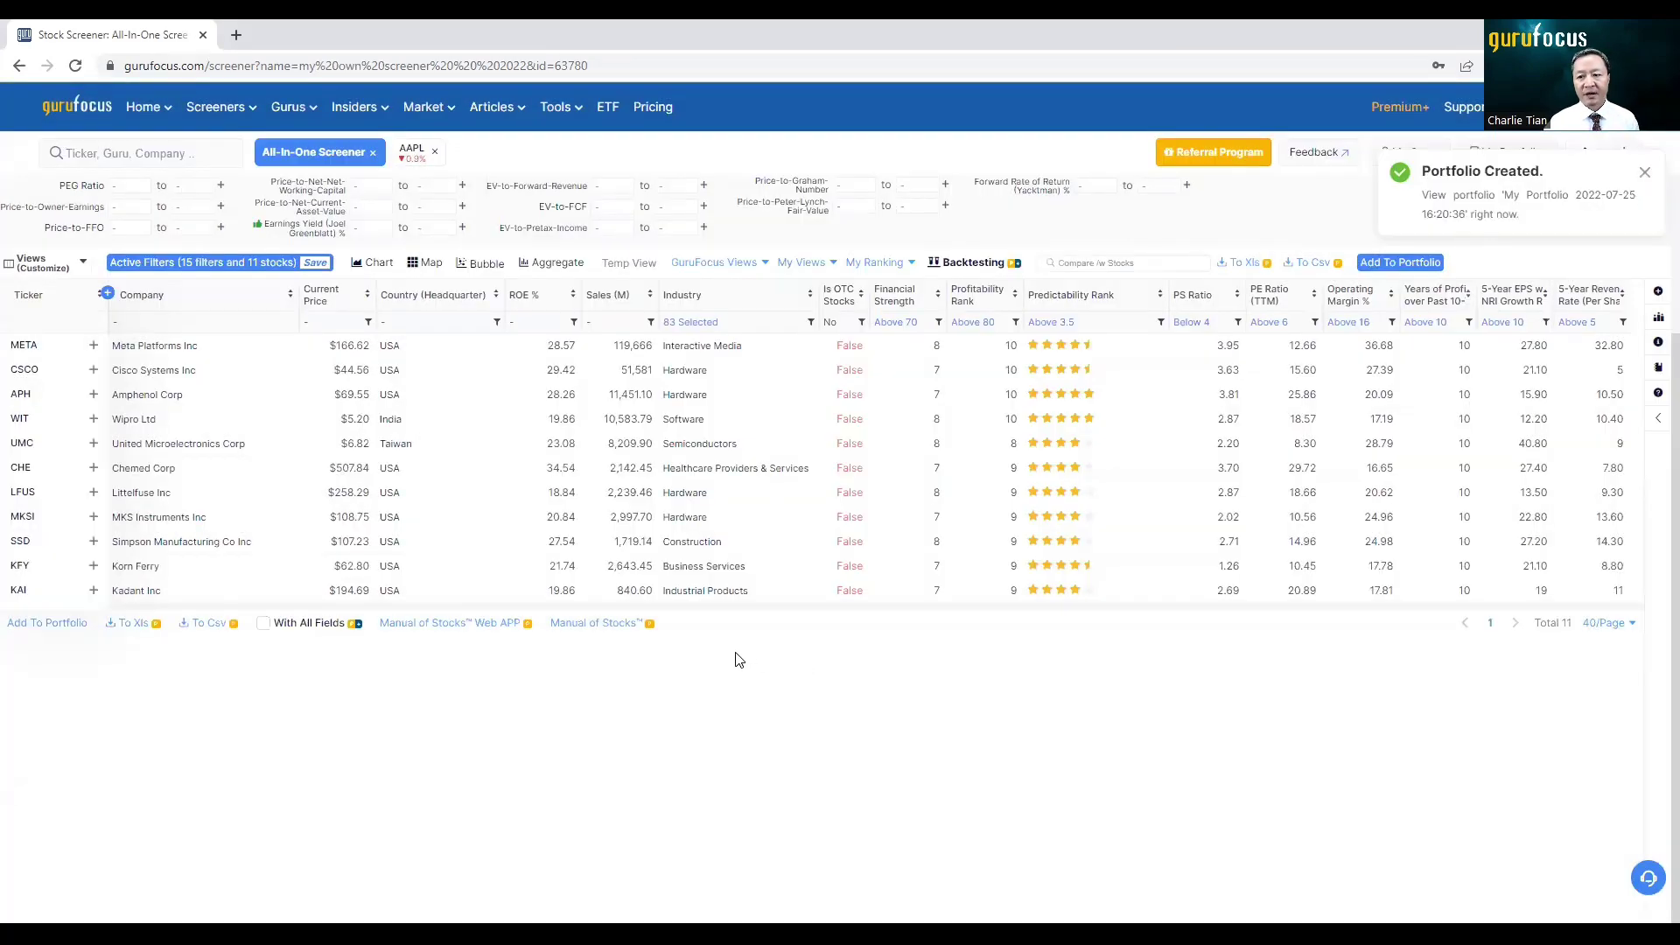
Open the newly created portfolio and review its full list of stocks
click(1551, 202)
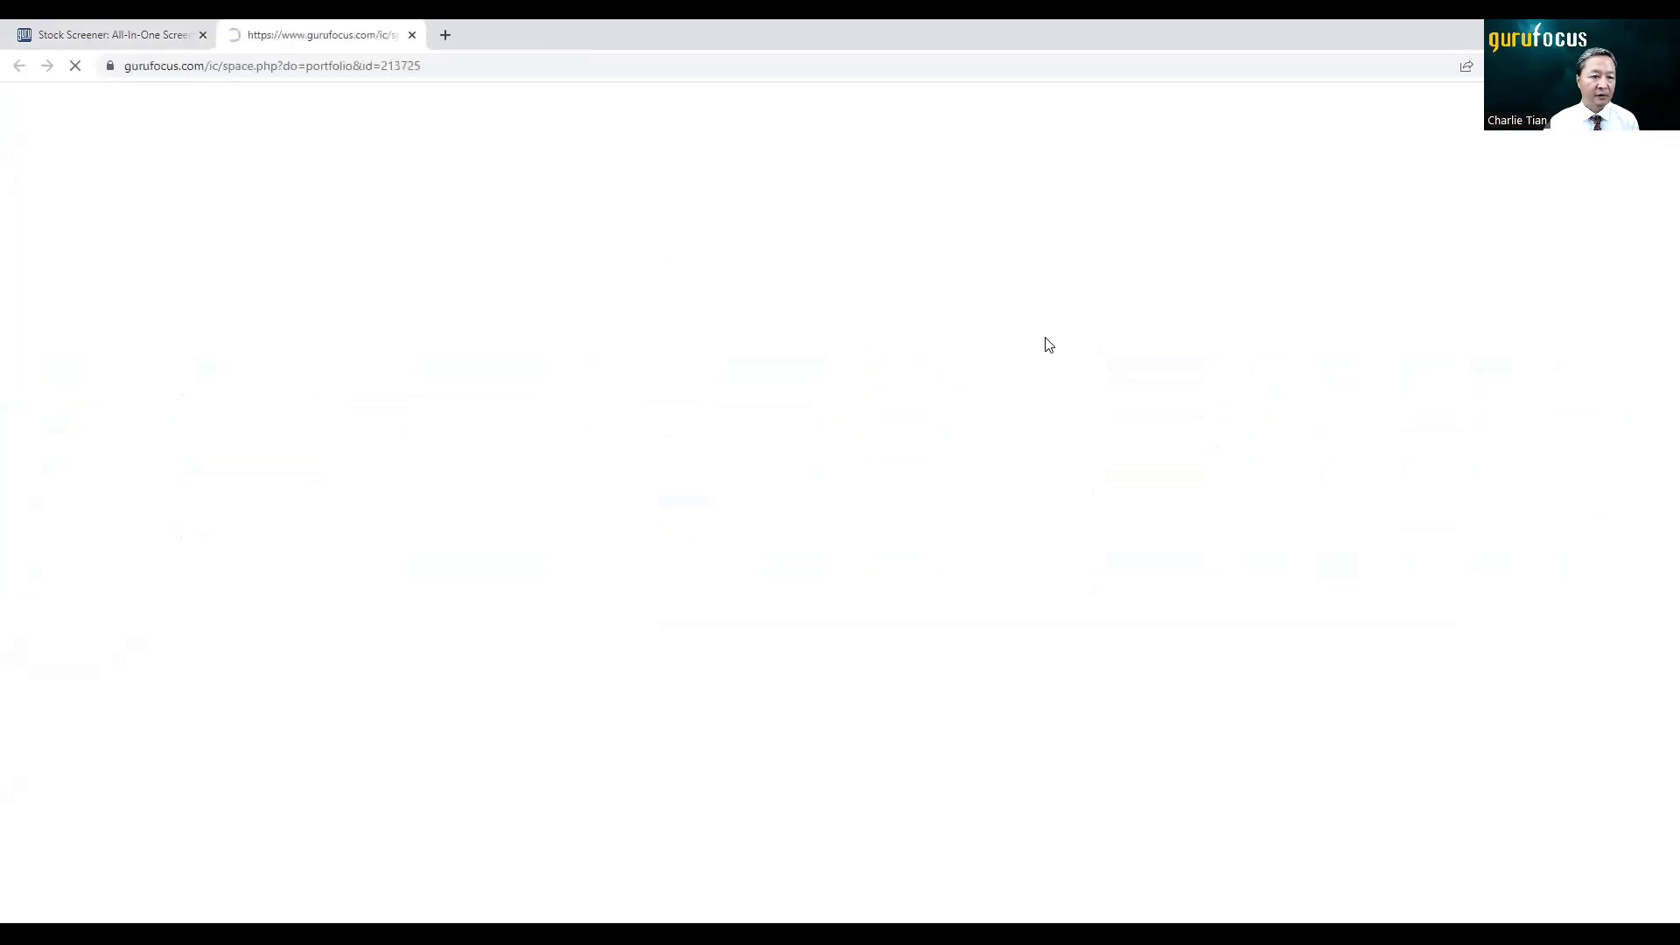
scroll(1477, 446, down, 4)
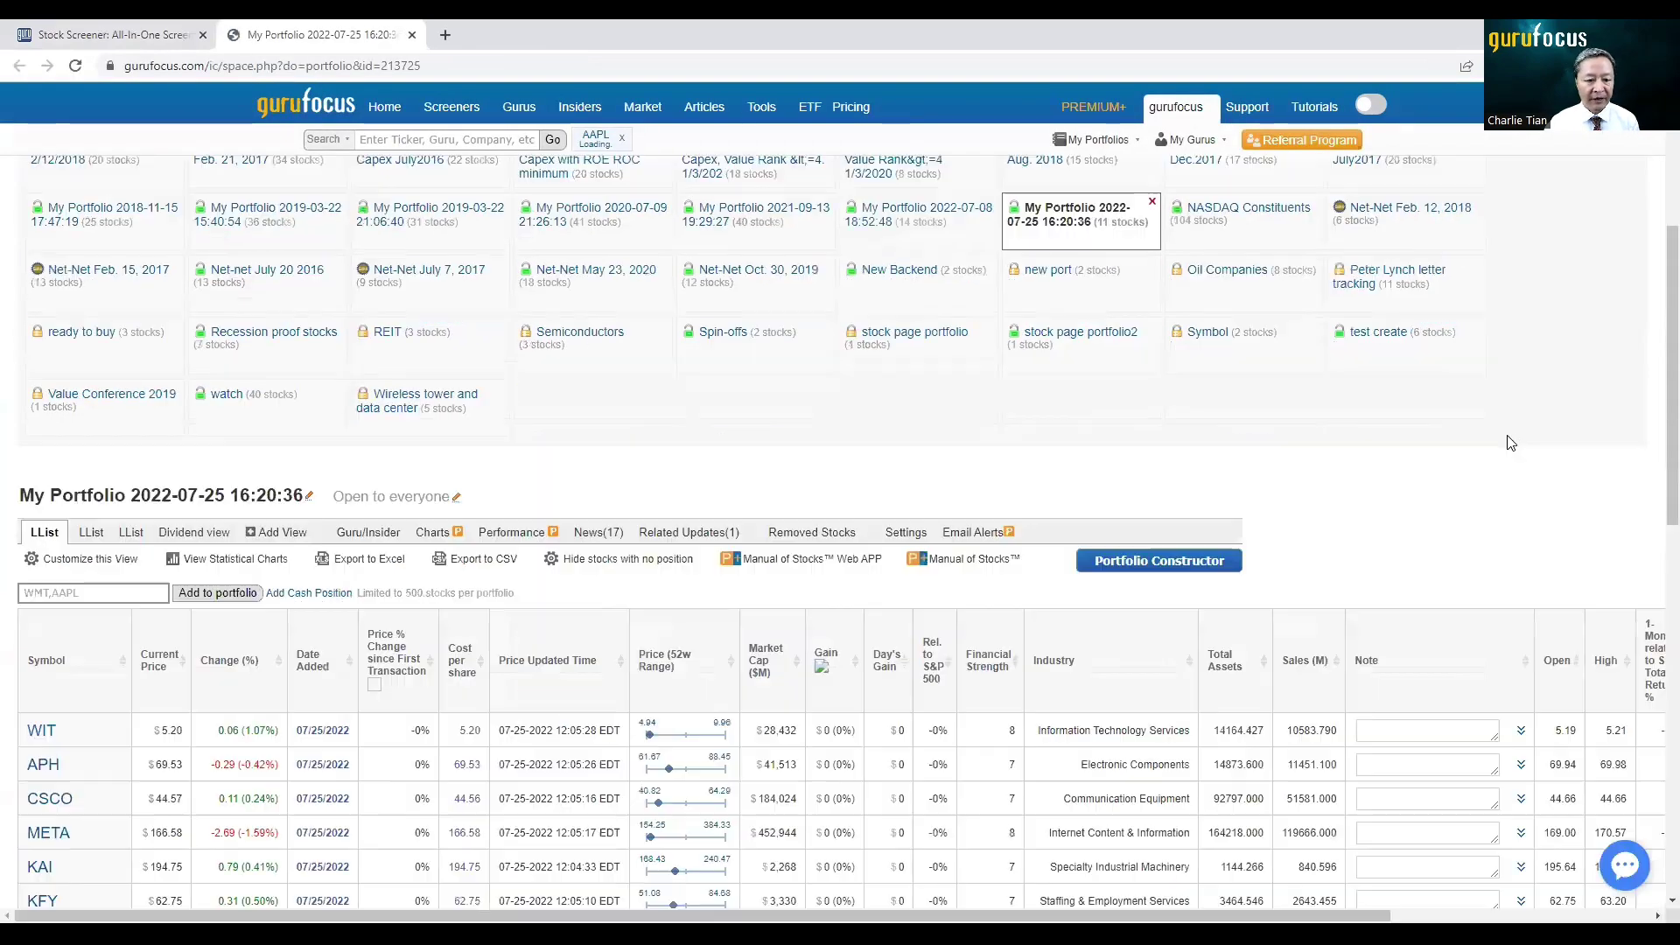
scroll(523, 439, down, 5)
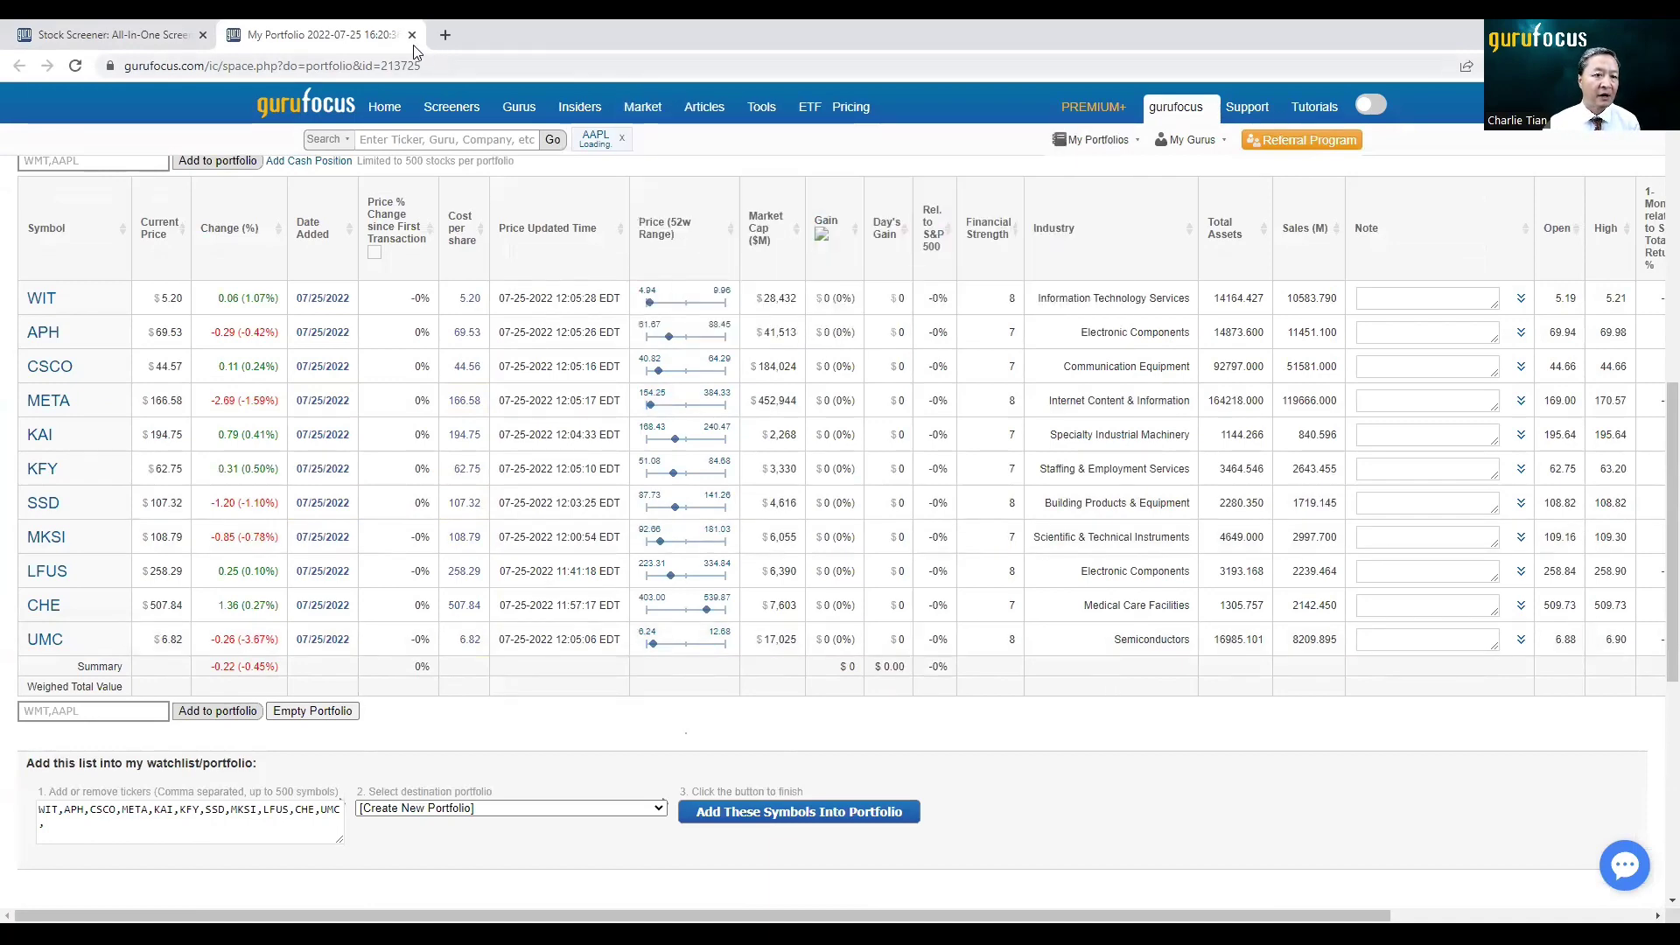
Return to the screener and add an EV-to-EBITDA column to the results table
click(158, 38)
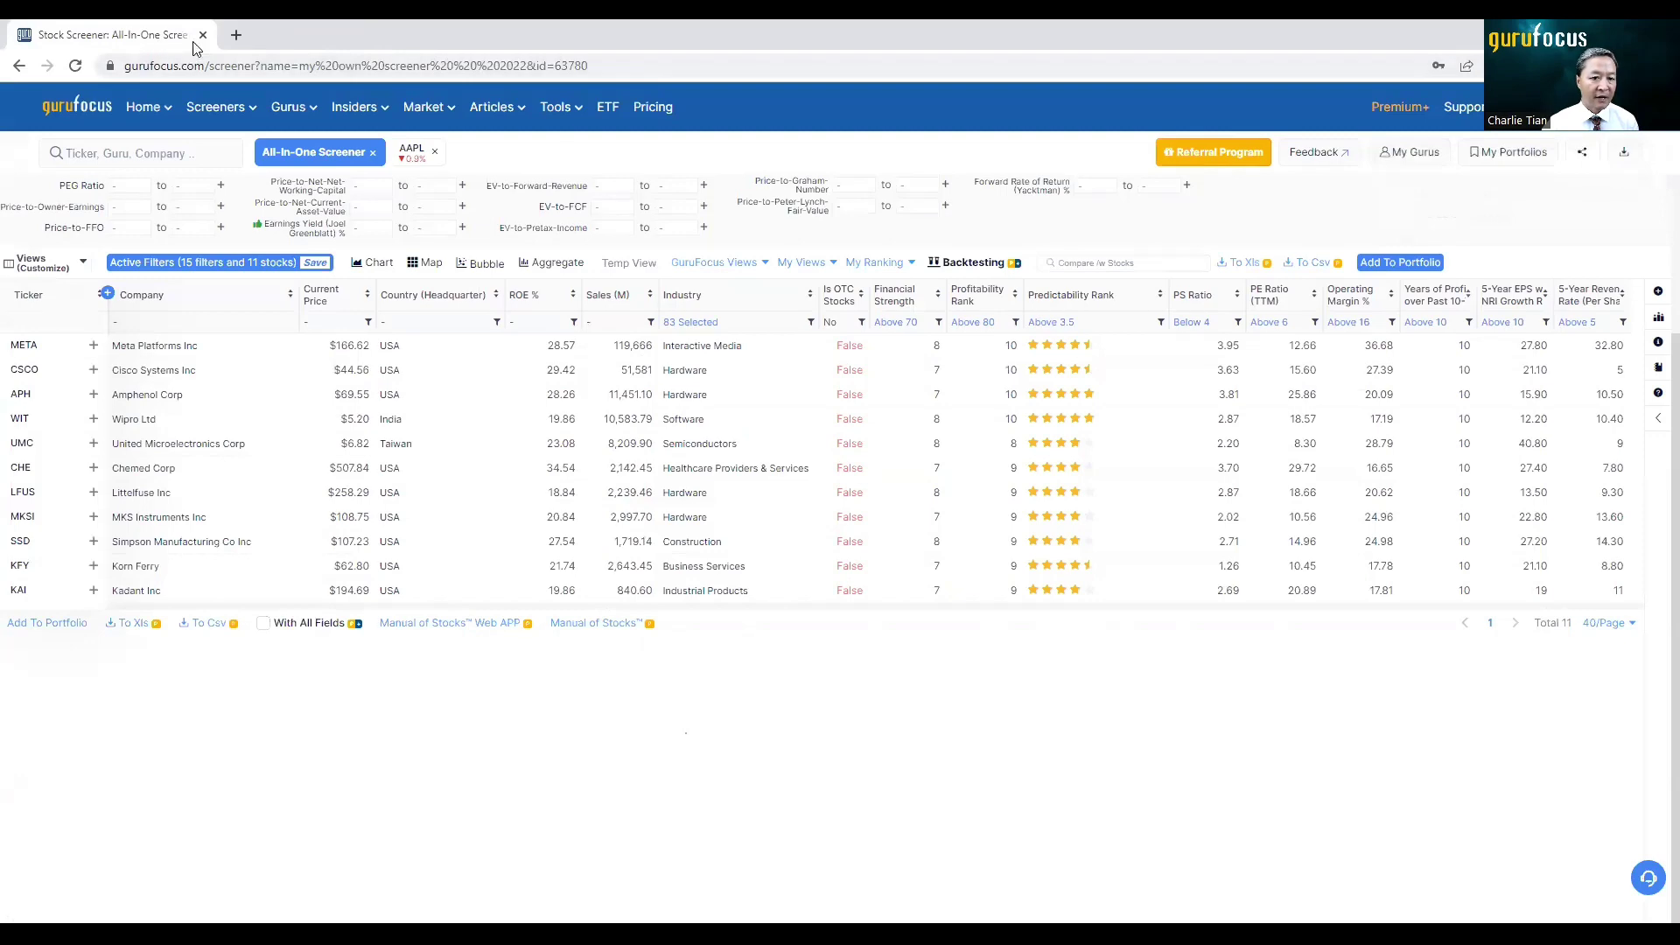
scroll(1225, 525, up, 2)
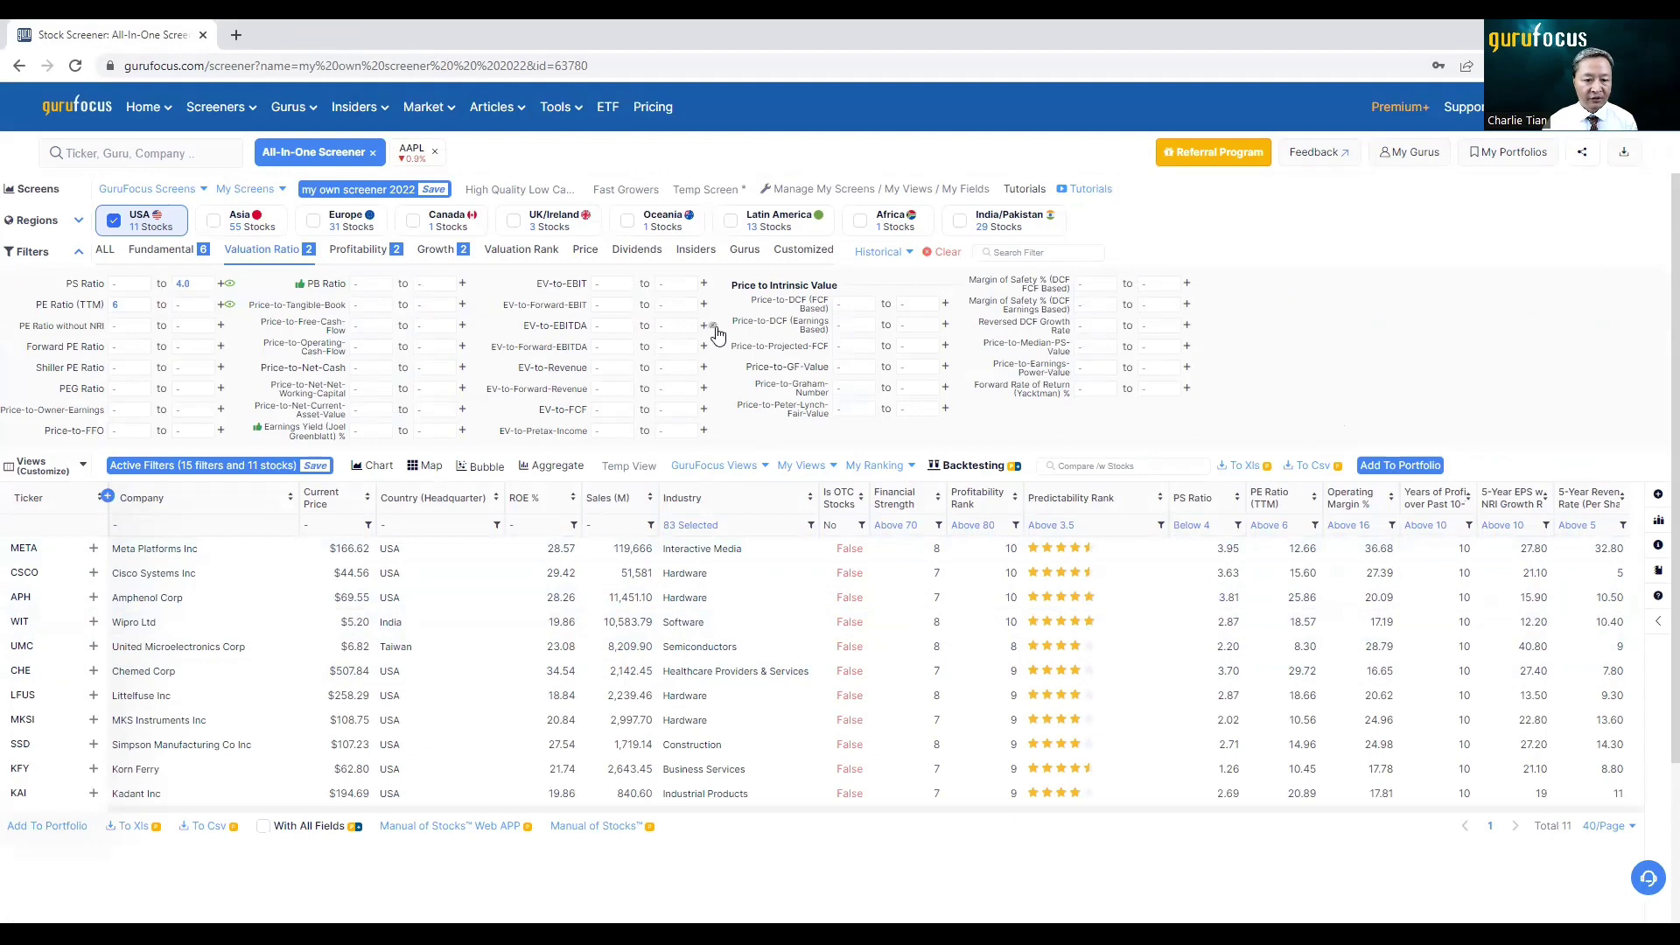
click(714, 327)
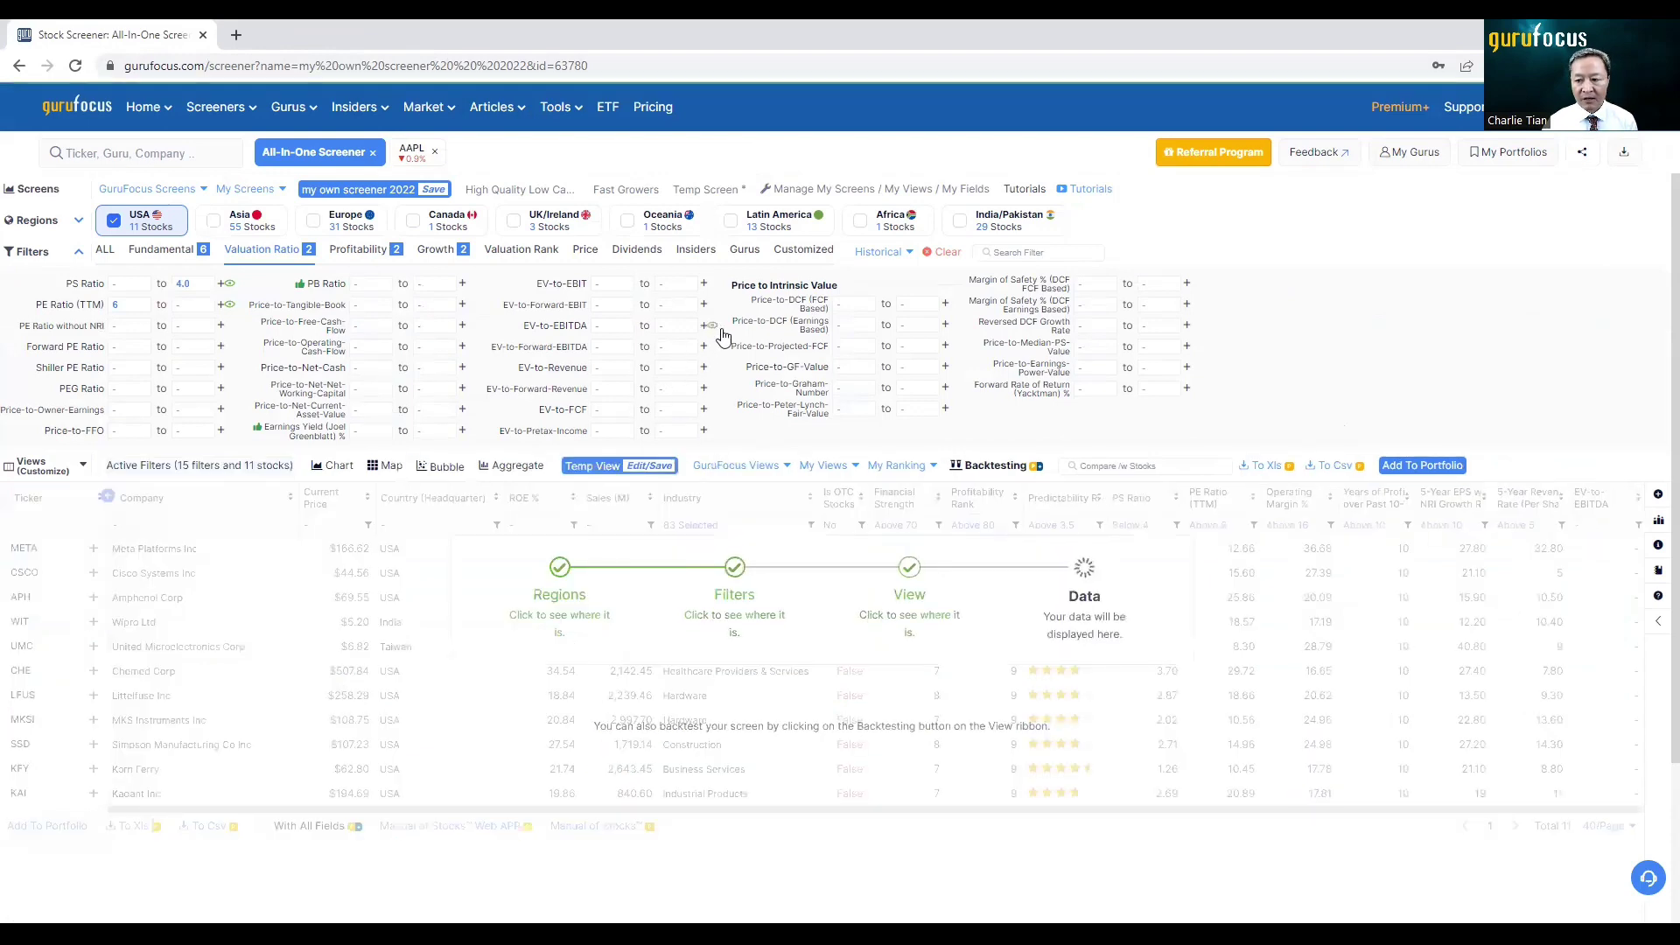
Rank the results by ROE % and Financial Strength, weighting Financial Strength at 20%, and examine the Overall Rank column
click(1658, 523)
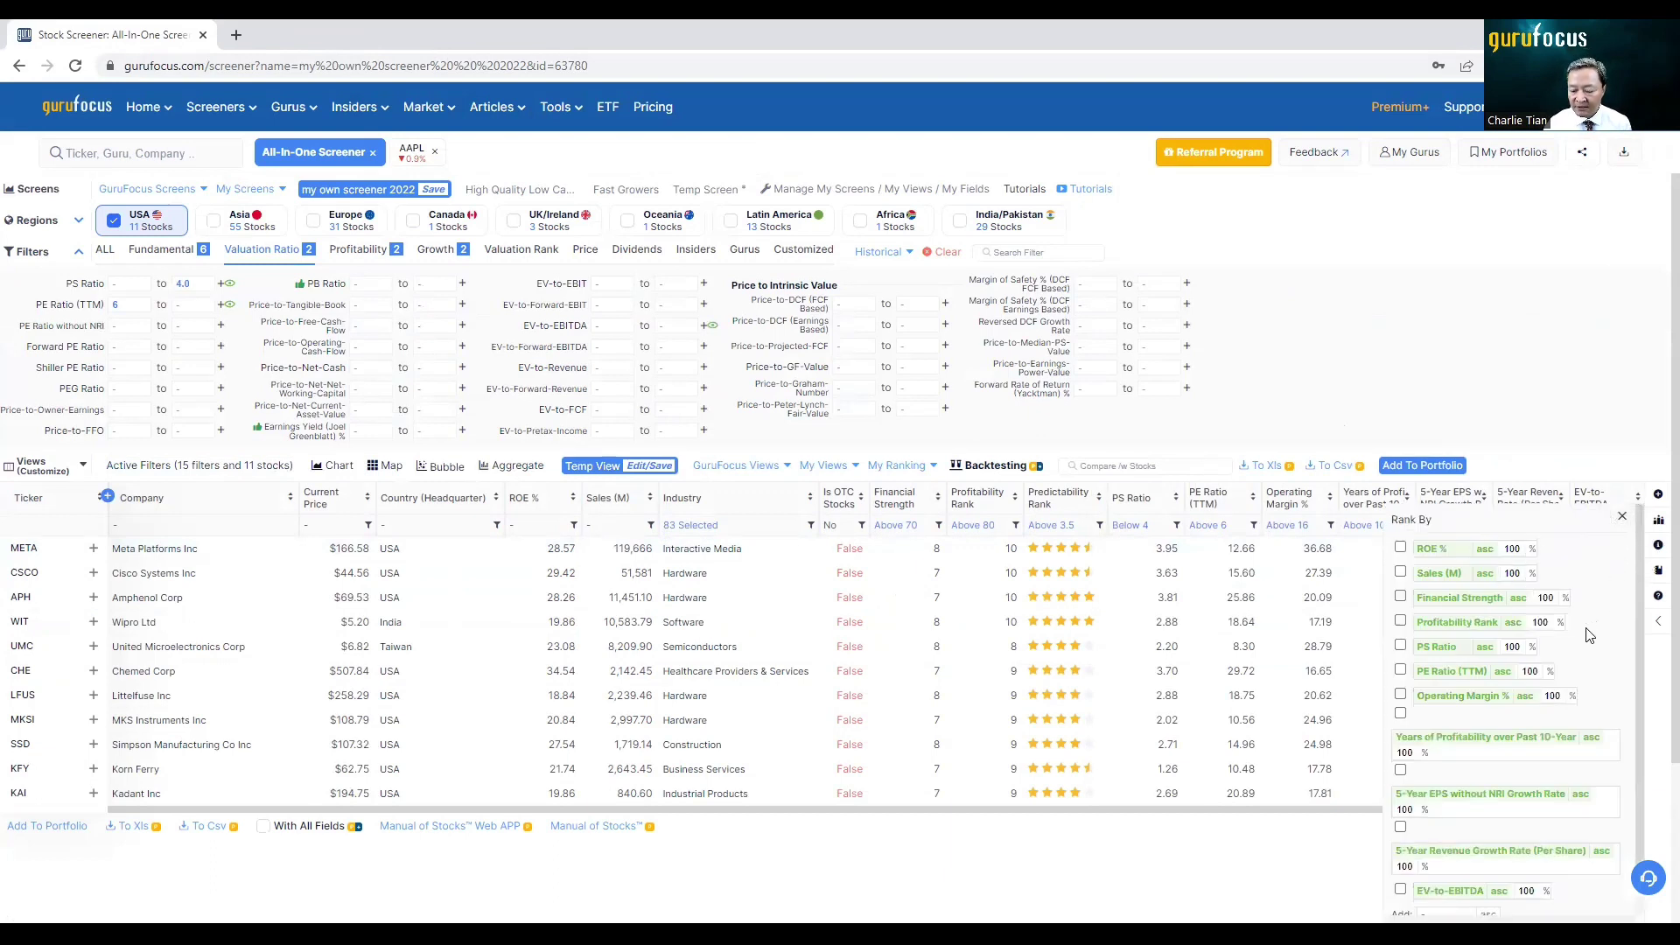
click(1400, 548)
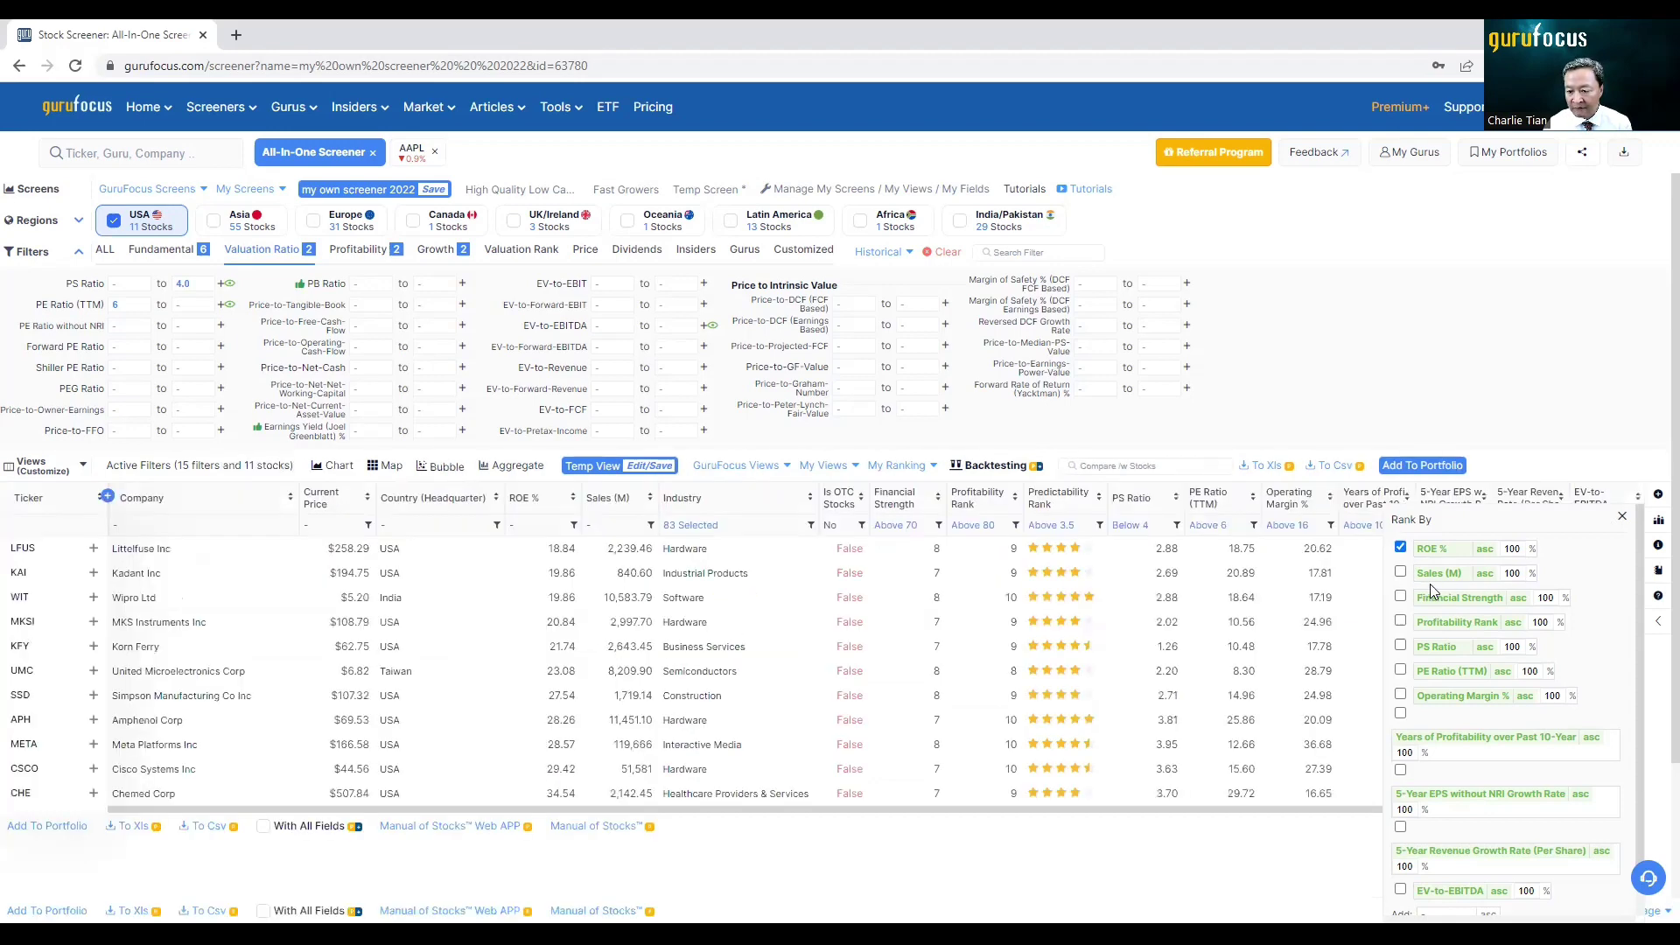
click(1422, 601)
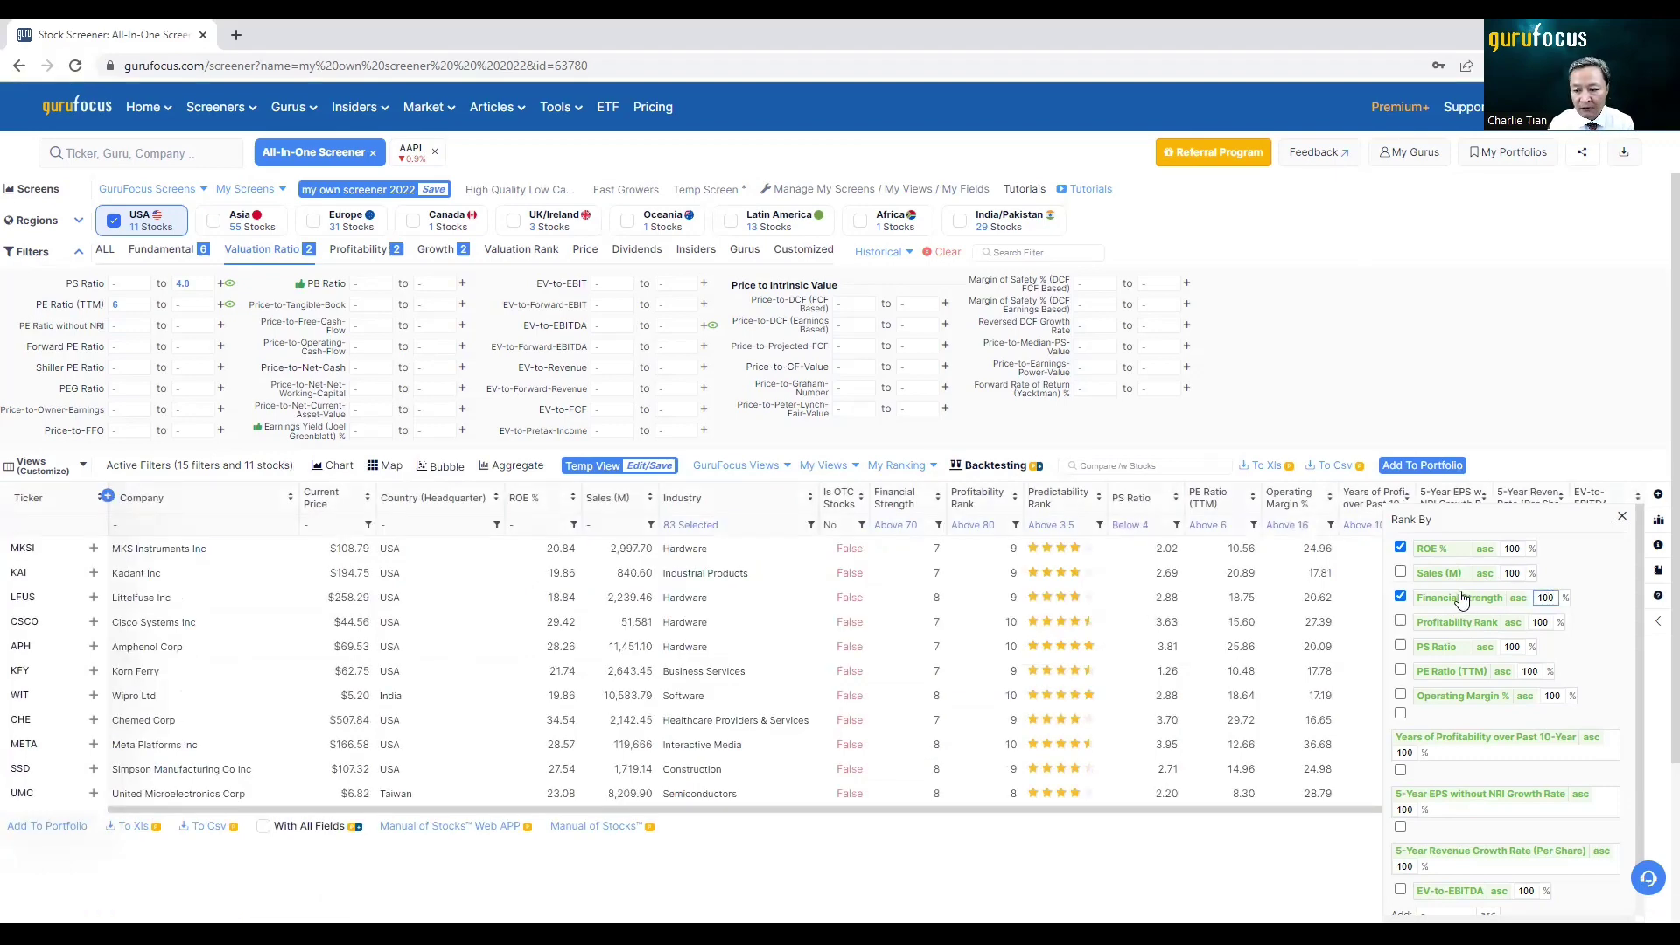
key(BackSpace)
key(BackSpace)
key(BackSpace)
text(20)
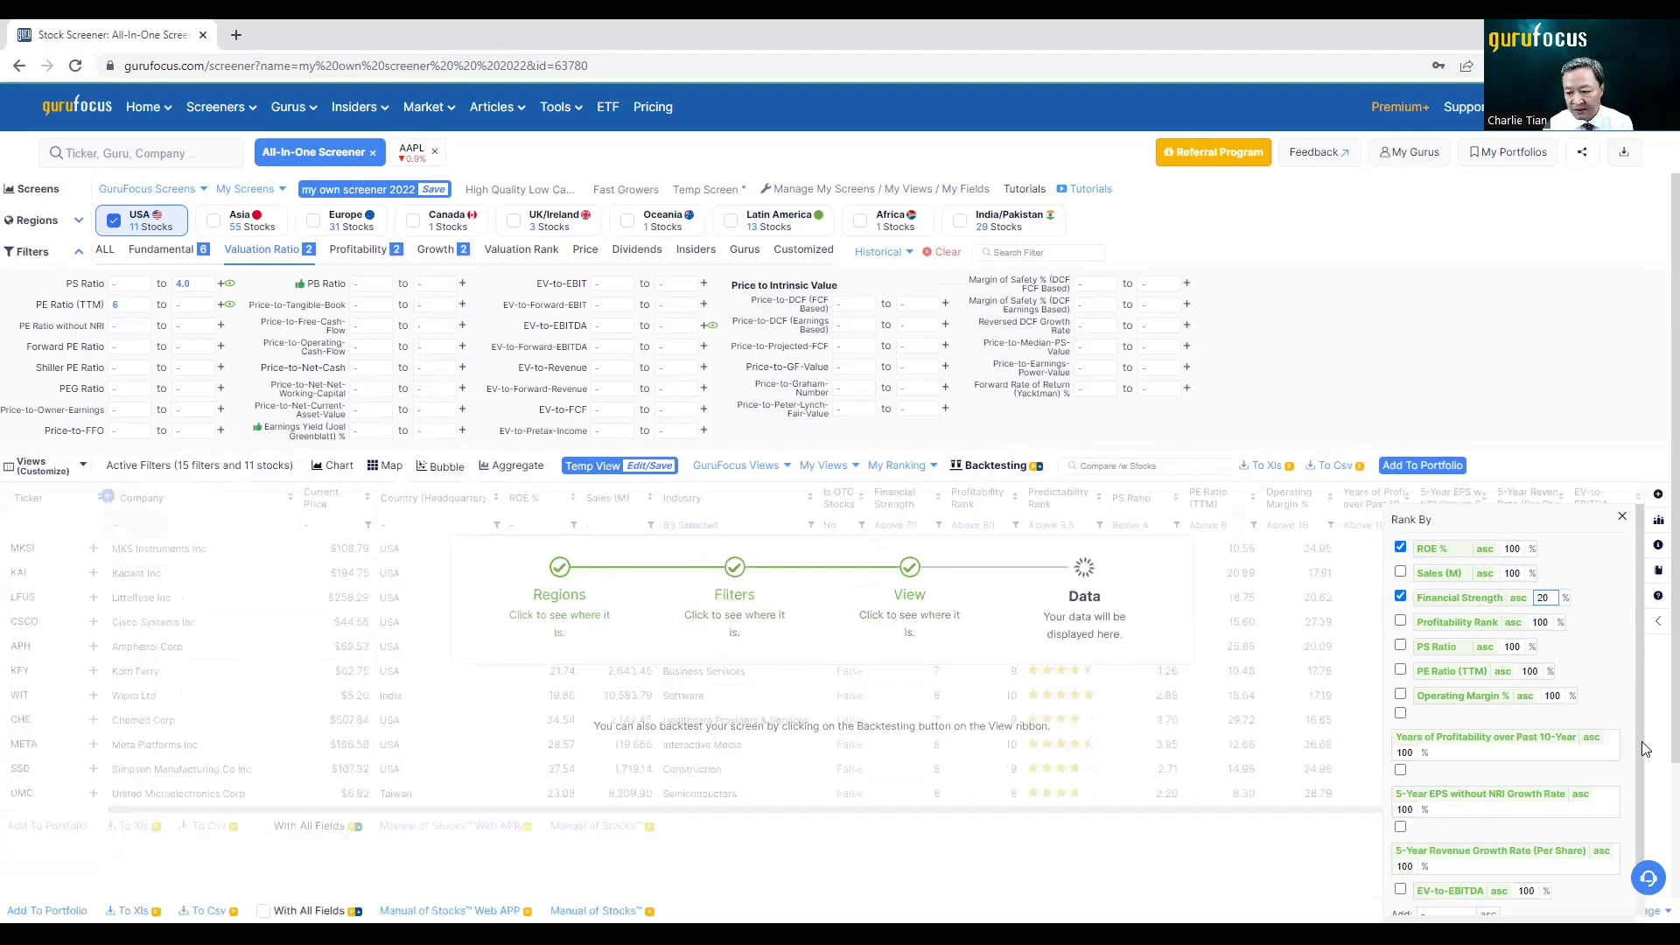
click(1623, 523)
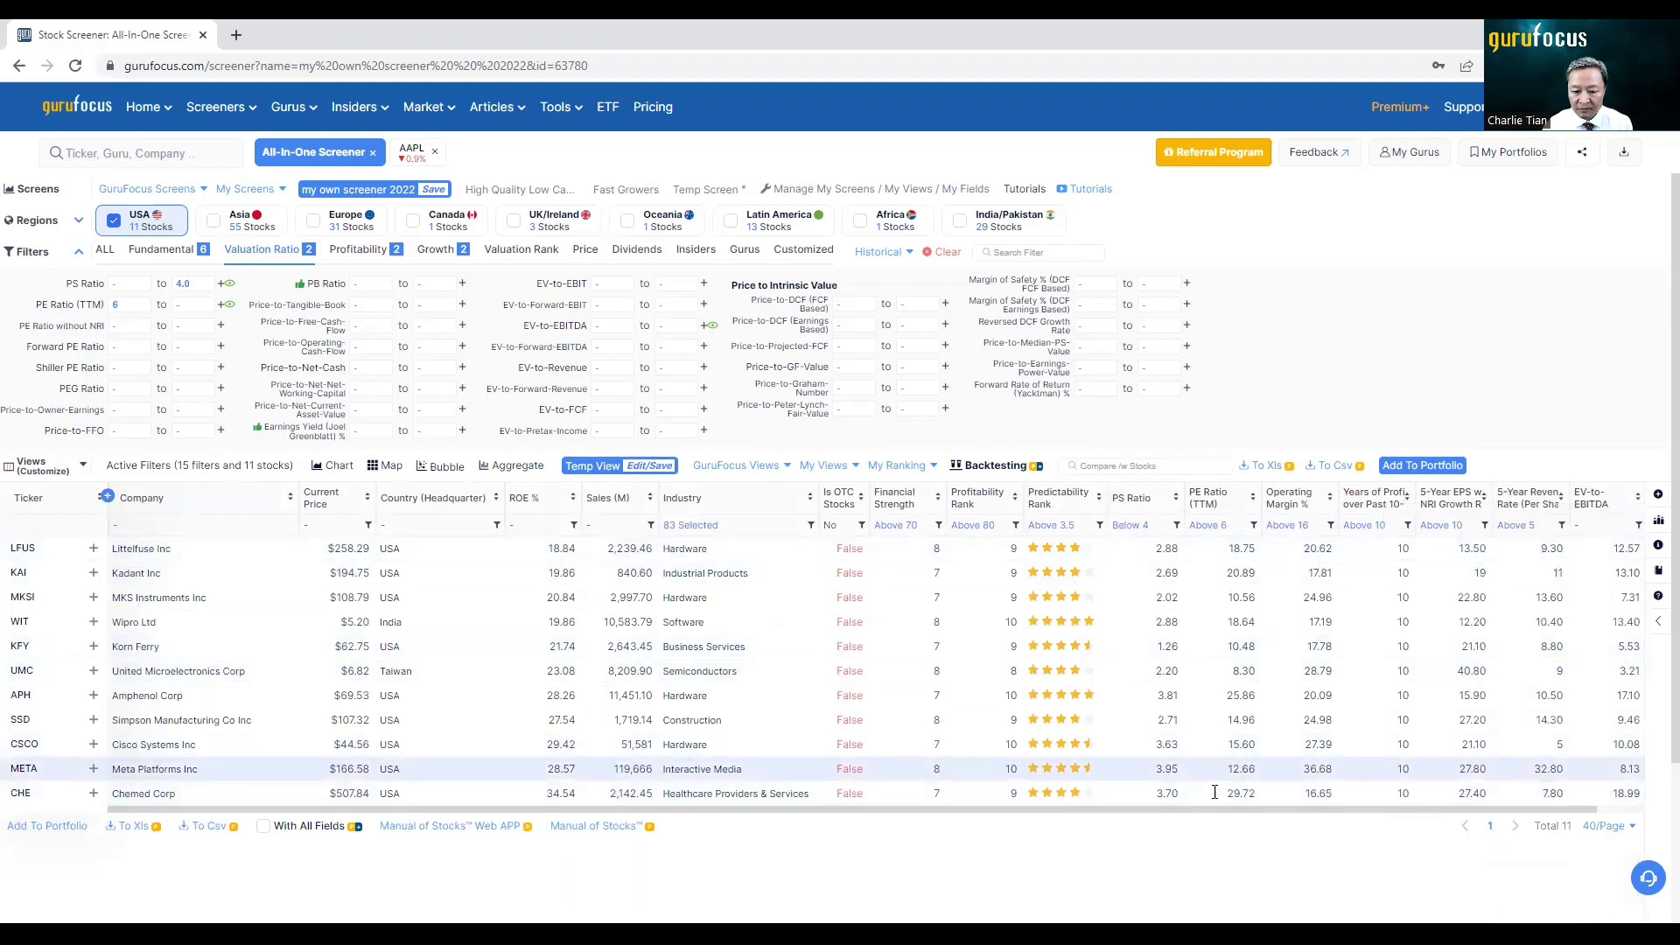
drag(1400, 810, 1504, 811)
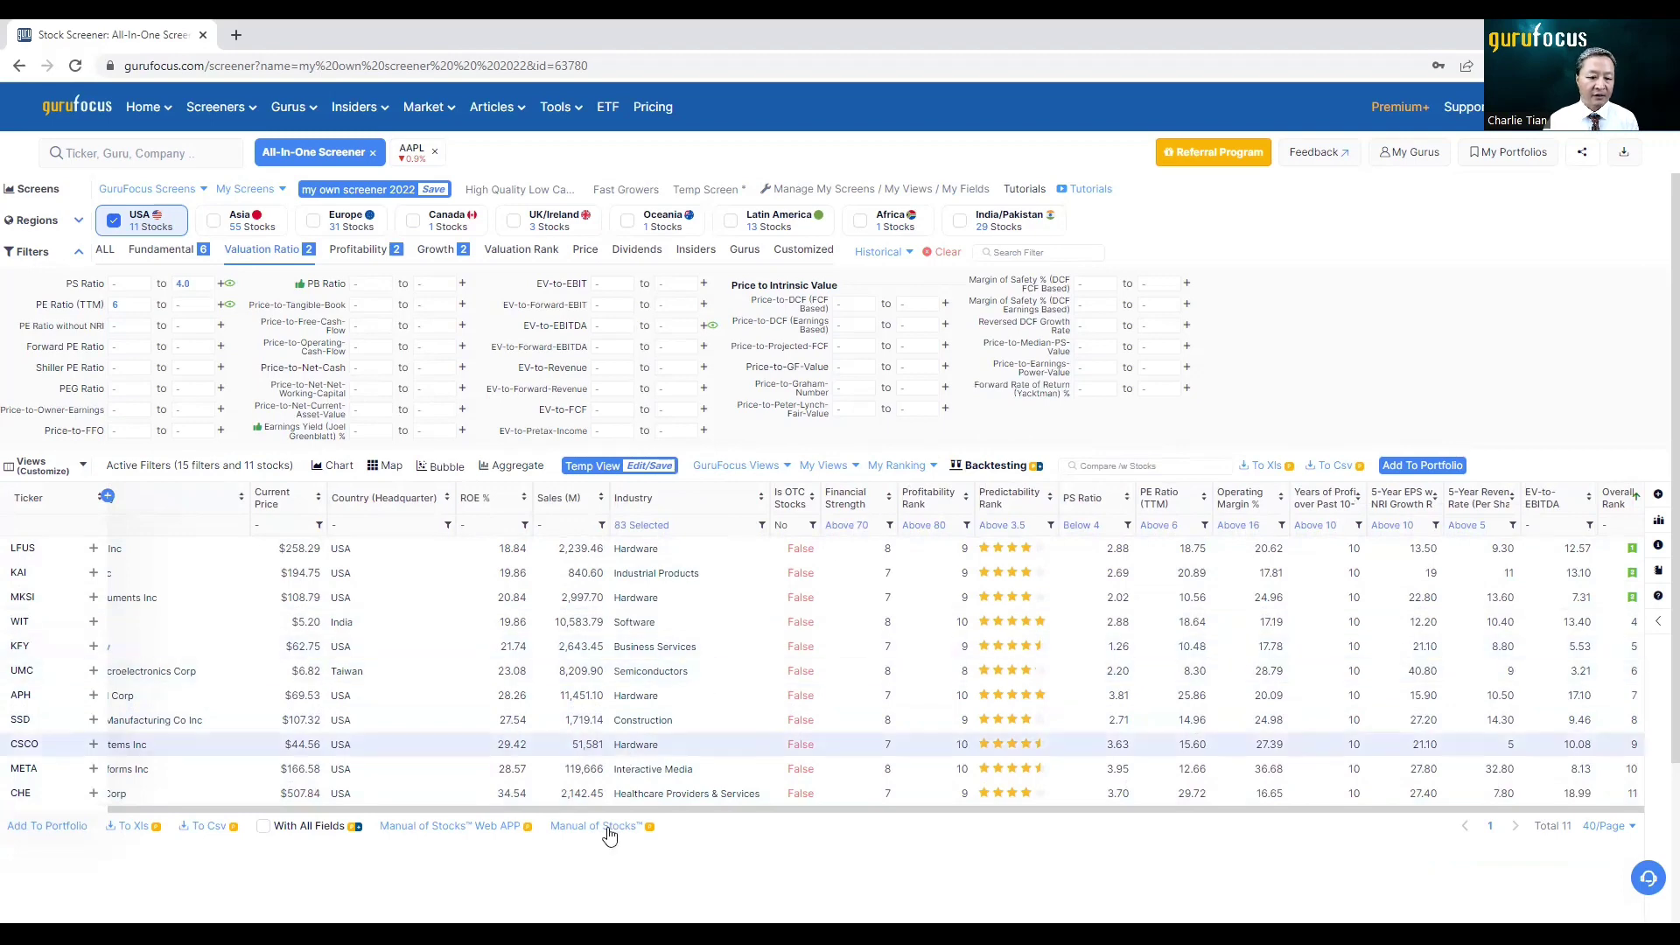
drag(627, 808, 562, 813)
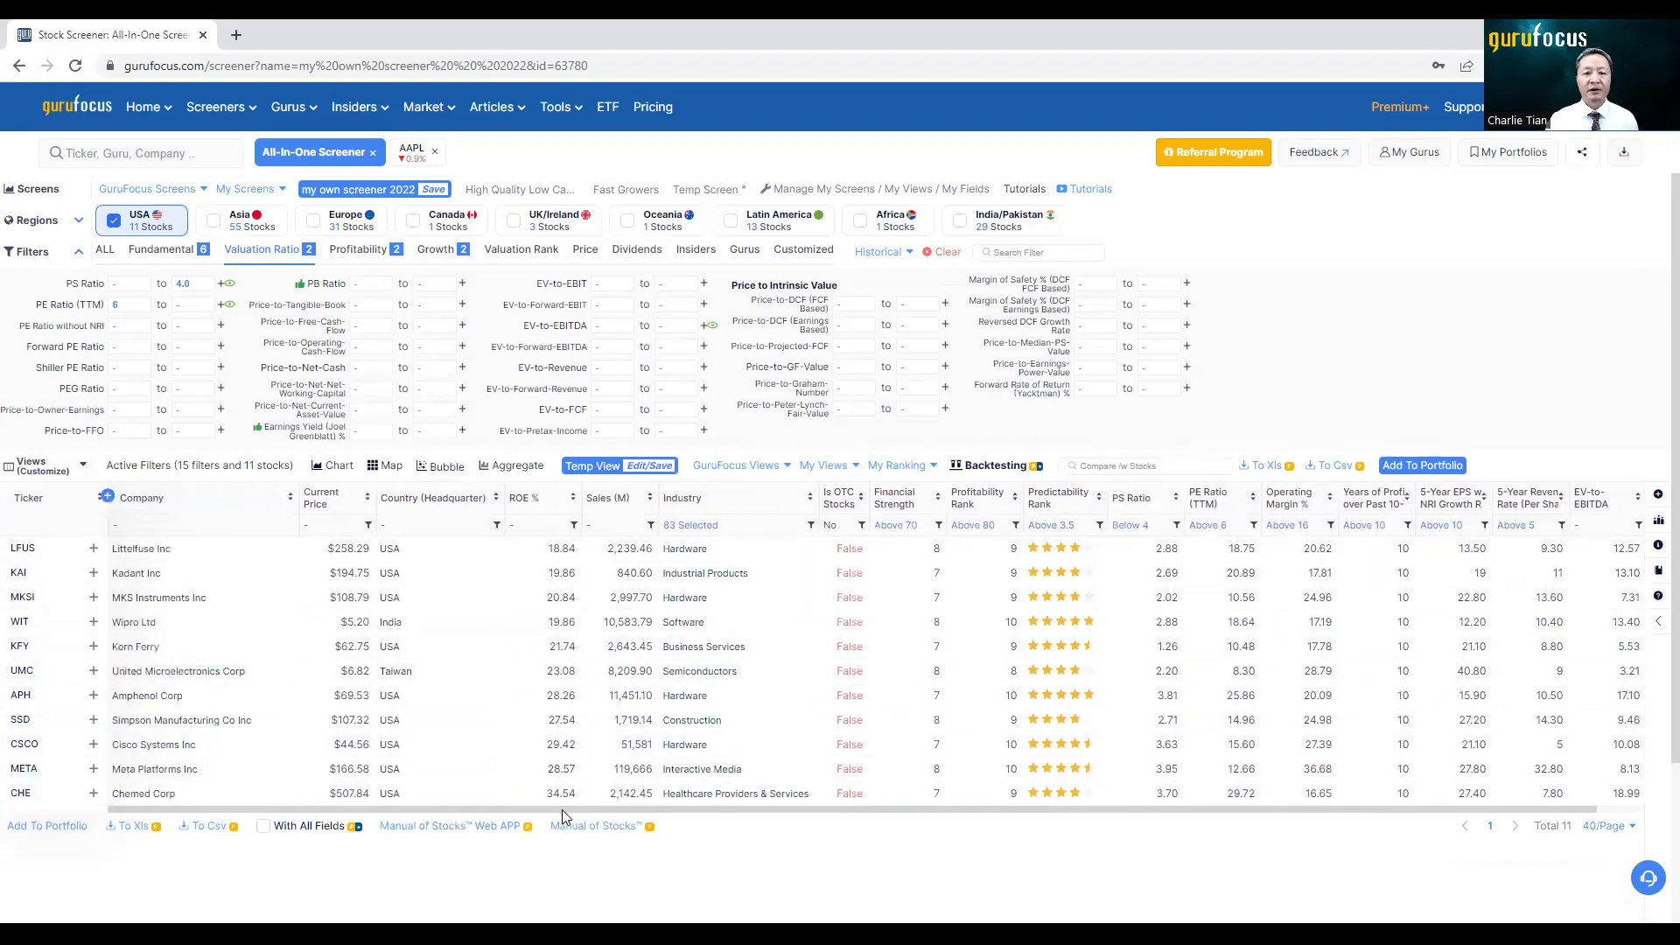